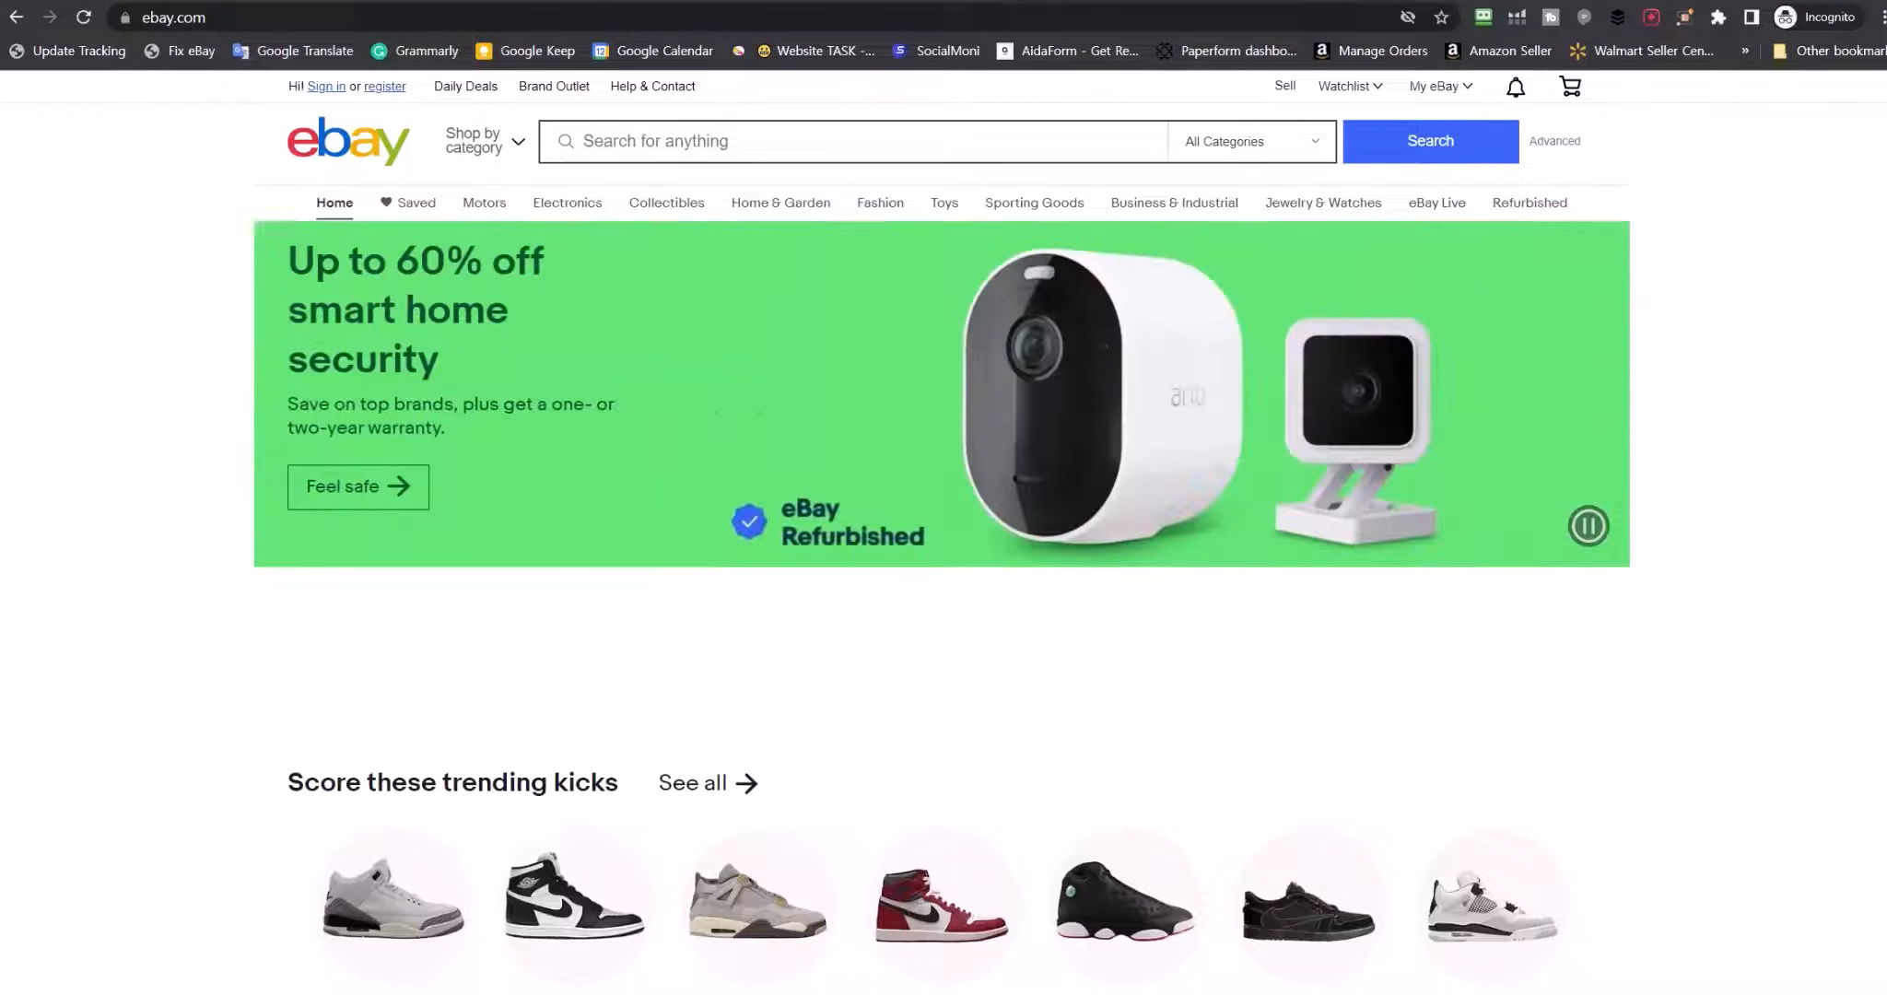
Register a new eBay account through Google sign-in using the Google e-mail address
left_click(390, 86)
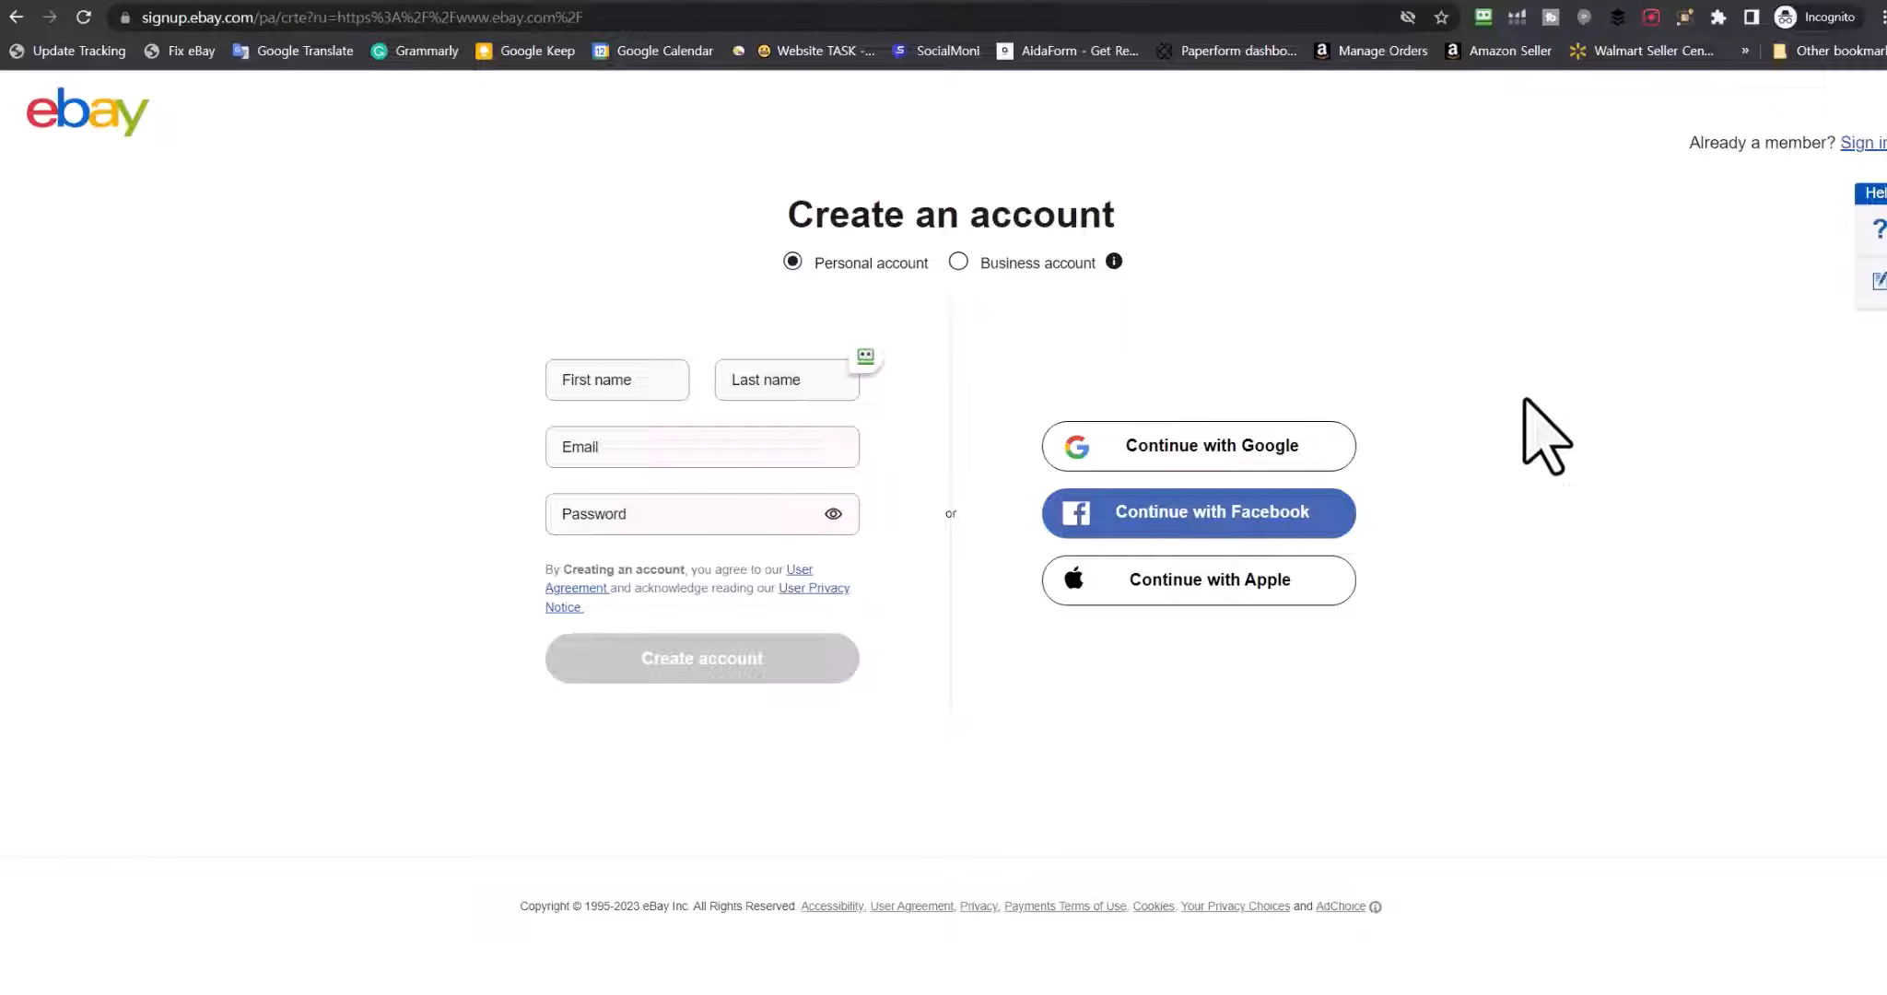
left_click(1215, 448)
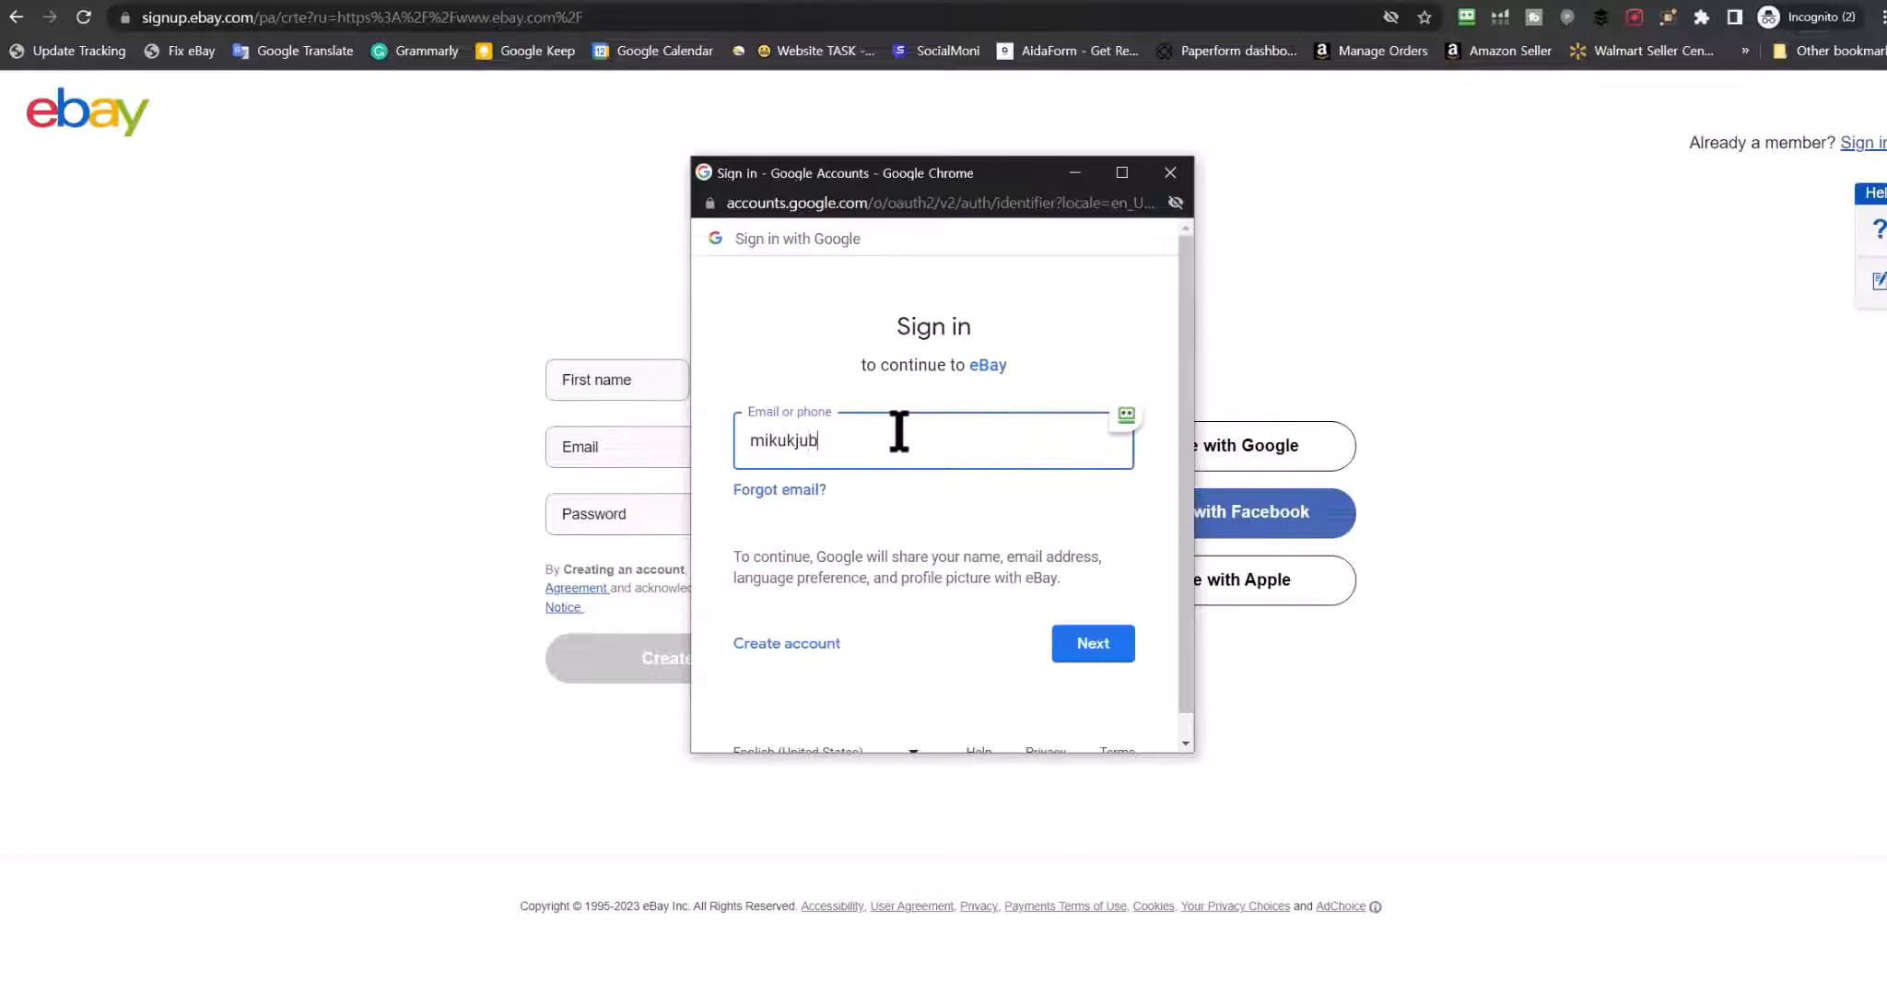
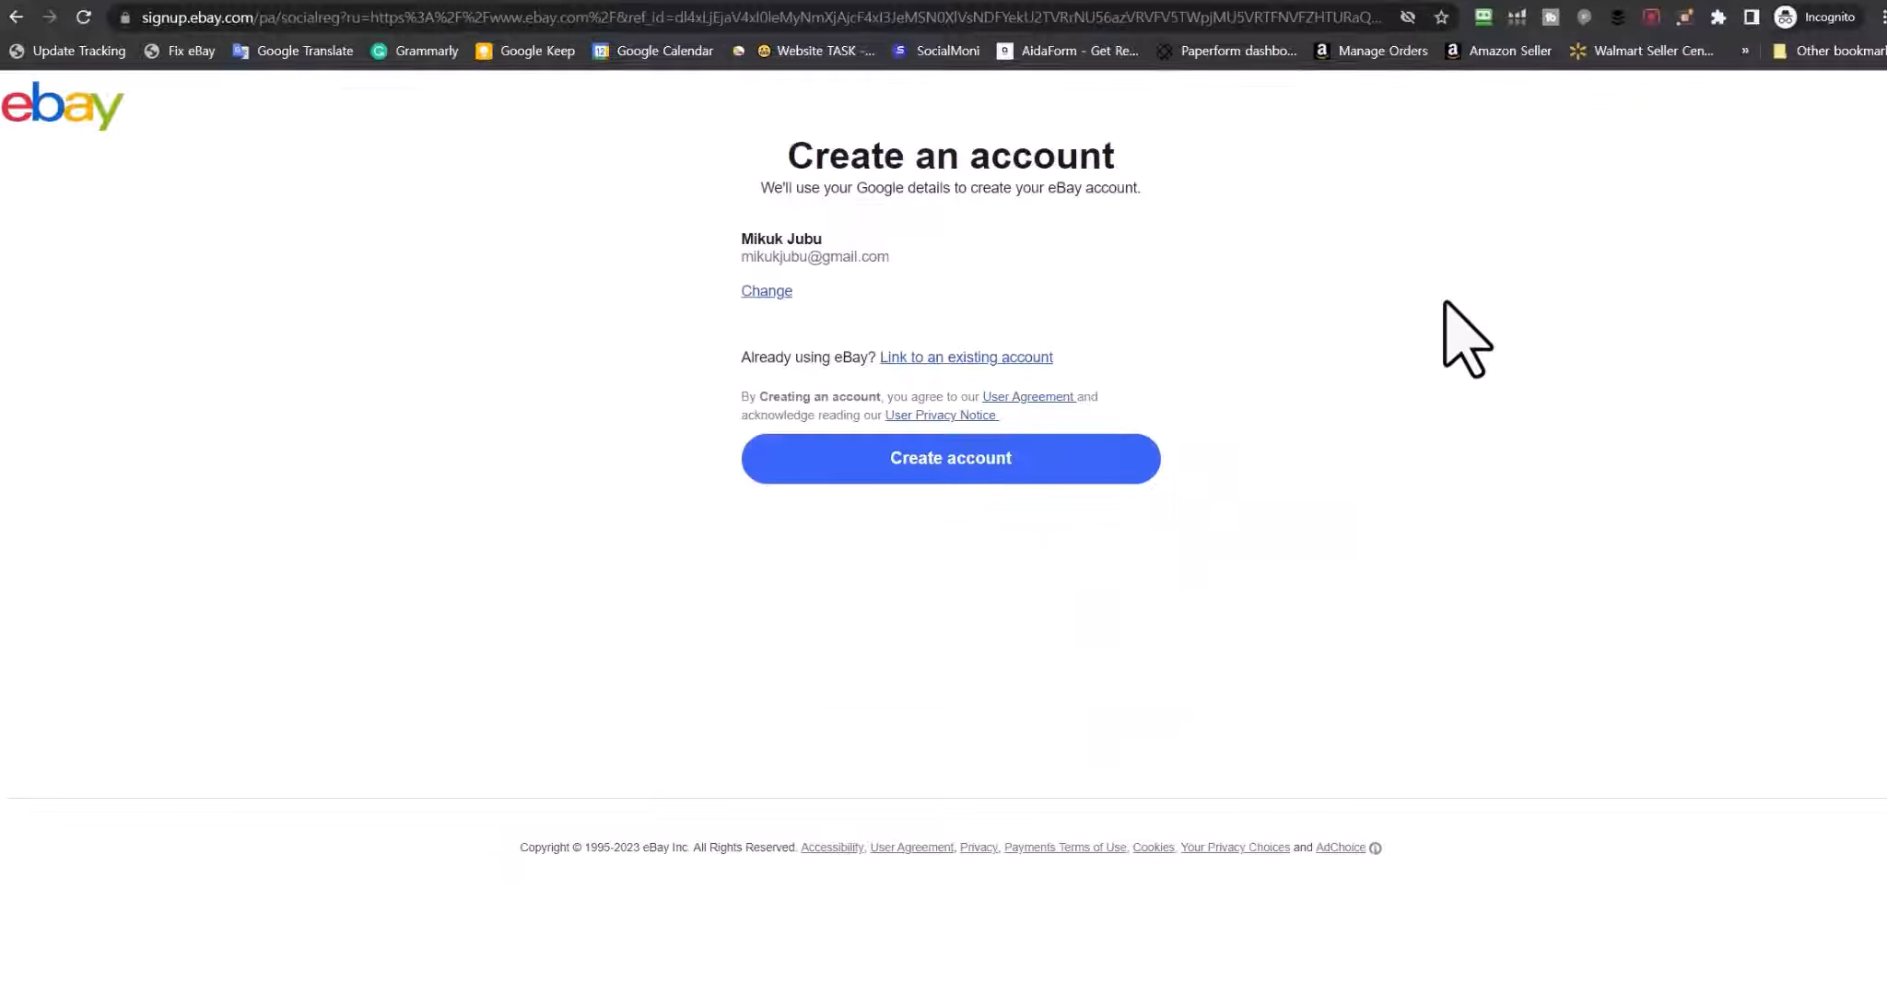
left_click_drag(740, 256, 1040, 261)
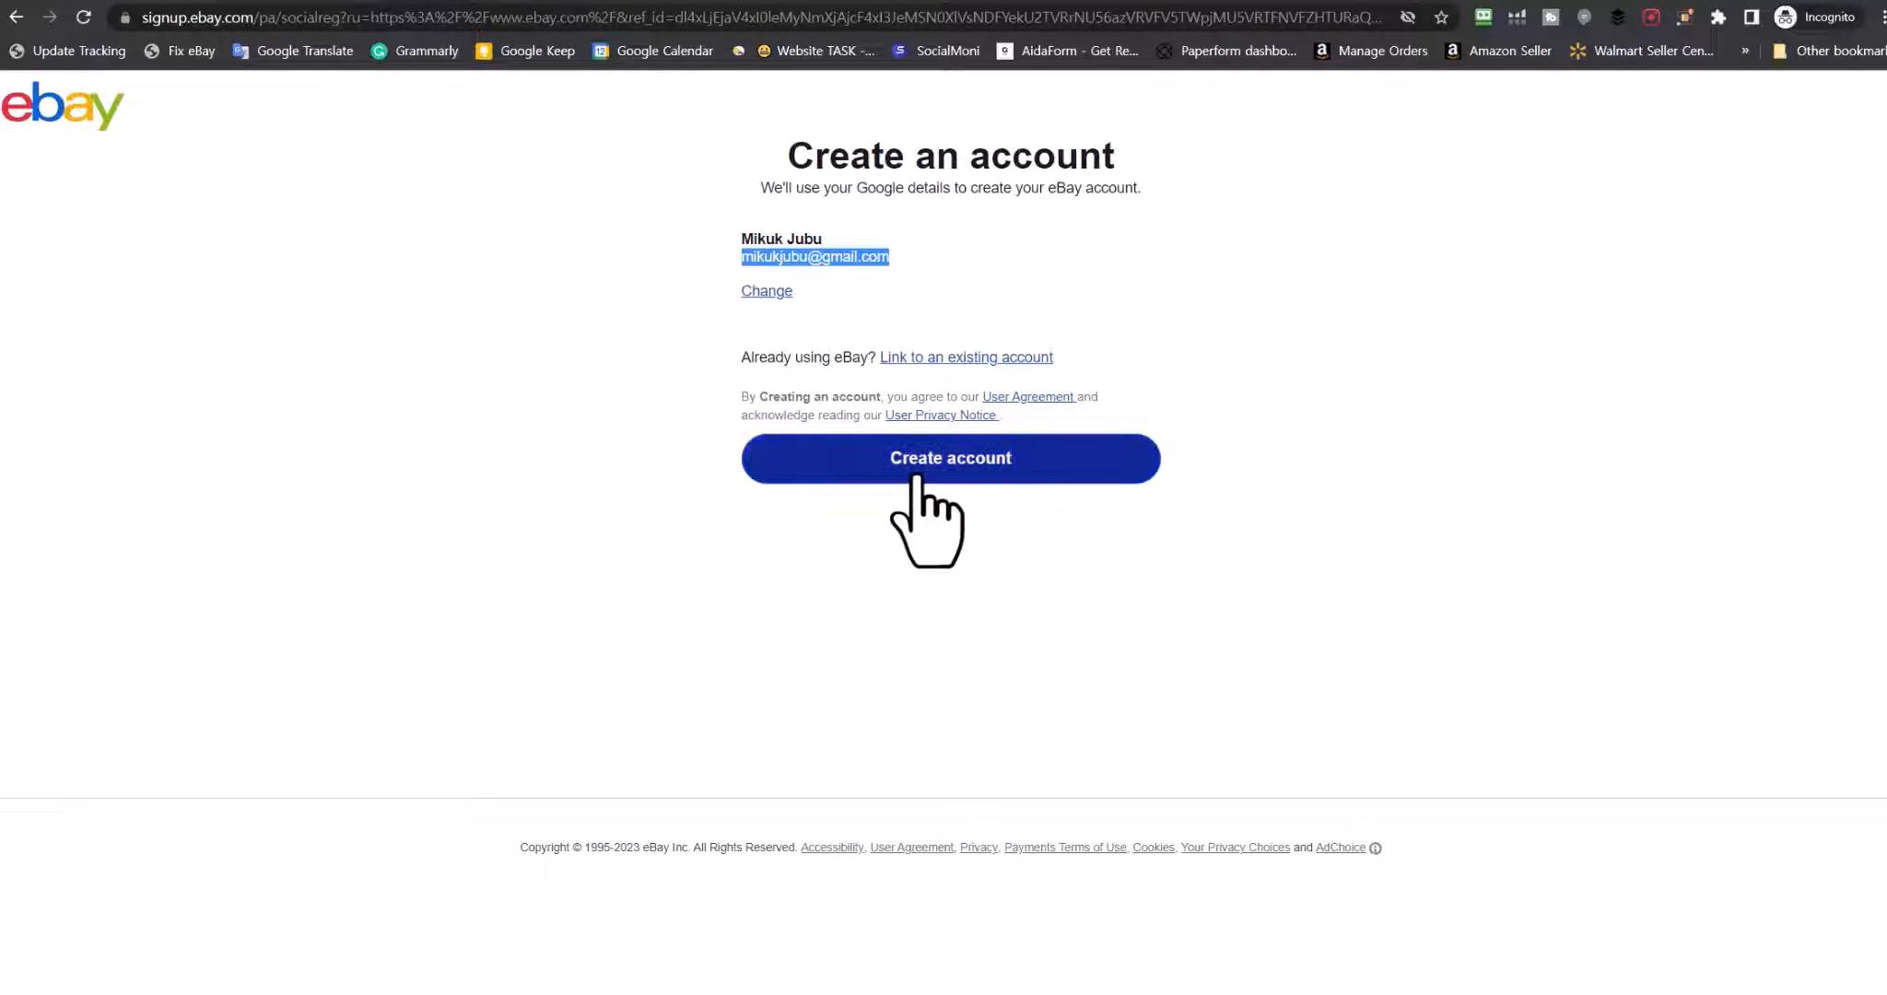
left_click(949, 471)
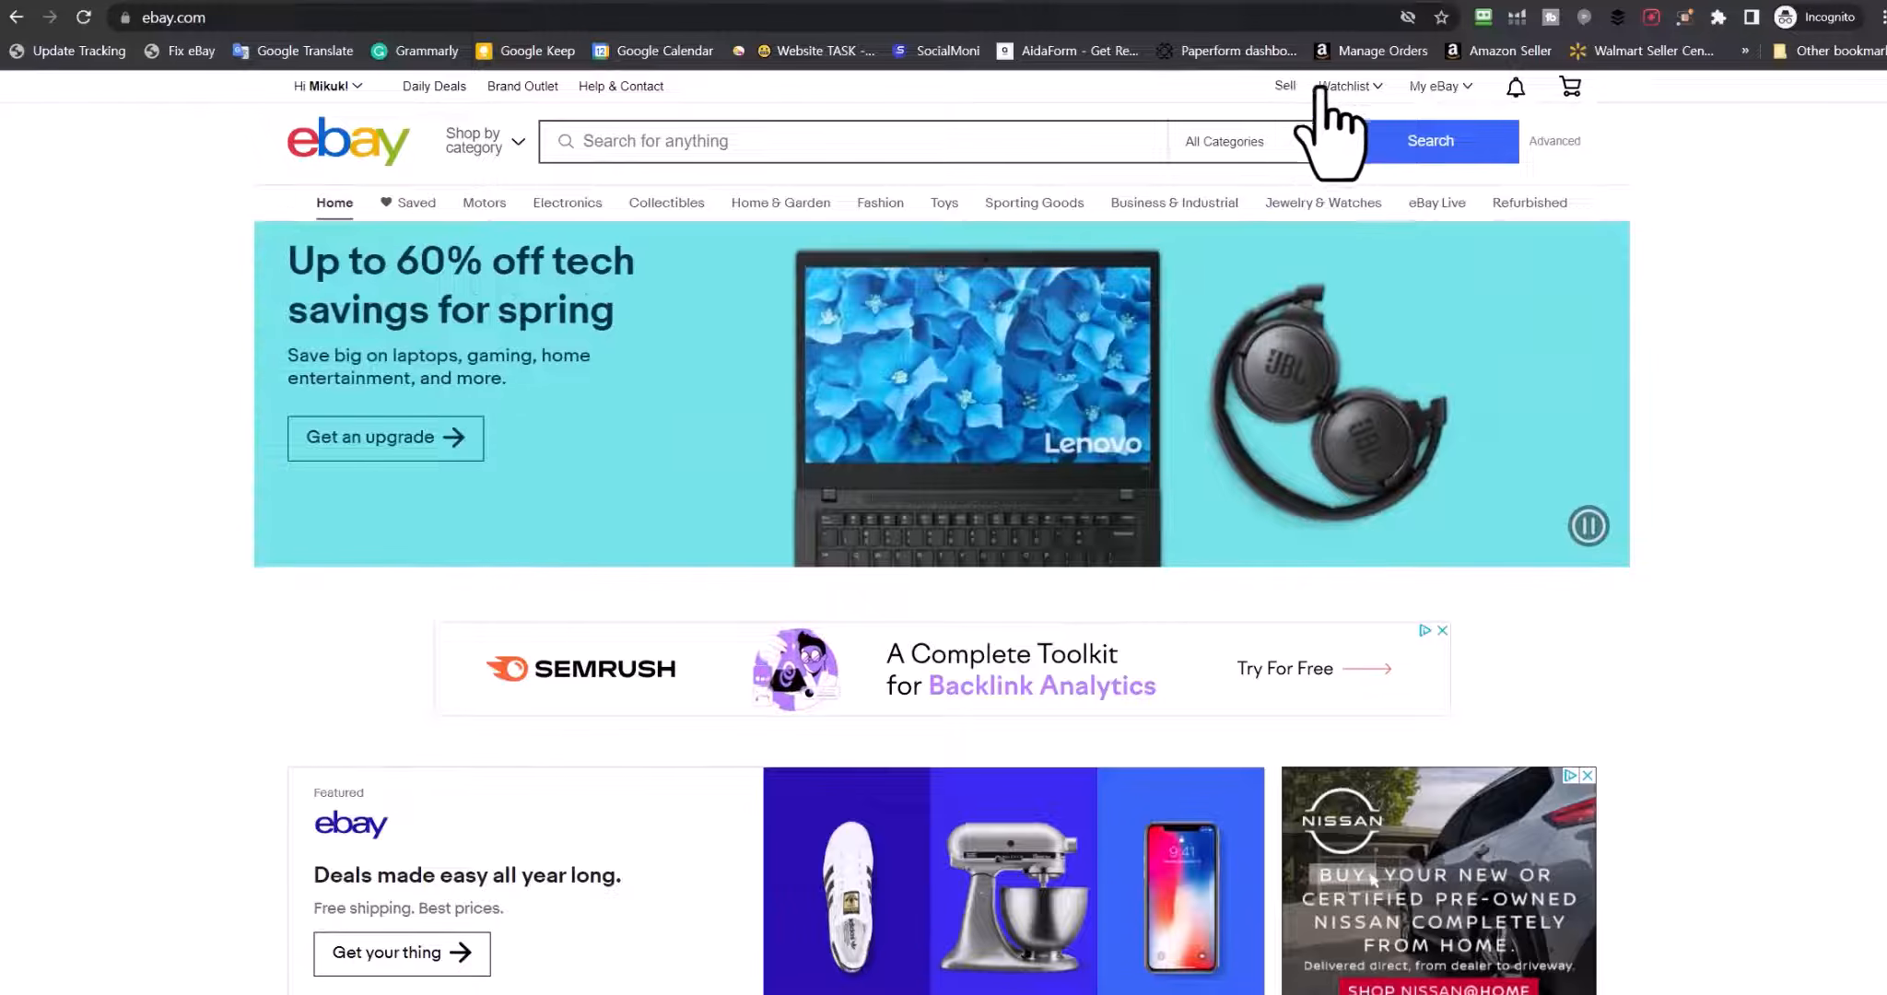
Go to Selling under My eBay and start entering the street address for contact info
mouse_move(1434, 90)
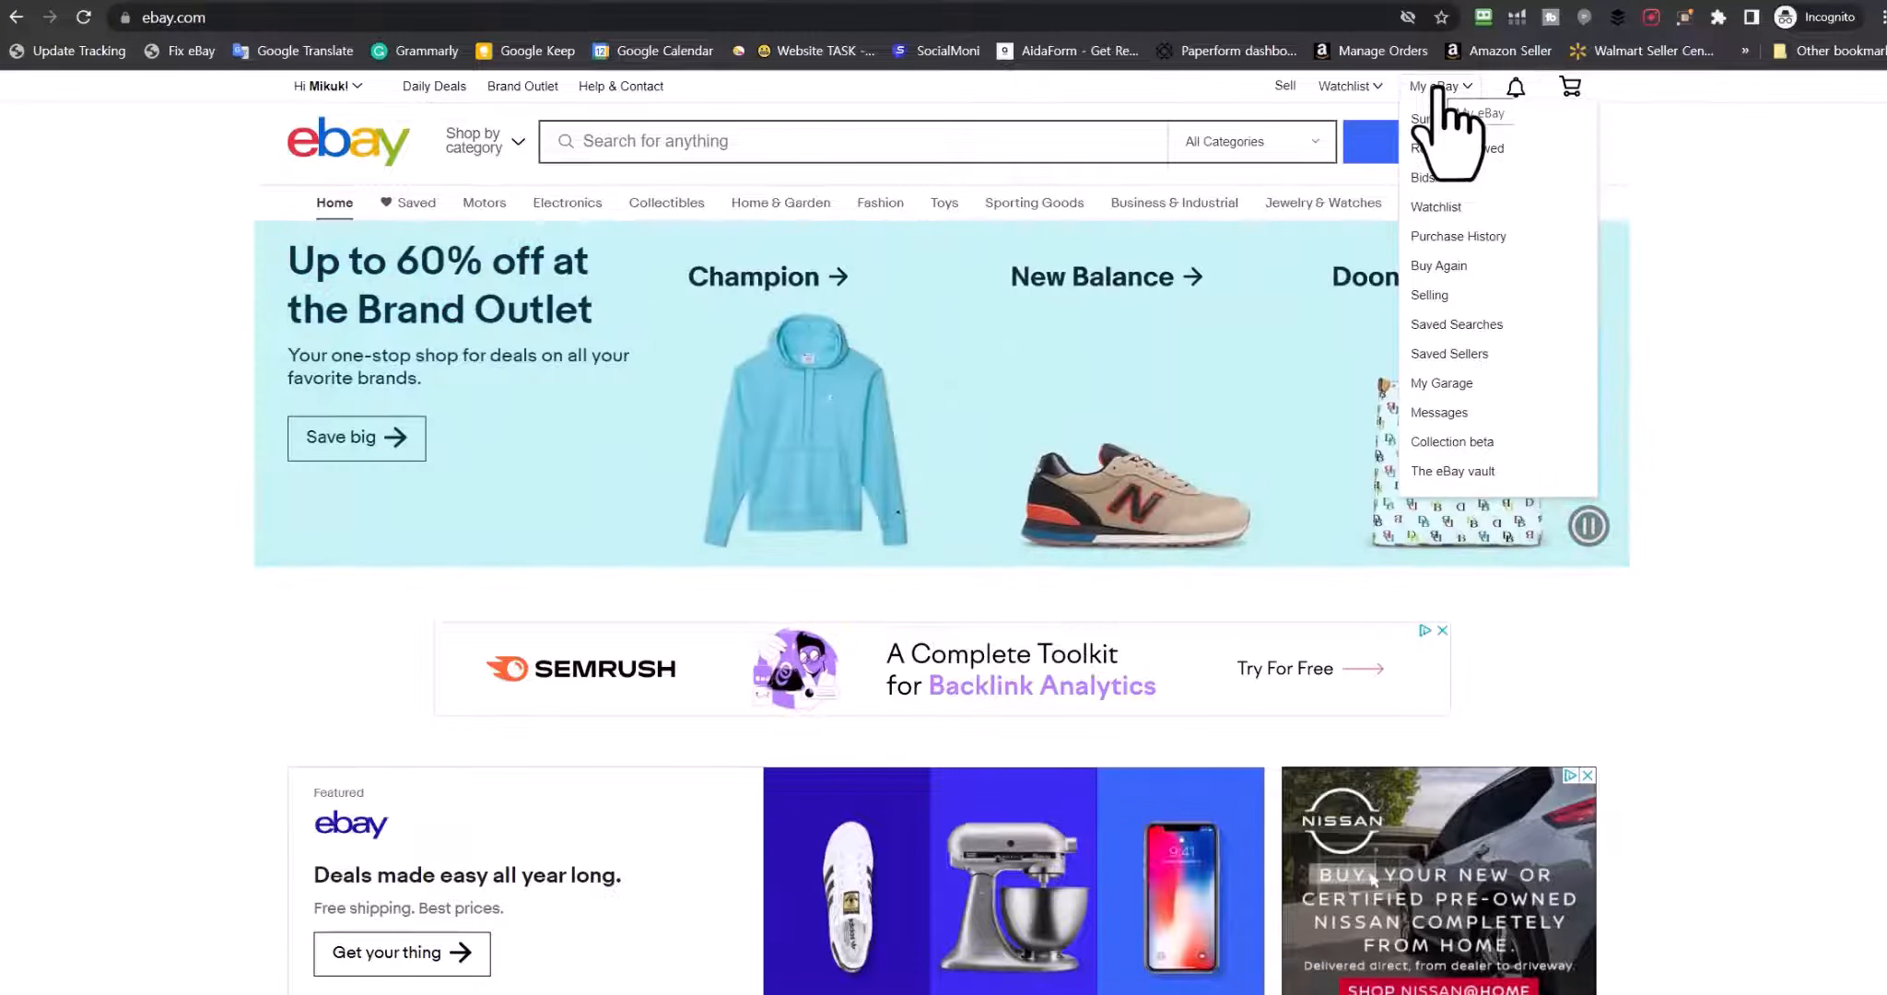
left_click(1426, 296)
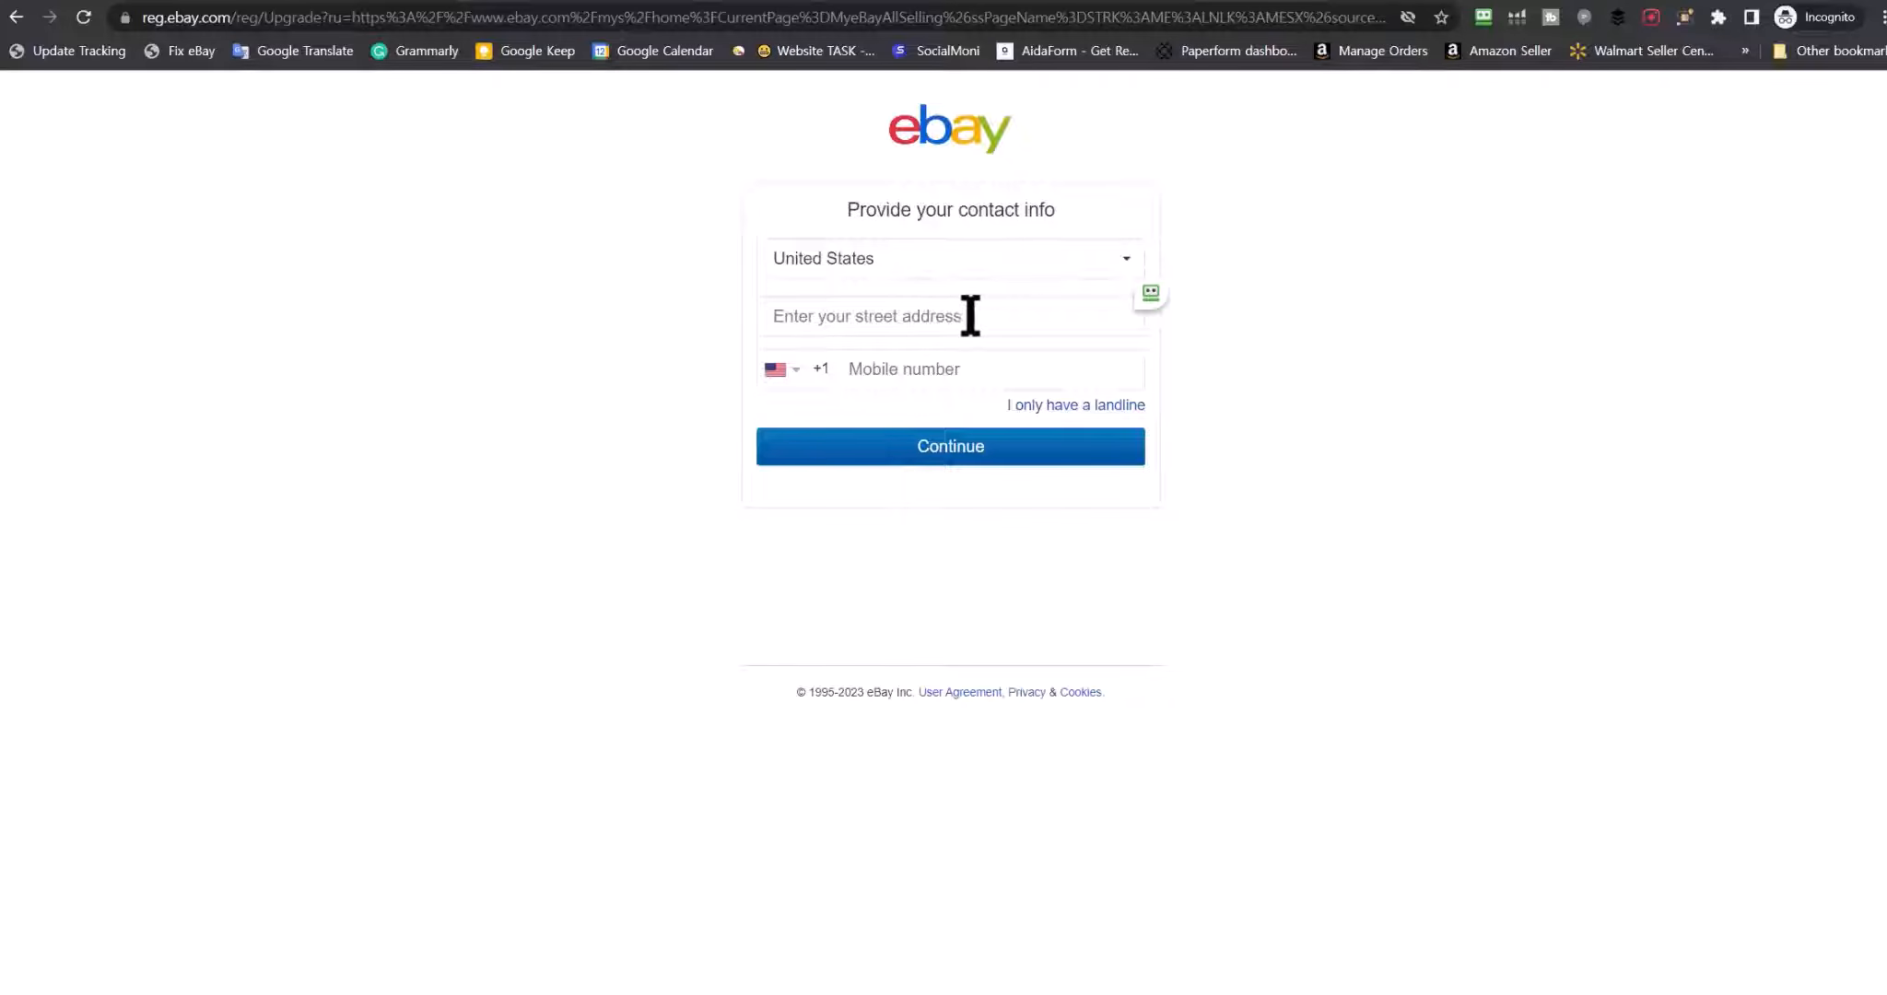
left_click(1025, 318)
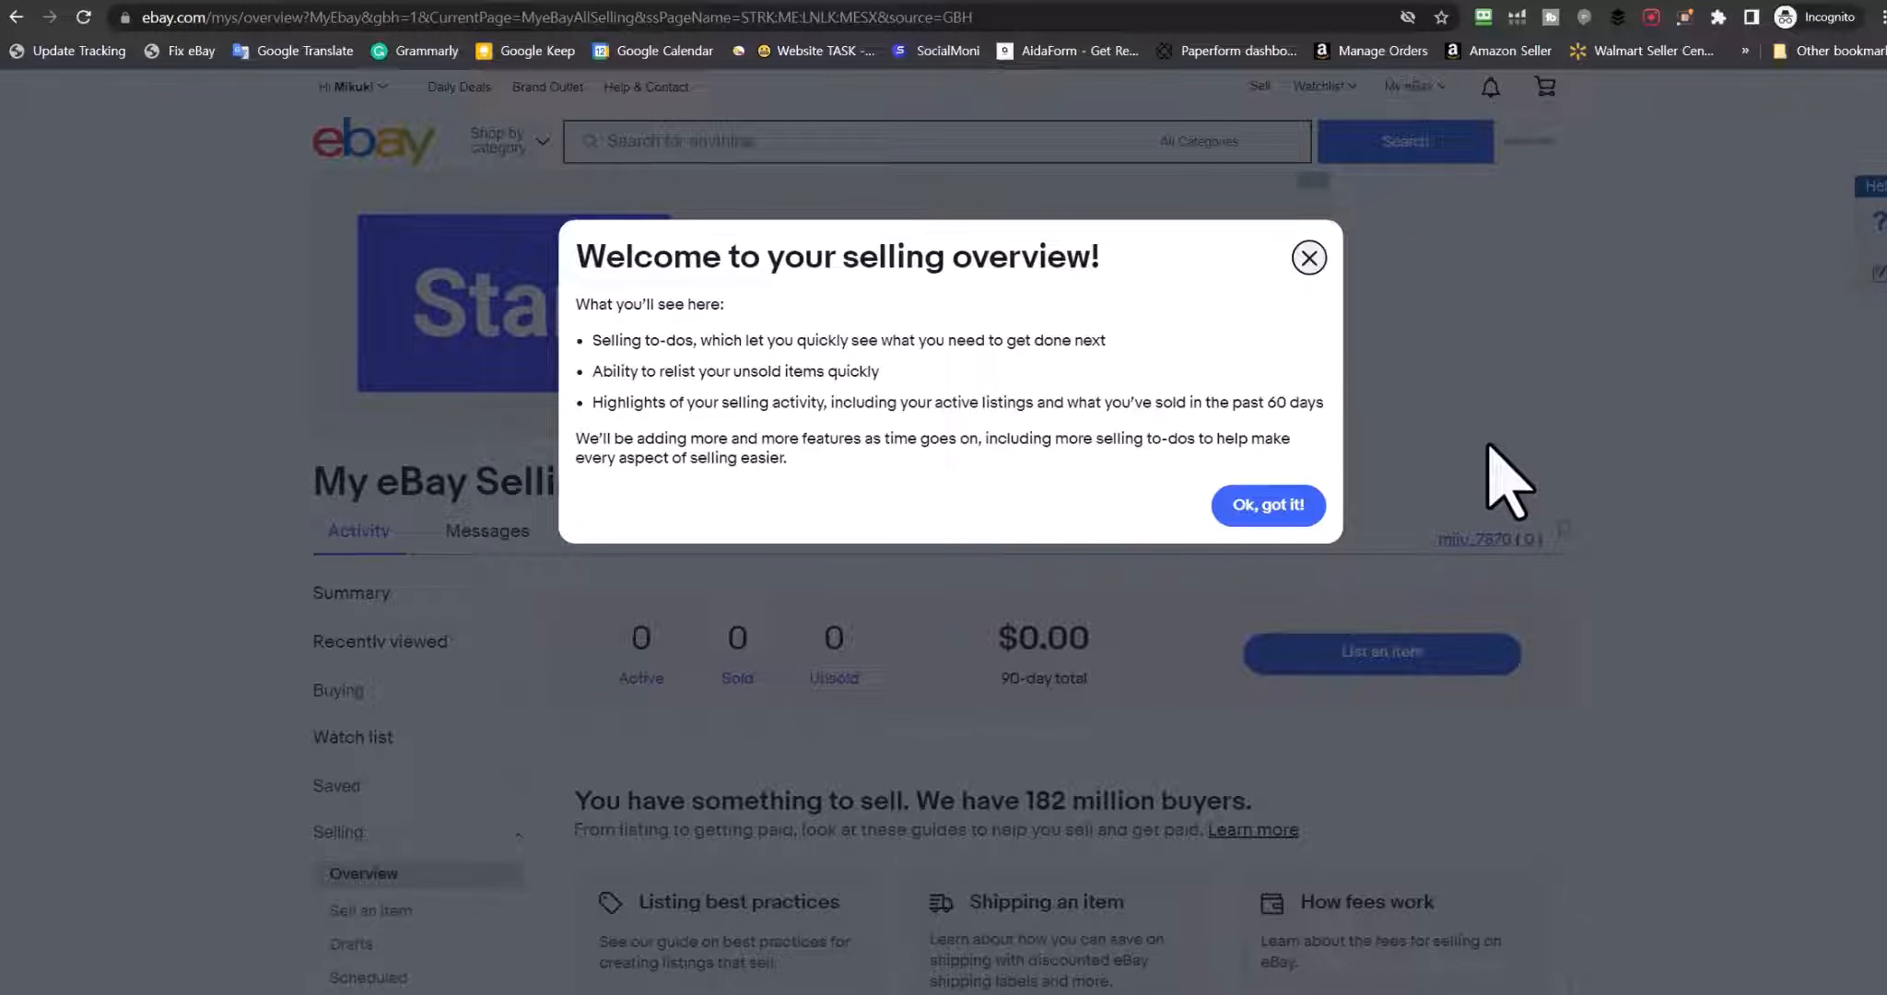
Close the welcome message and review the Selling Overview's 0 listings, $0.00 total, and guides
left_click(1252, 509)
scroll(1793, 559, "down", 3)
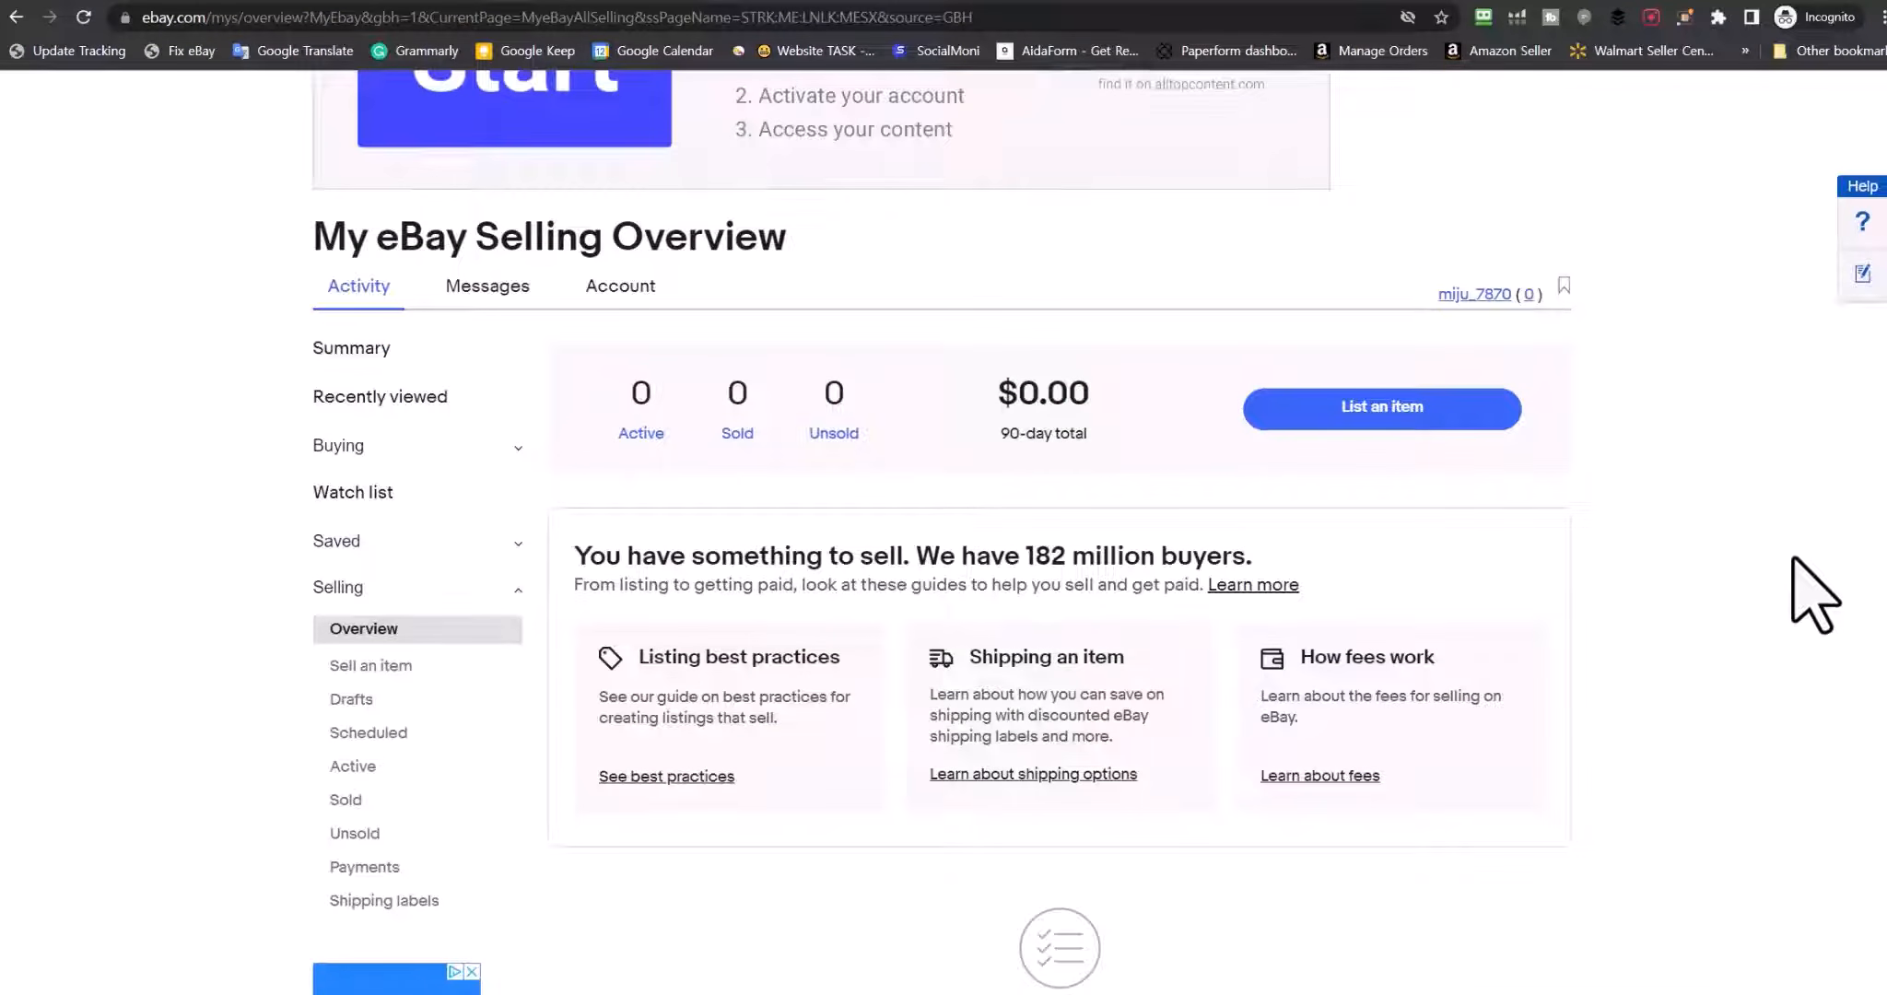
scroll(1814, 594, "down", 10)
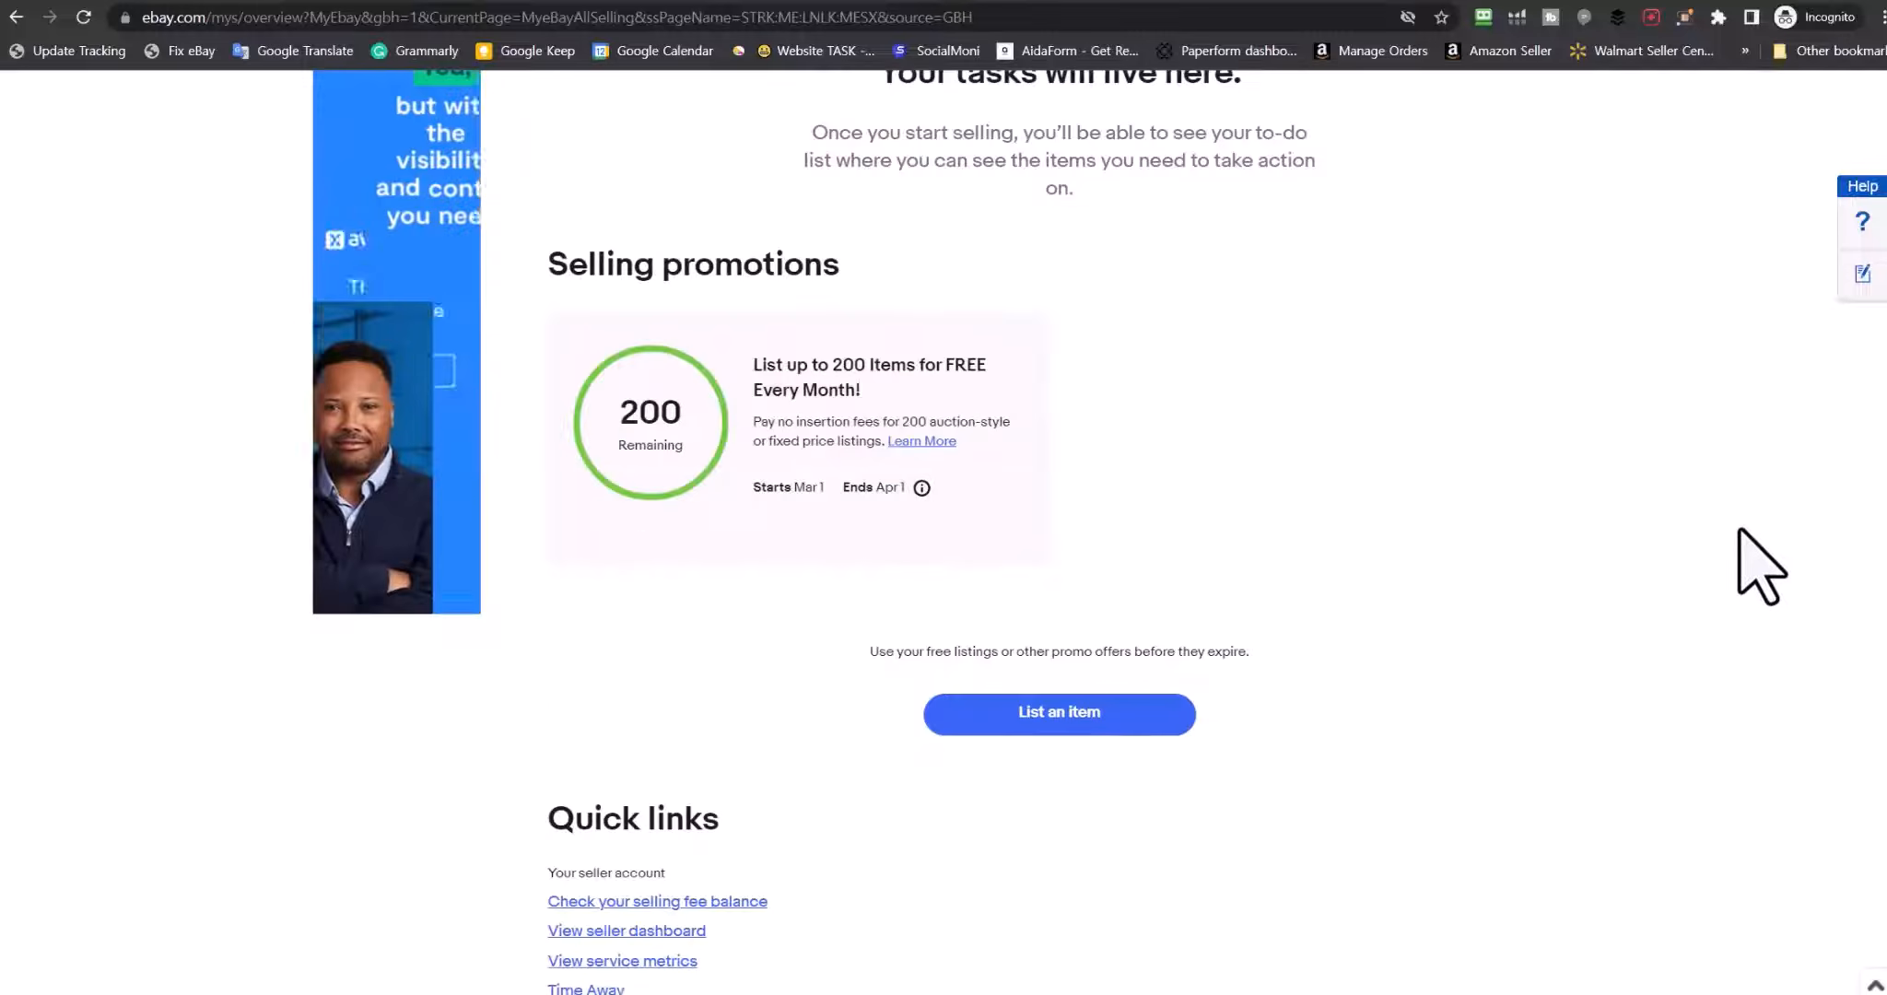
left_click_drag(618, 411, 687, 416)
left_click(724, 436)
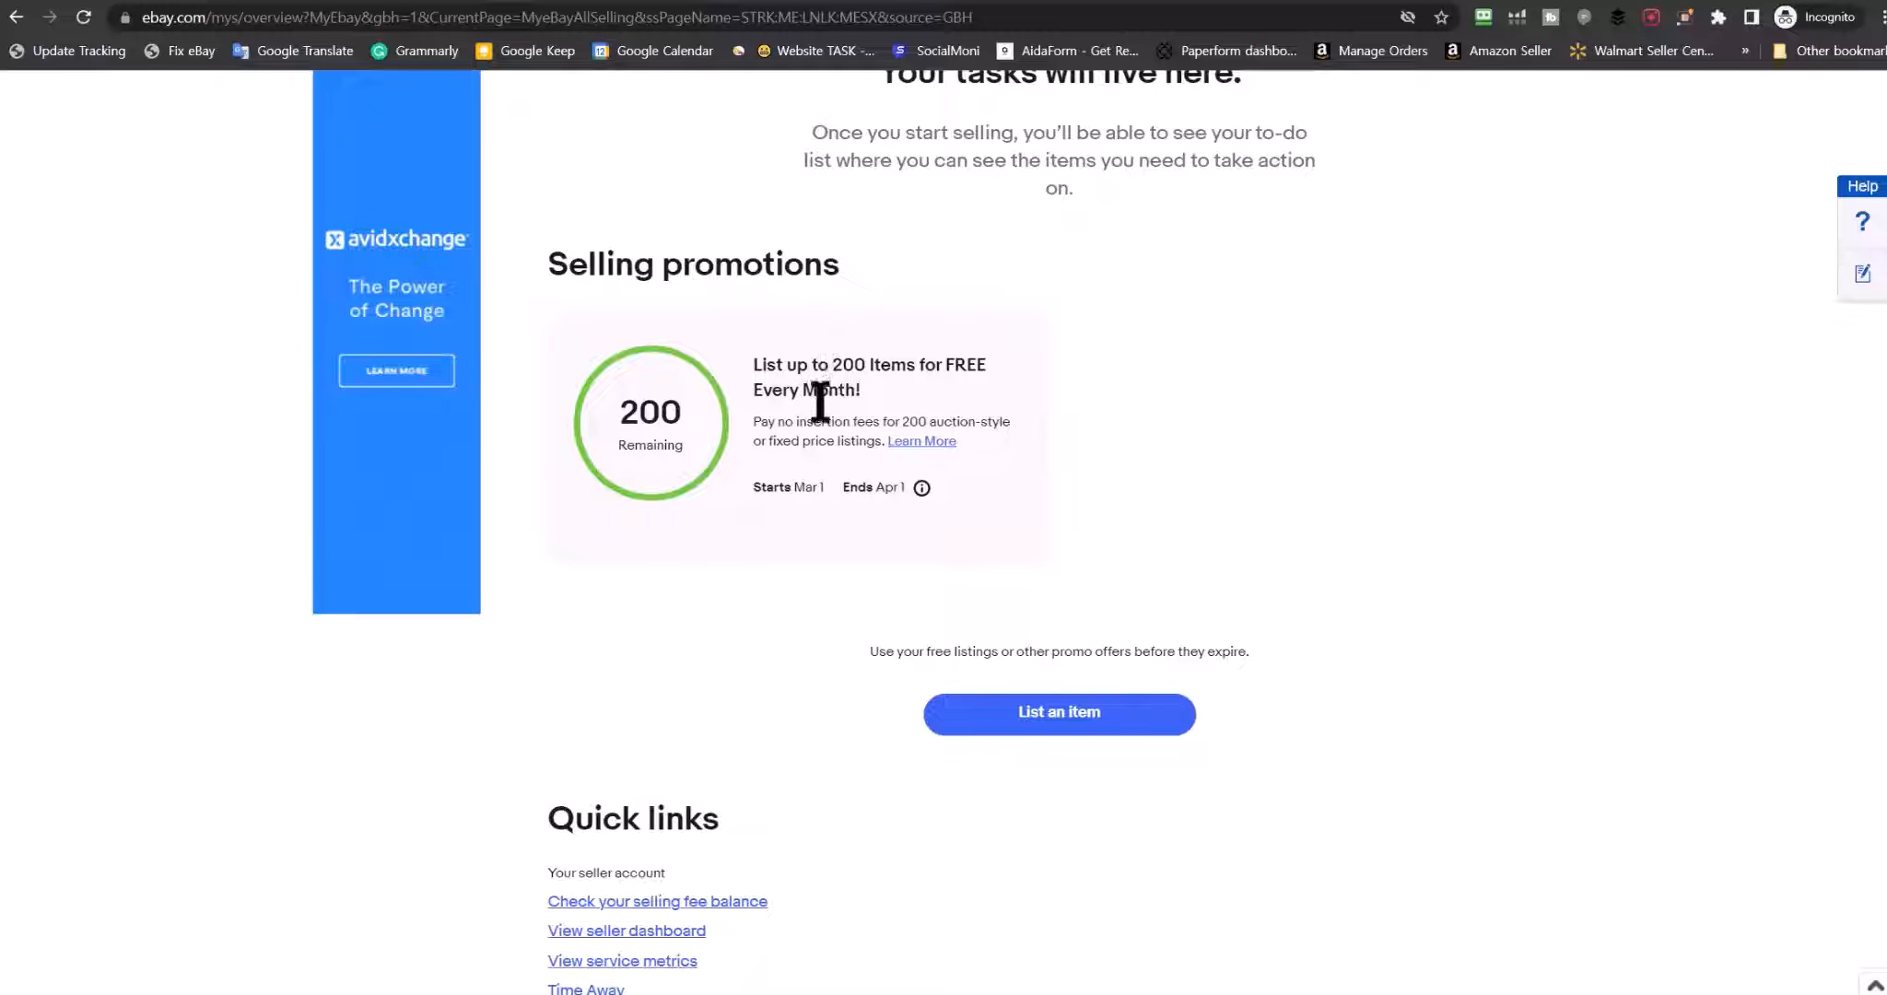
left_click_drag(880, 421, 798, 423)
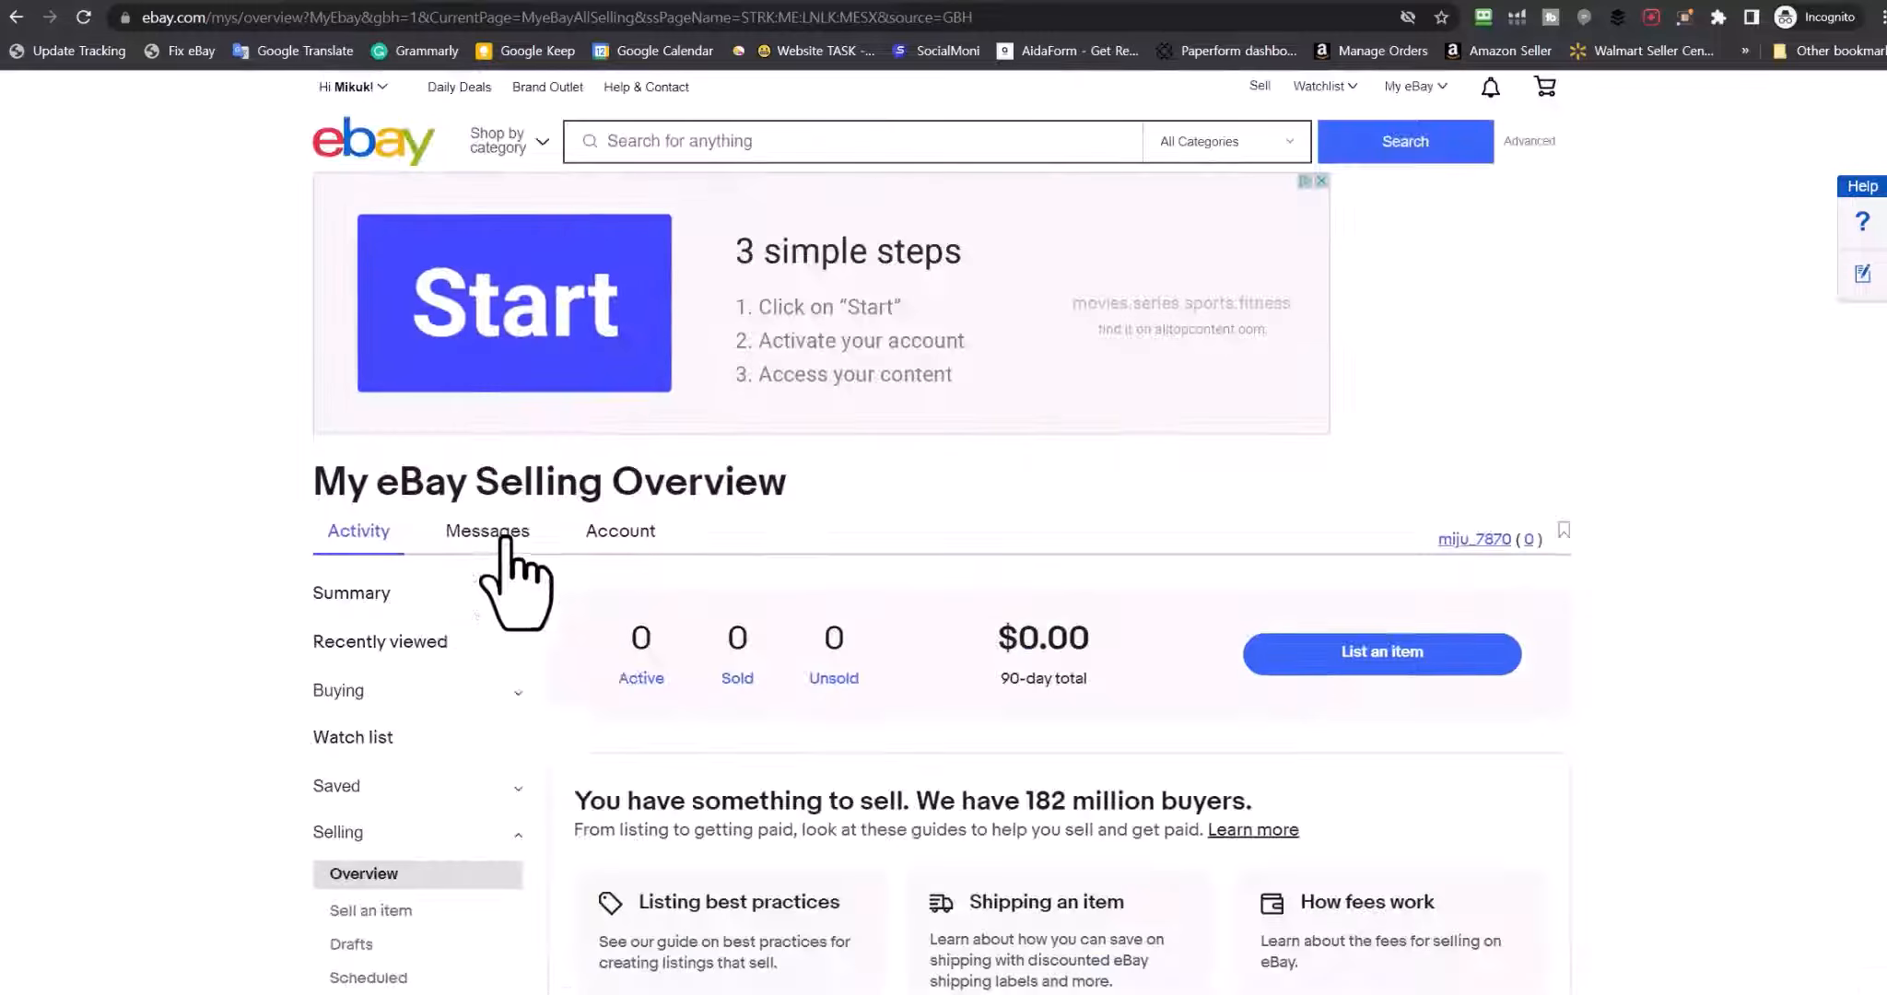
mouse_move(505, 539)
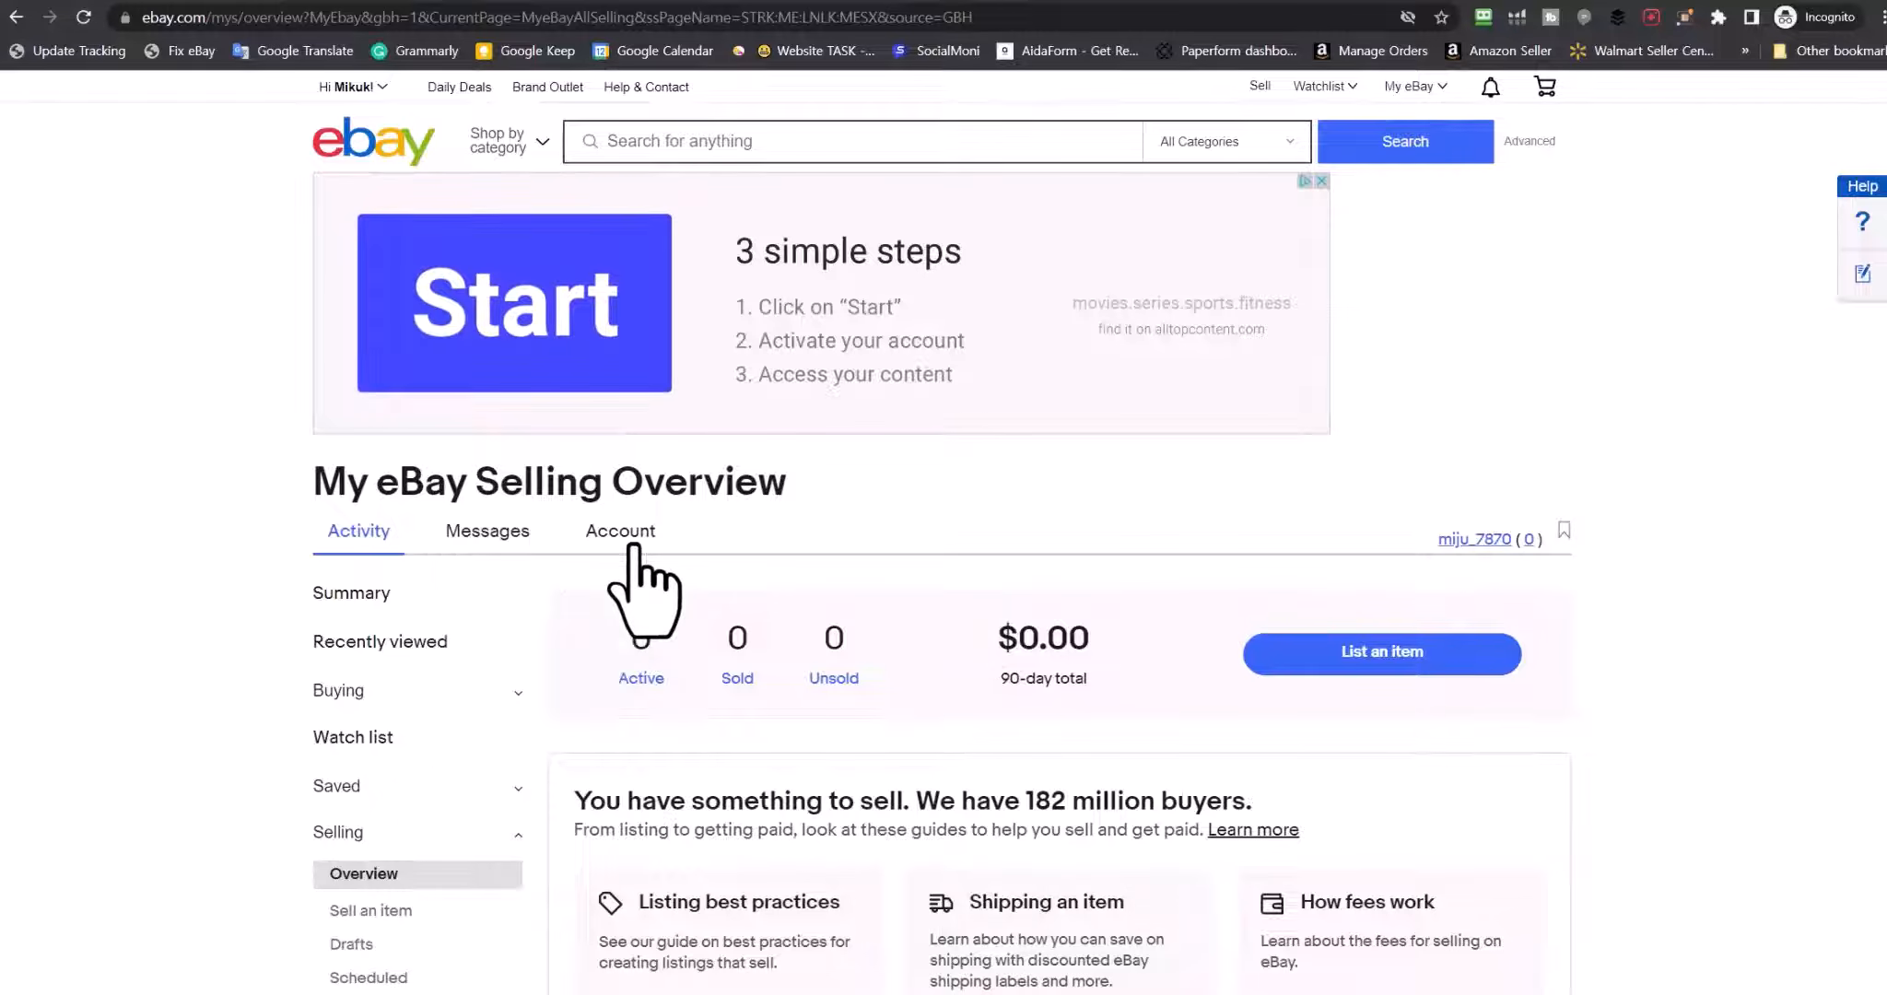
scroll(674, 538, "down", 3)
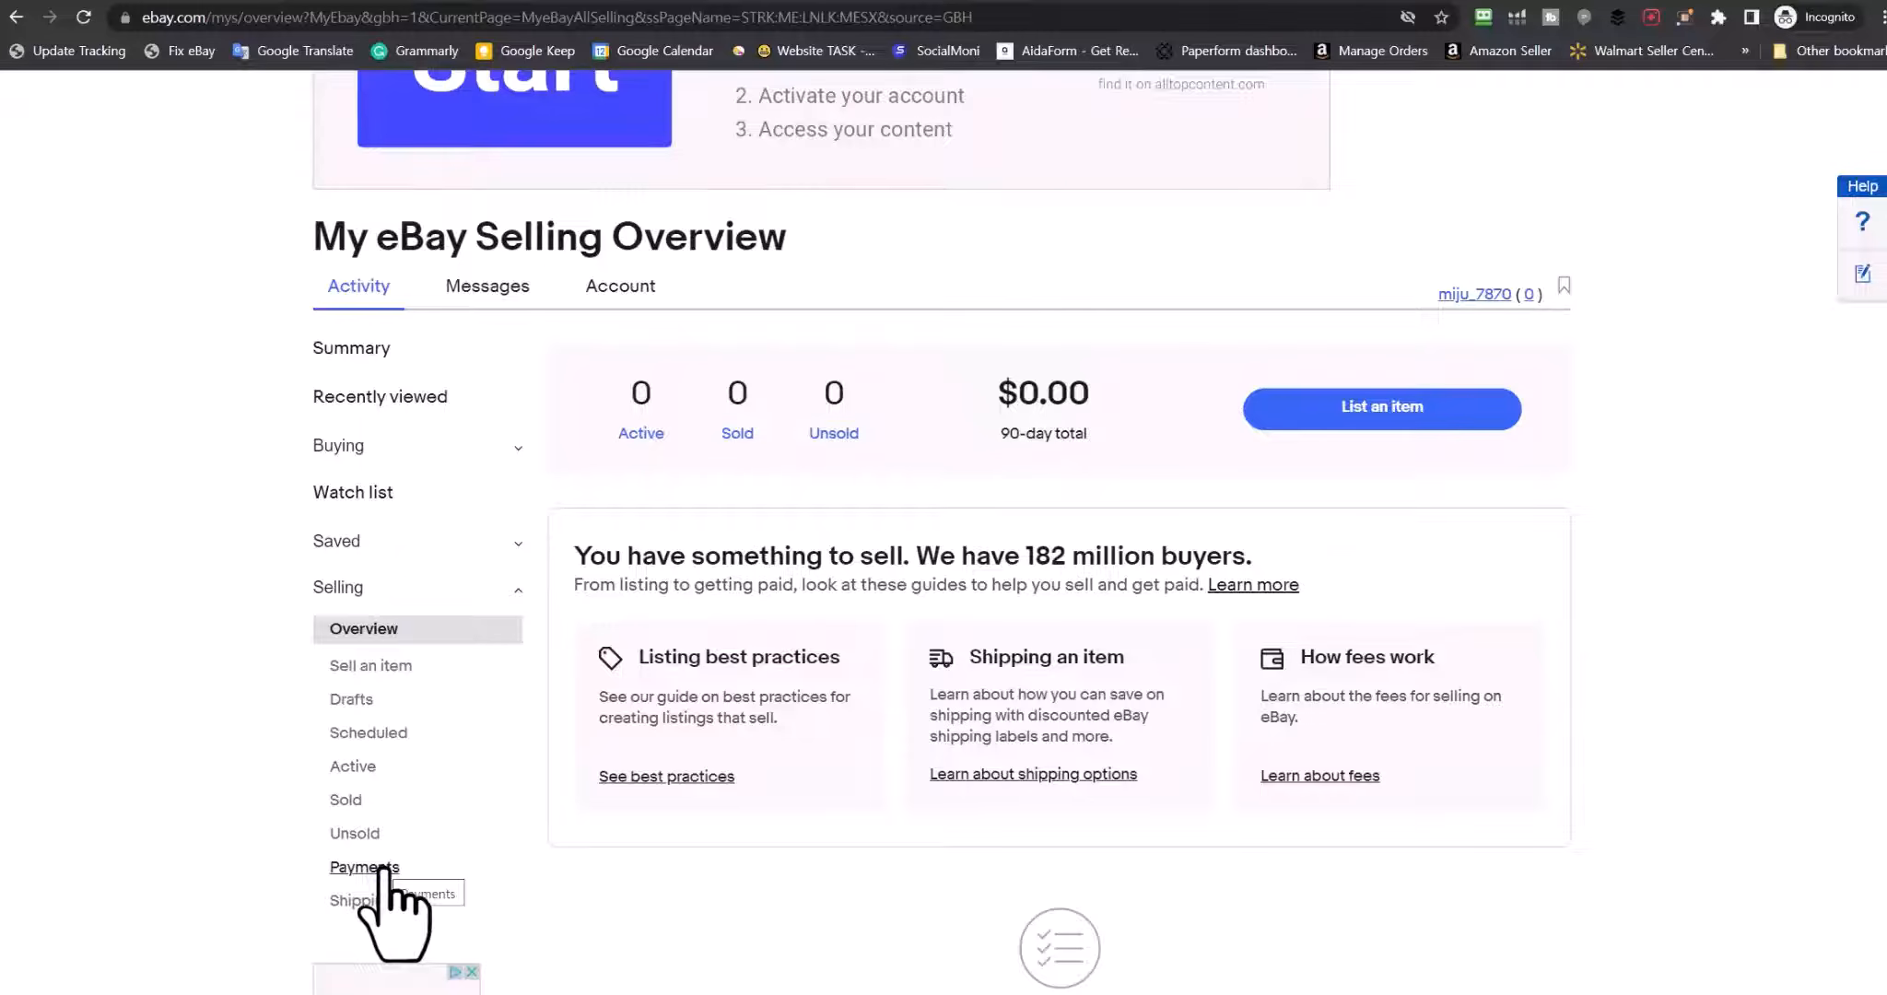
left_click(380, 868)
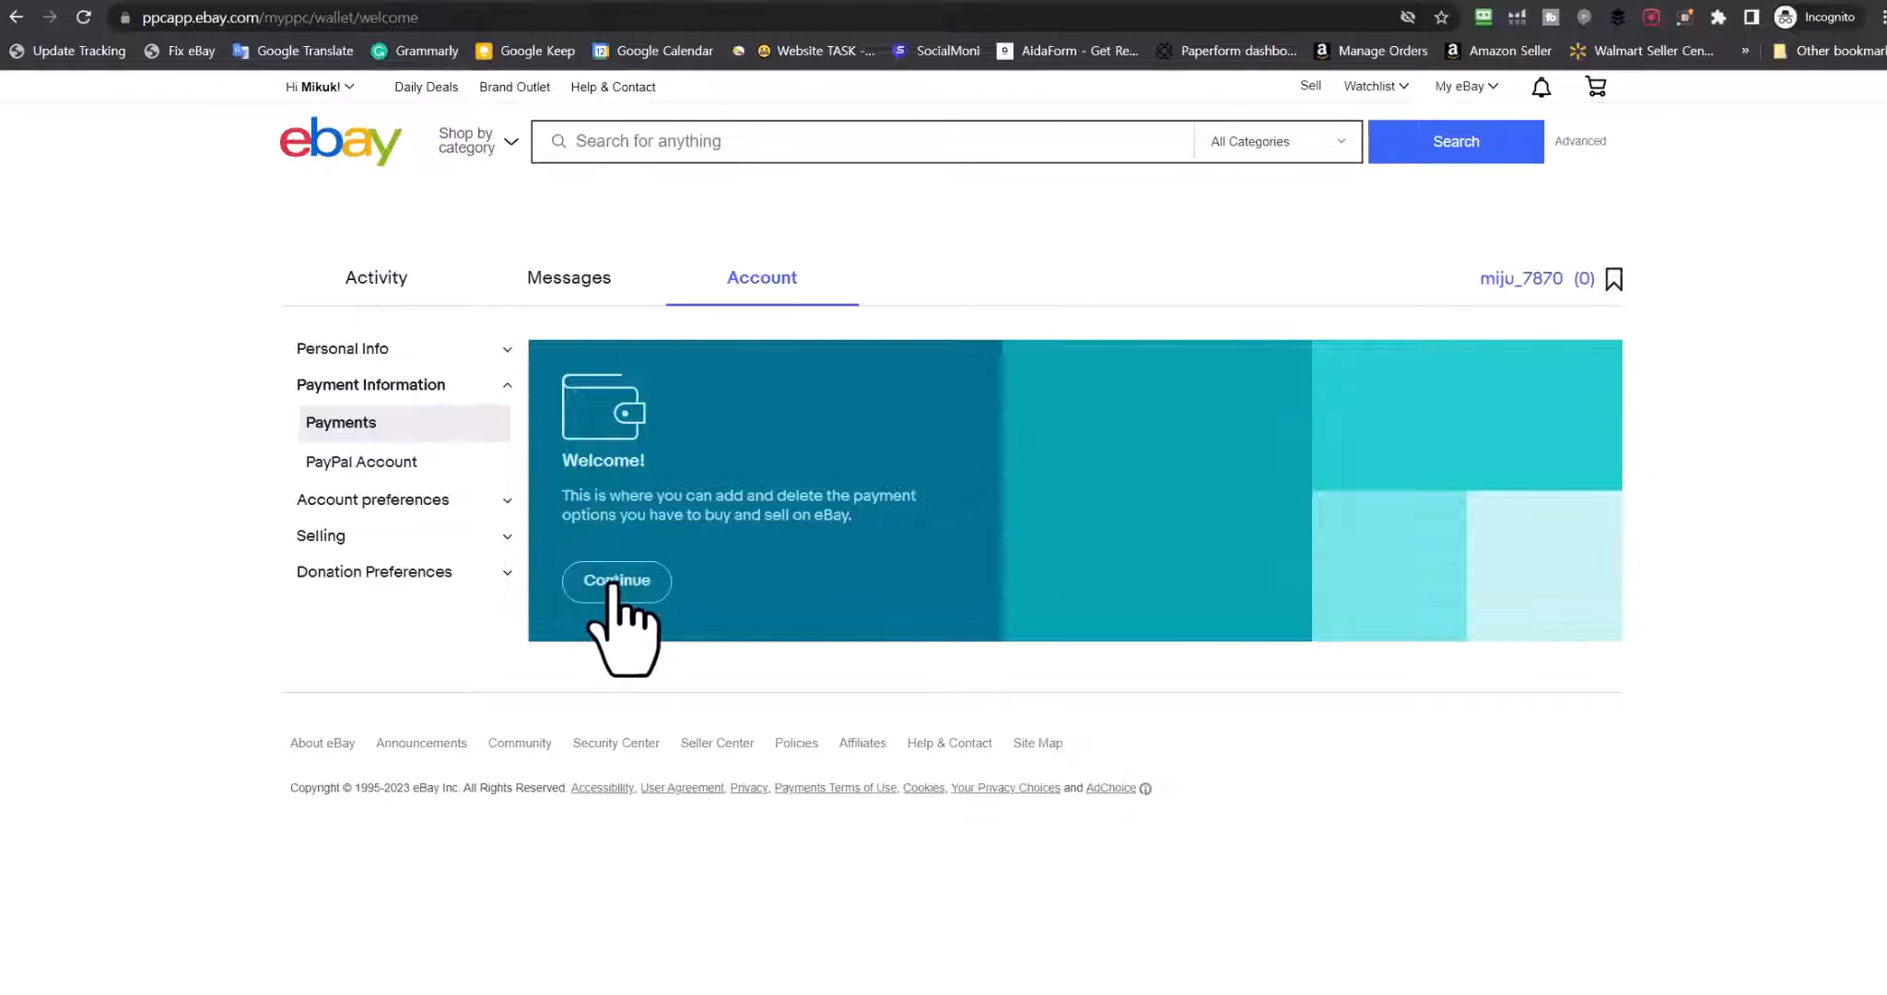
left_click(608, 583)
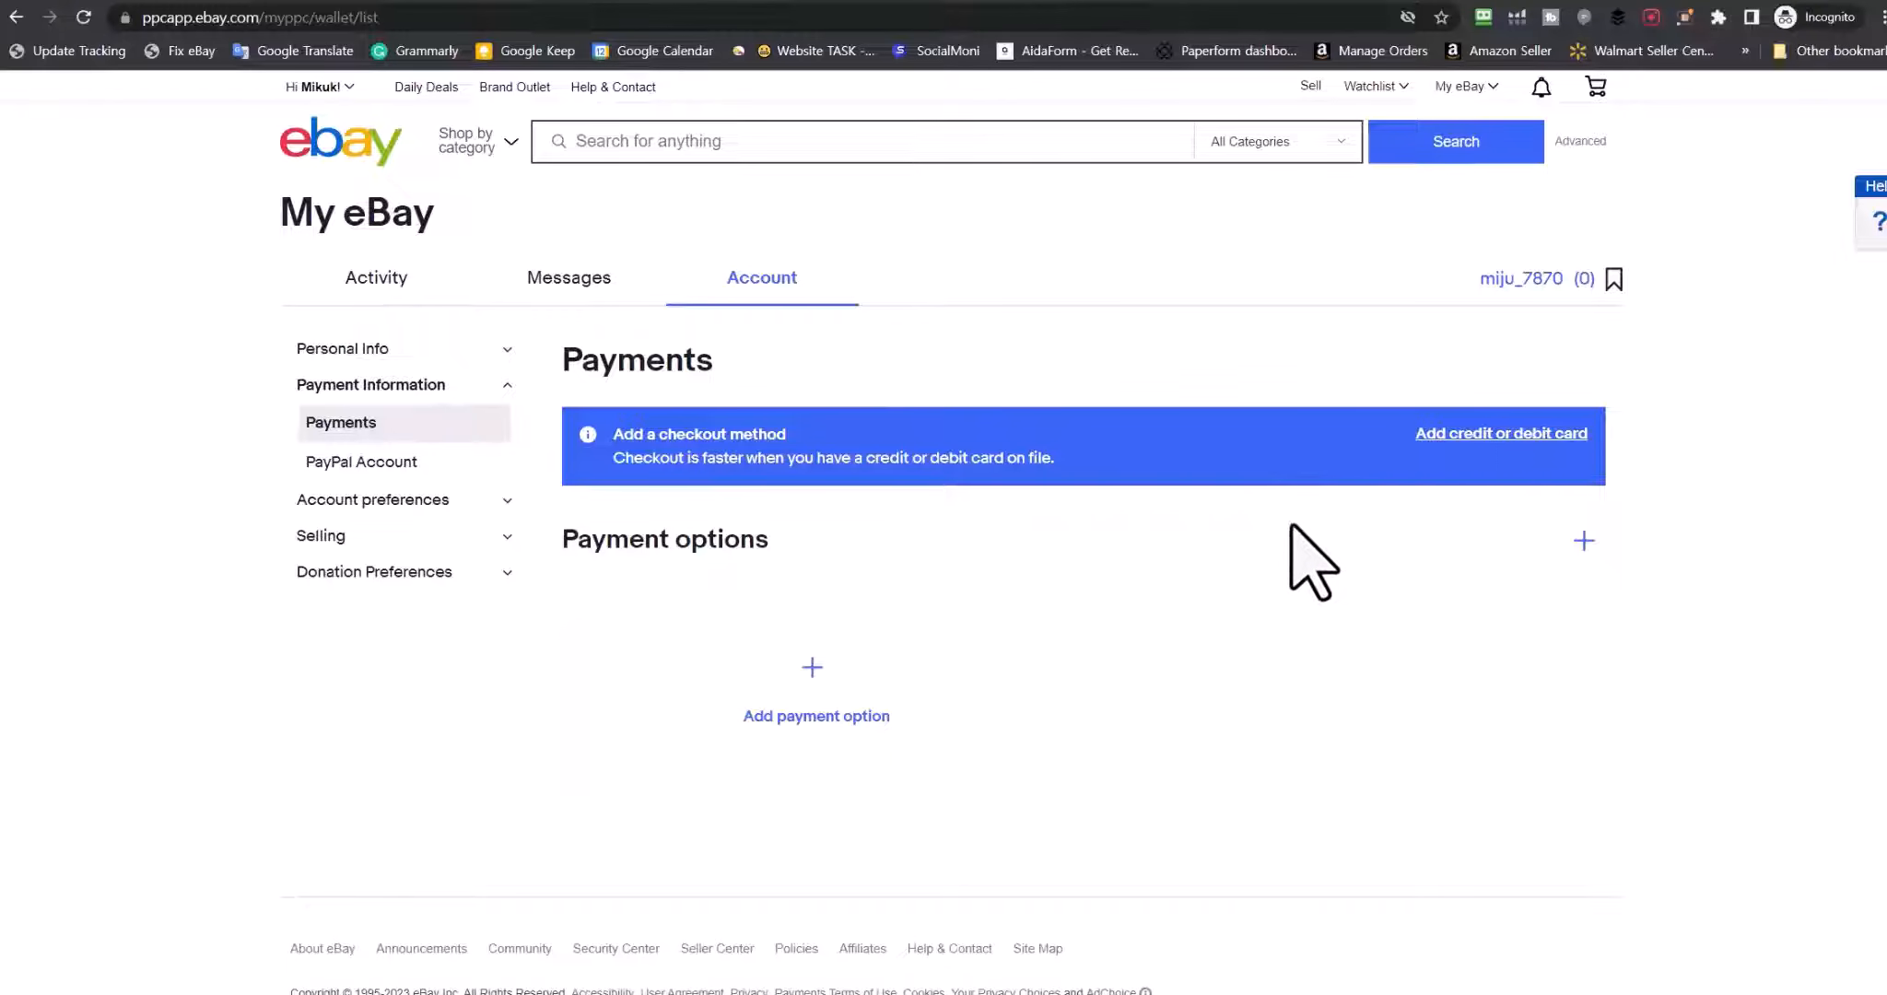
left_click(811, 677)
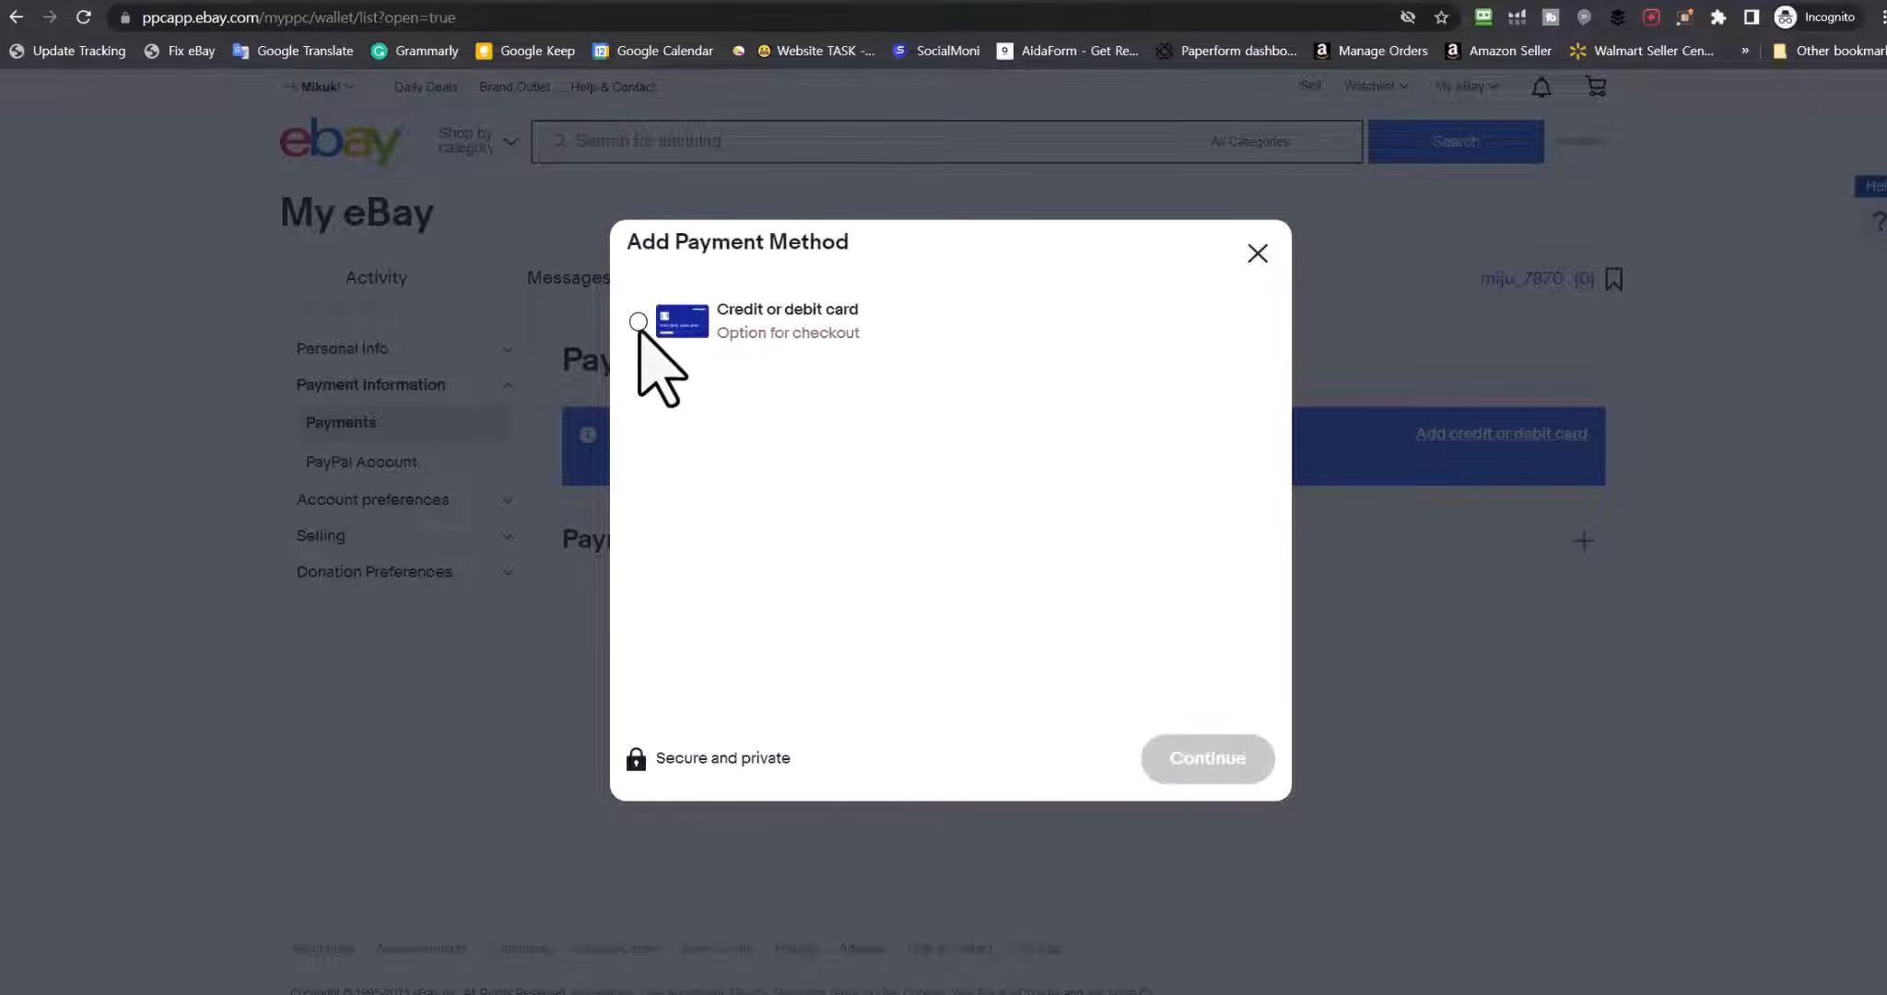
left_click(638, 322)
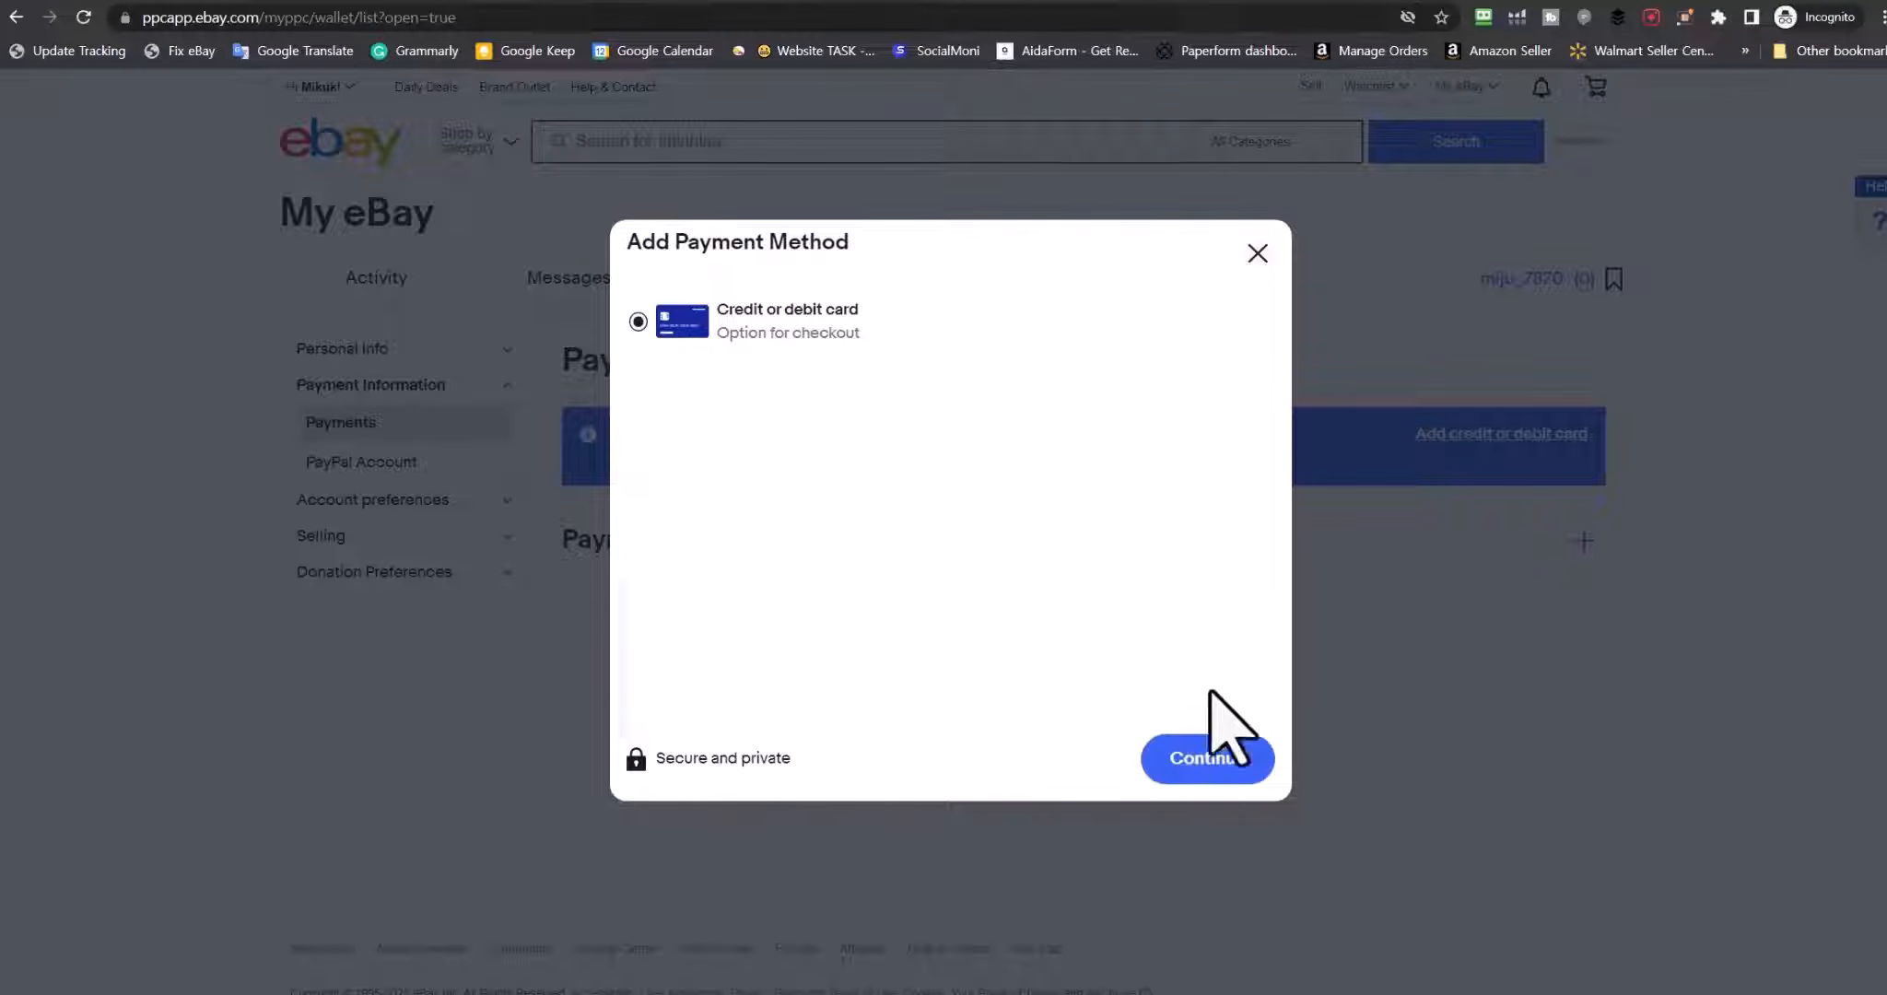
left_click(1209, 761)
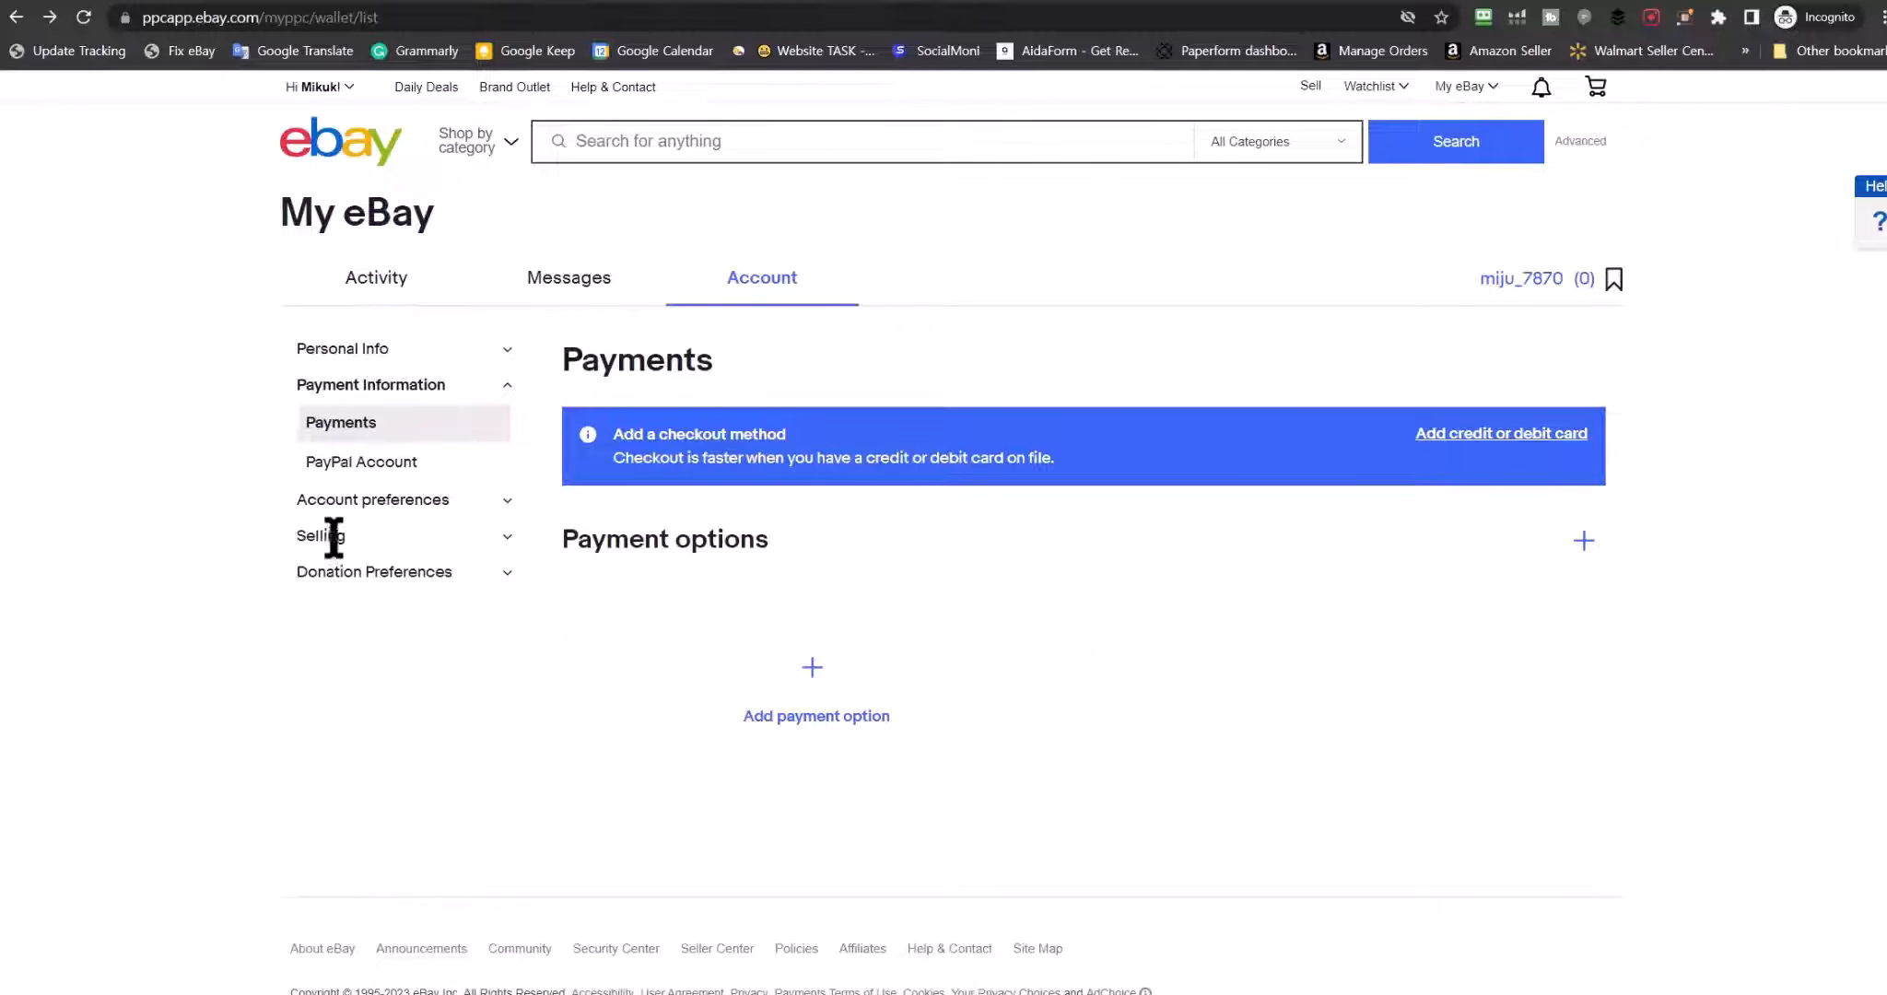
Open the Seller Dashboard from the Account sidebar's Selling section and go to Start selling
left_click(498, 540)
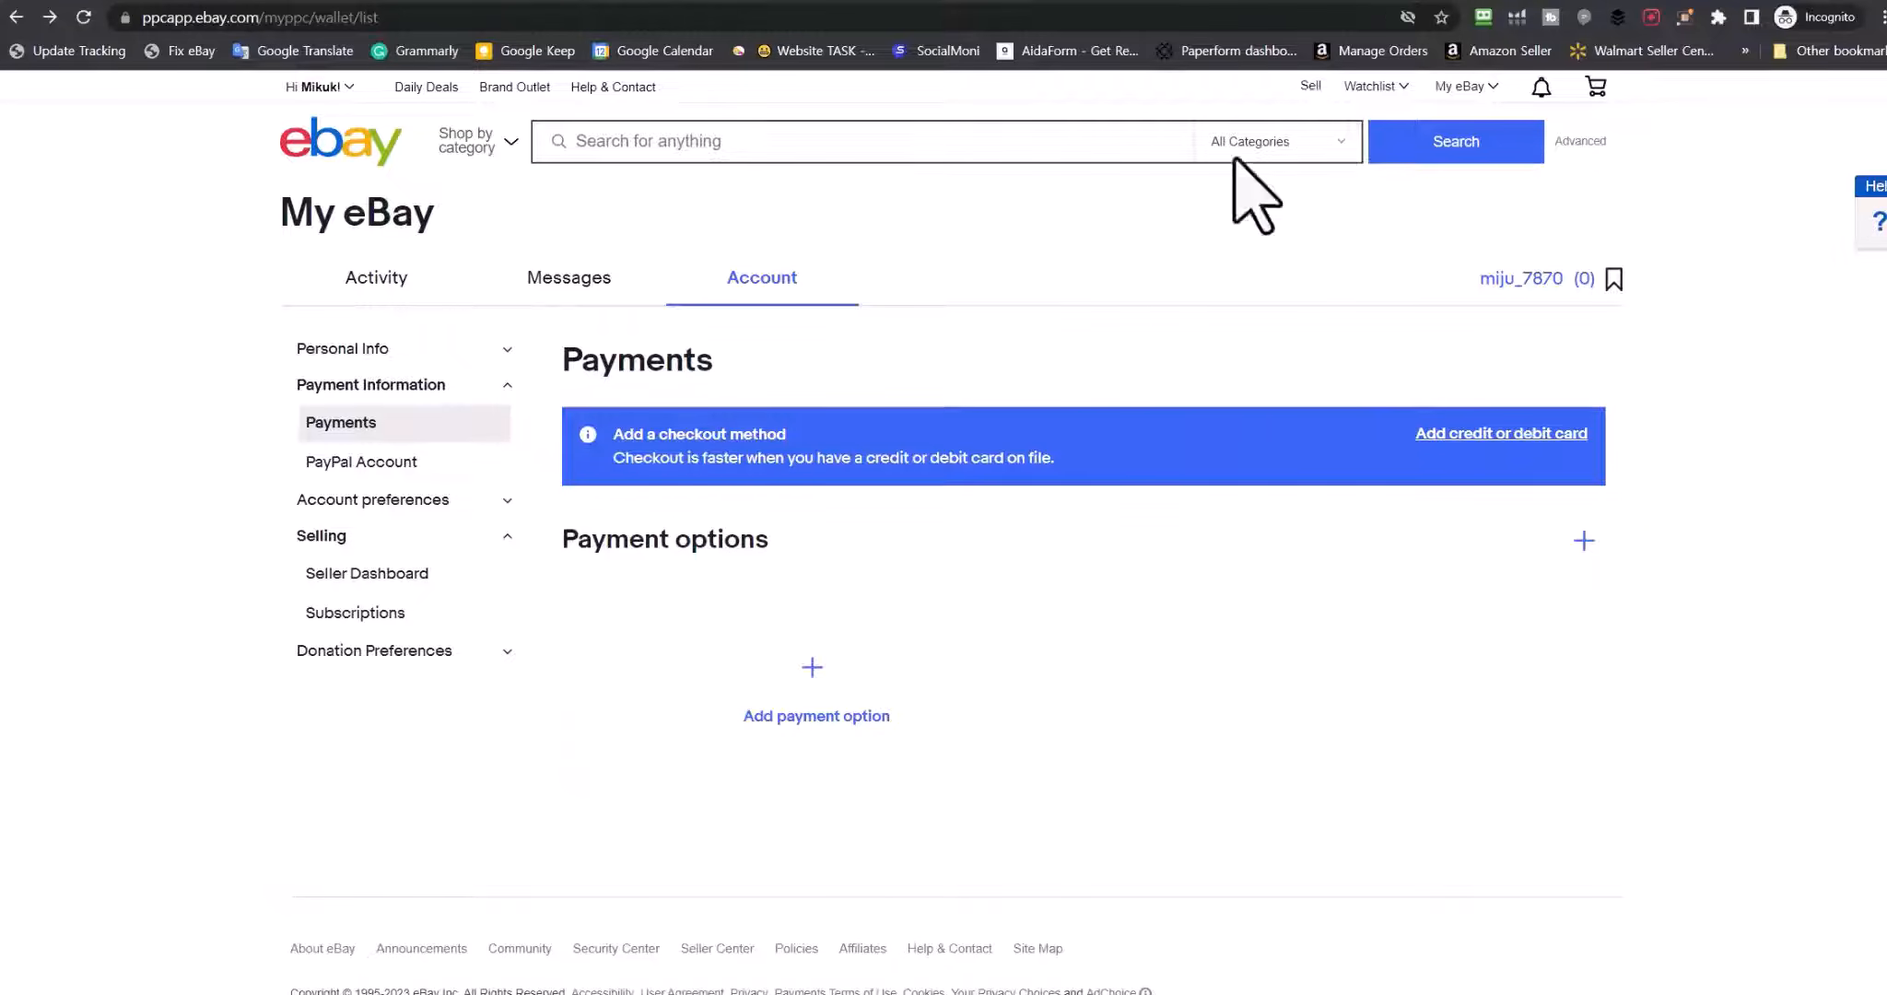
left_click(388, 575)
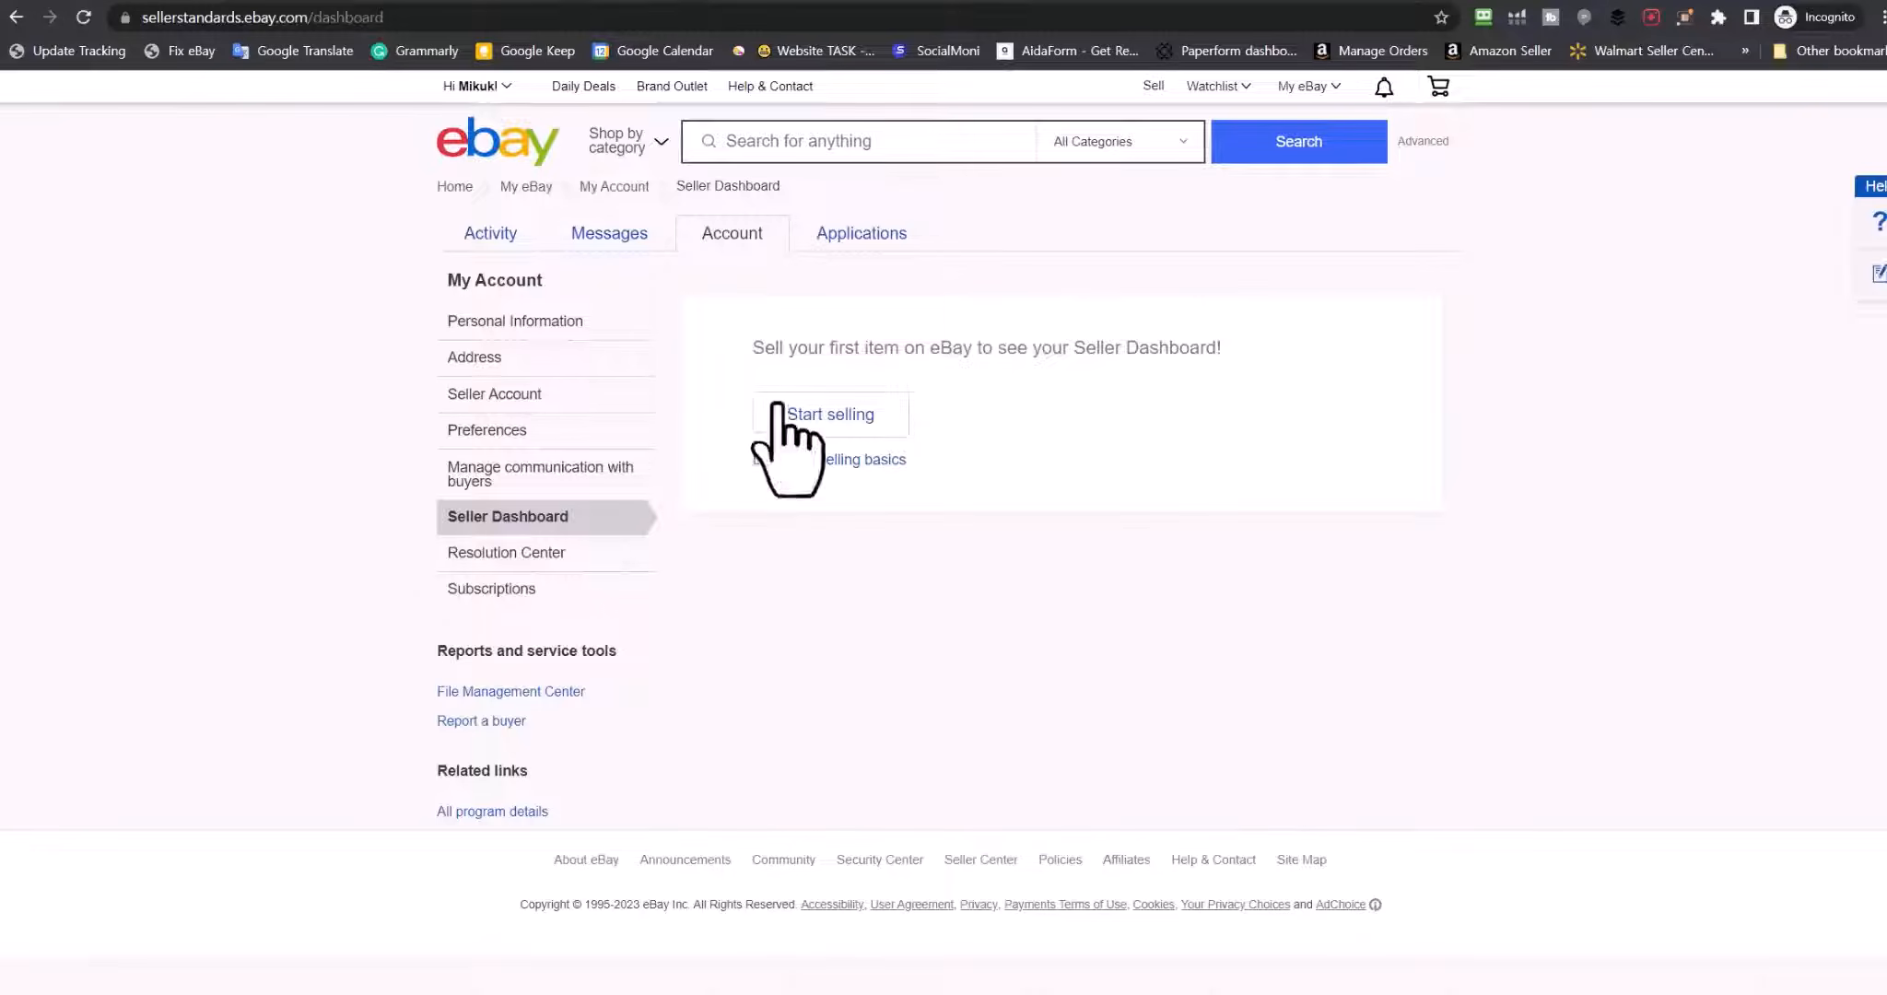
left_click(834, 419)
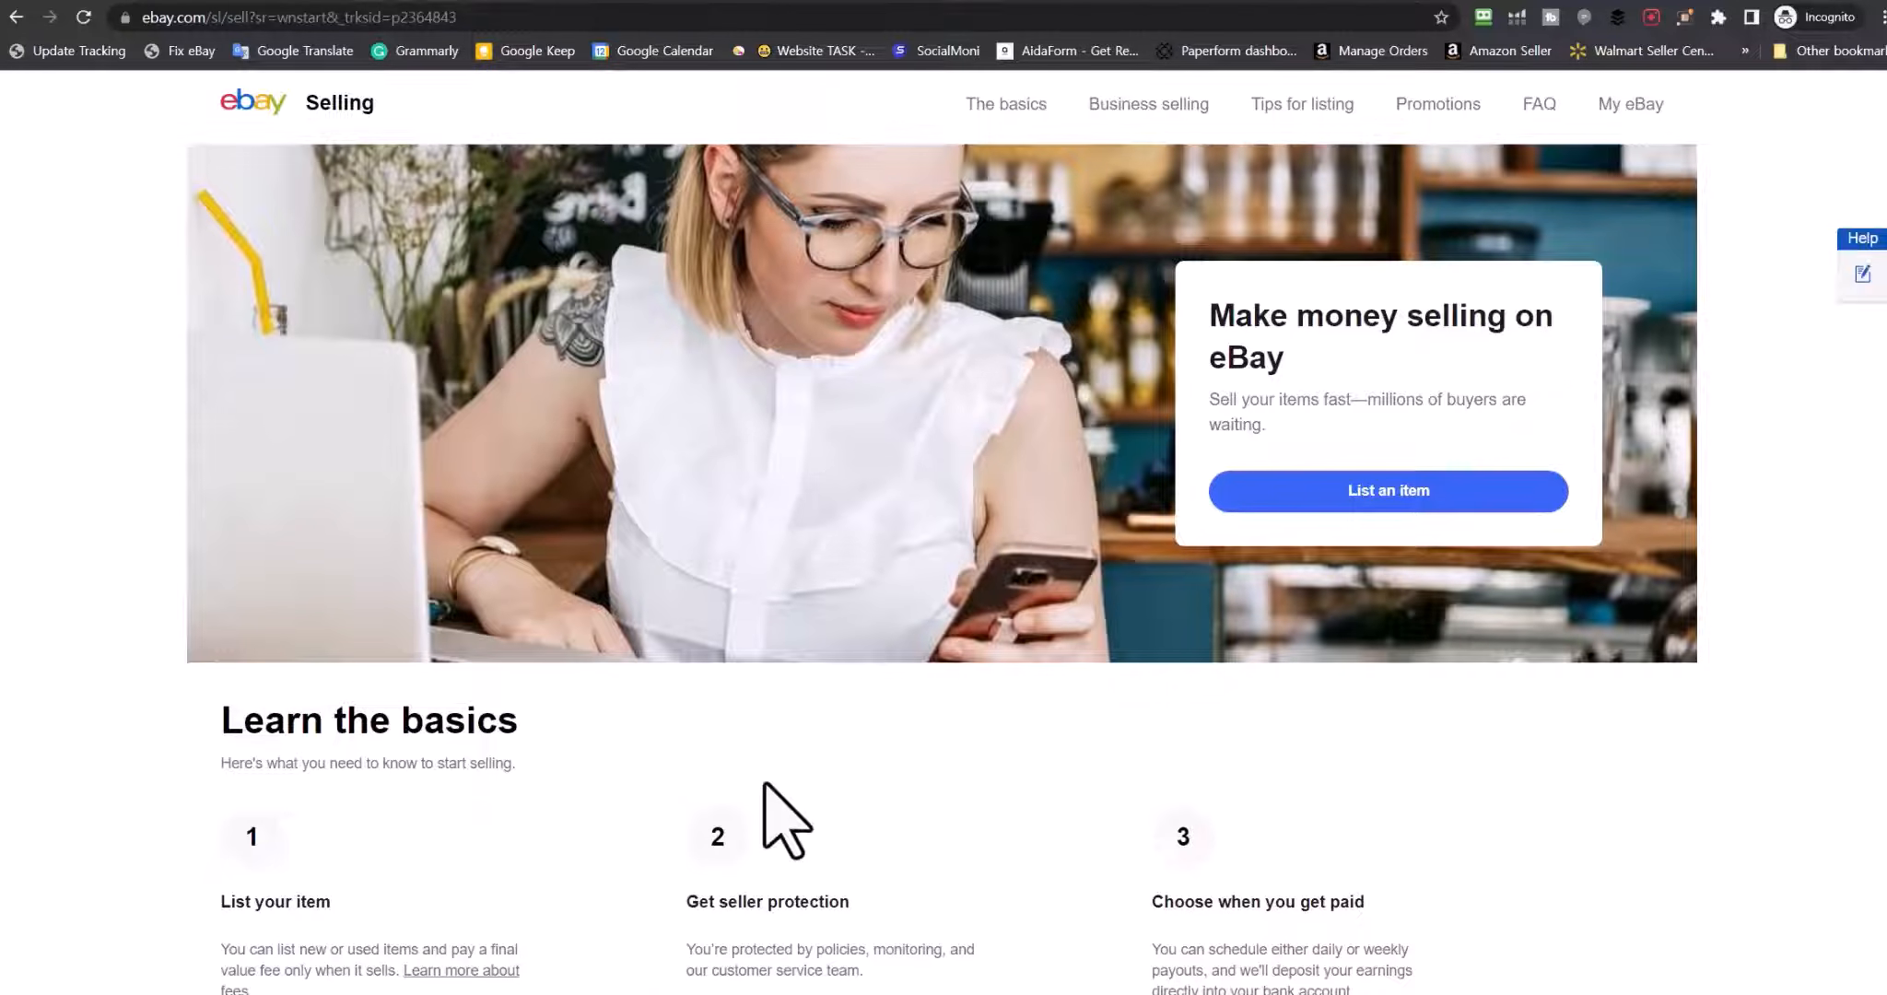
Start a 'beauty' listing, skip the catalogue match, and confirm New condition
left_click(1398, 493)
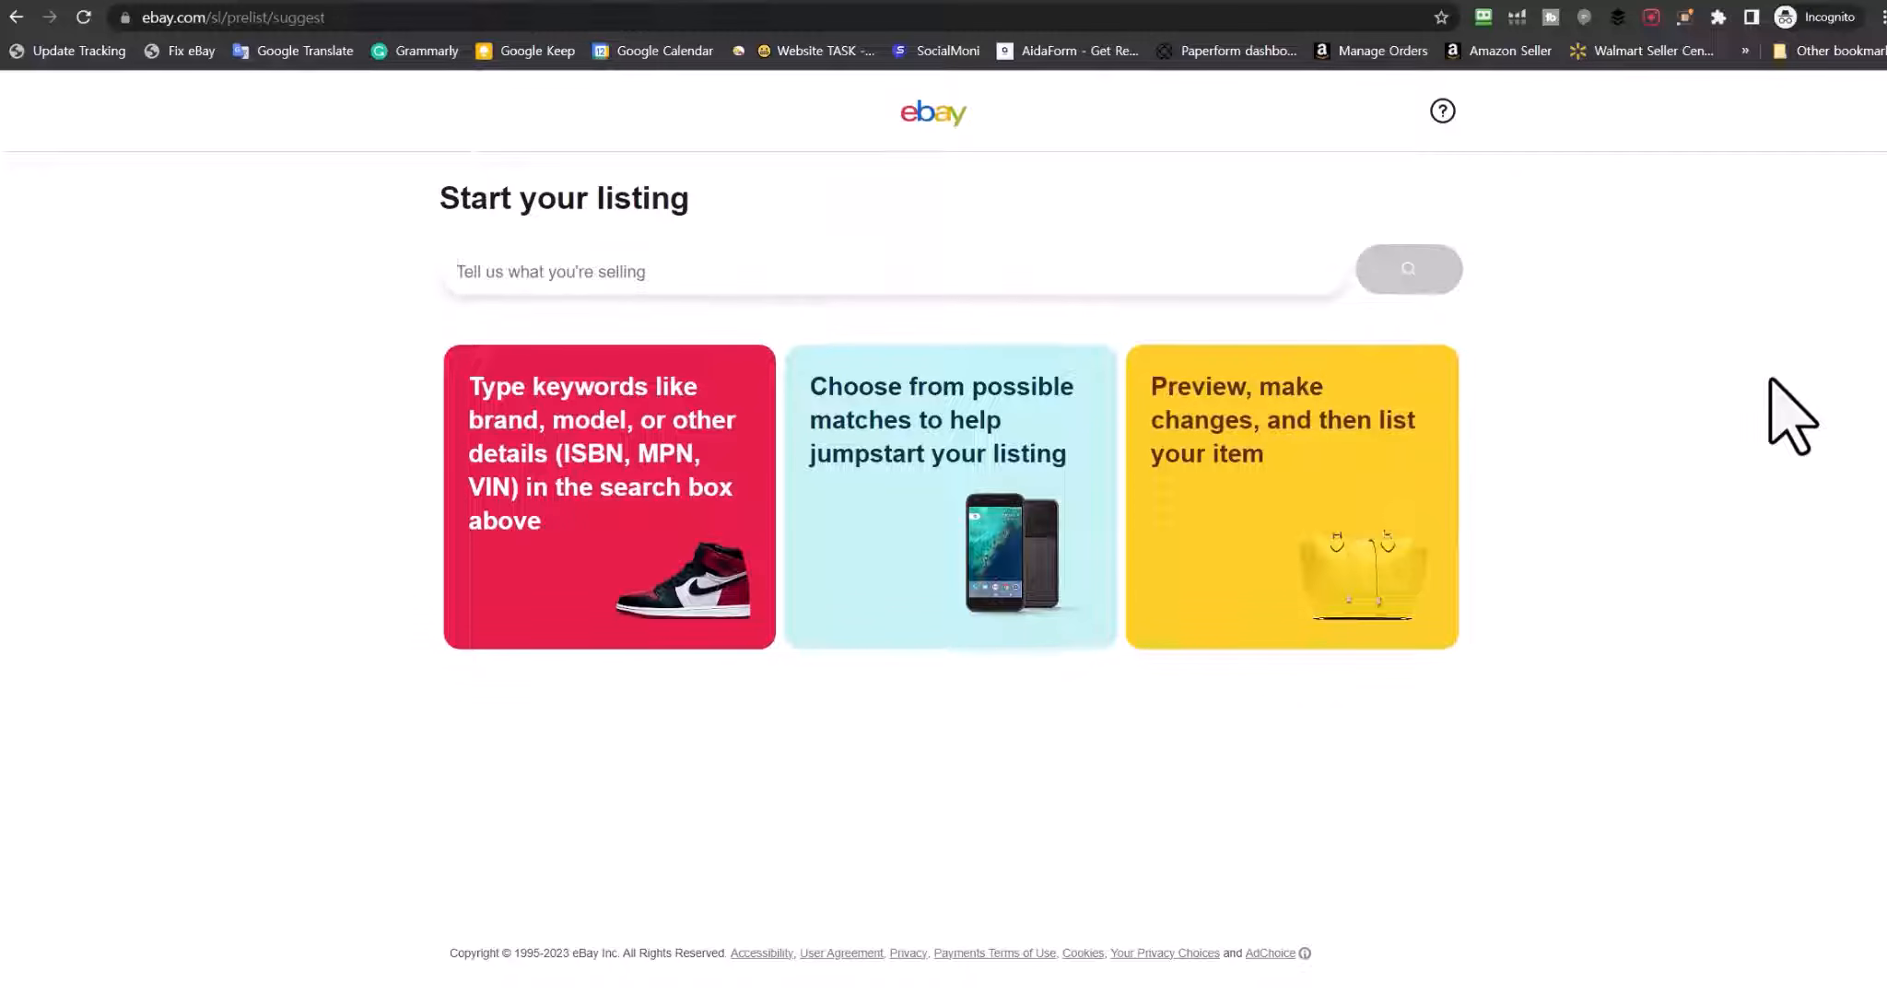
type("beauty")
key("Return")
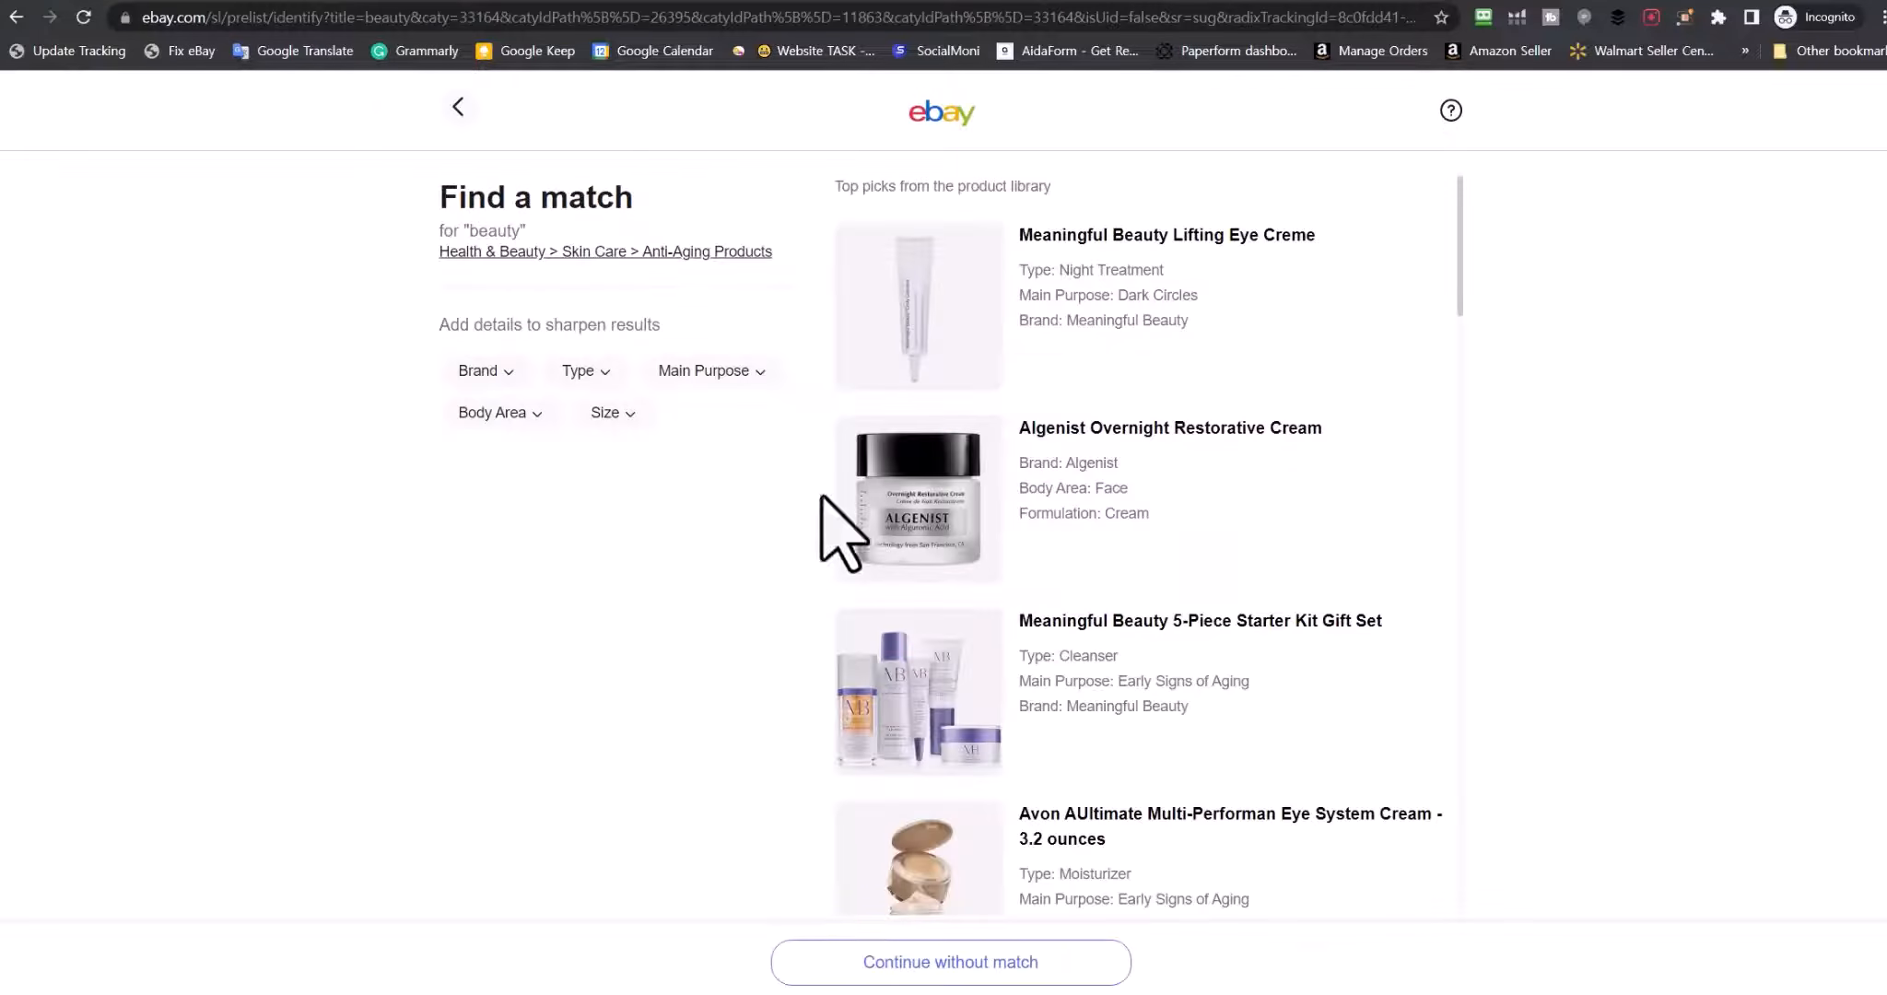
scroll(1309, 608, "down", 10)
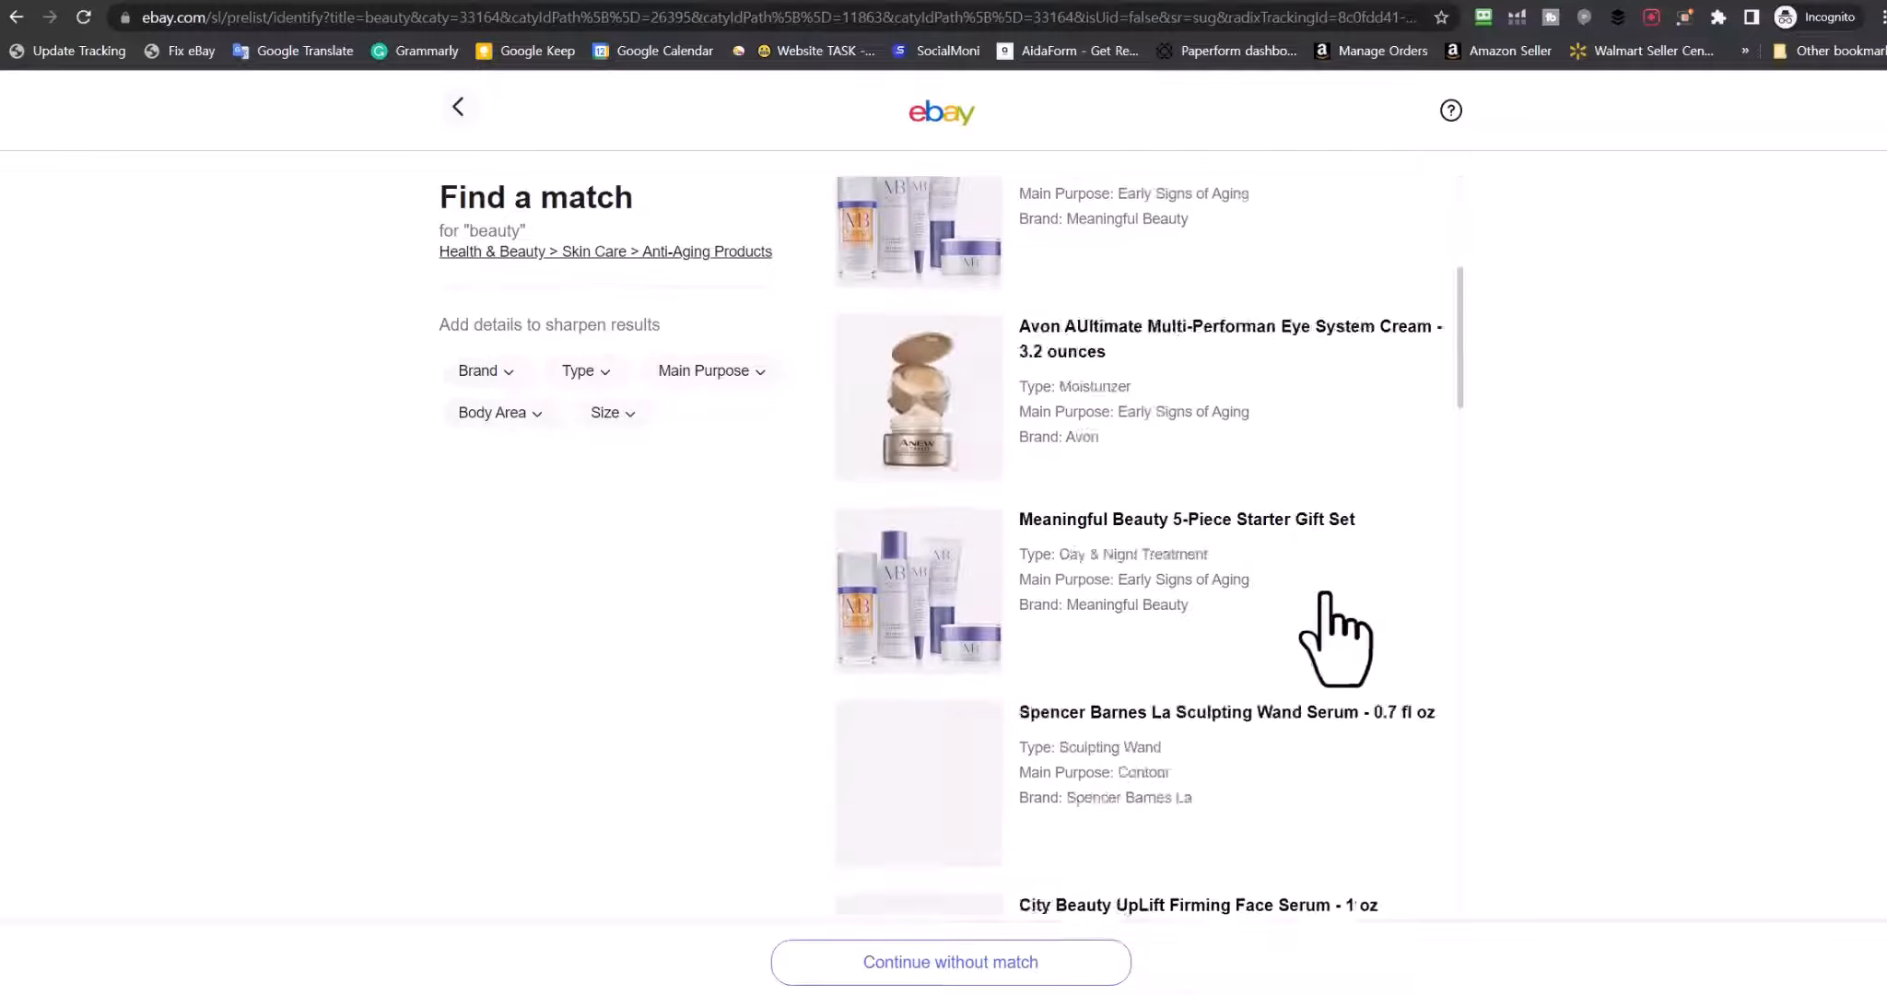
scroll(1142, 705, "down", 10)
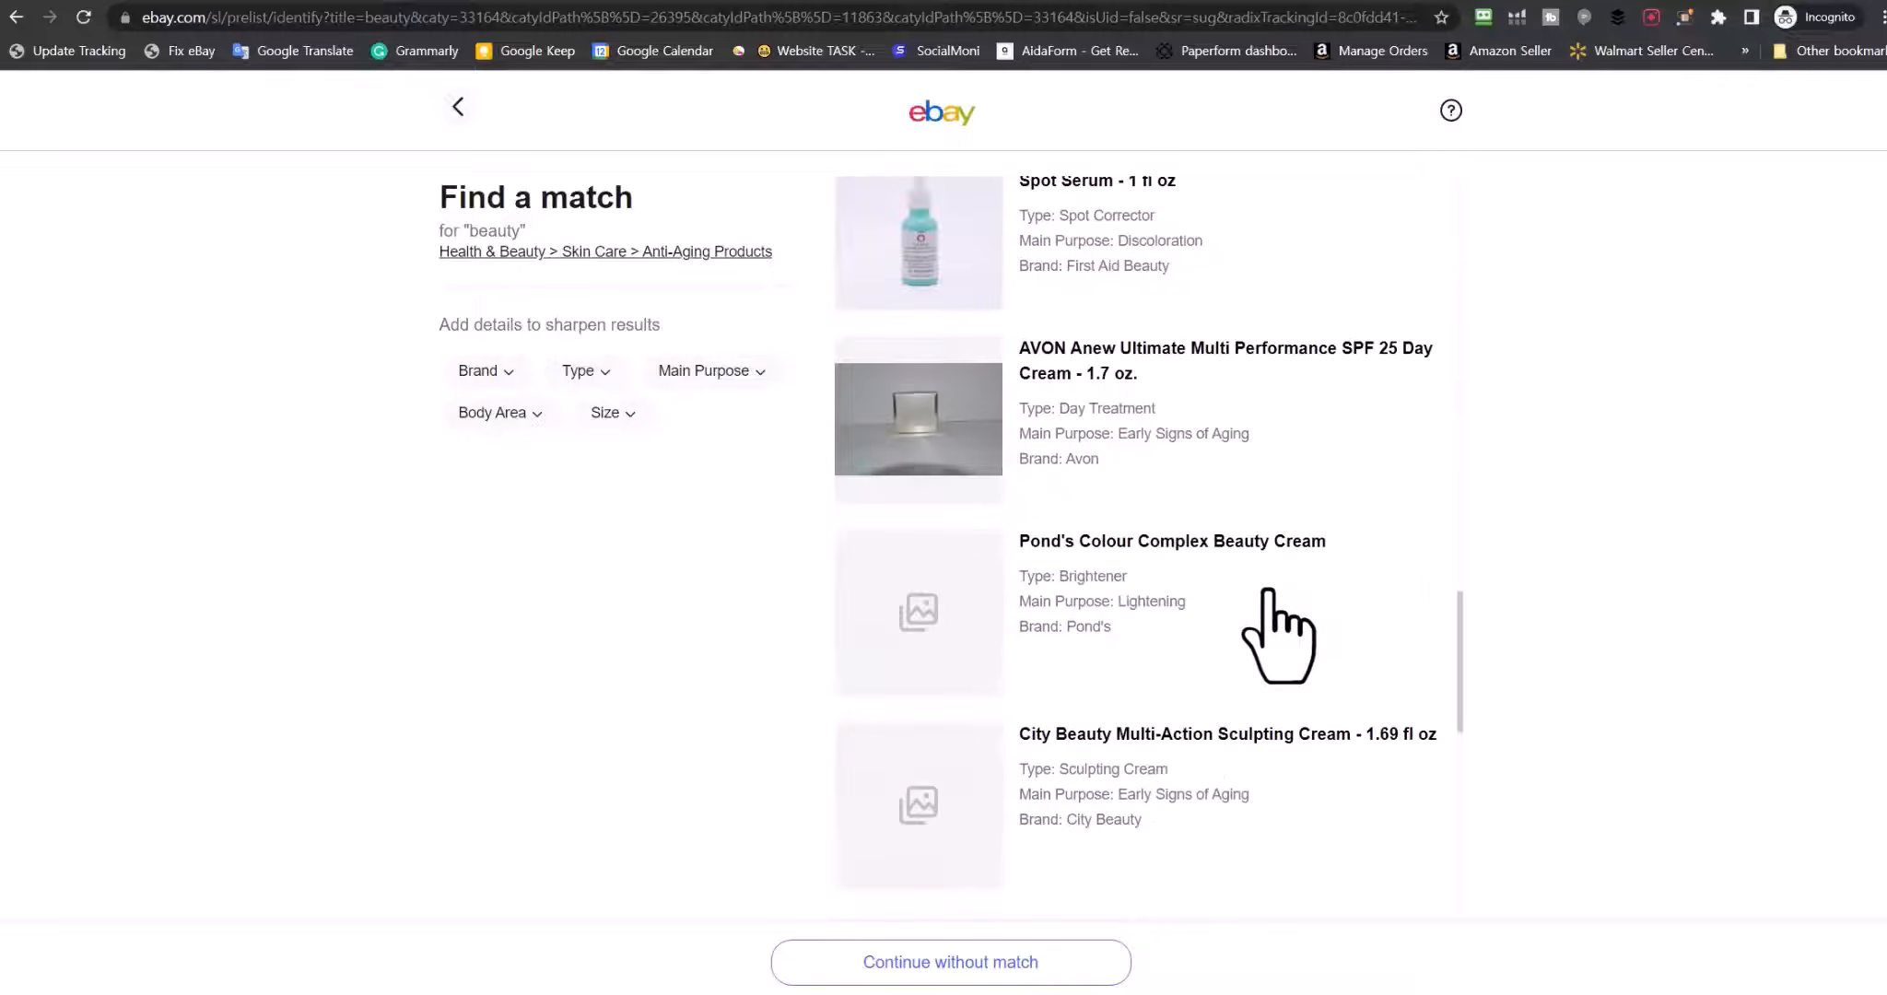
left_click(977, 964)
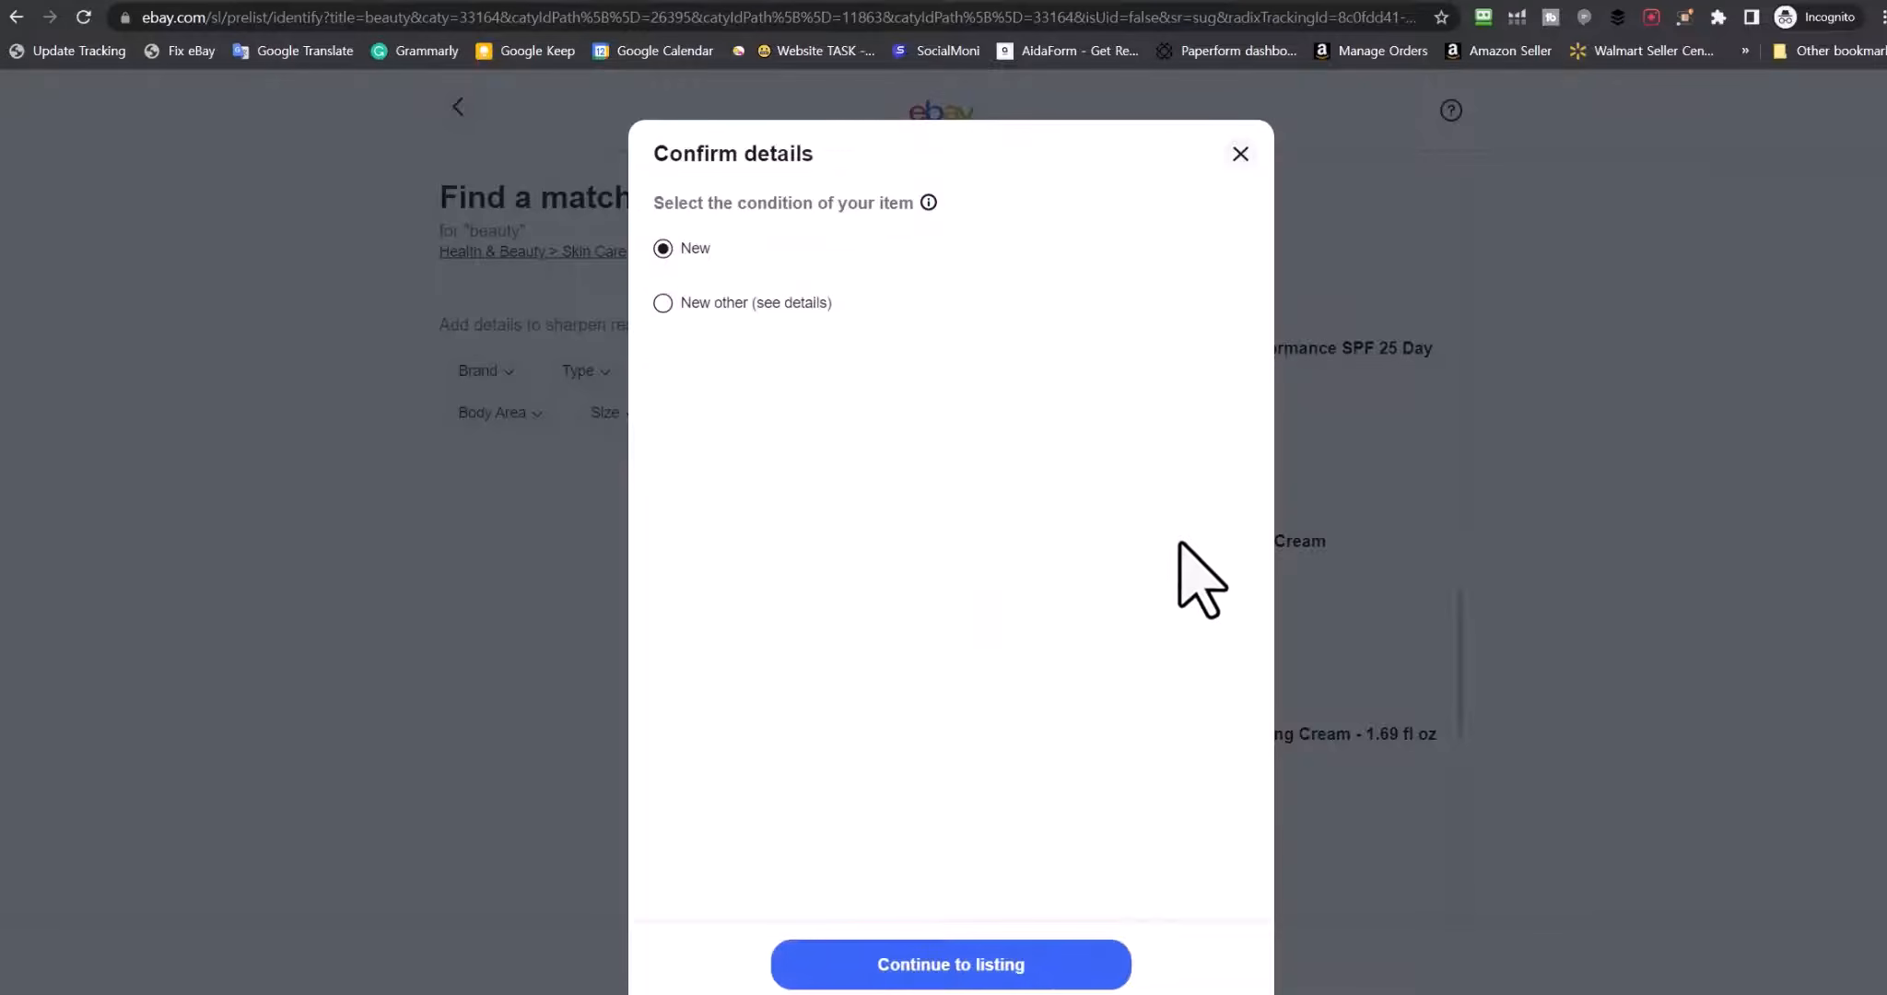
left_click(1009, 977)
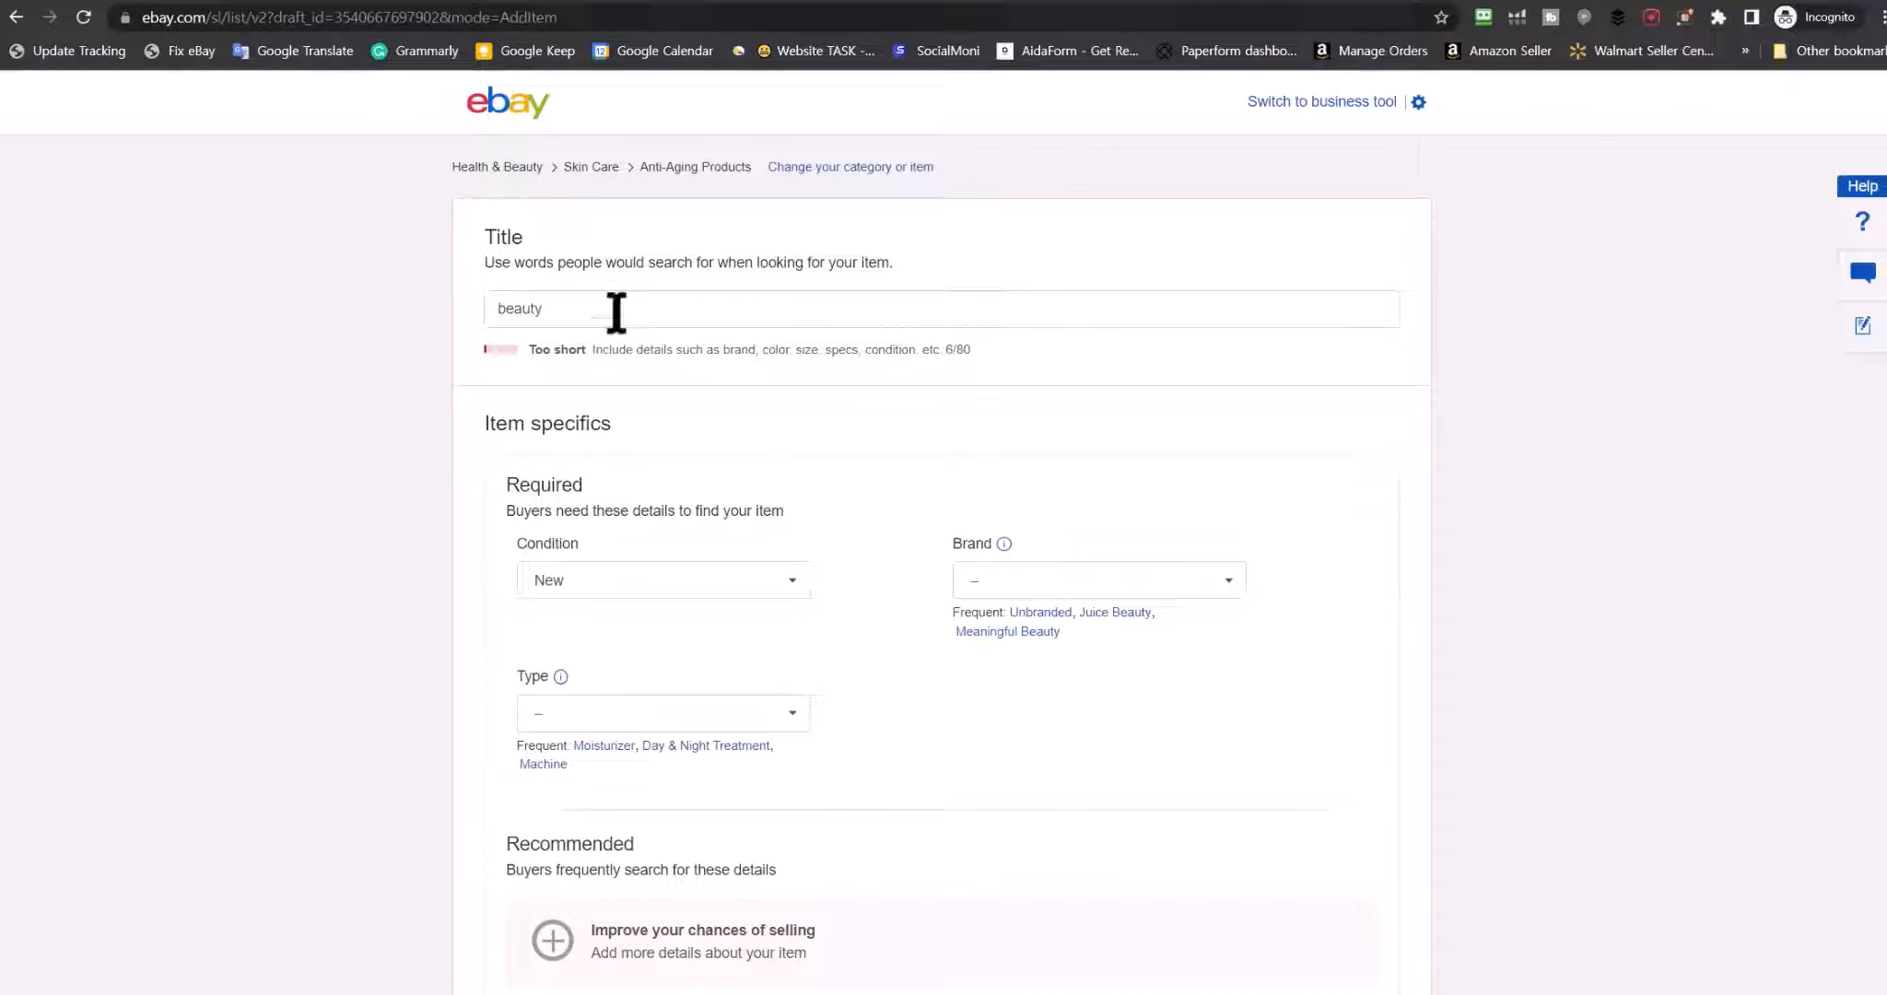
Delete 'beauty' from the Title field so the title is empty
left_click_drag(616, 311, 415, 315)
key("BackSpace")
scroll(1057, 221, "down", 2)
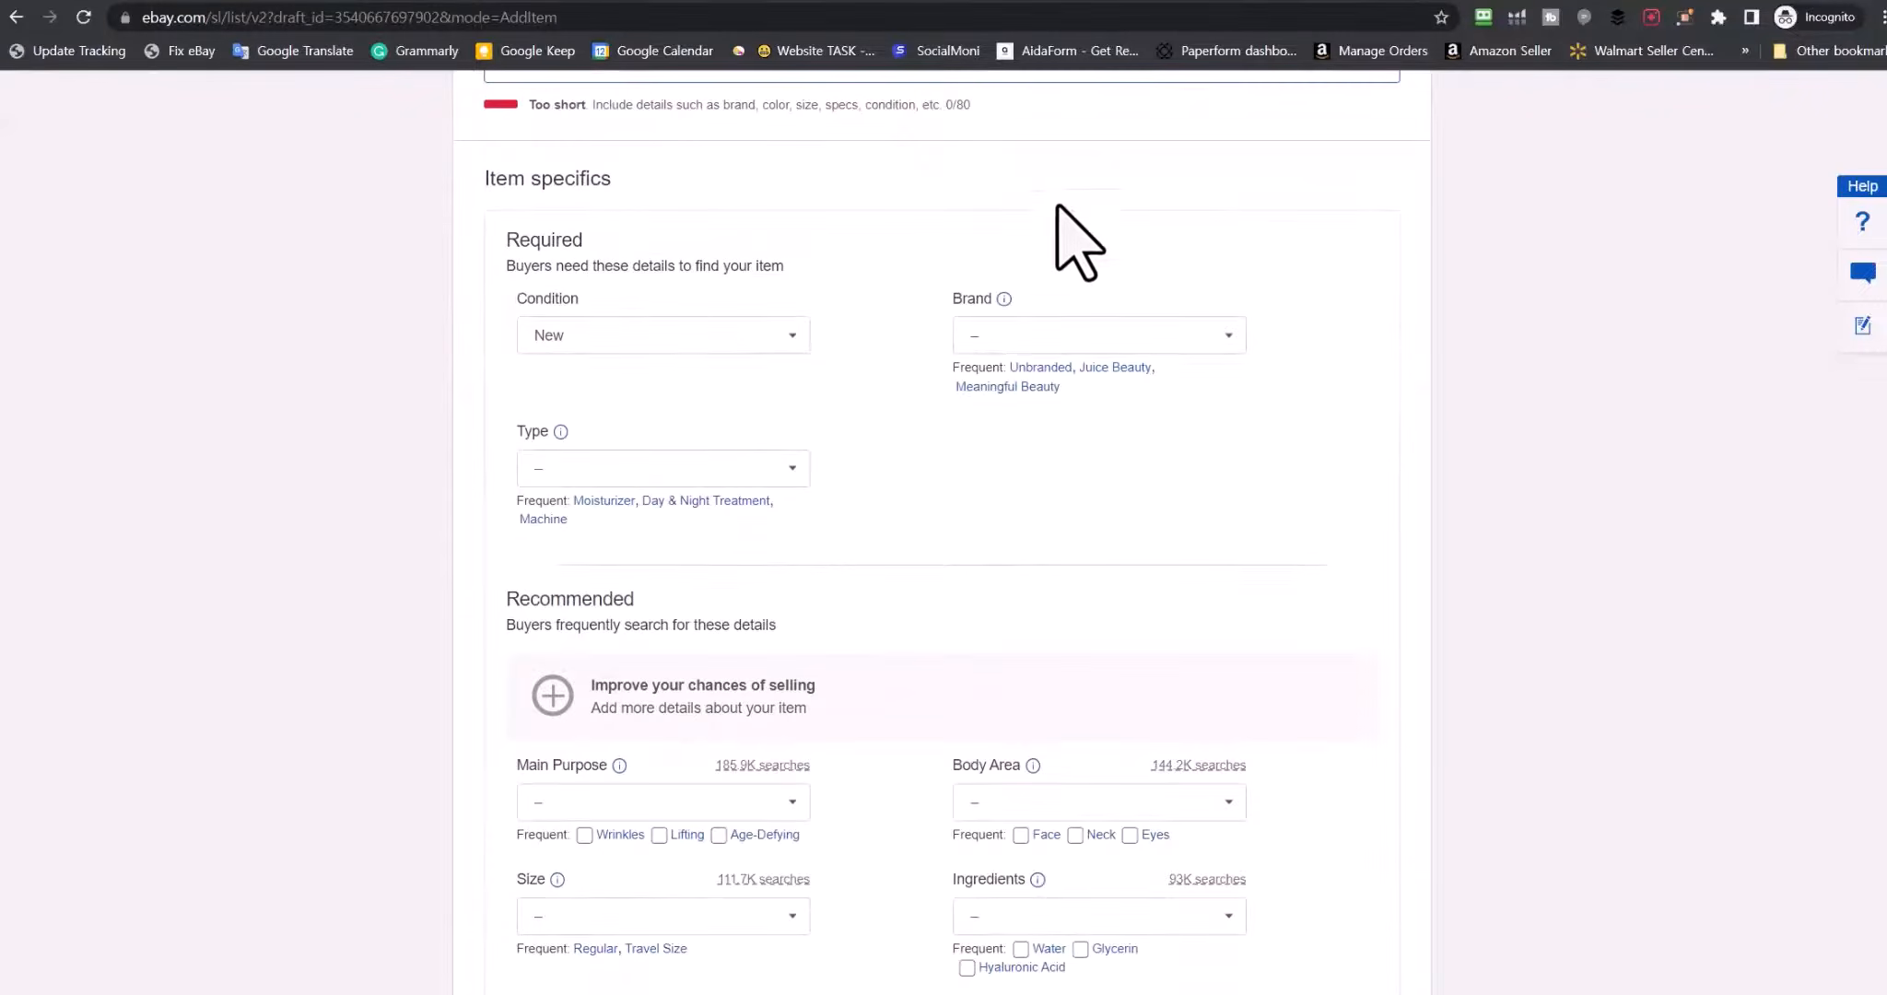
scroll(1058, 222, "up", 3)
left_click_drag(973, 350, 656, 316)
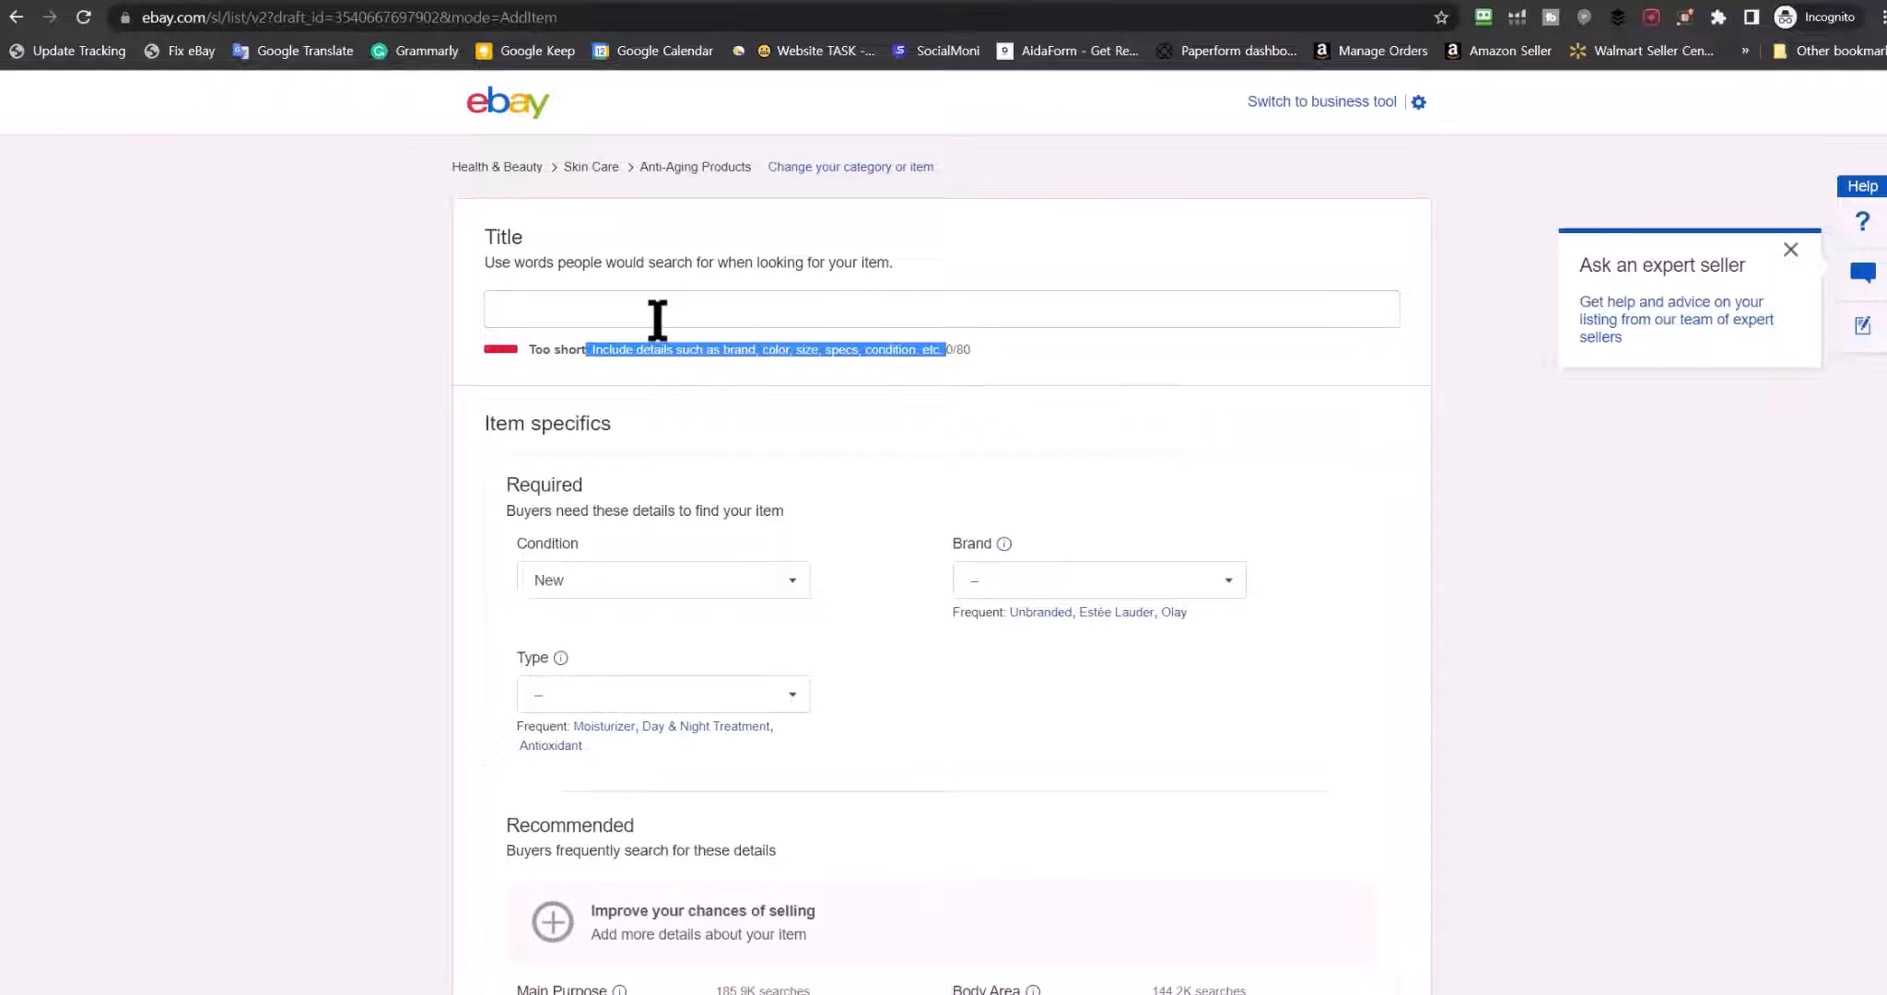
left_click(1008, 350)
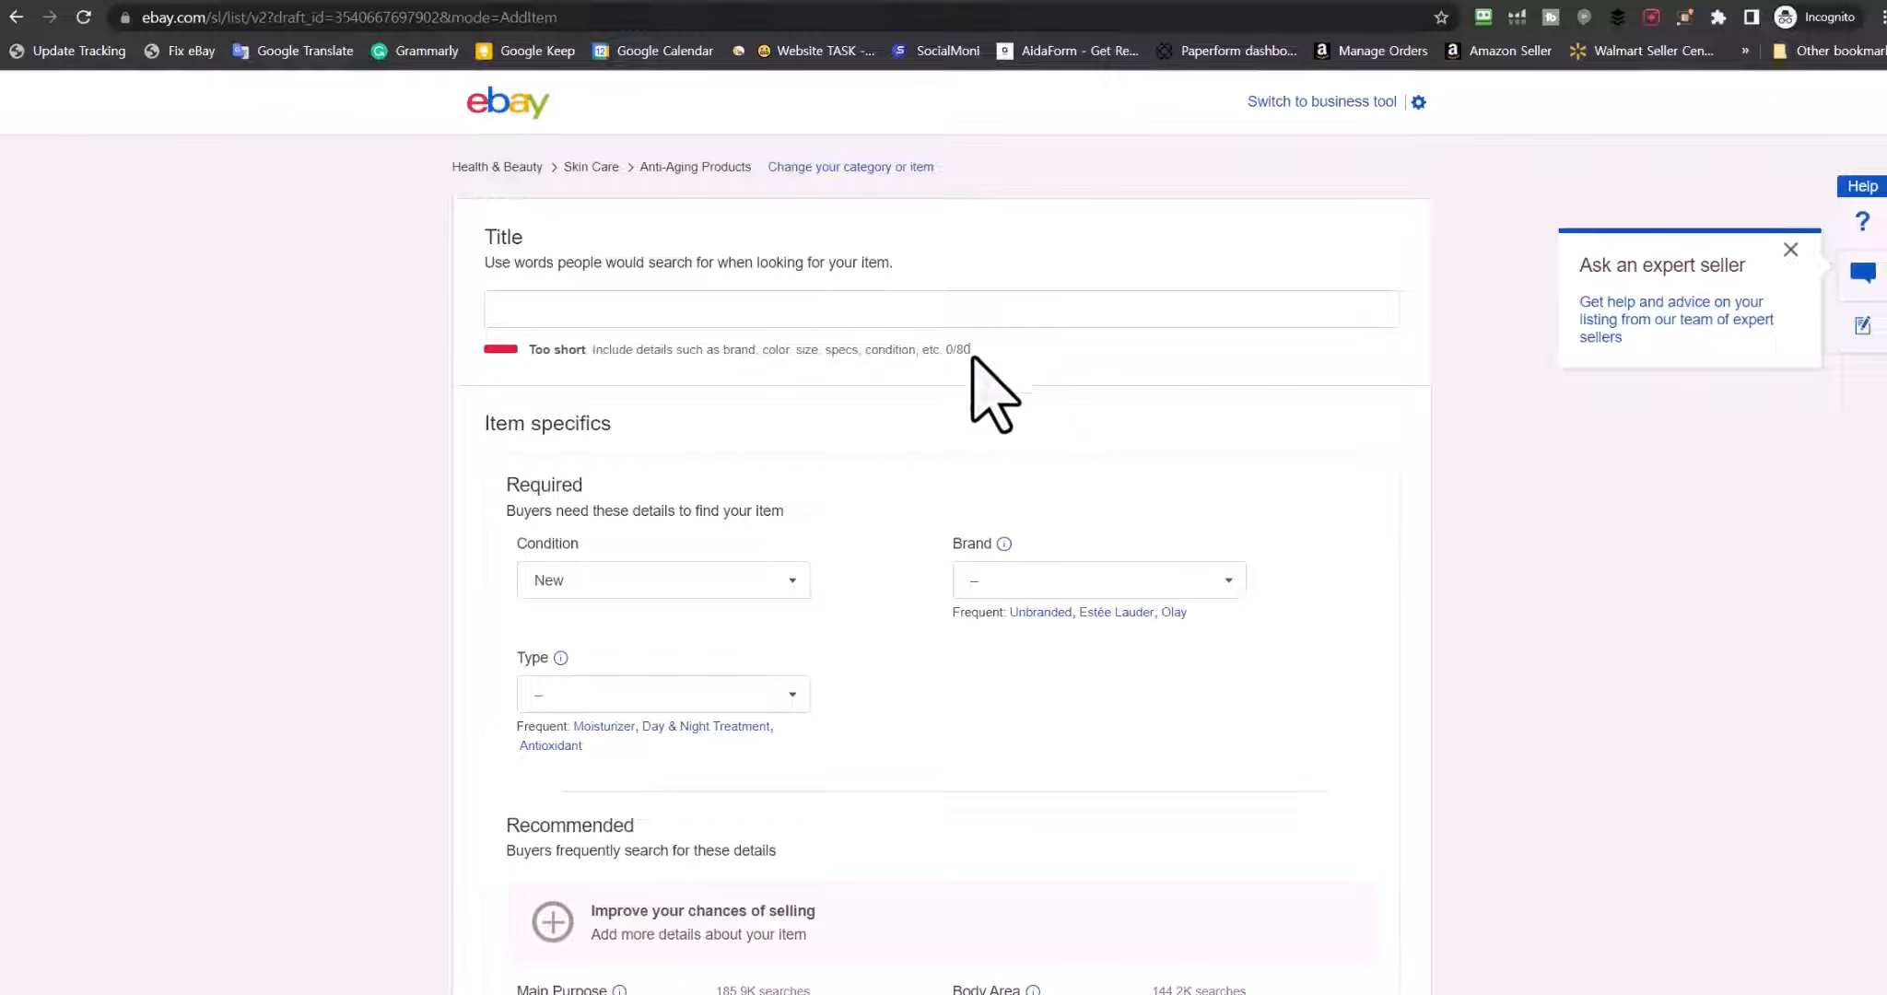
Browse the Brand choices, then request moving the draft to the business listing tool
scroll(460, 516, "down", 3)
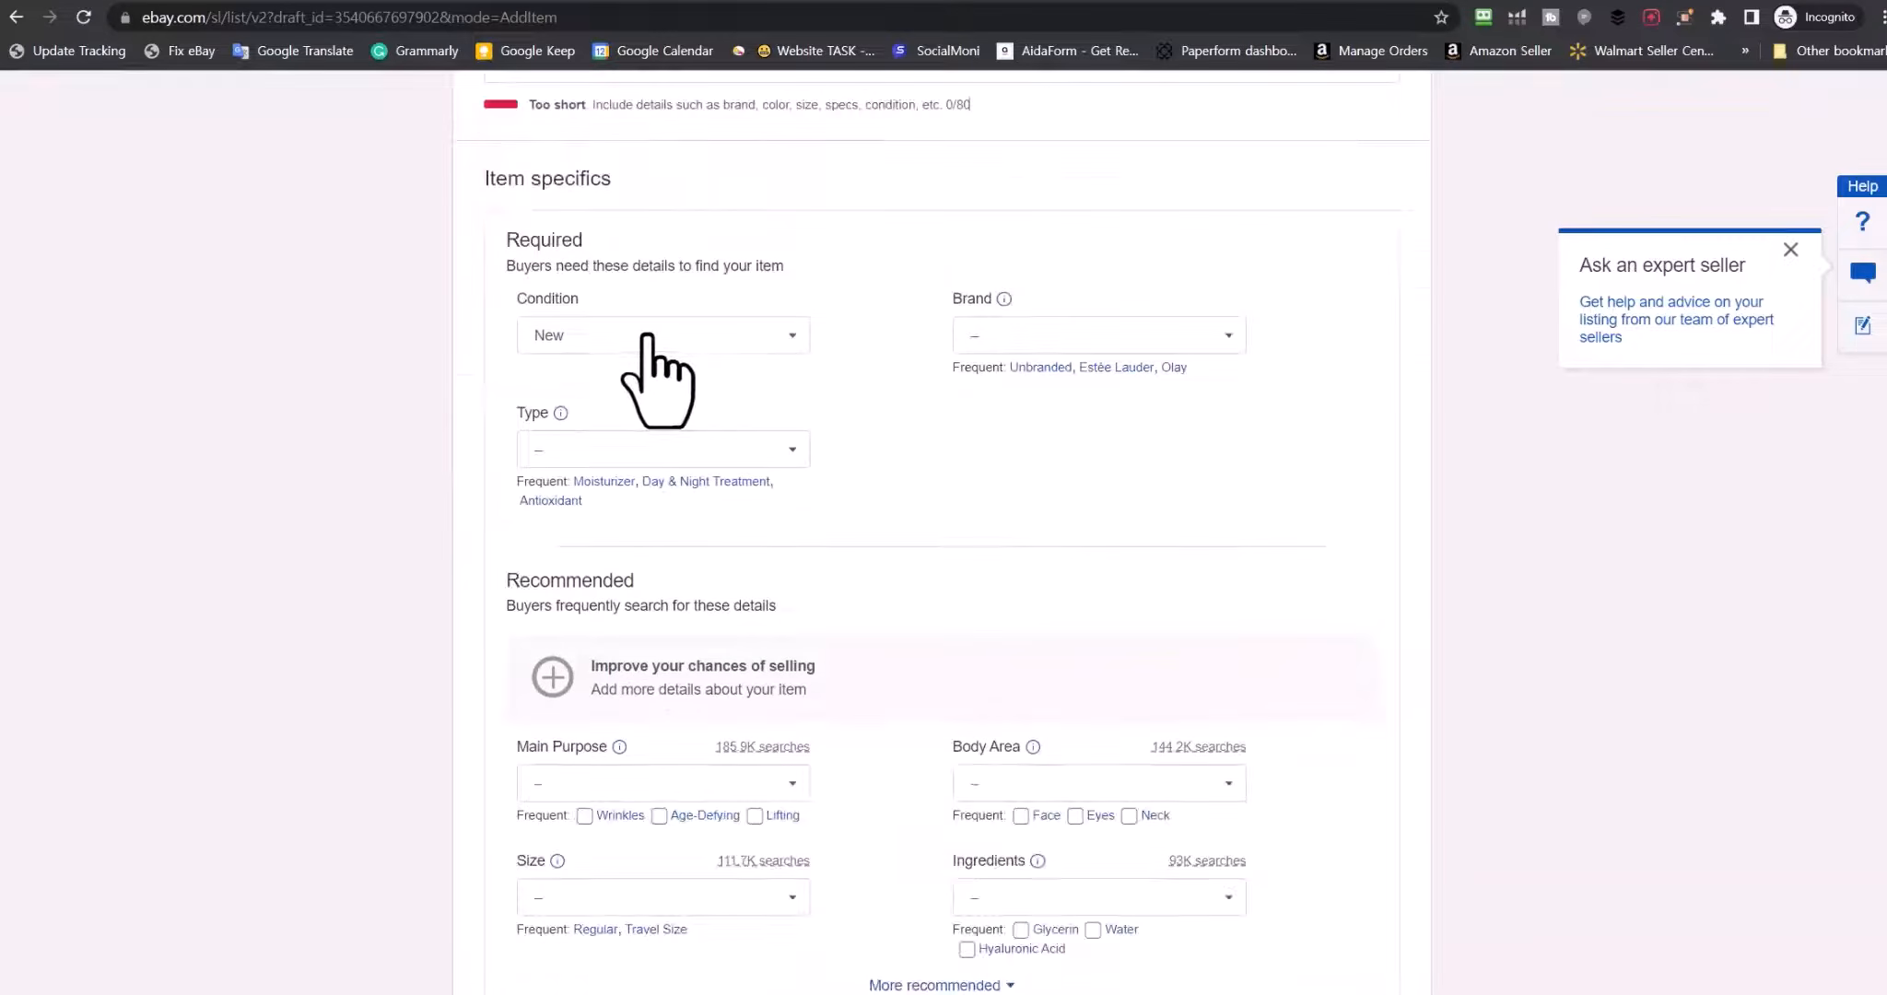
left_click(1113, 334)
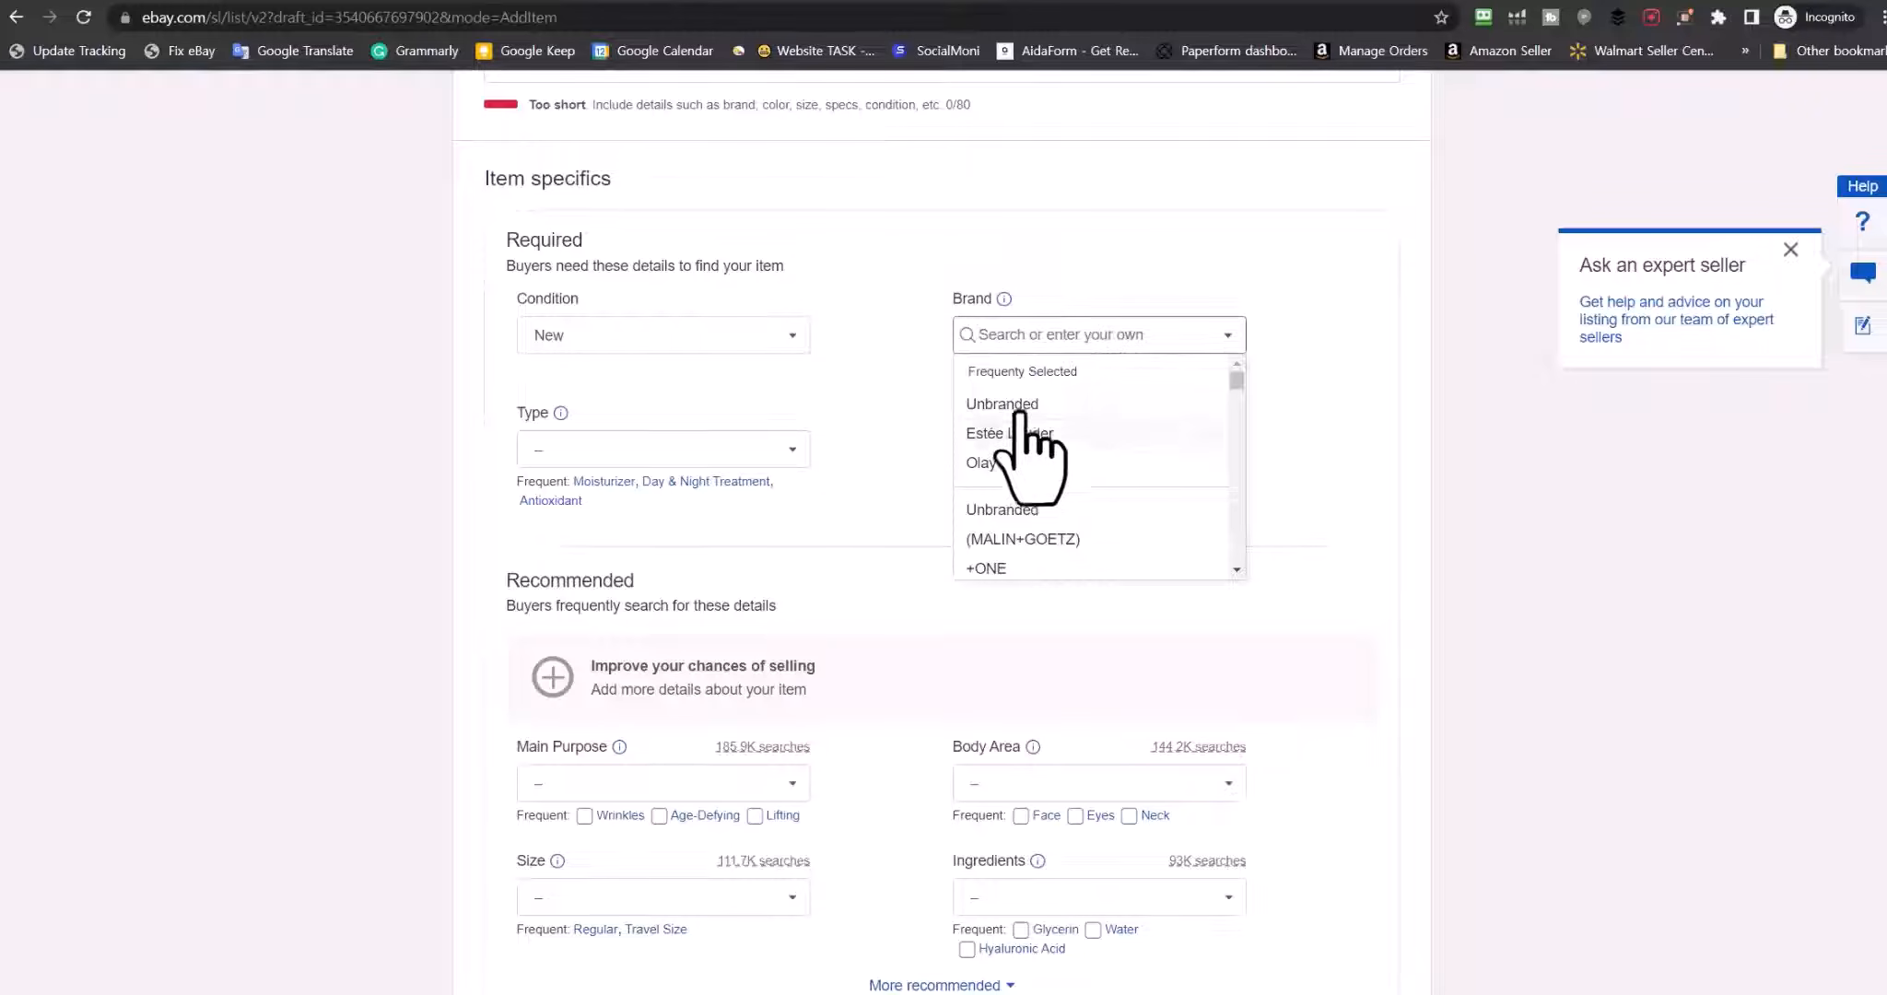
scroll(716, 788, "down", 9)
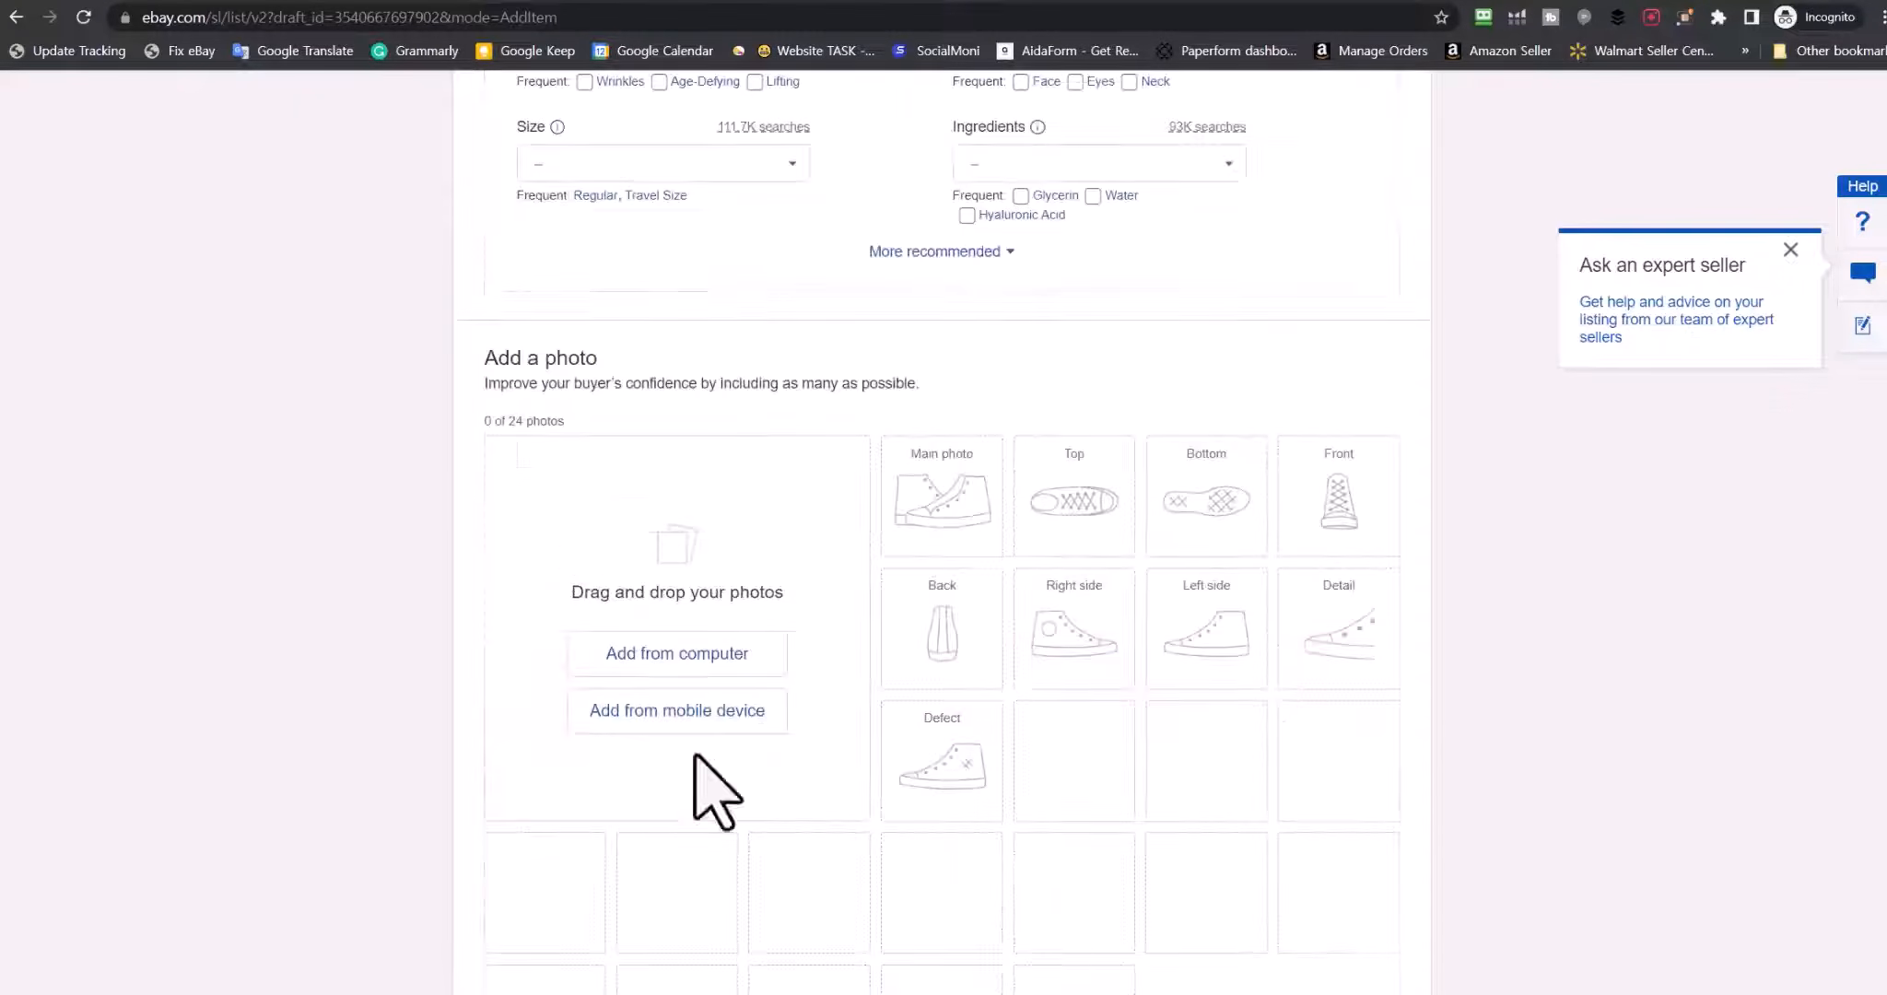
scroll(273, 716, "down", 11)
scroll(259, 682, "up", 20)
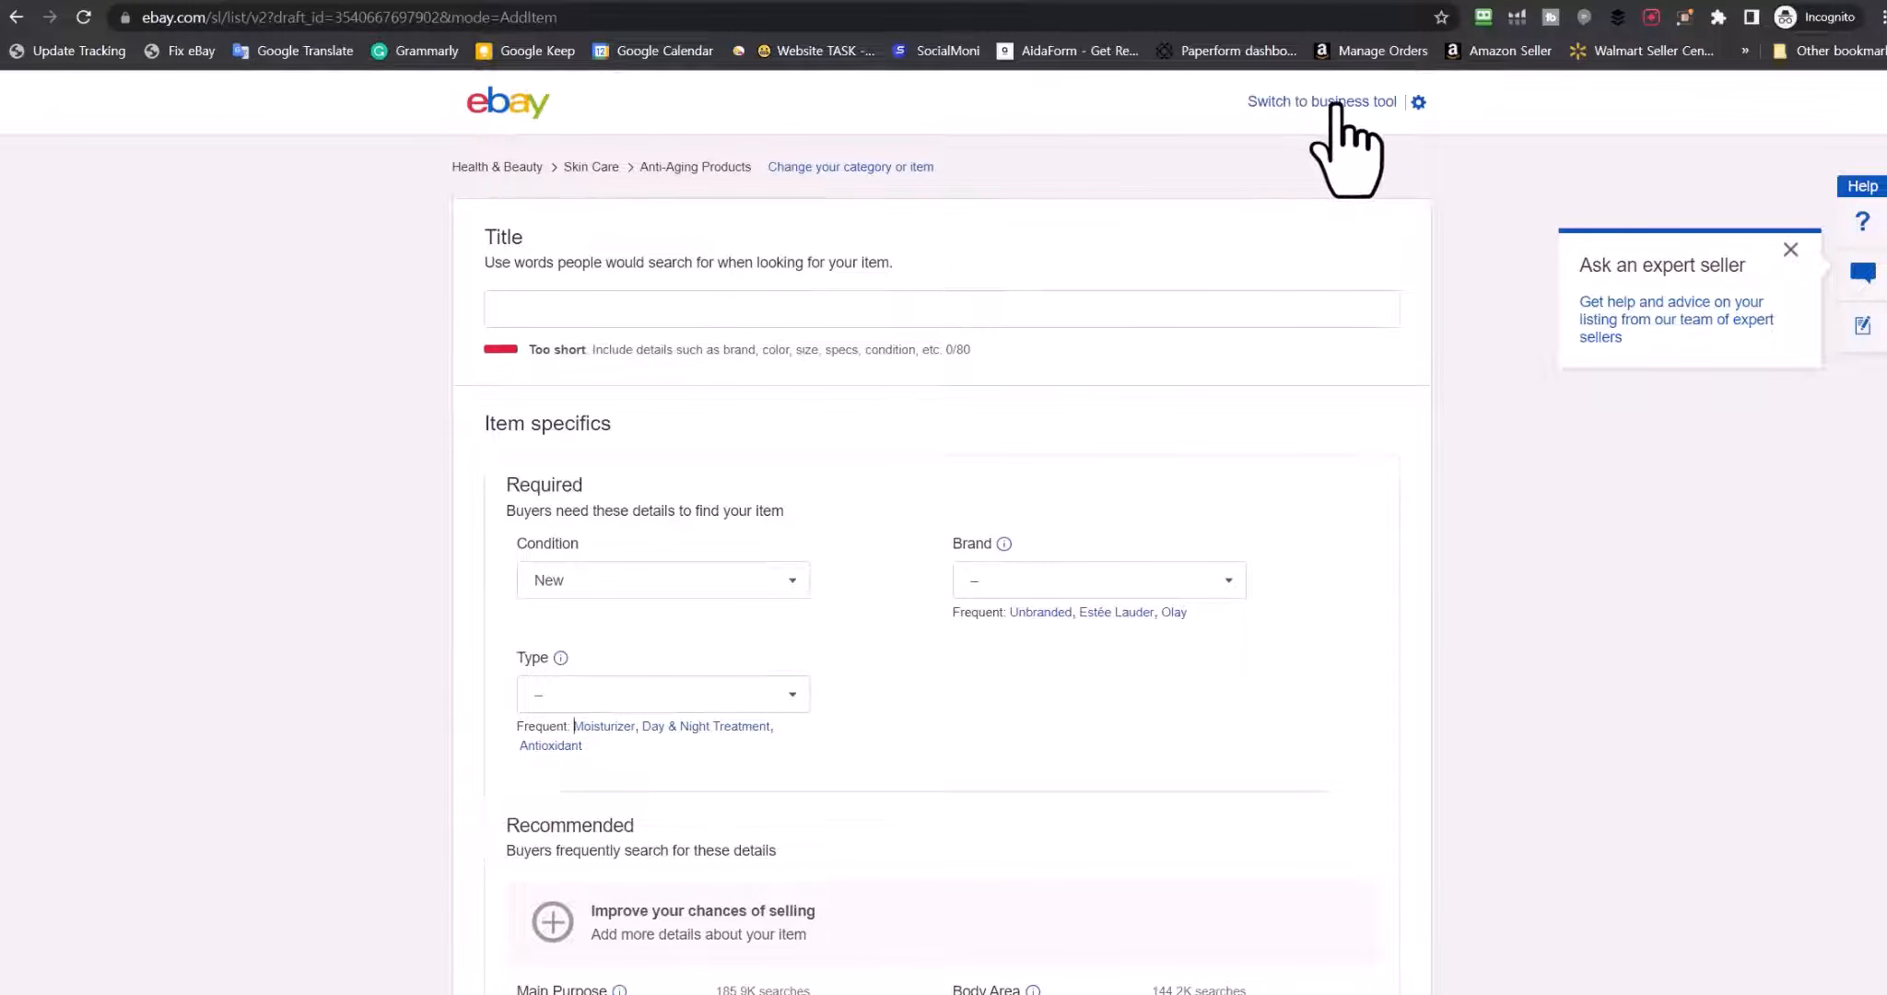
left_click(1297, 103)
Confirm the switch and look over the new form in the Anti-Aging Products category
left_click(1087, 513)
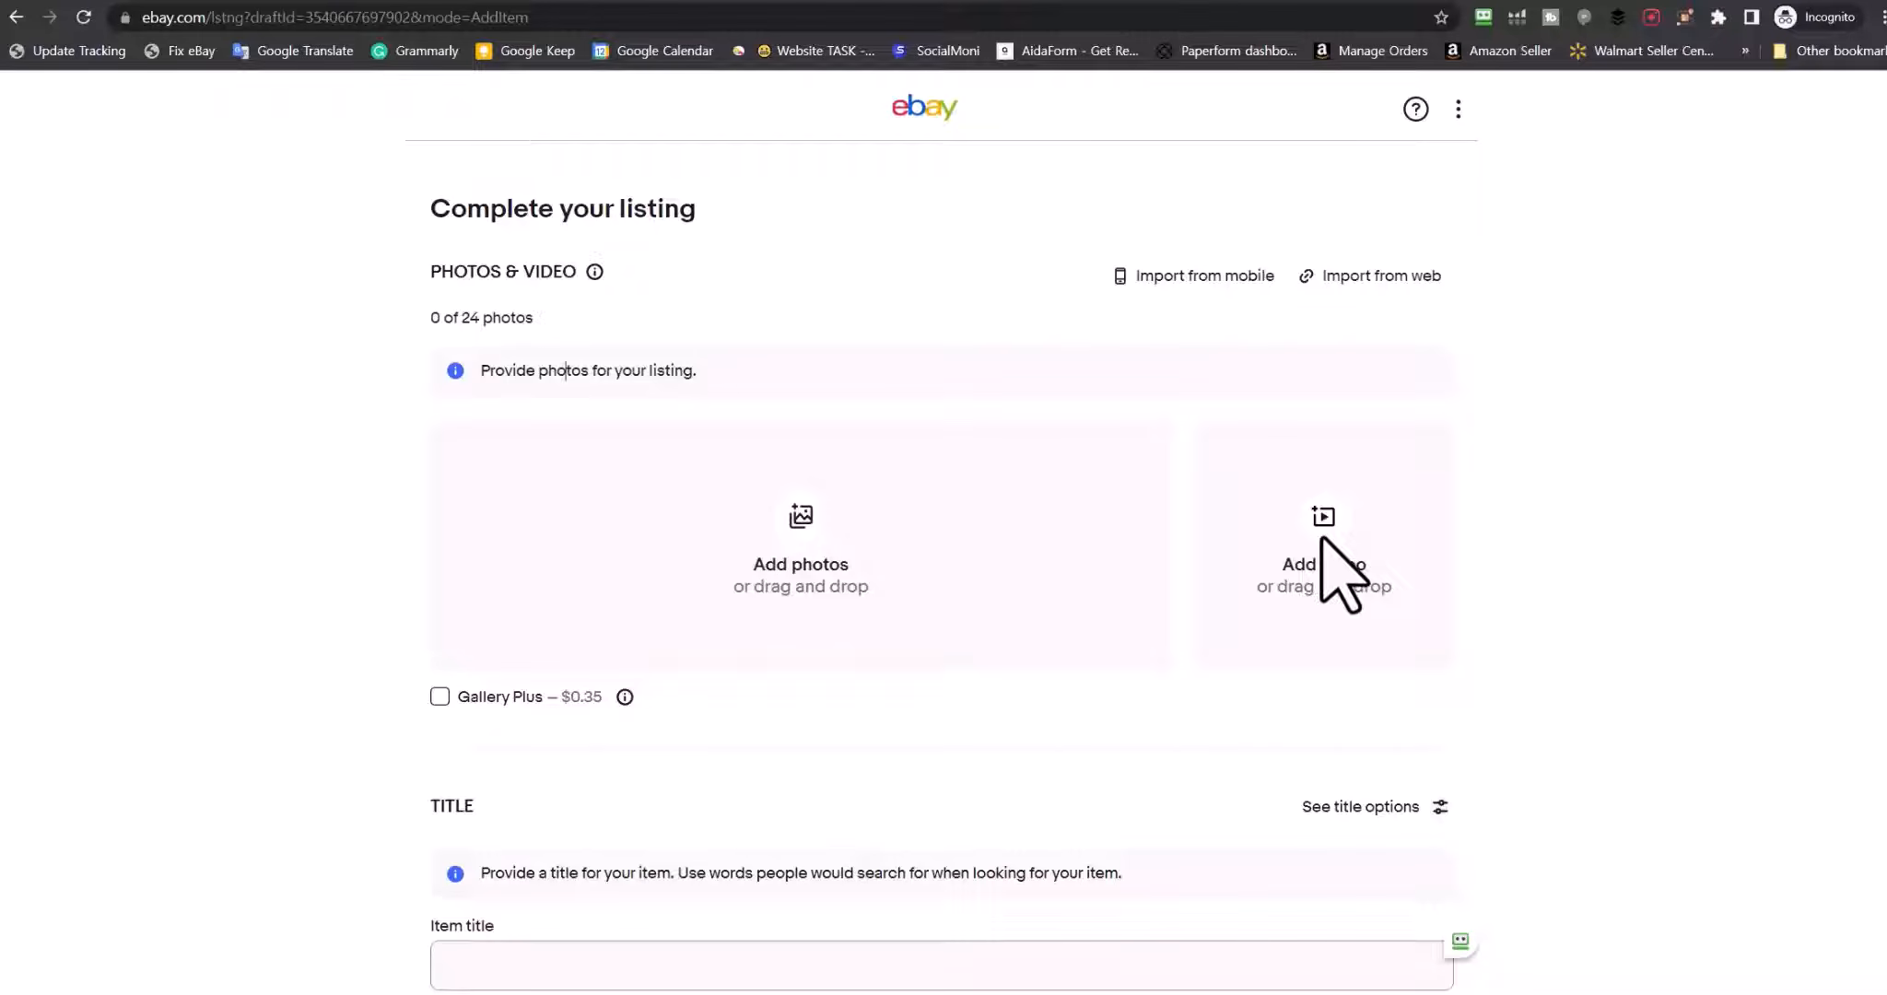
scroll(380, 389, "down", 3)
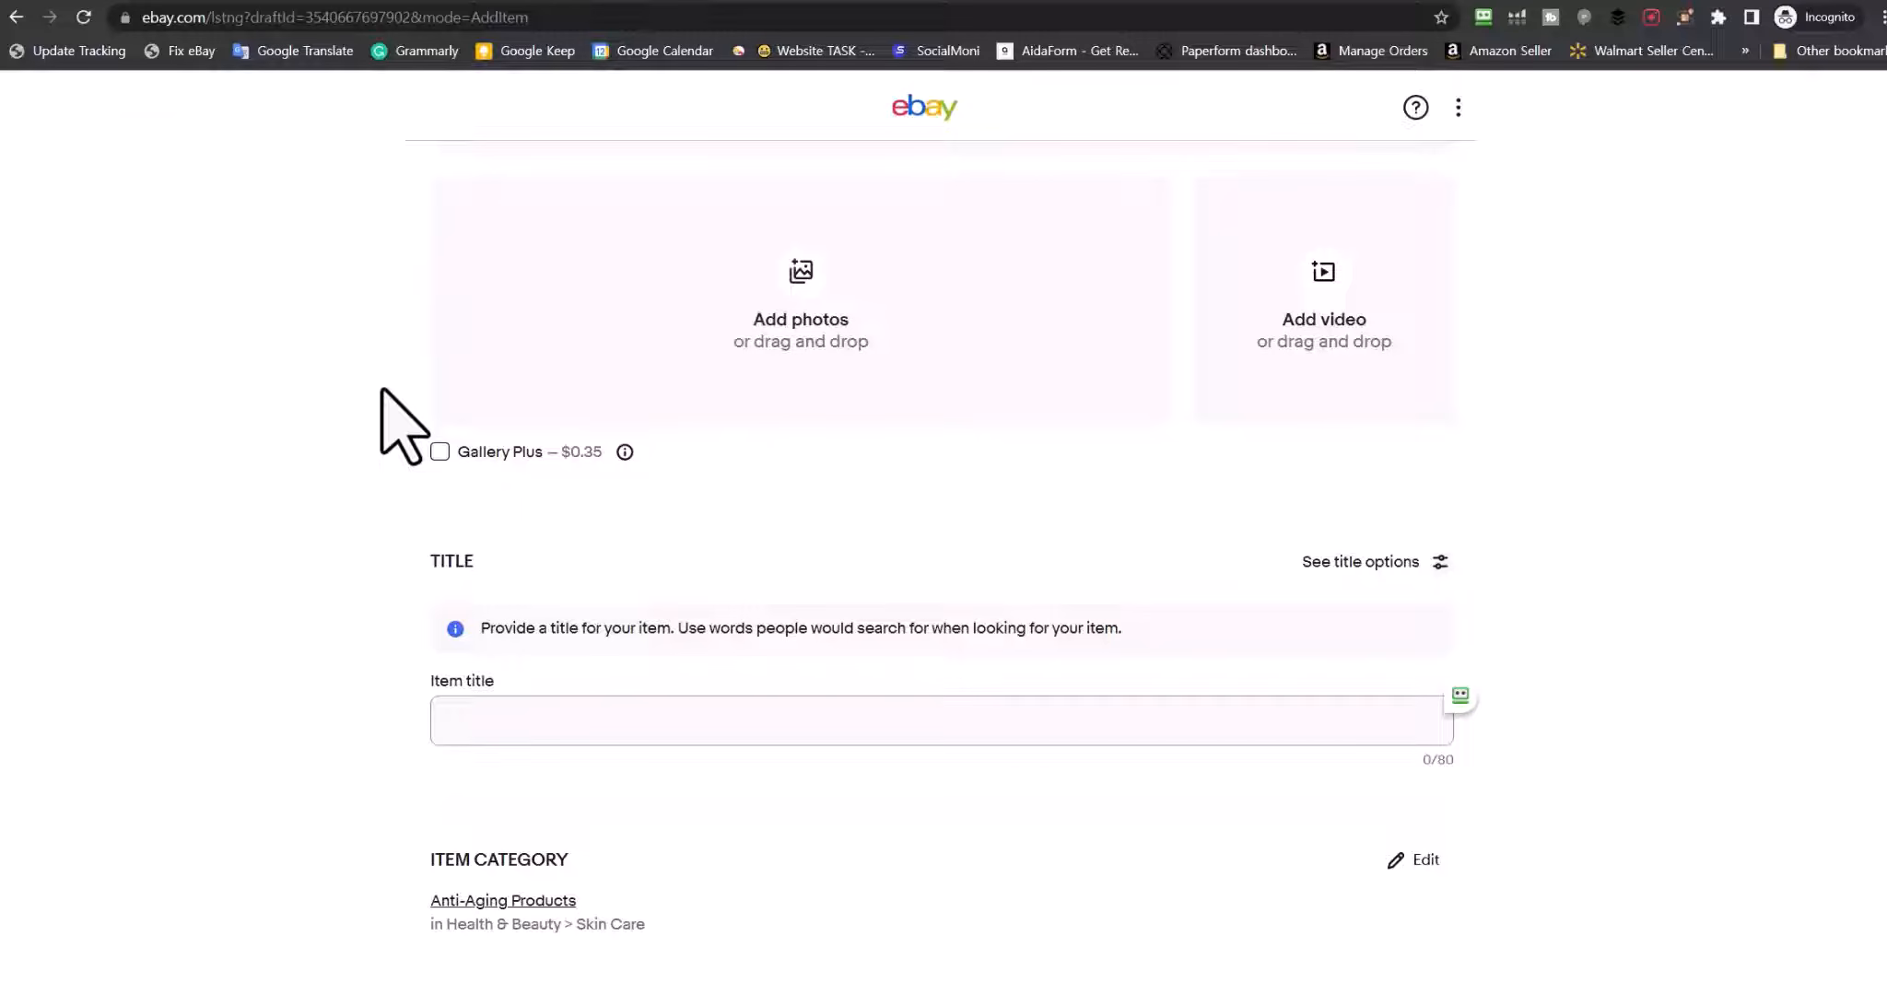
scroll(865, 552, "up", 3)
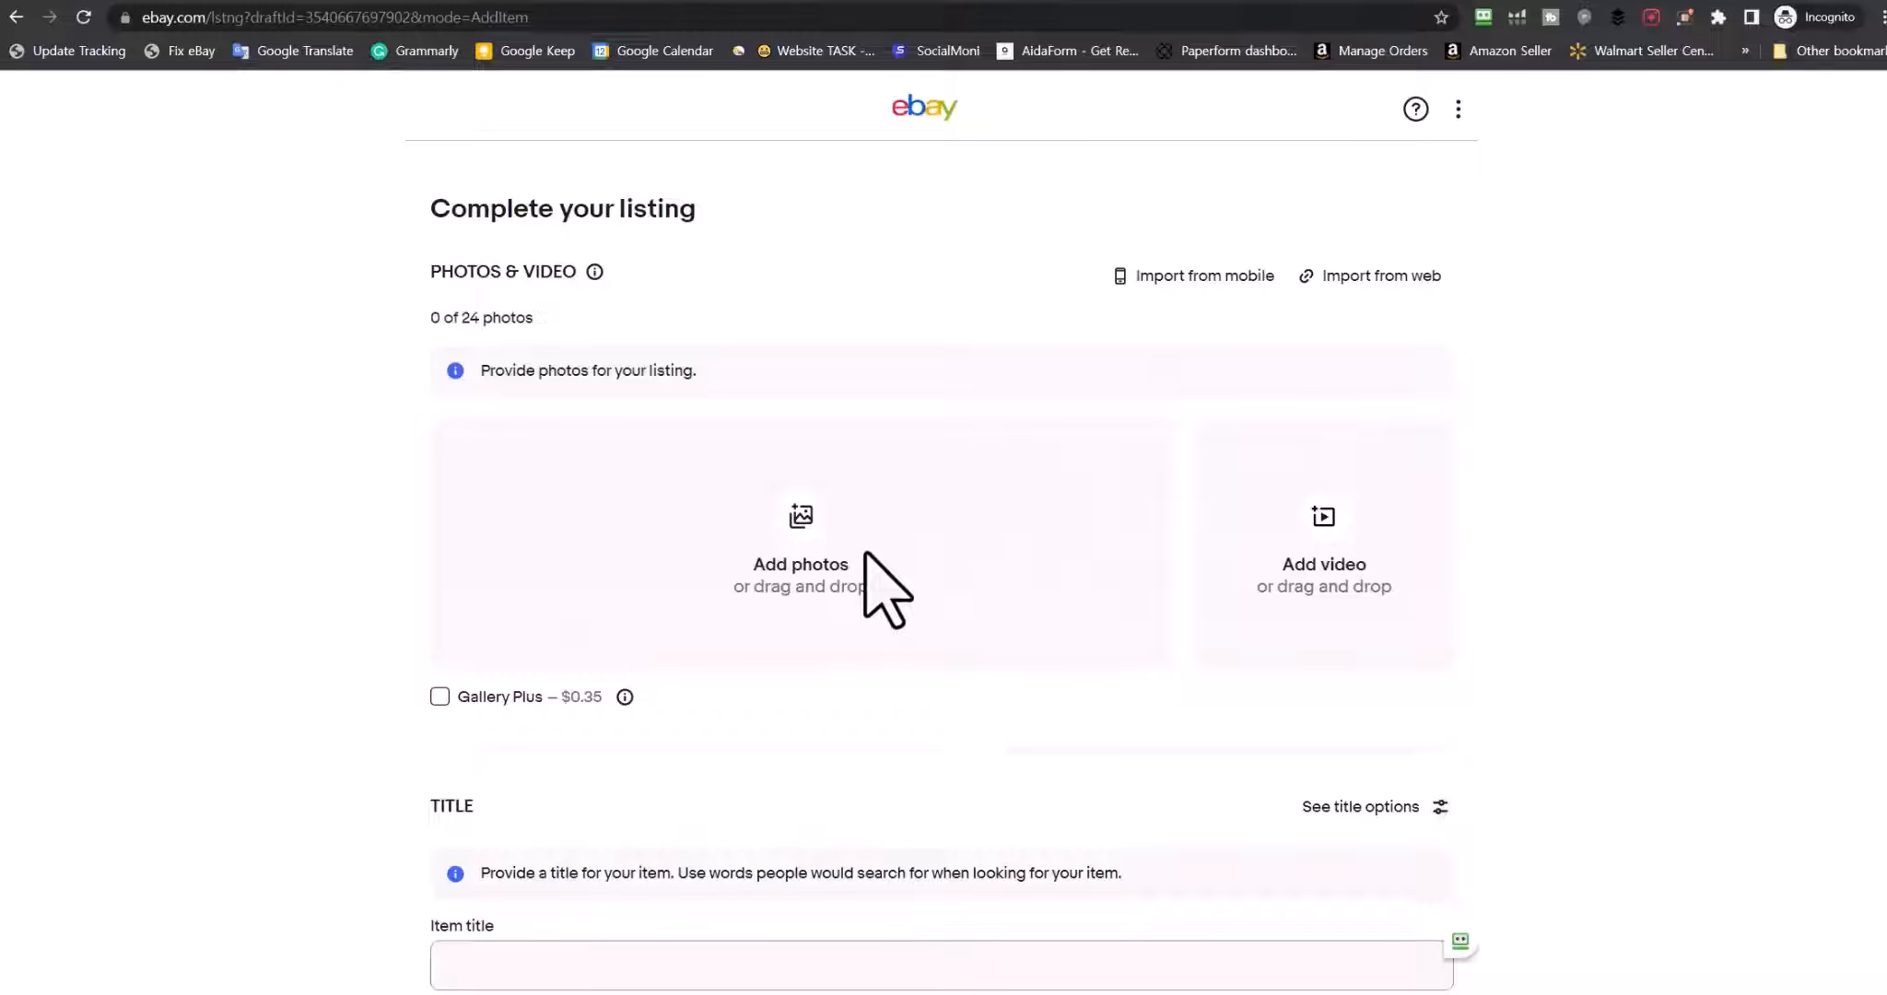
left_click(1394, 285)
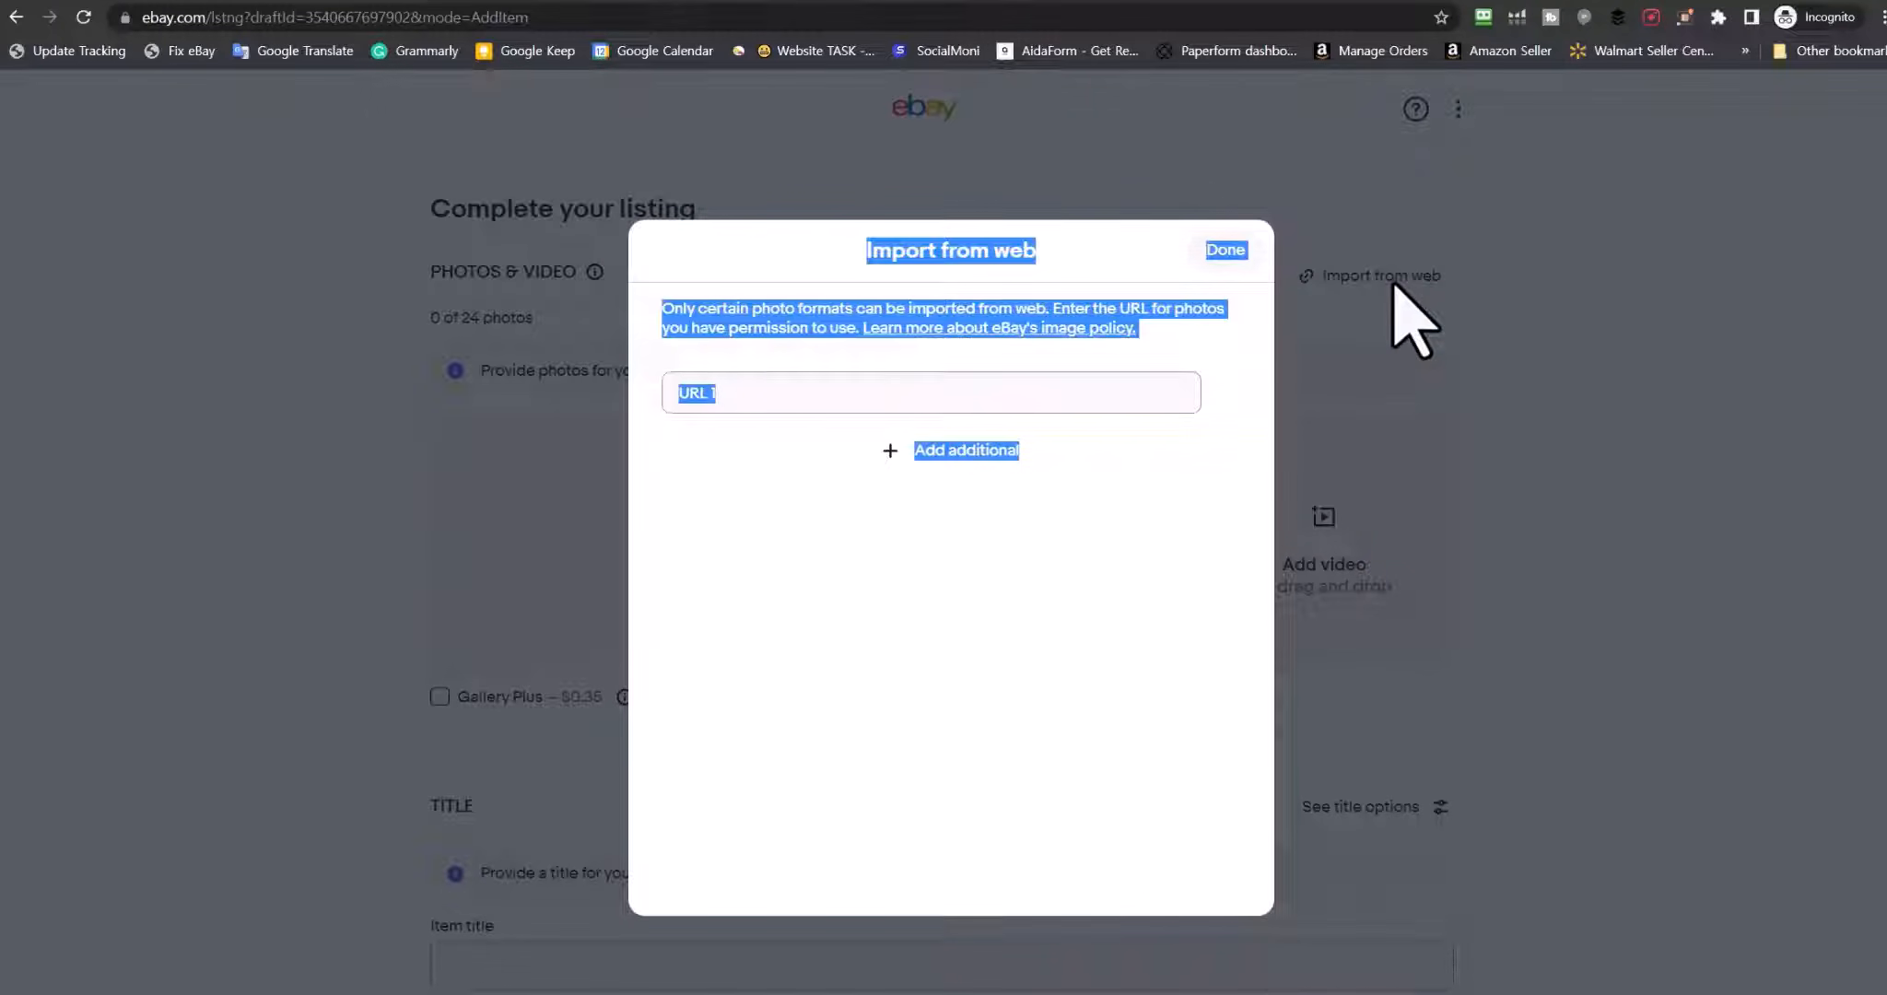
left_click(753, 392)
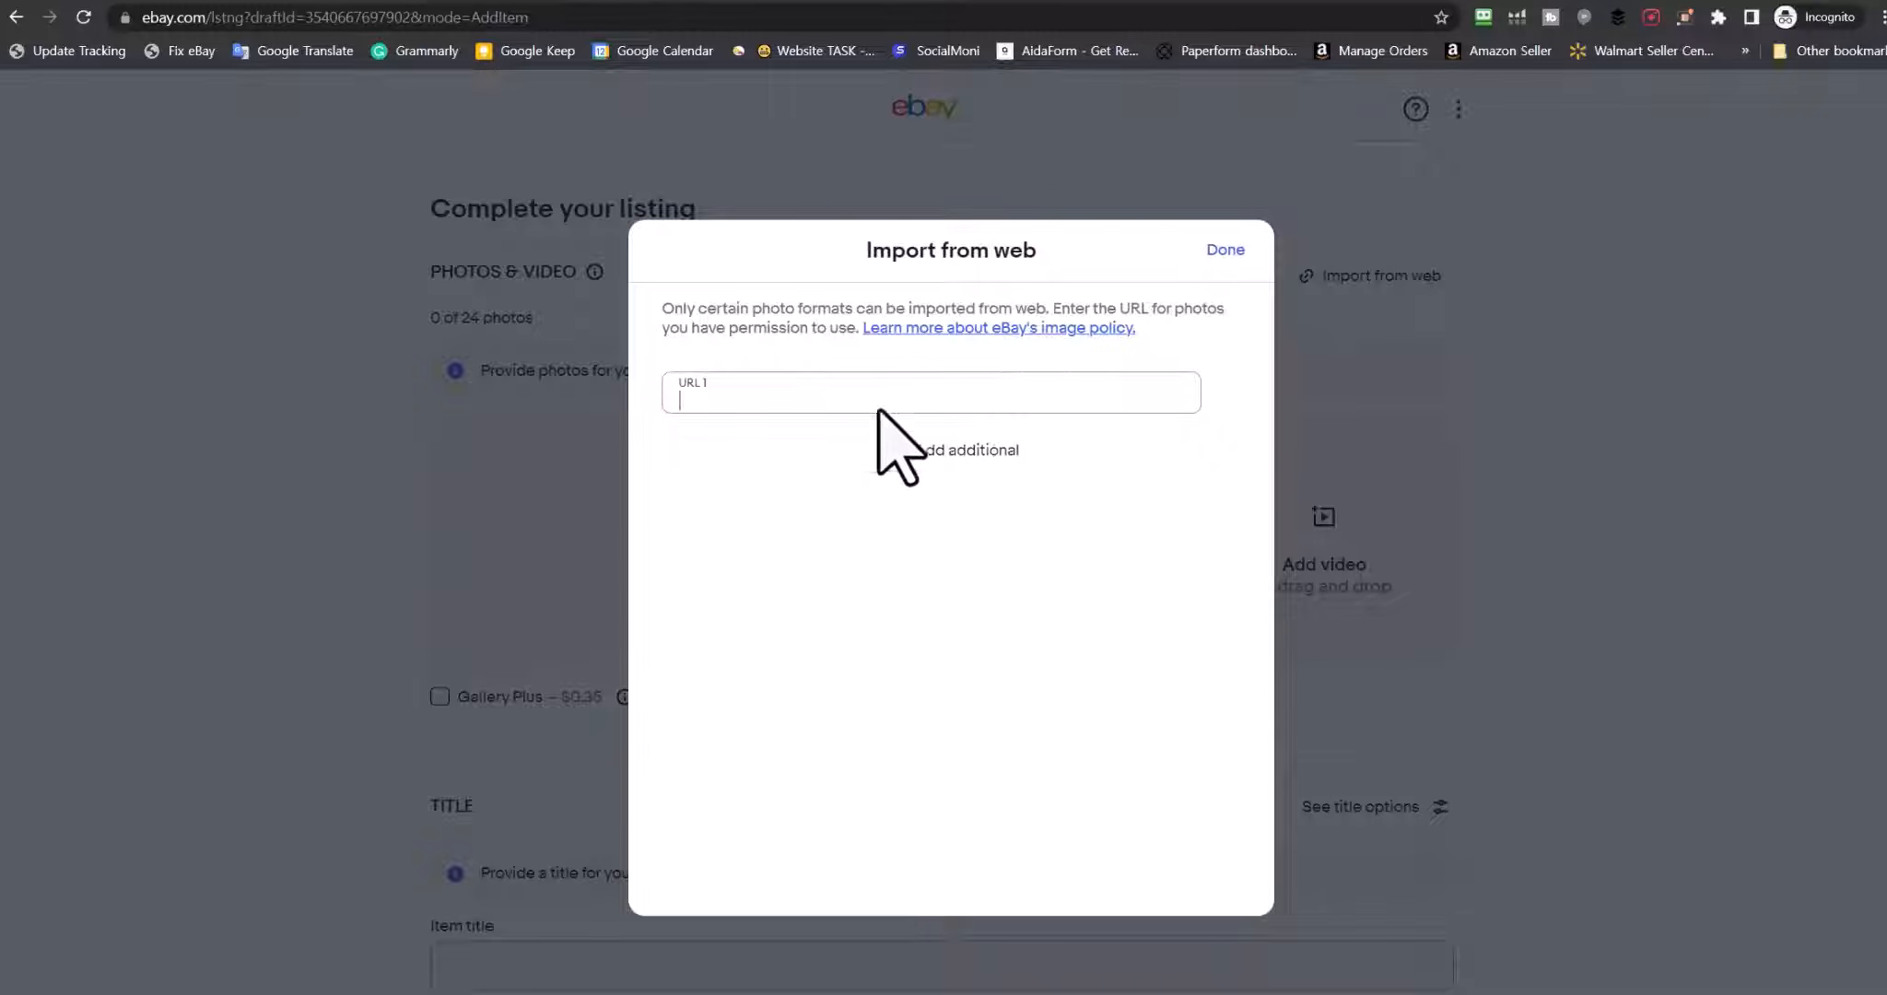
left_click(1224, 250)
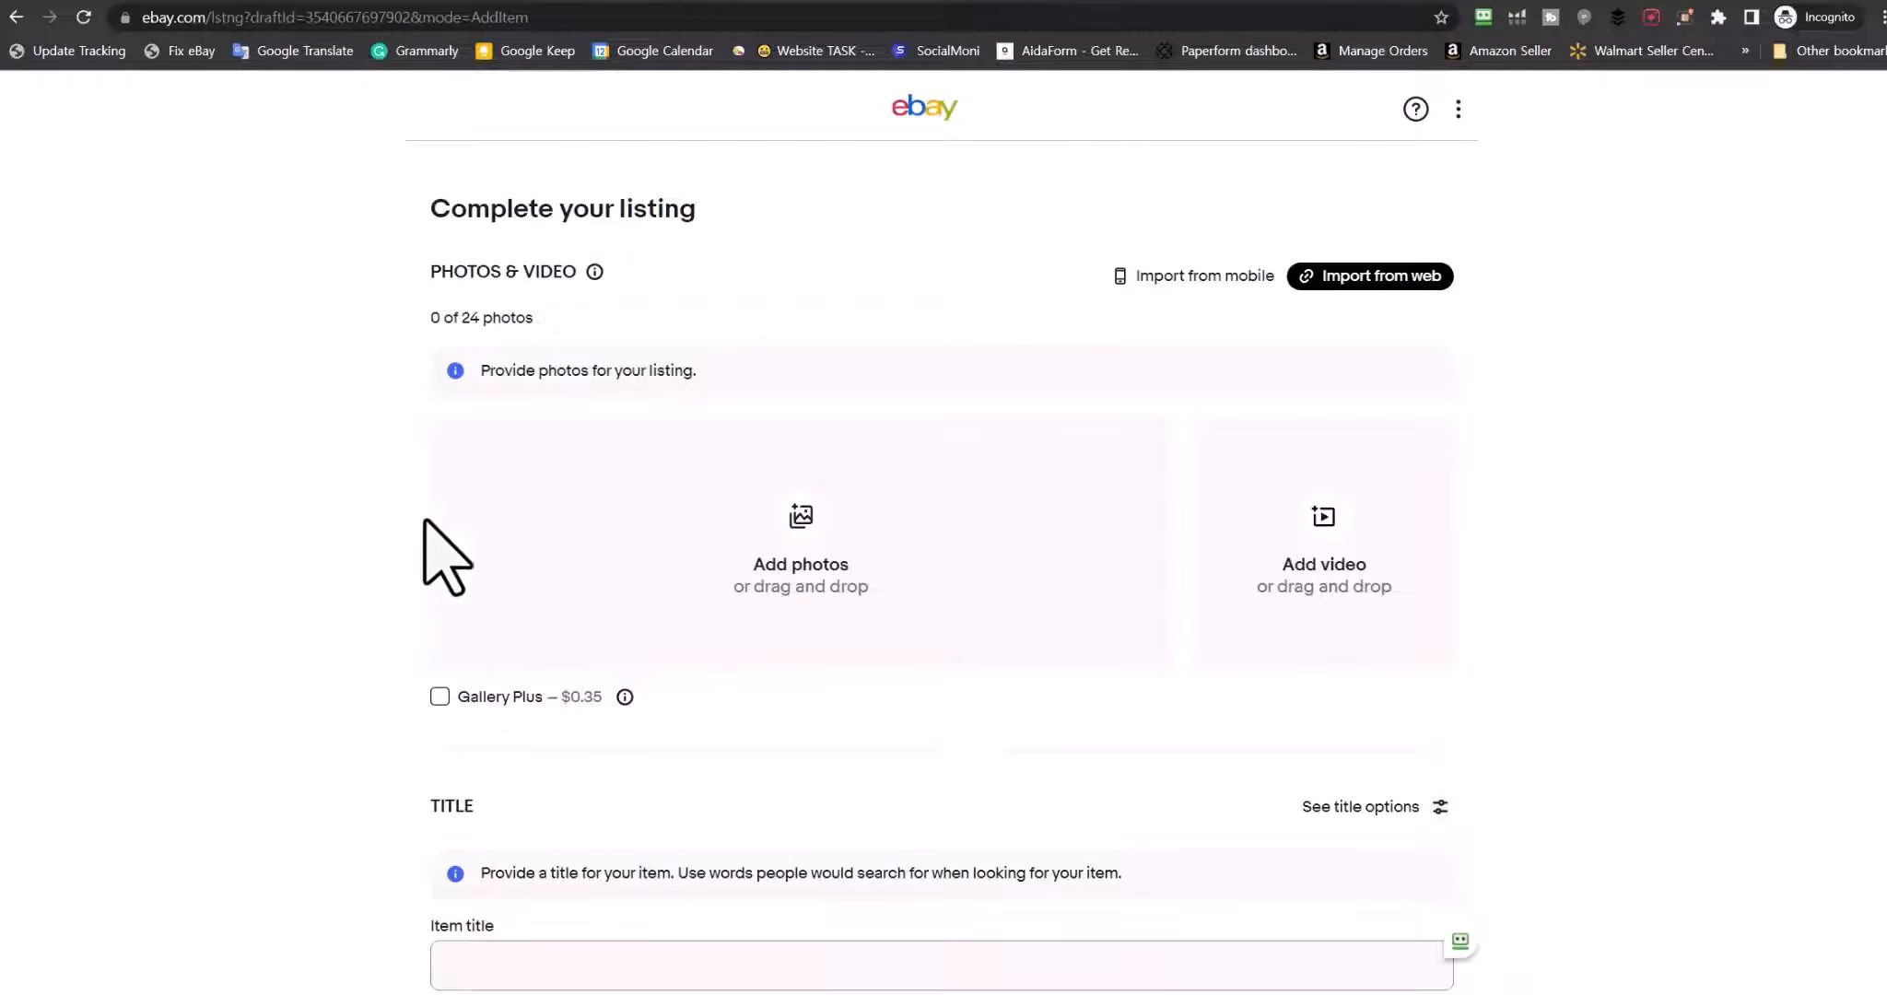
scroll(231, 608, "down", 3)
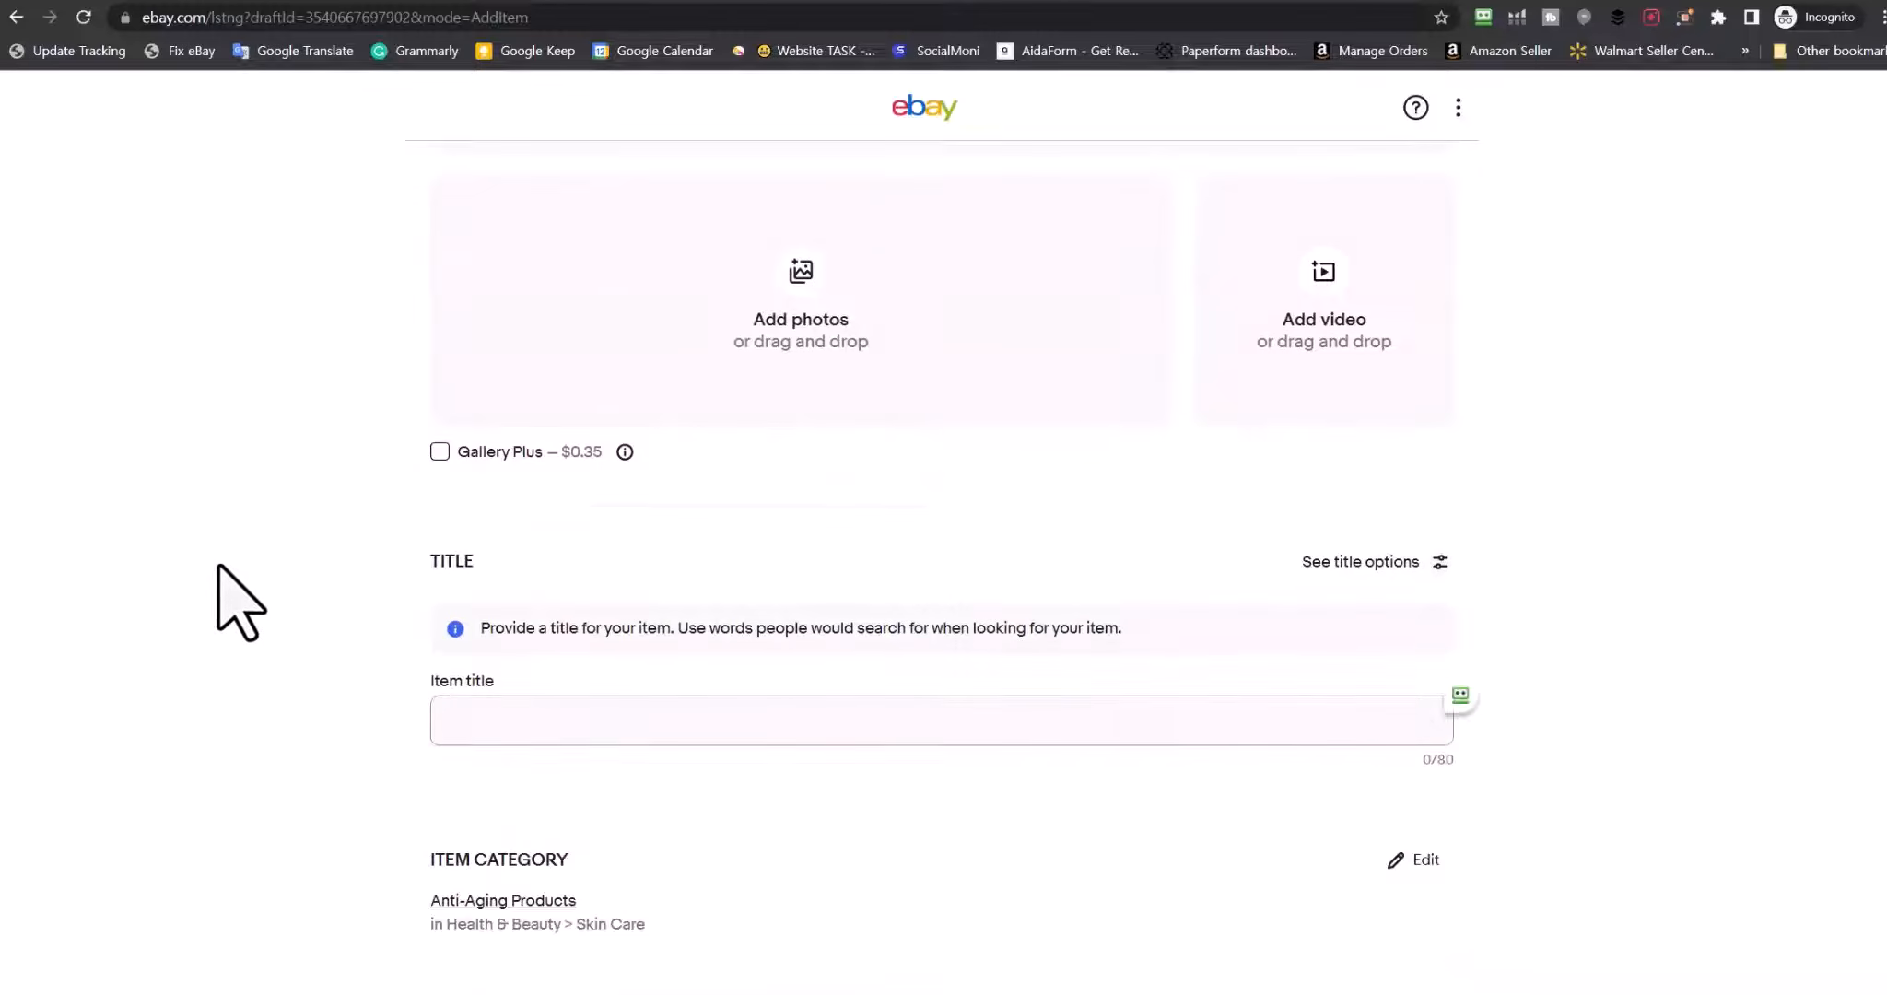
scroll(239, 598, "down", 3)
left_click(808, 476)
scroll(415, 534, "down", 3)
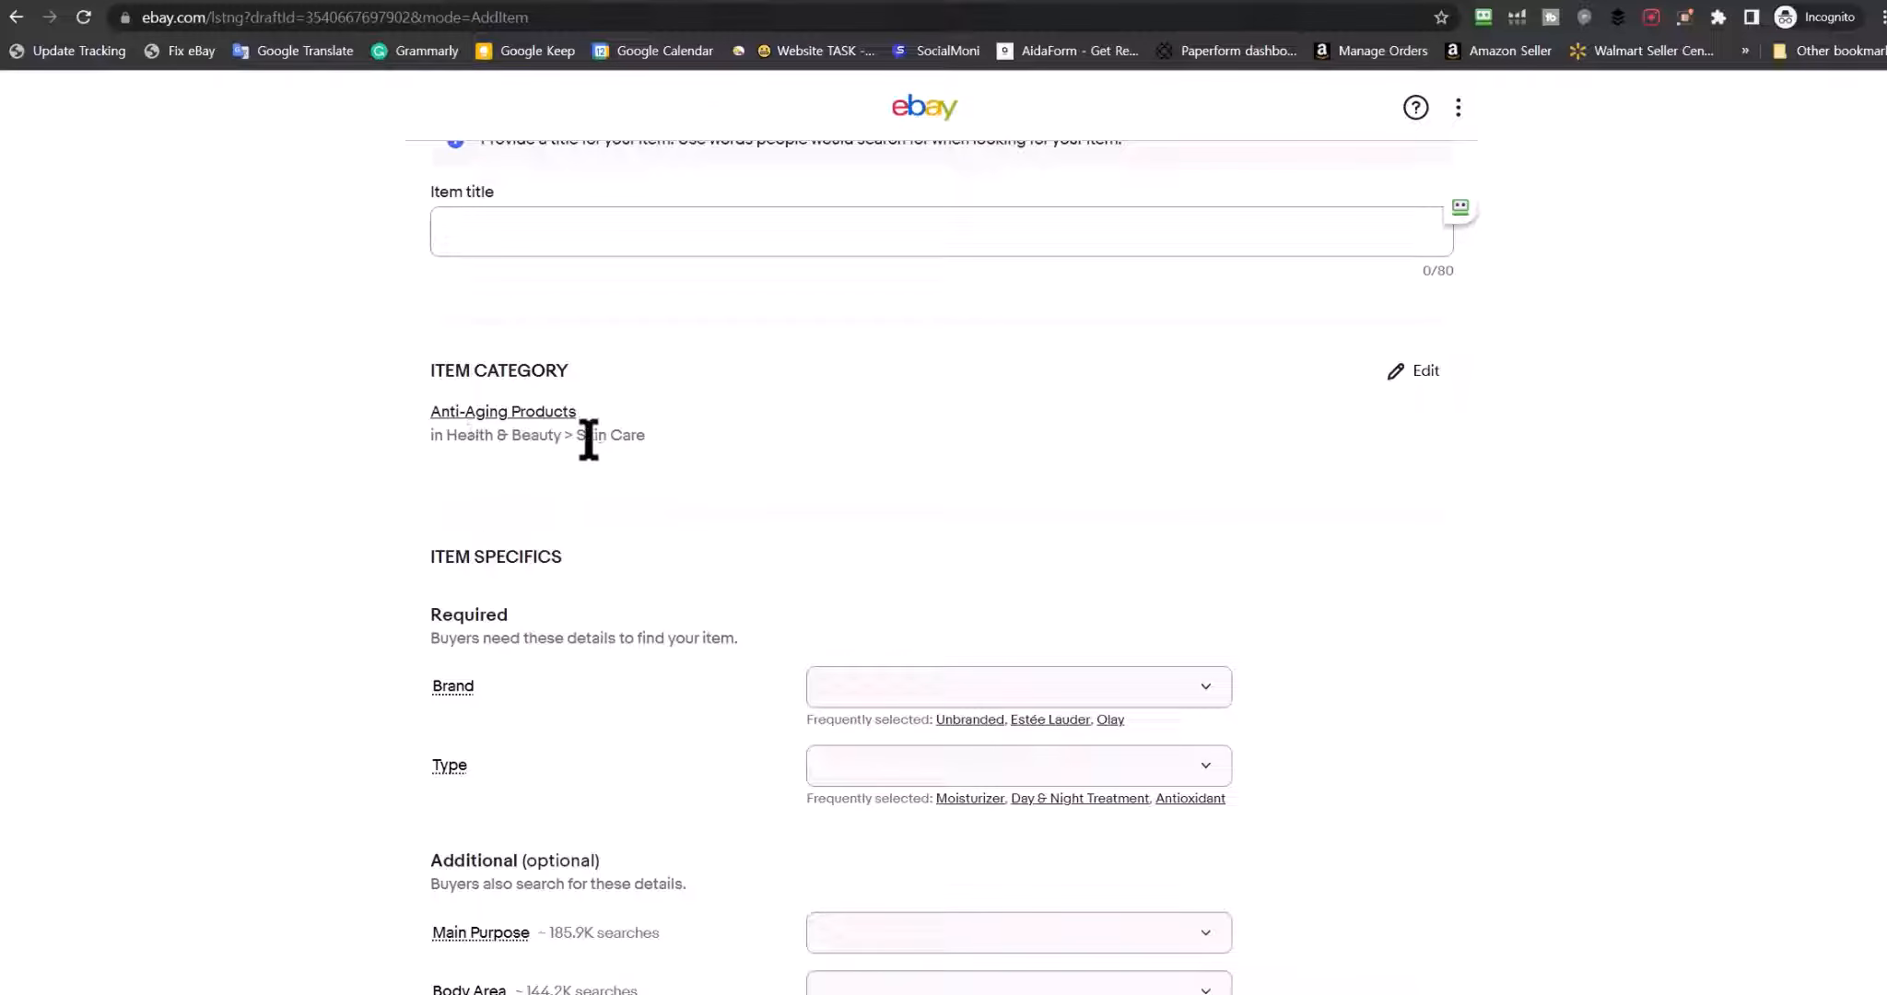
left_click_drag(580, 437, 725, 442)
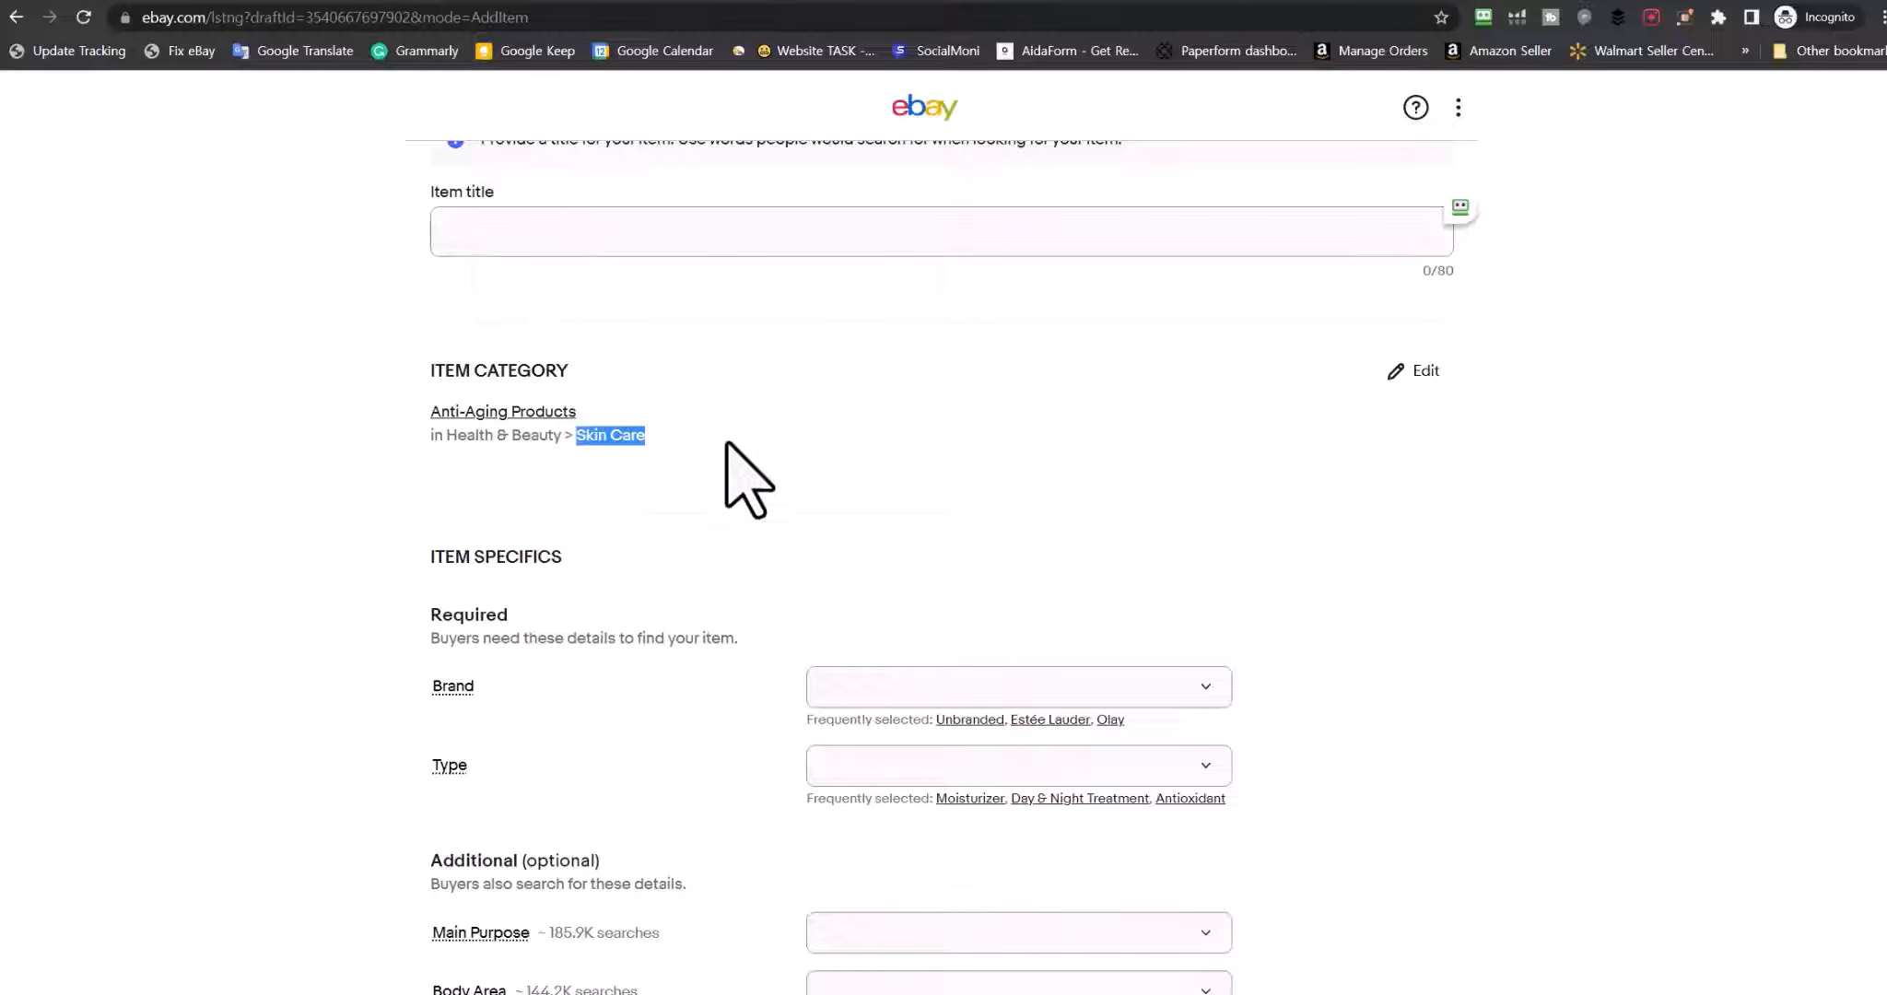
left_click(1396, 372)
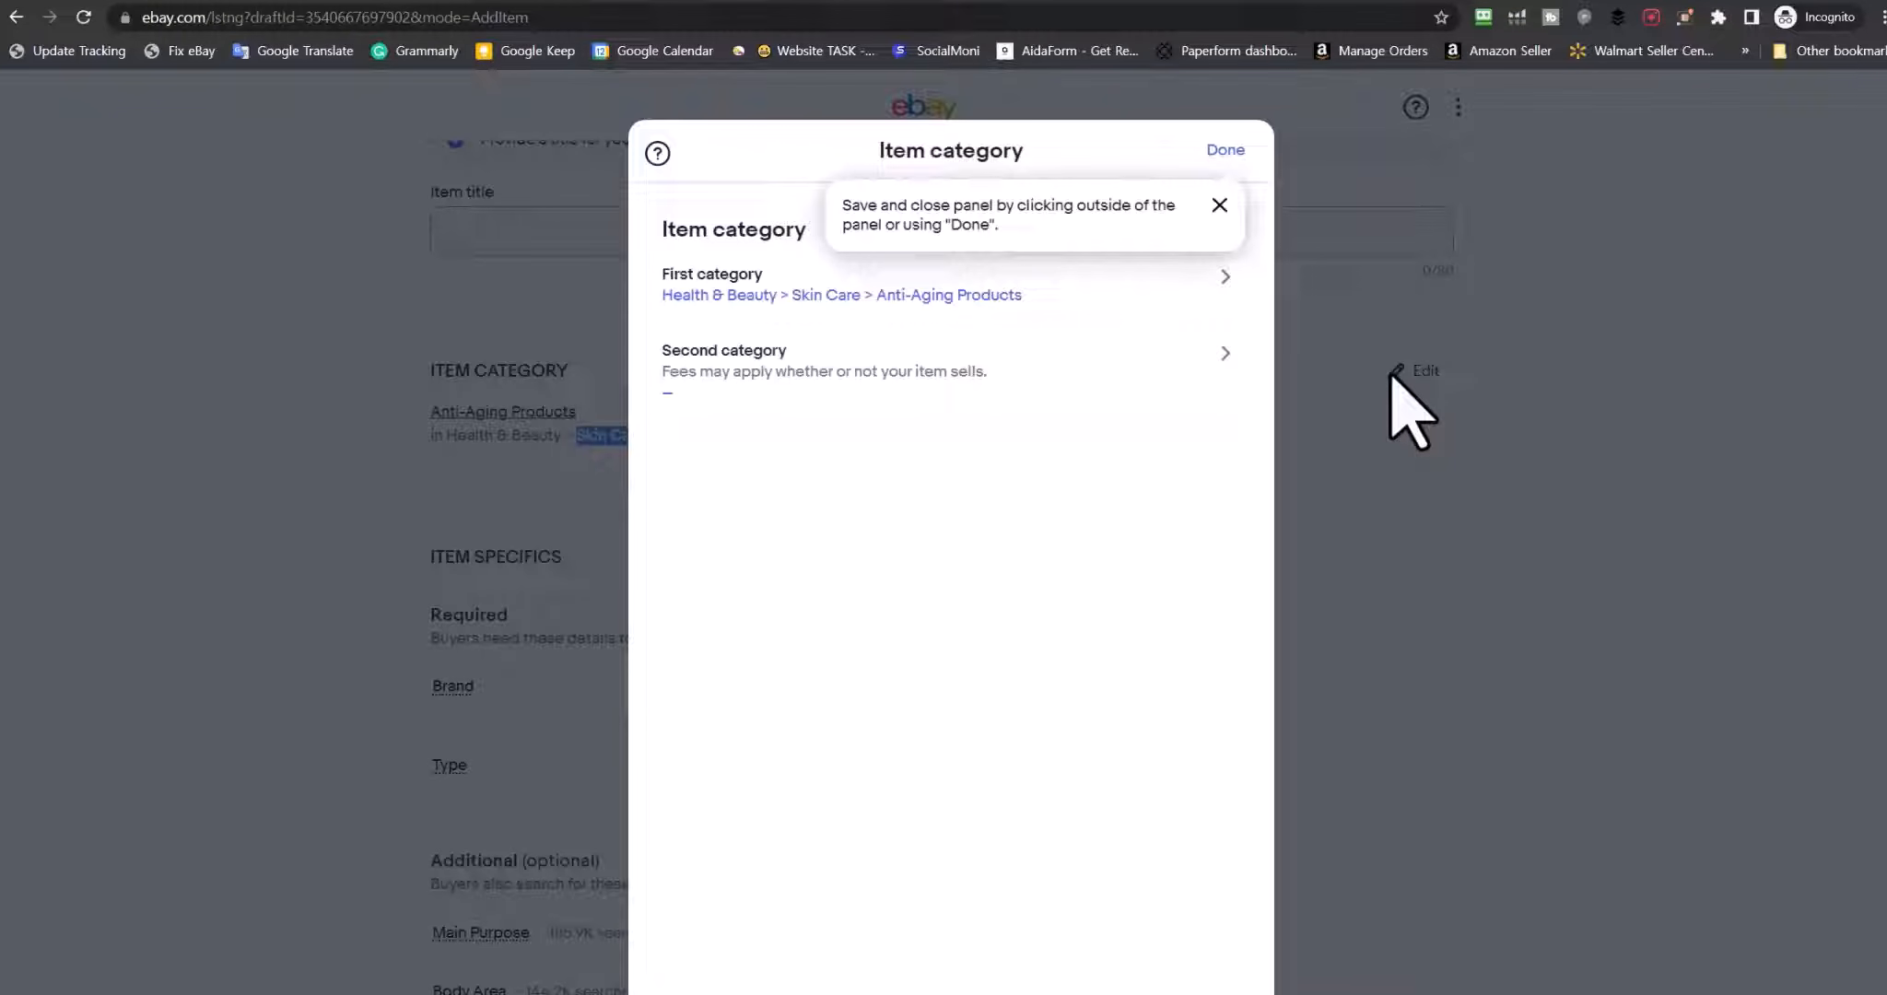
left_click(190, 198)
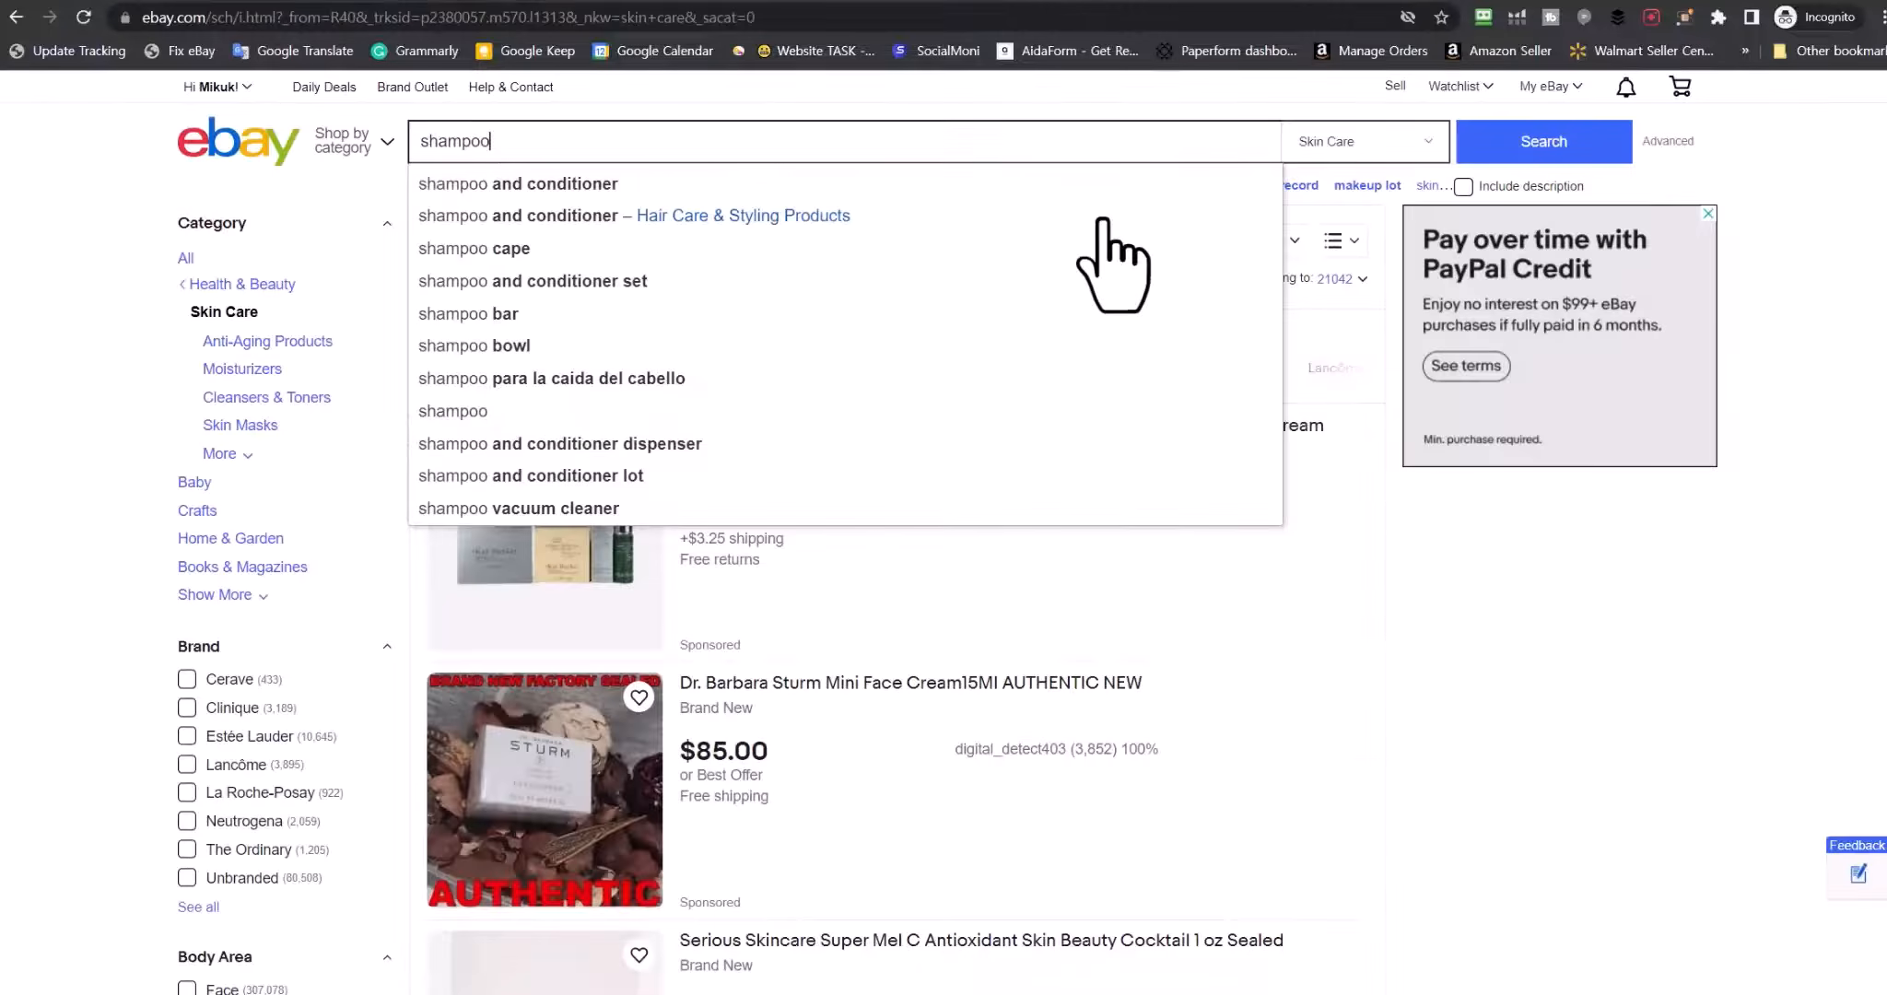
Search for shampoo listings and check the ModaModa shampoo listing's category path
key("Return")
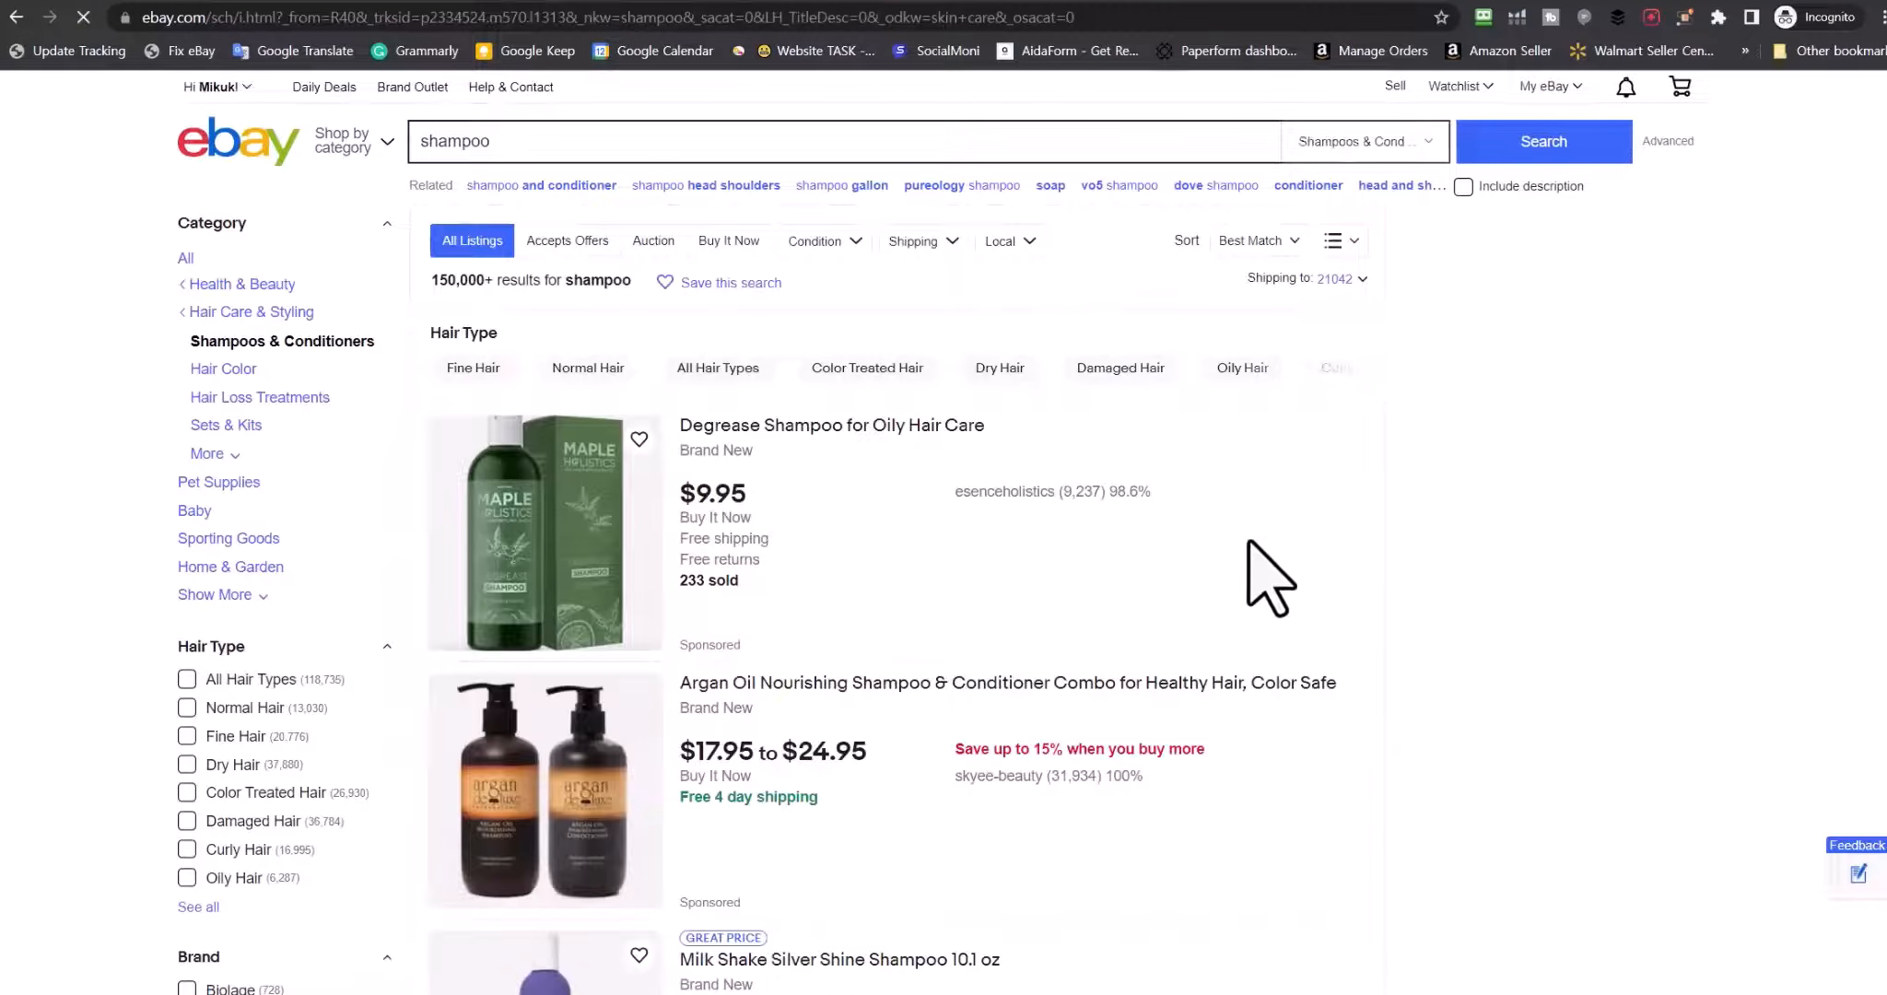
scroll(1322, 569, "down", 3)
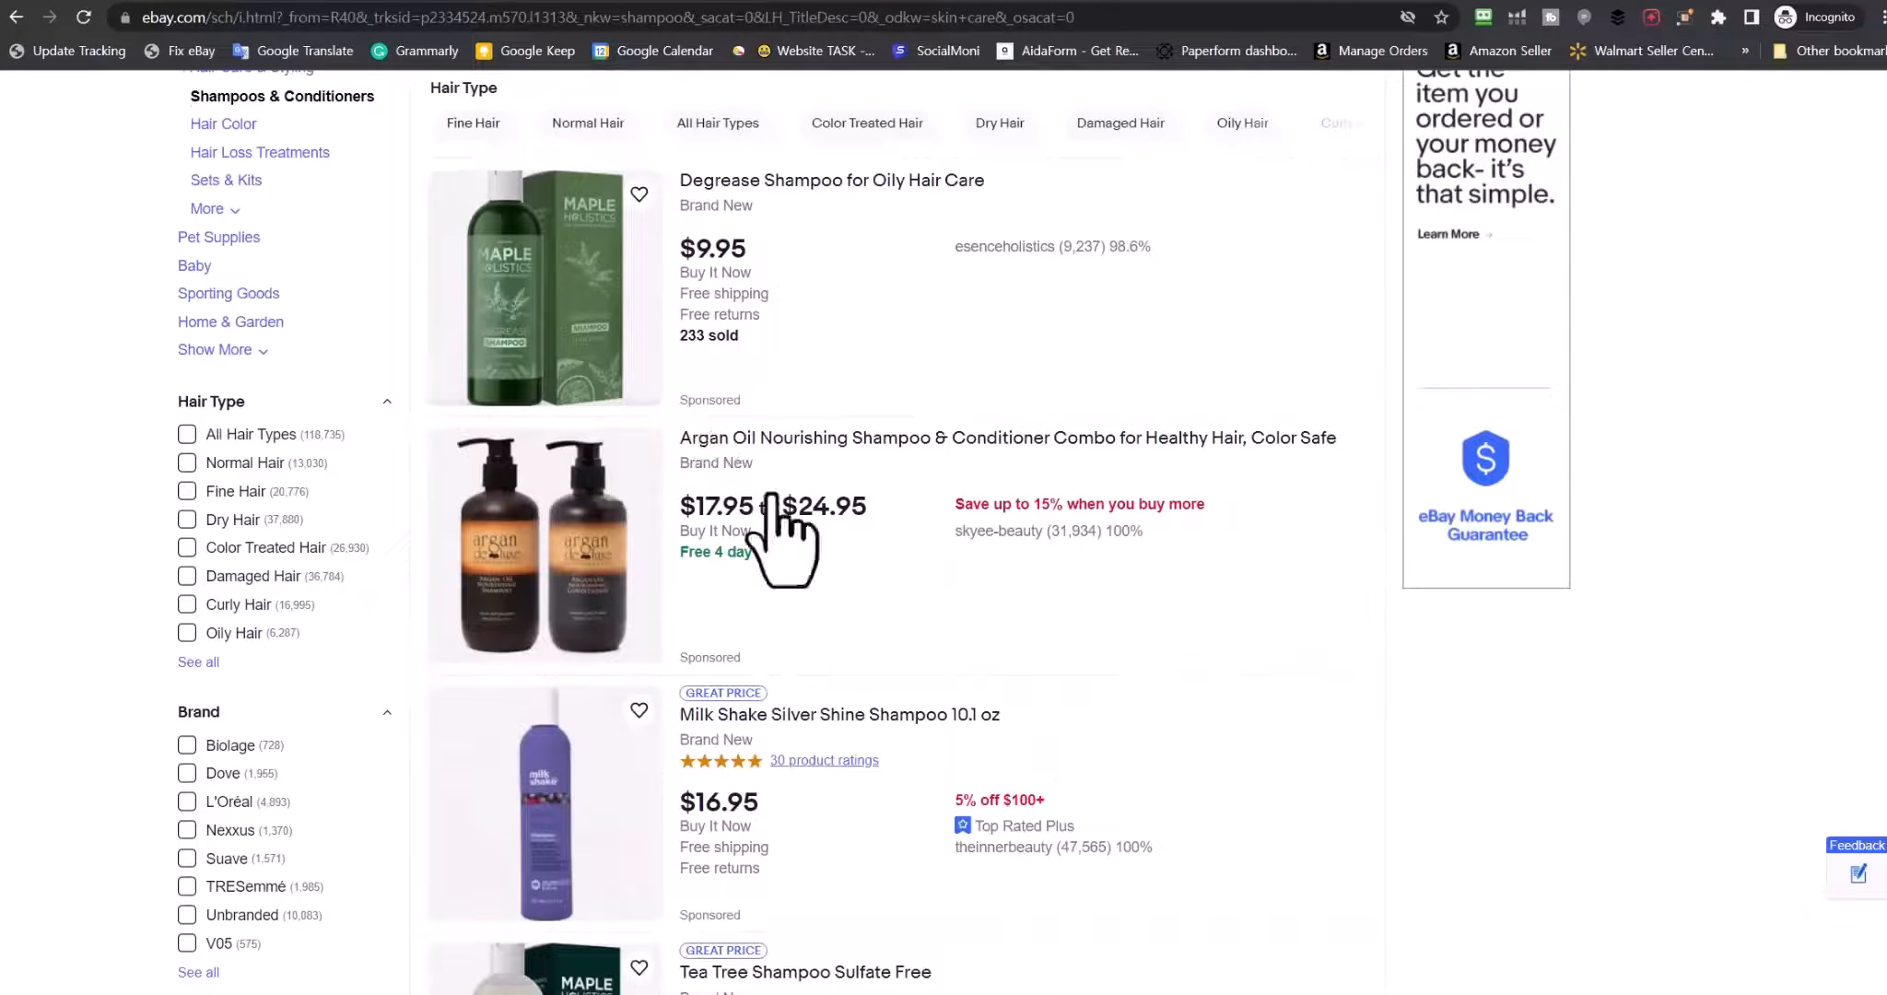
scroll(779, 534, "down", 3)
scroll(716, 452, "down", 3)
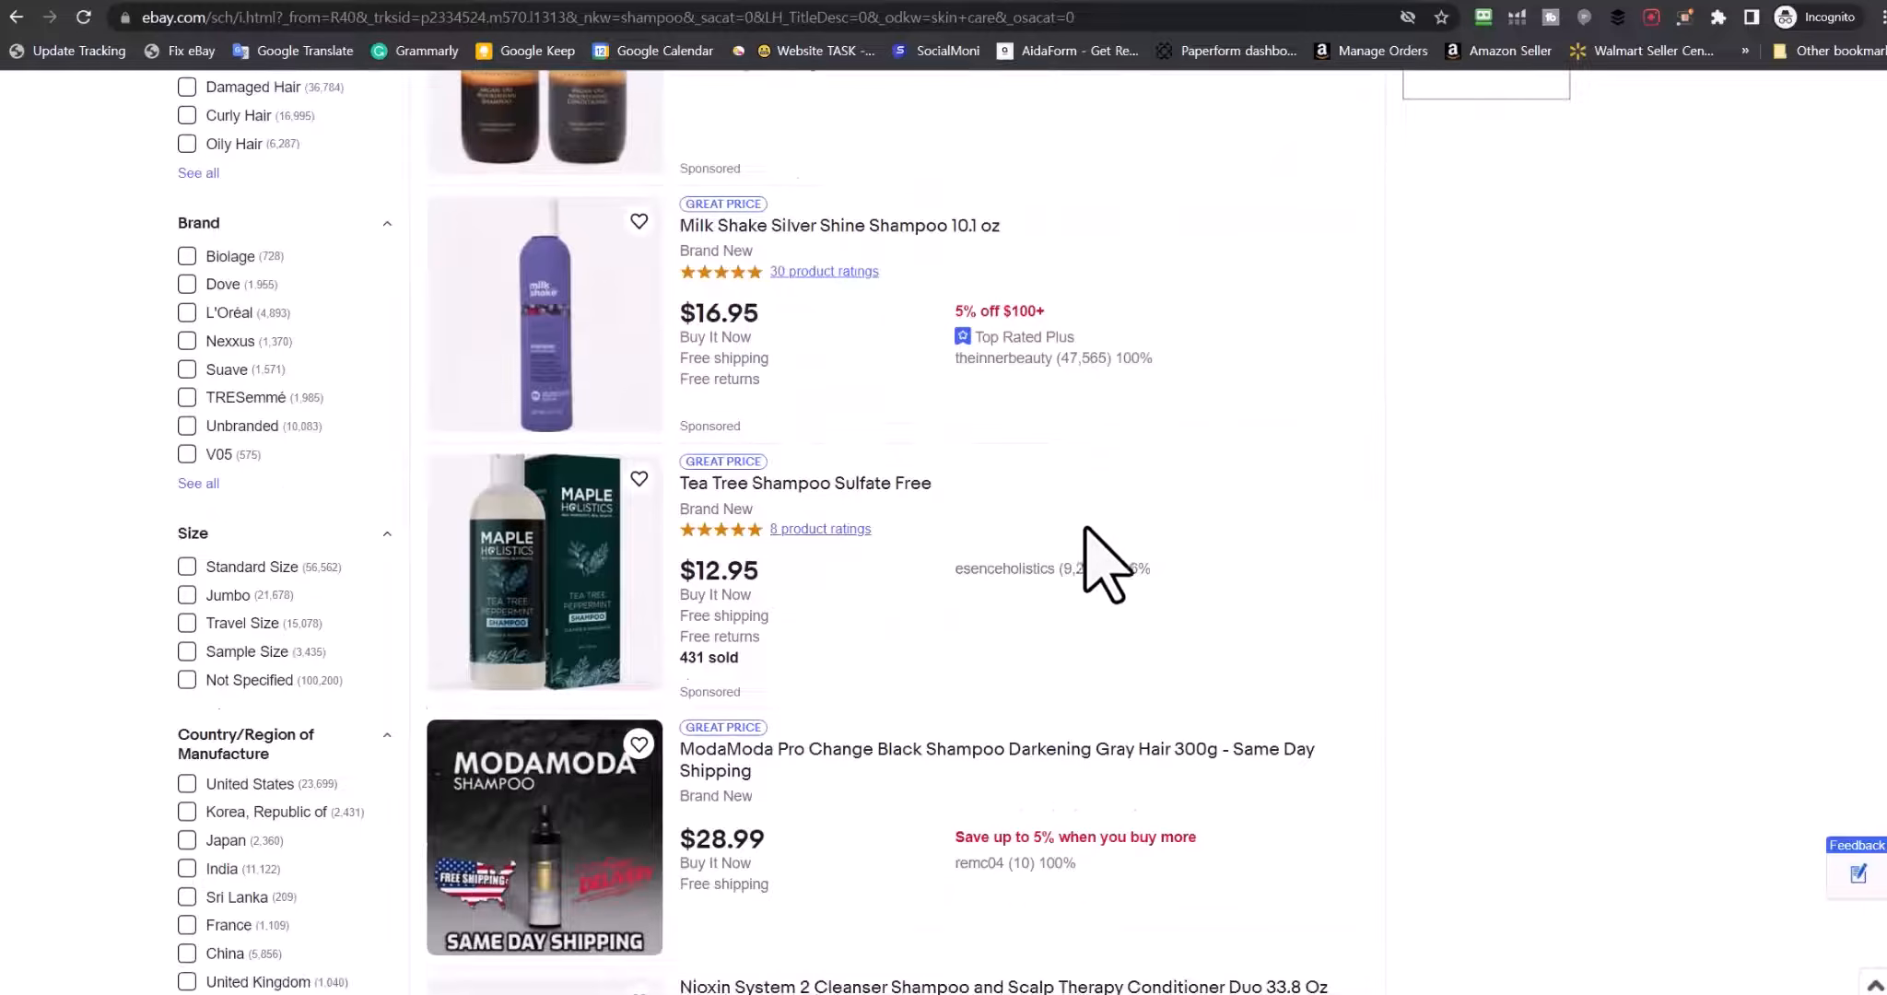
scroll(1084, 528, "down", 5)
scroll(829, 479, "up", 3)
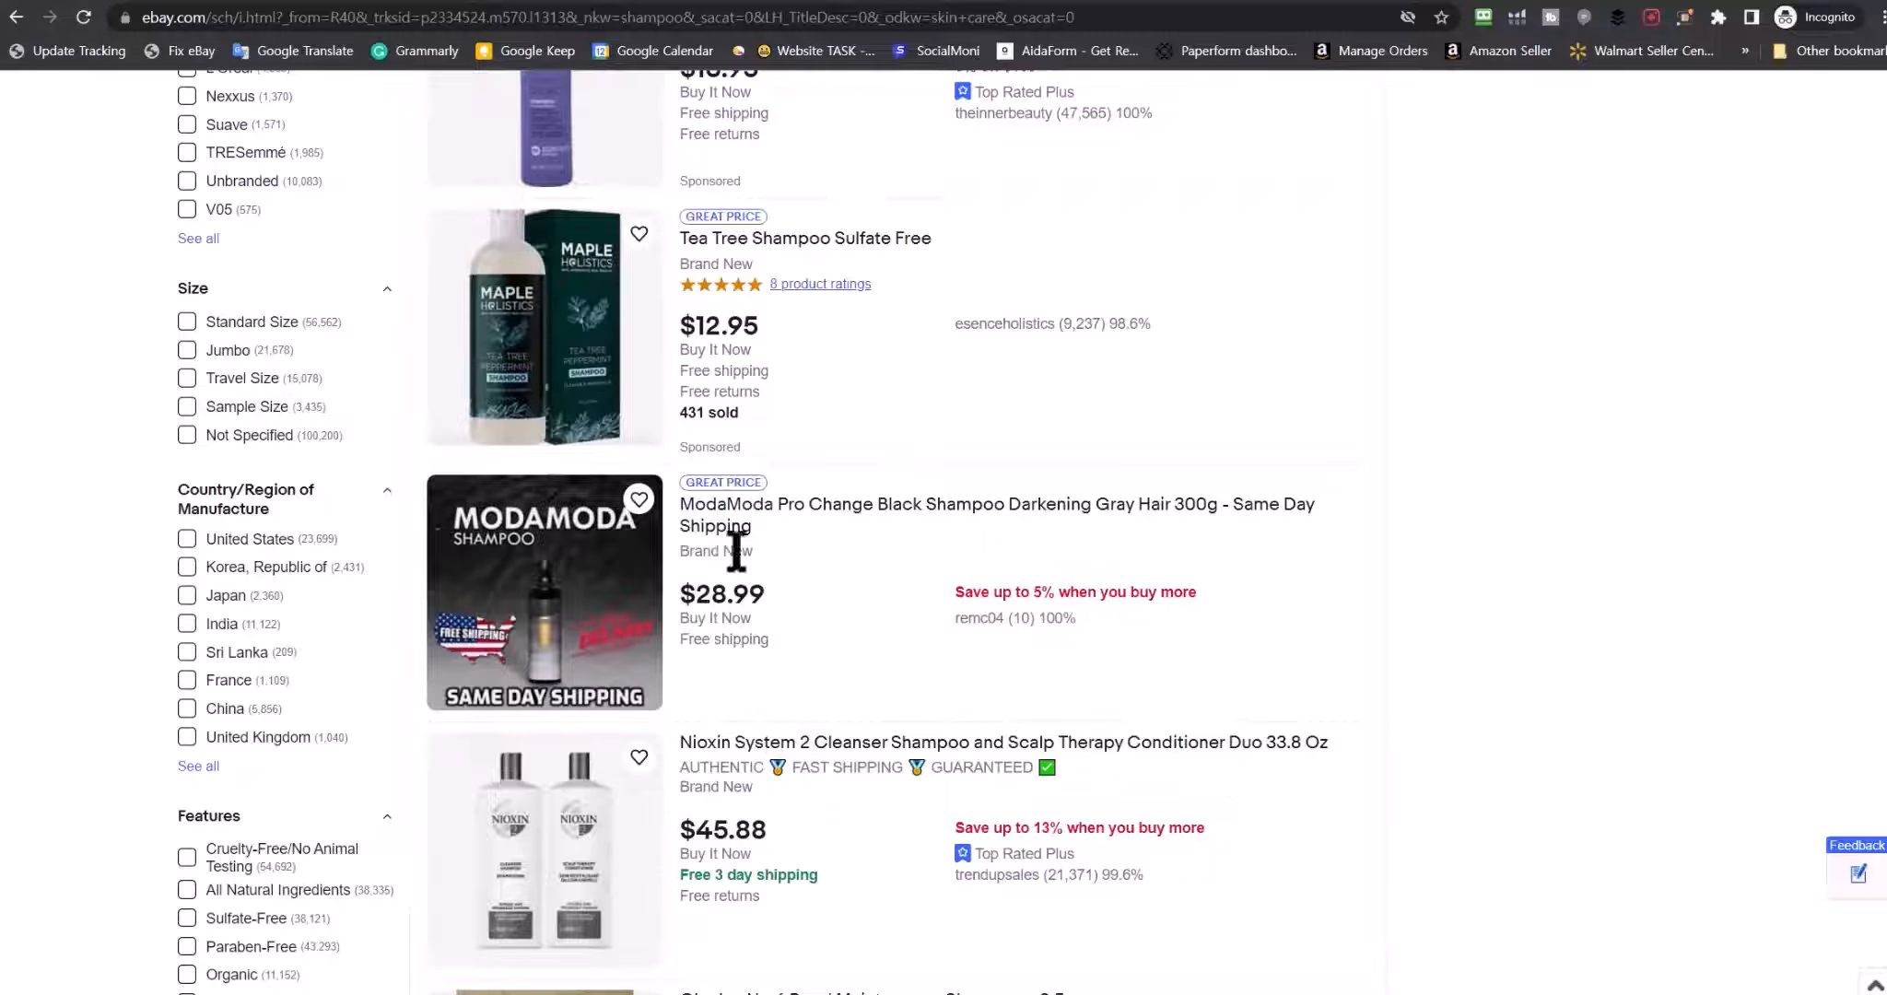
left_click(872, 518)
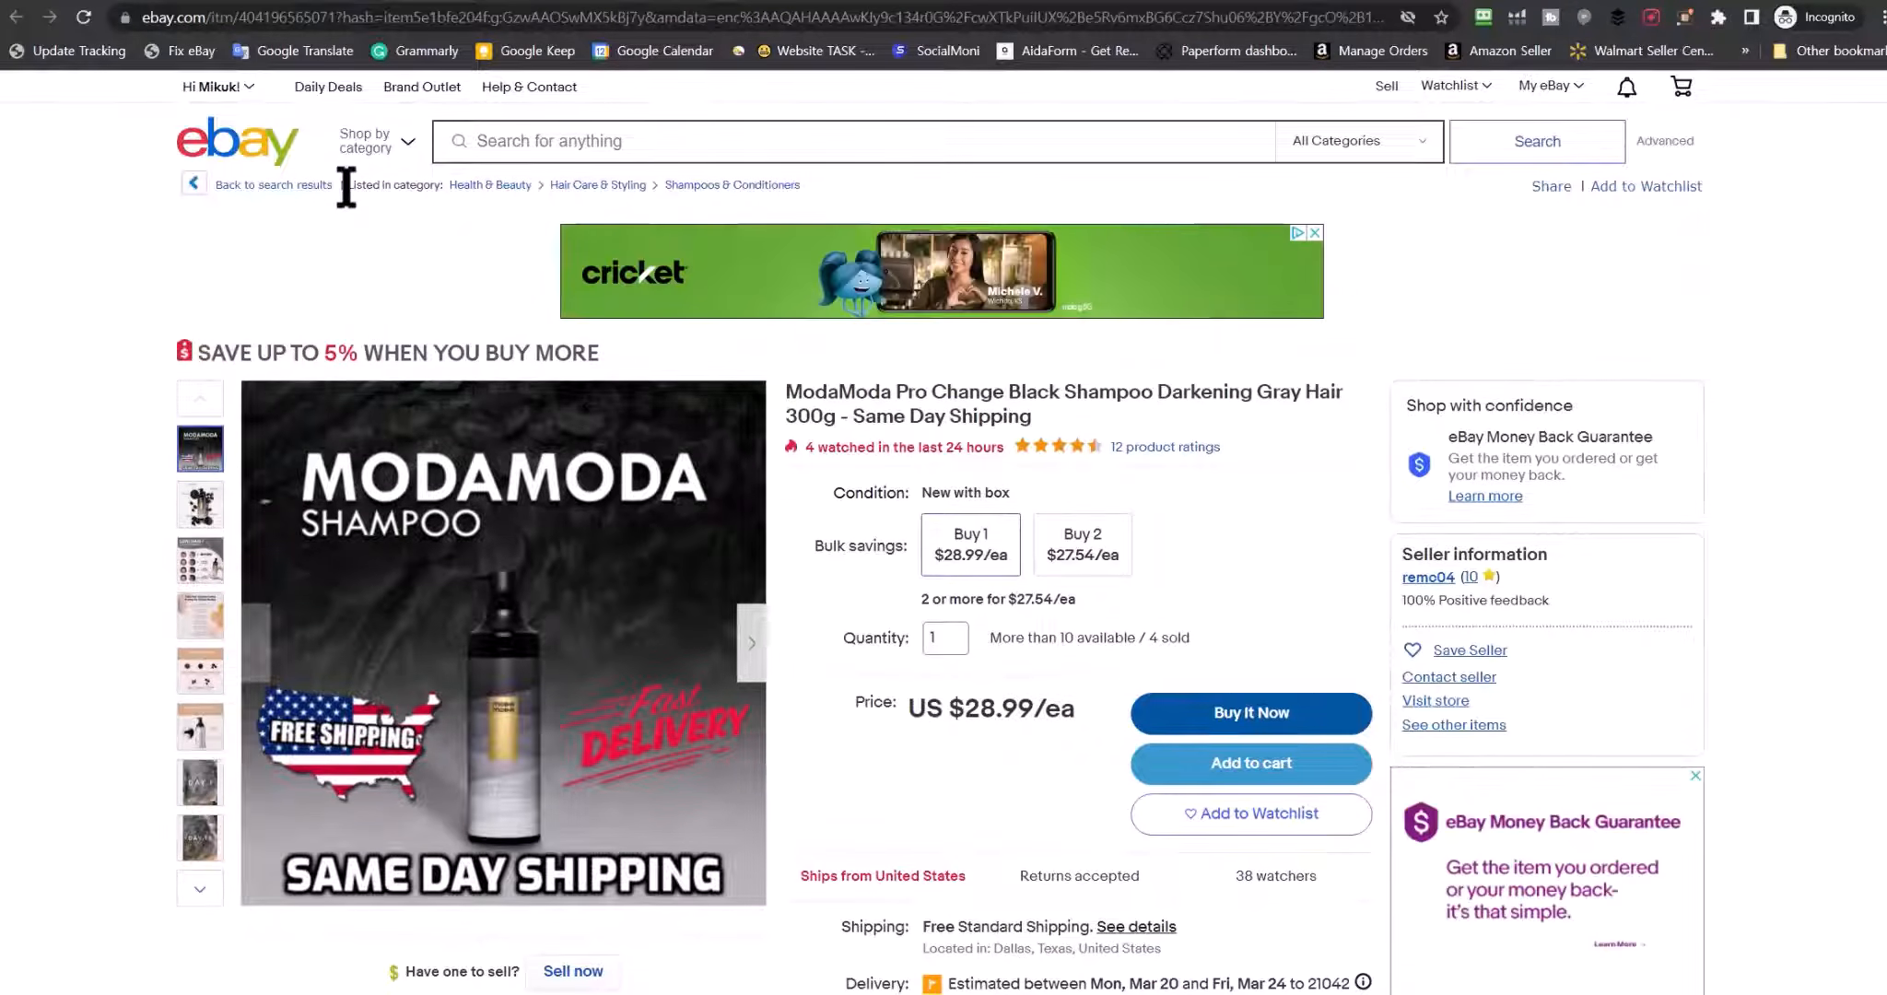
left_click_drag(346, 185, 804, 179)
triple_click(820, 179)
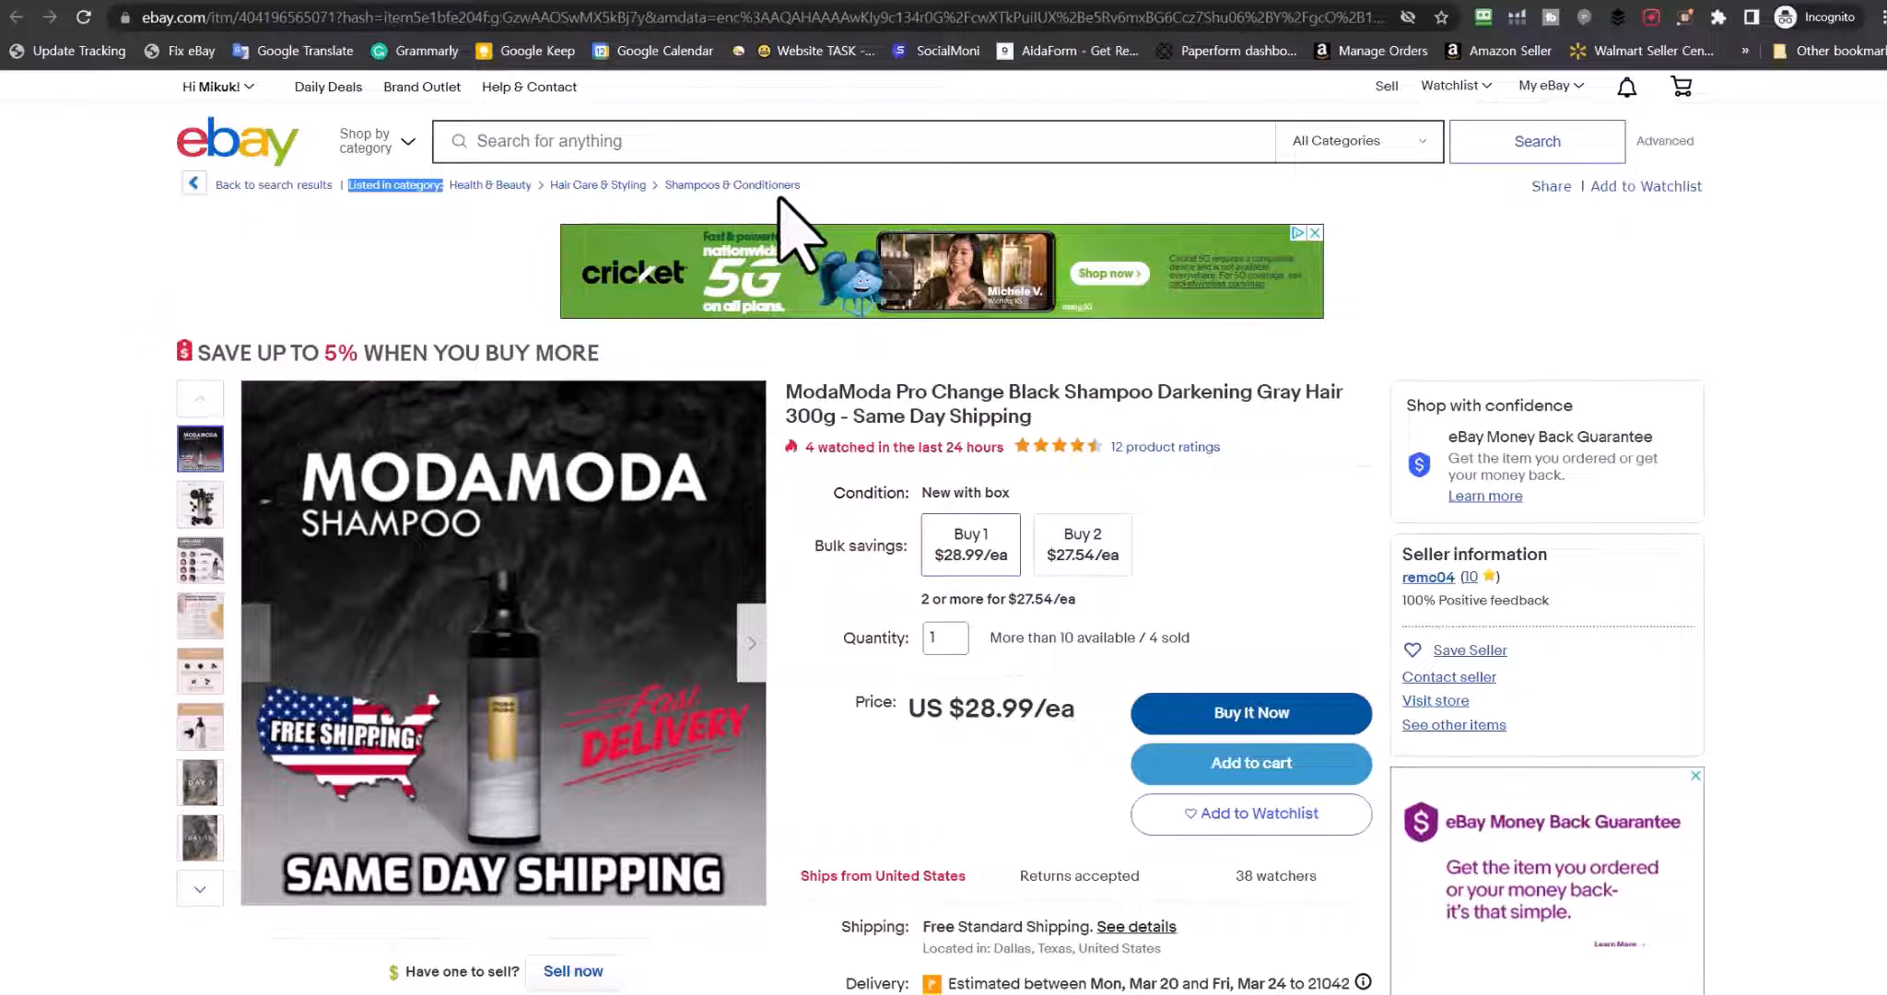
Look at the Olaplex No.4 shampoo listing, then return to the draft's browser tab
key("alt+Left")
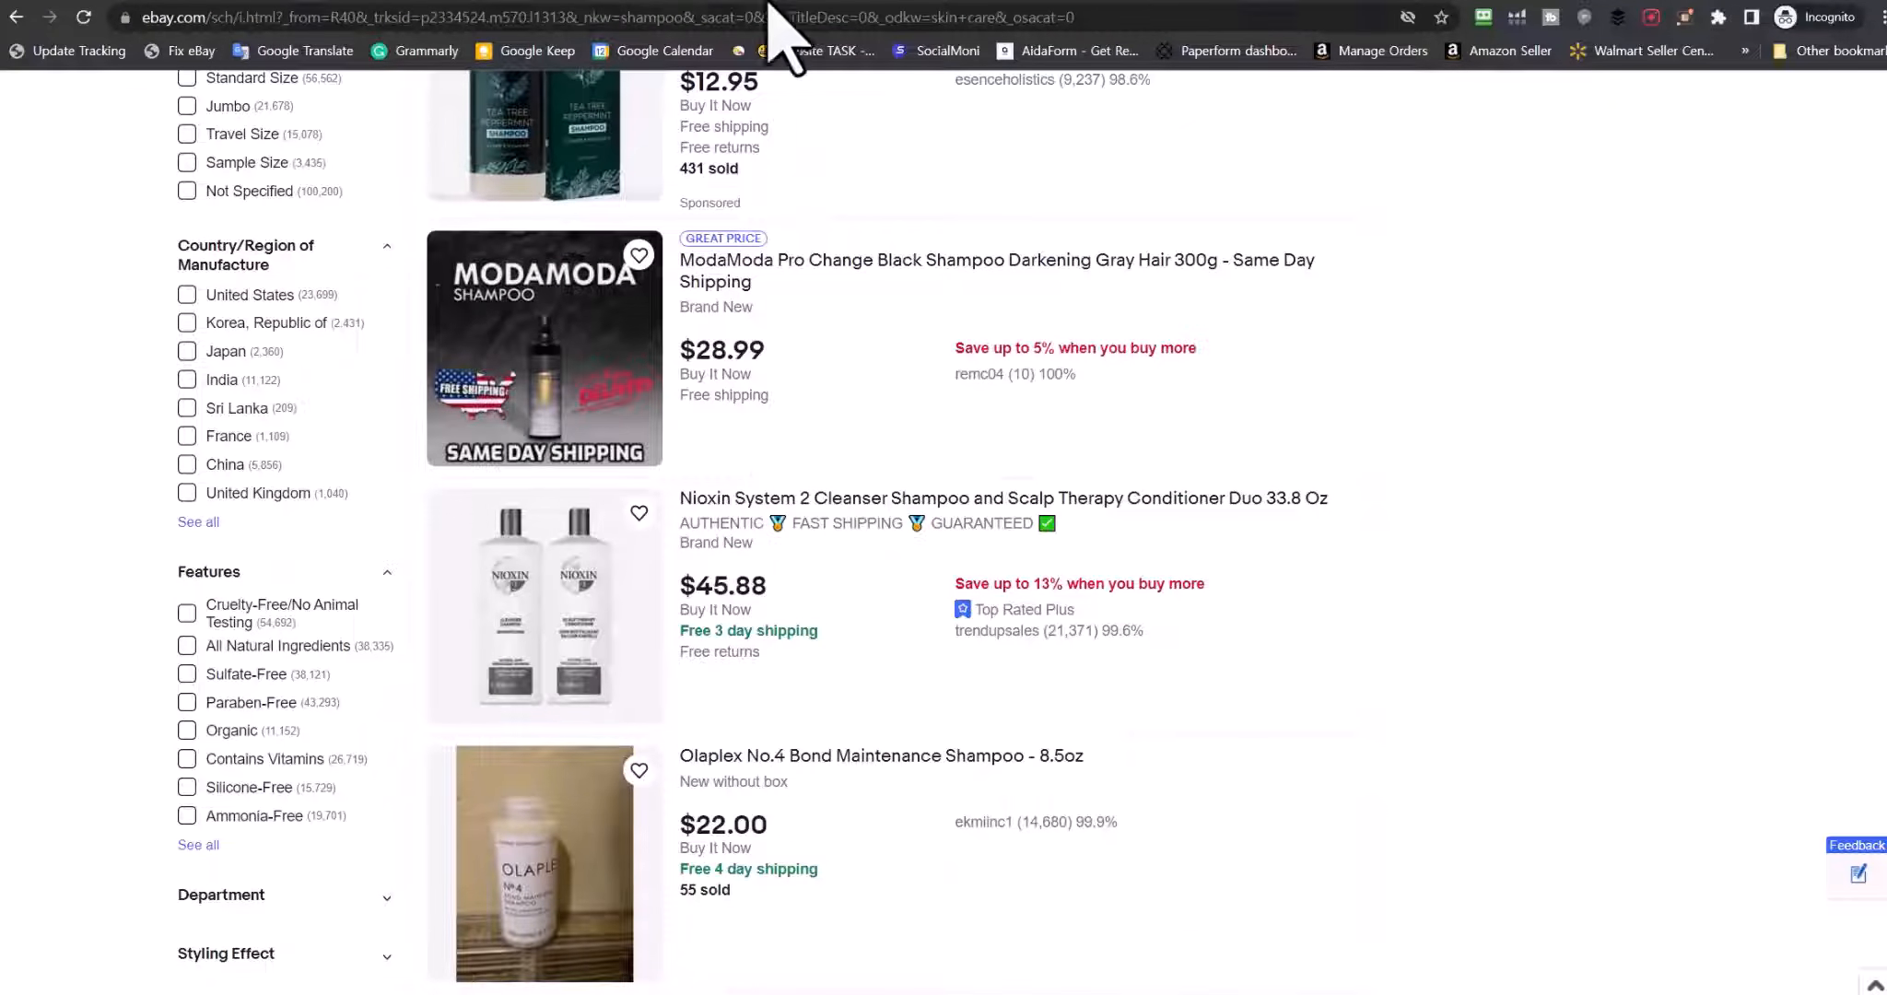
key("alt+Right")
key("alt+Right")
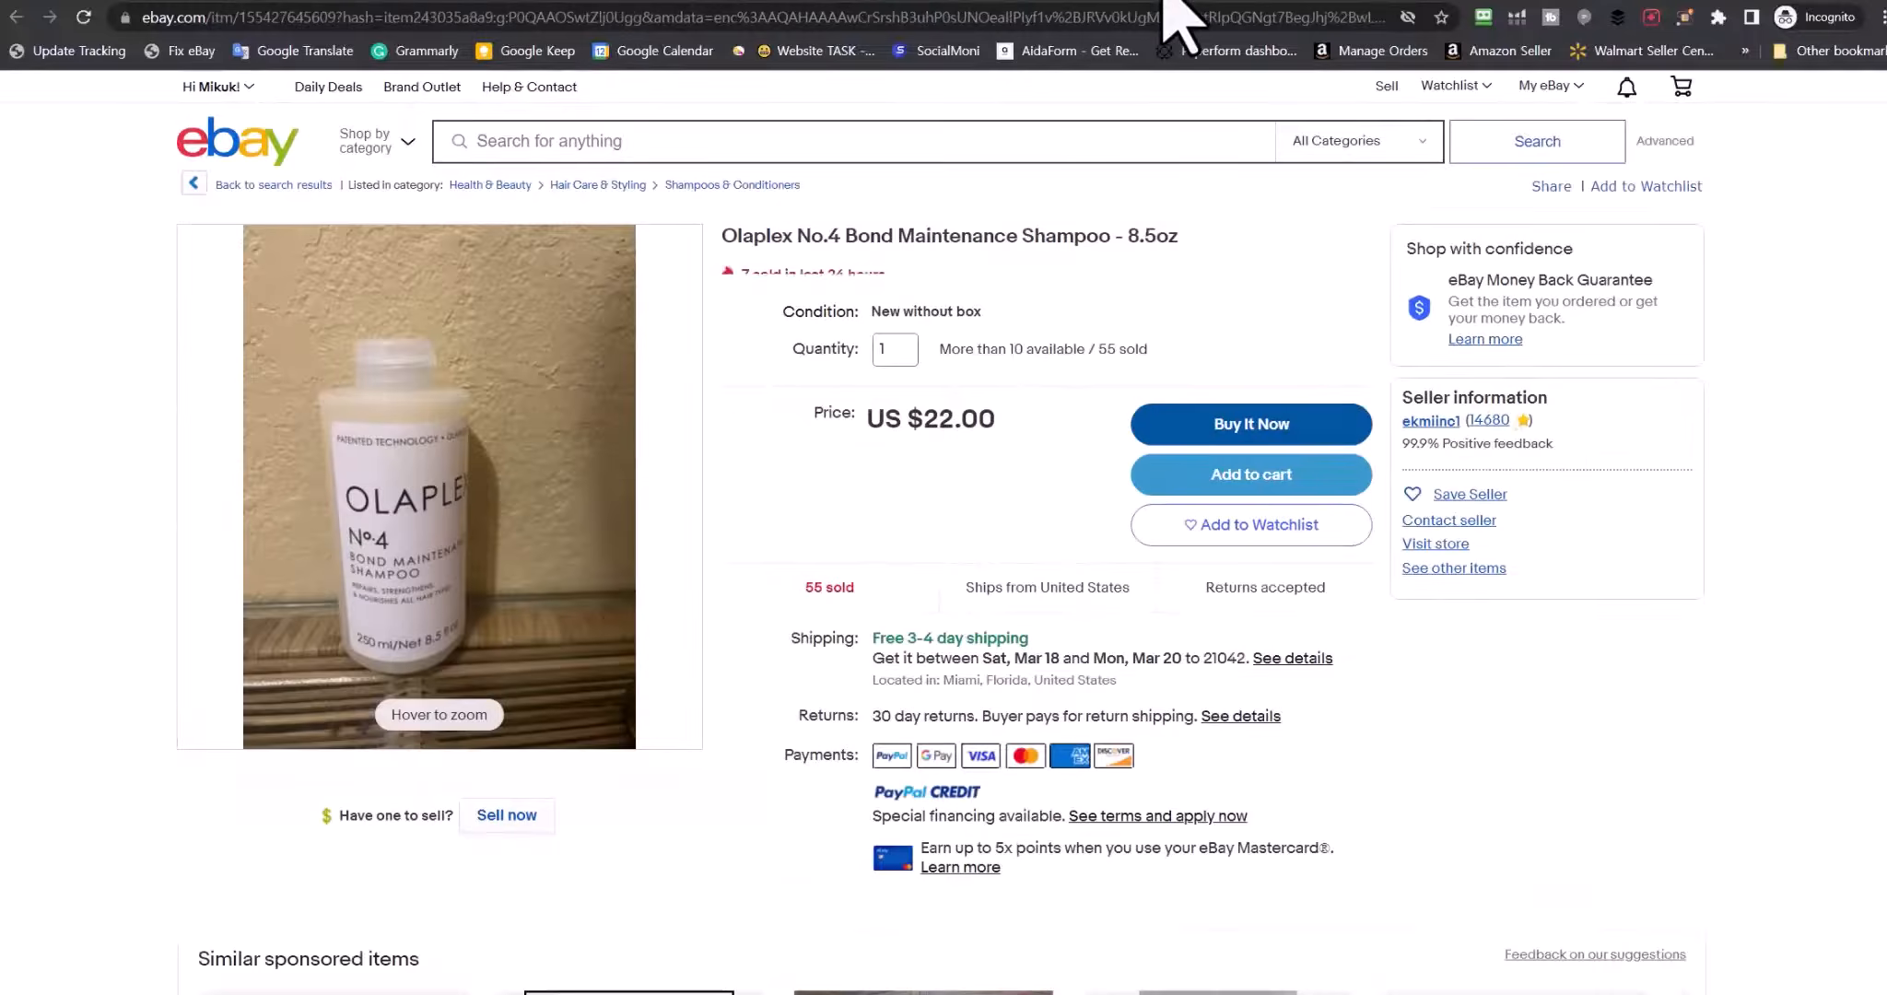
key("alt+Right")
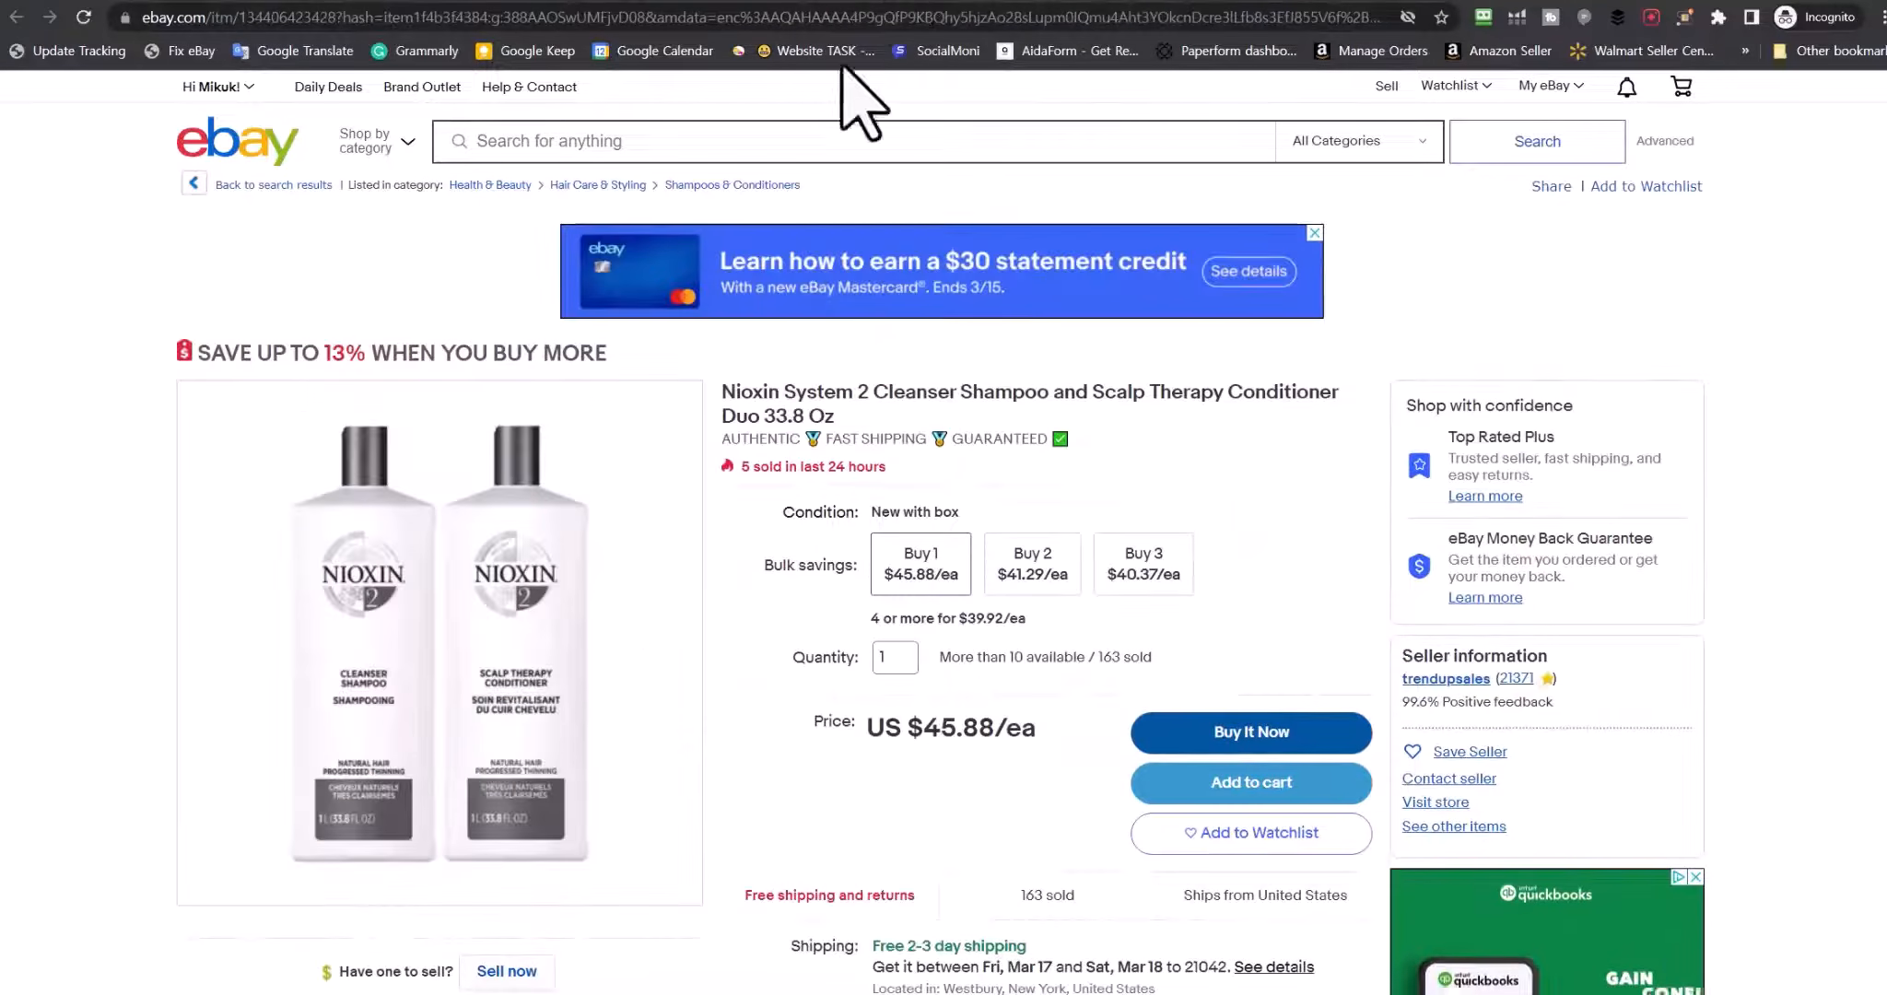
key("alt+Left")
key("alt+Left")
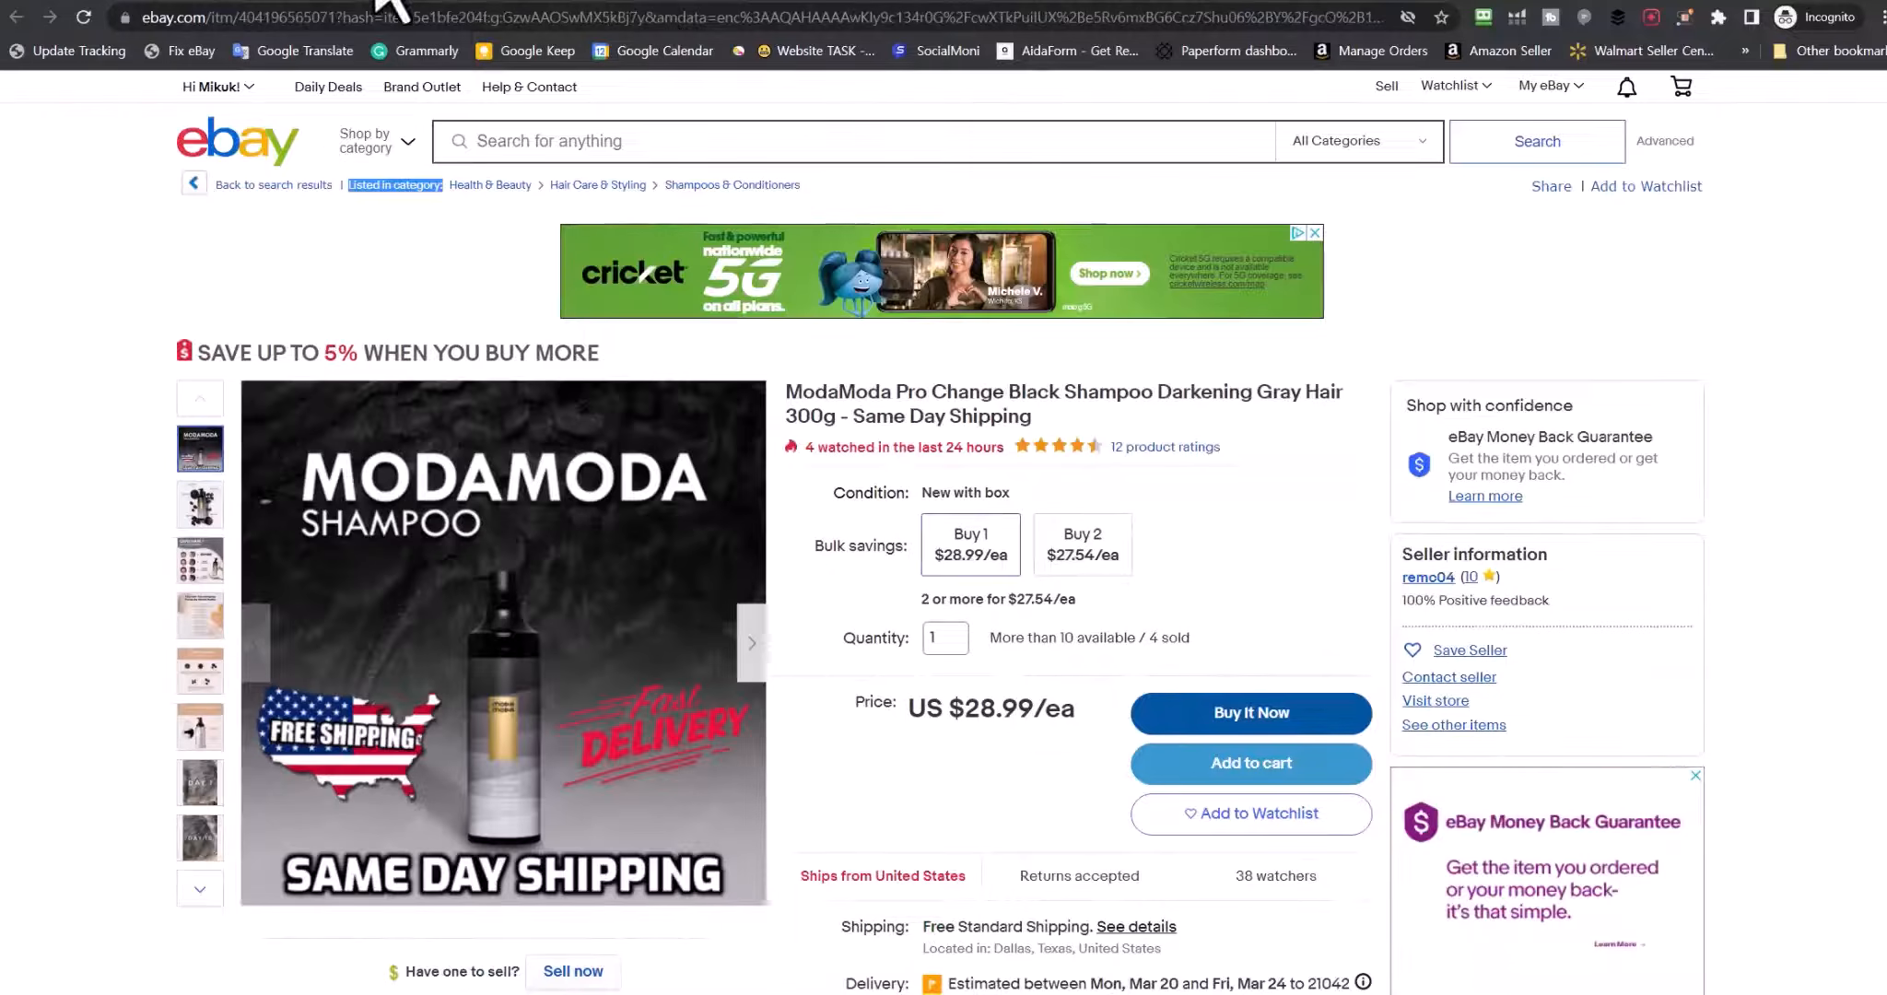
key("alt+Left")
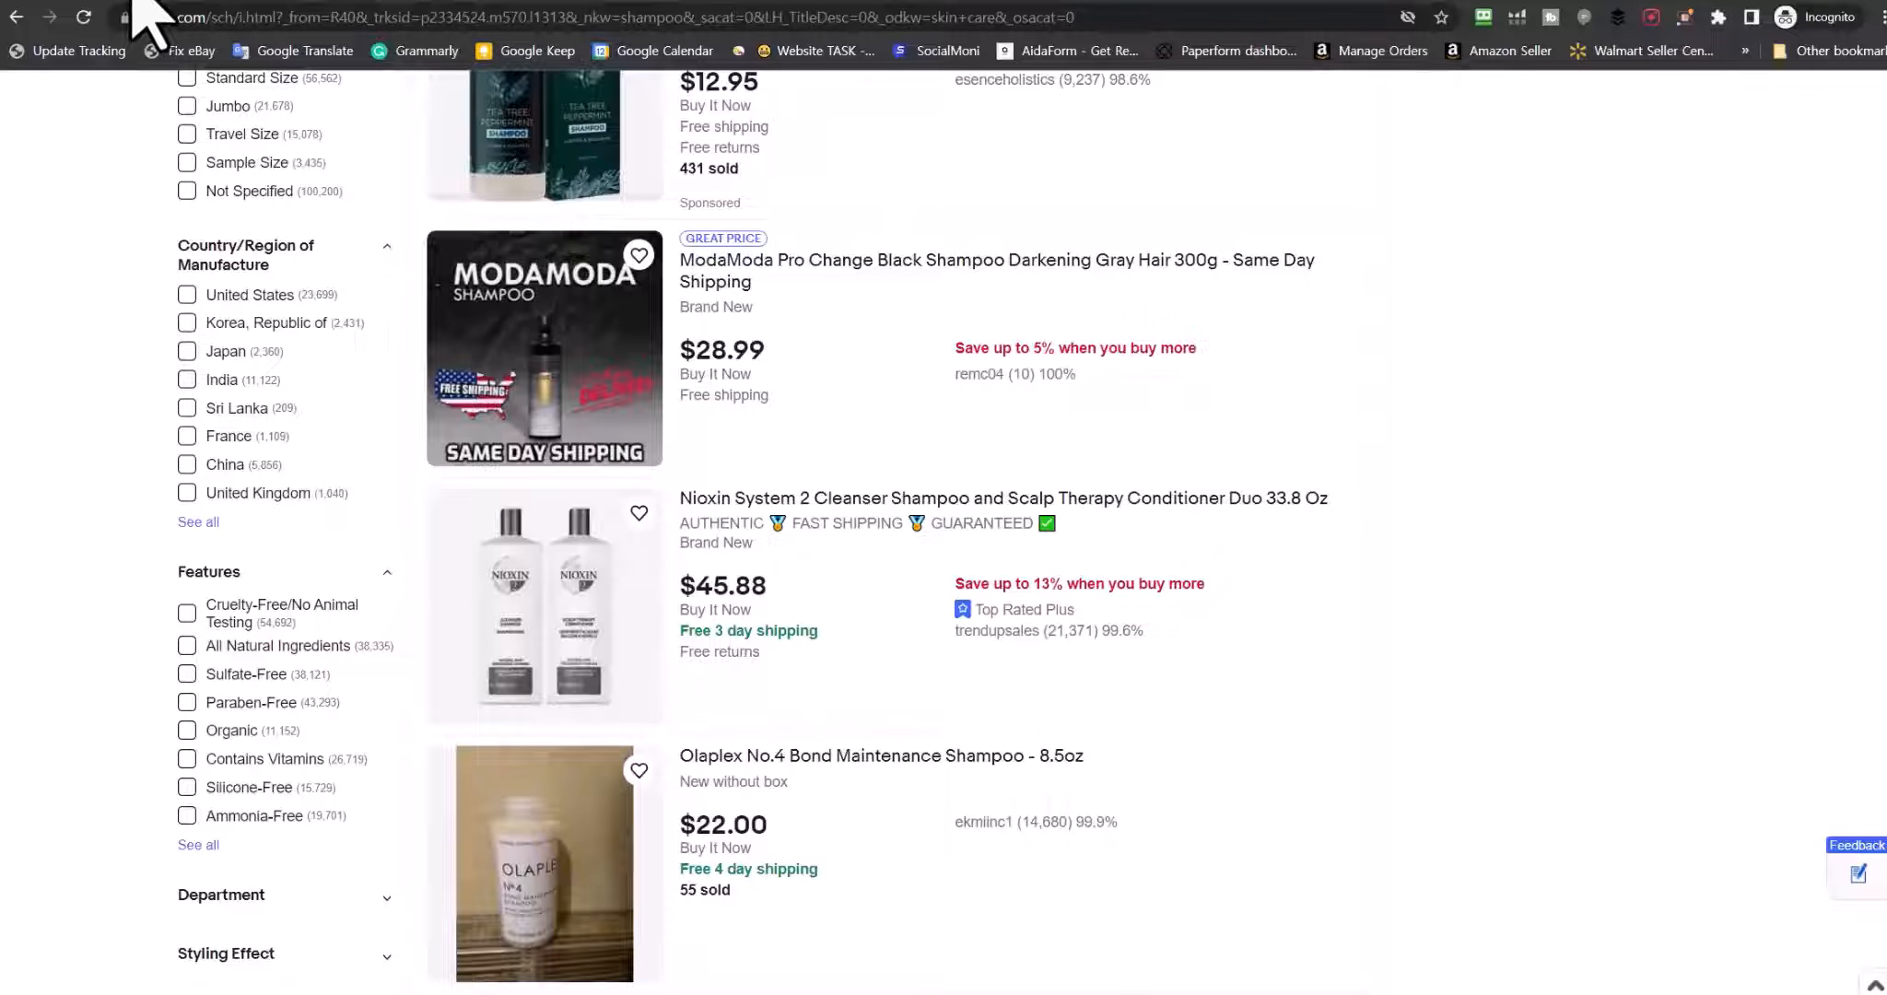
mouse_move(149, 17)
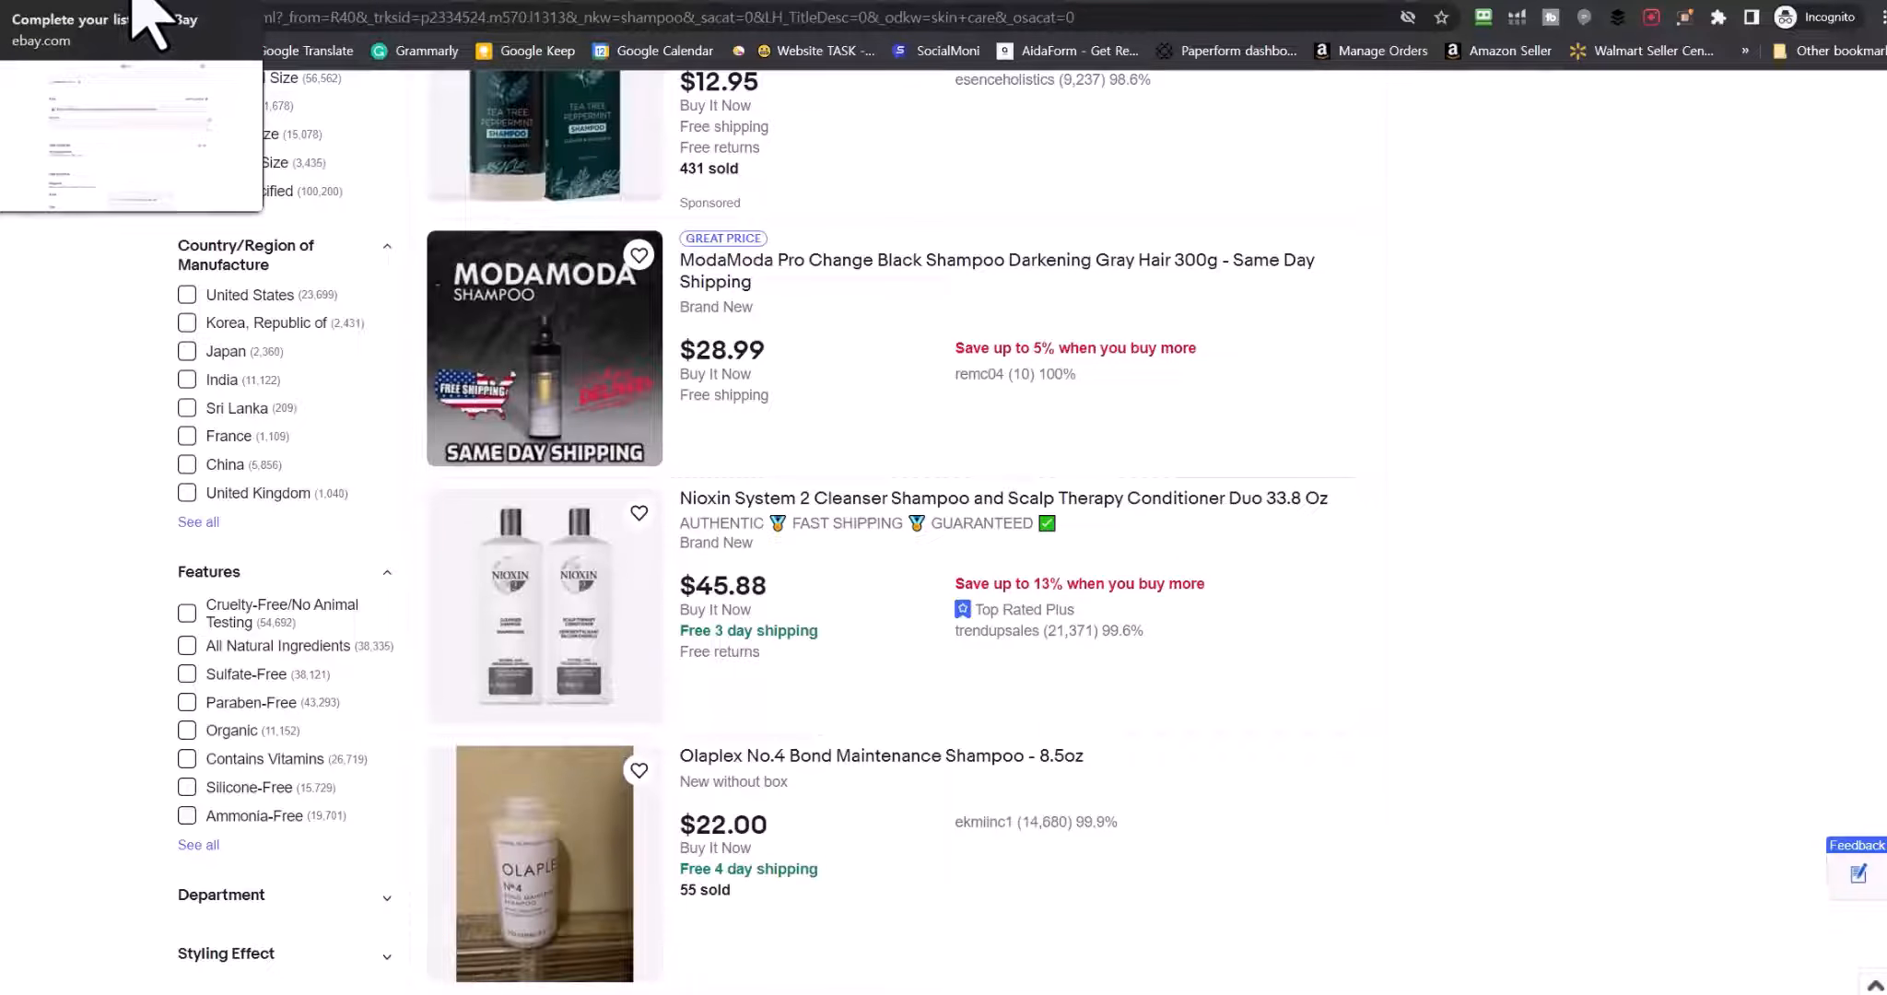
left_click(136, 3)
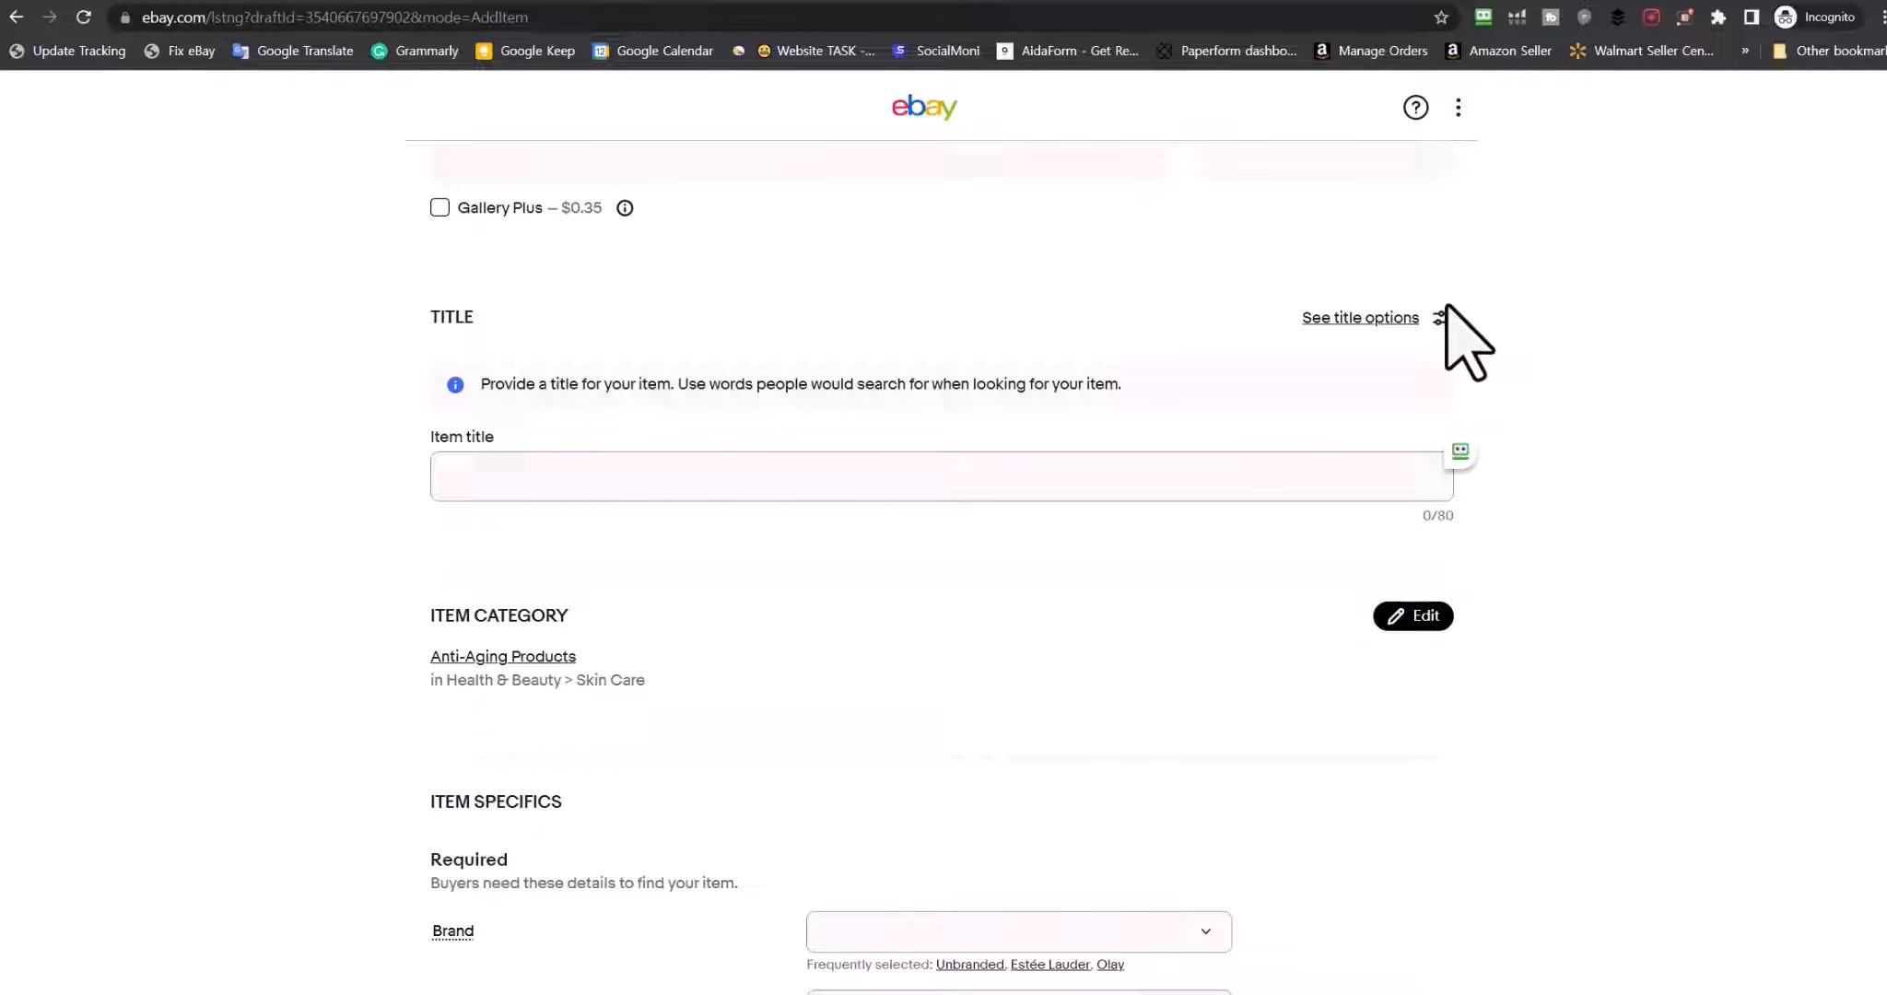
Pick Health & Beauty > Hair Care & Styling > Shampoos & Conditioners as the item category
scroll(995, 702, "up", 5)
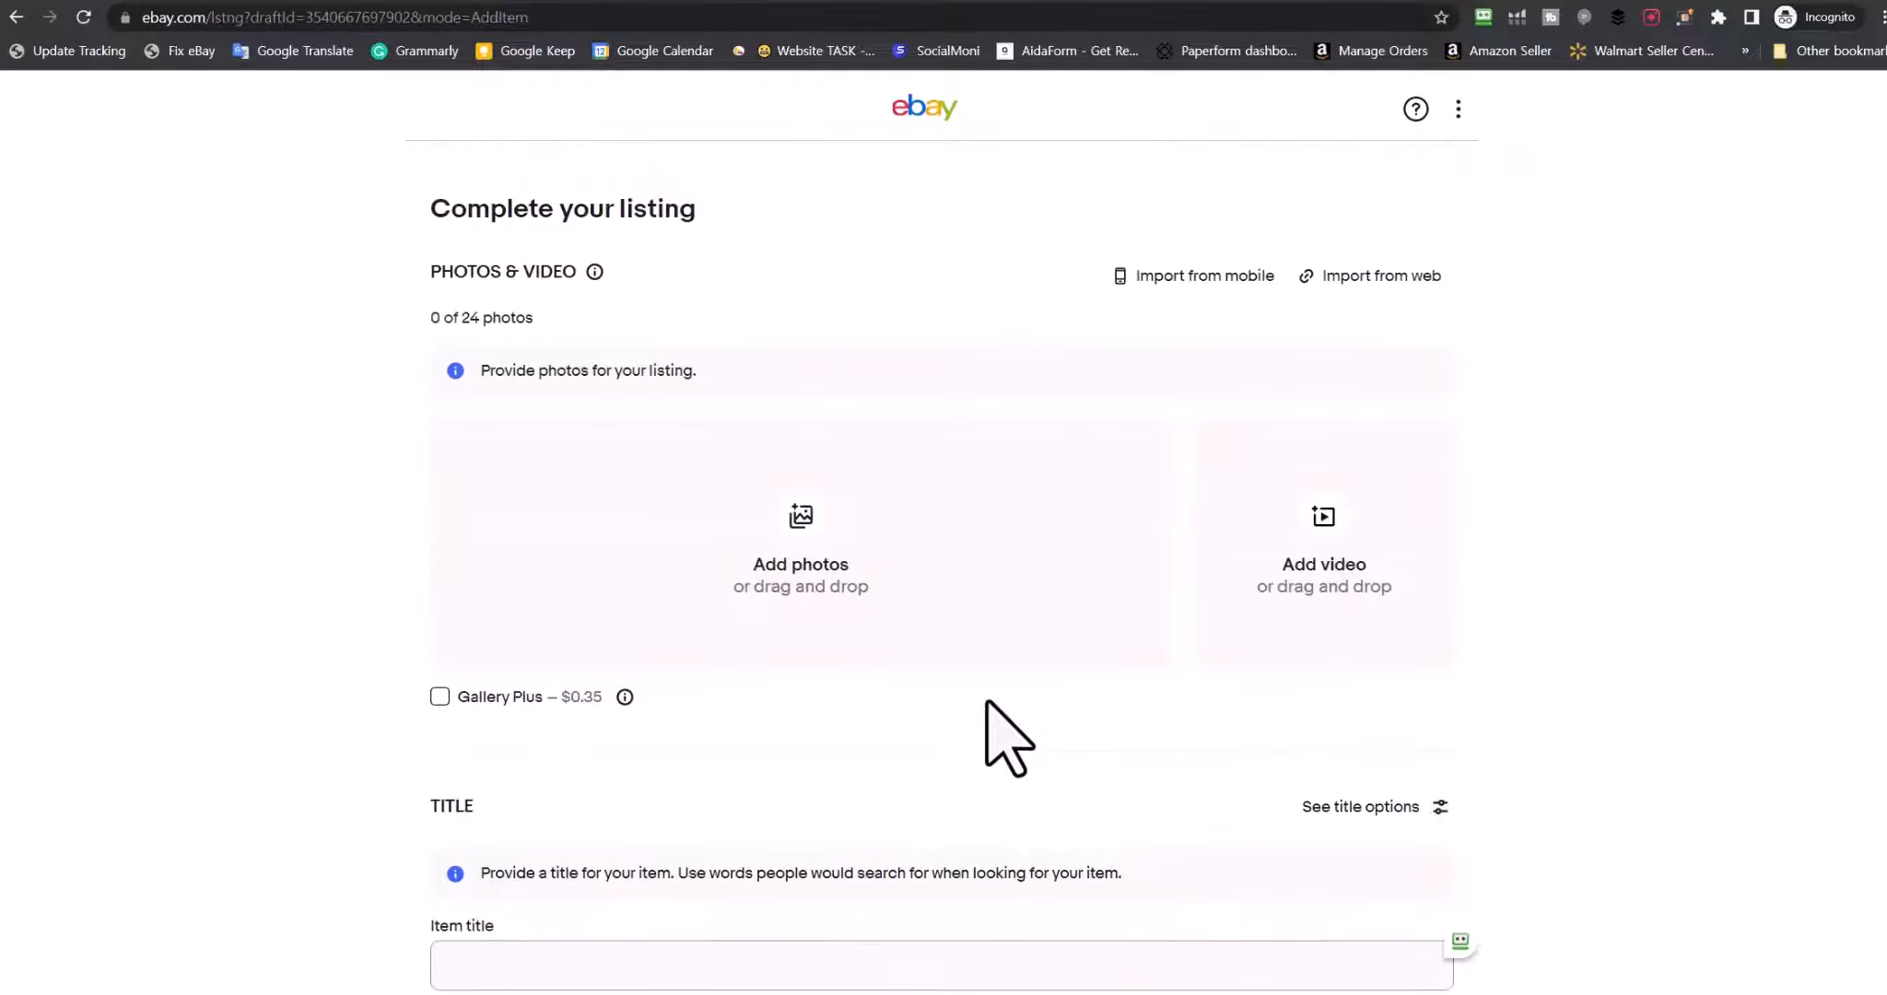
scroll(869, 645, "down", 8)
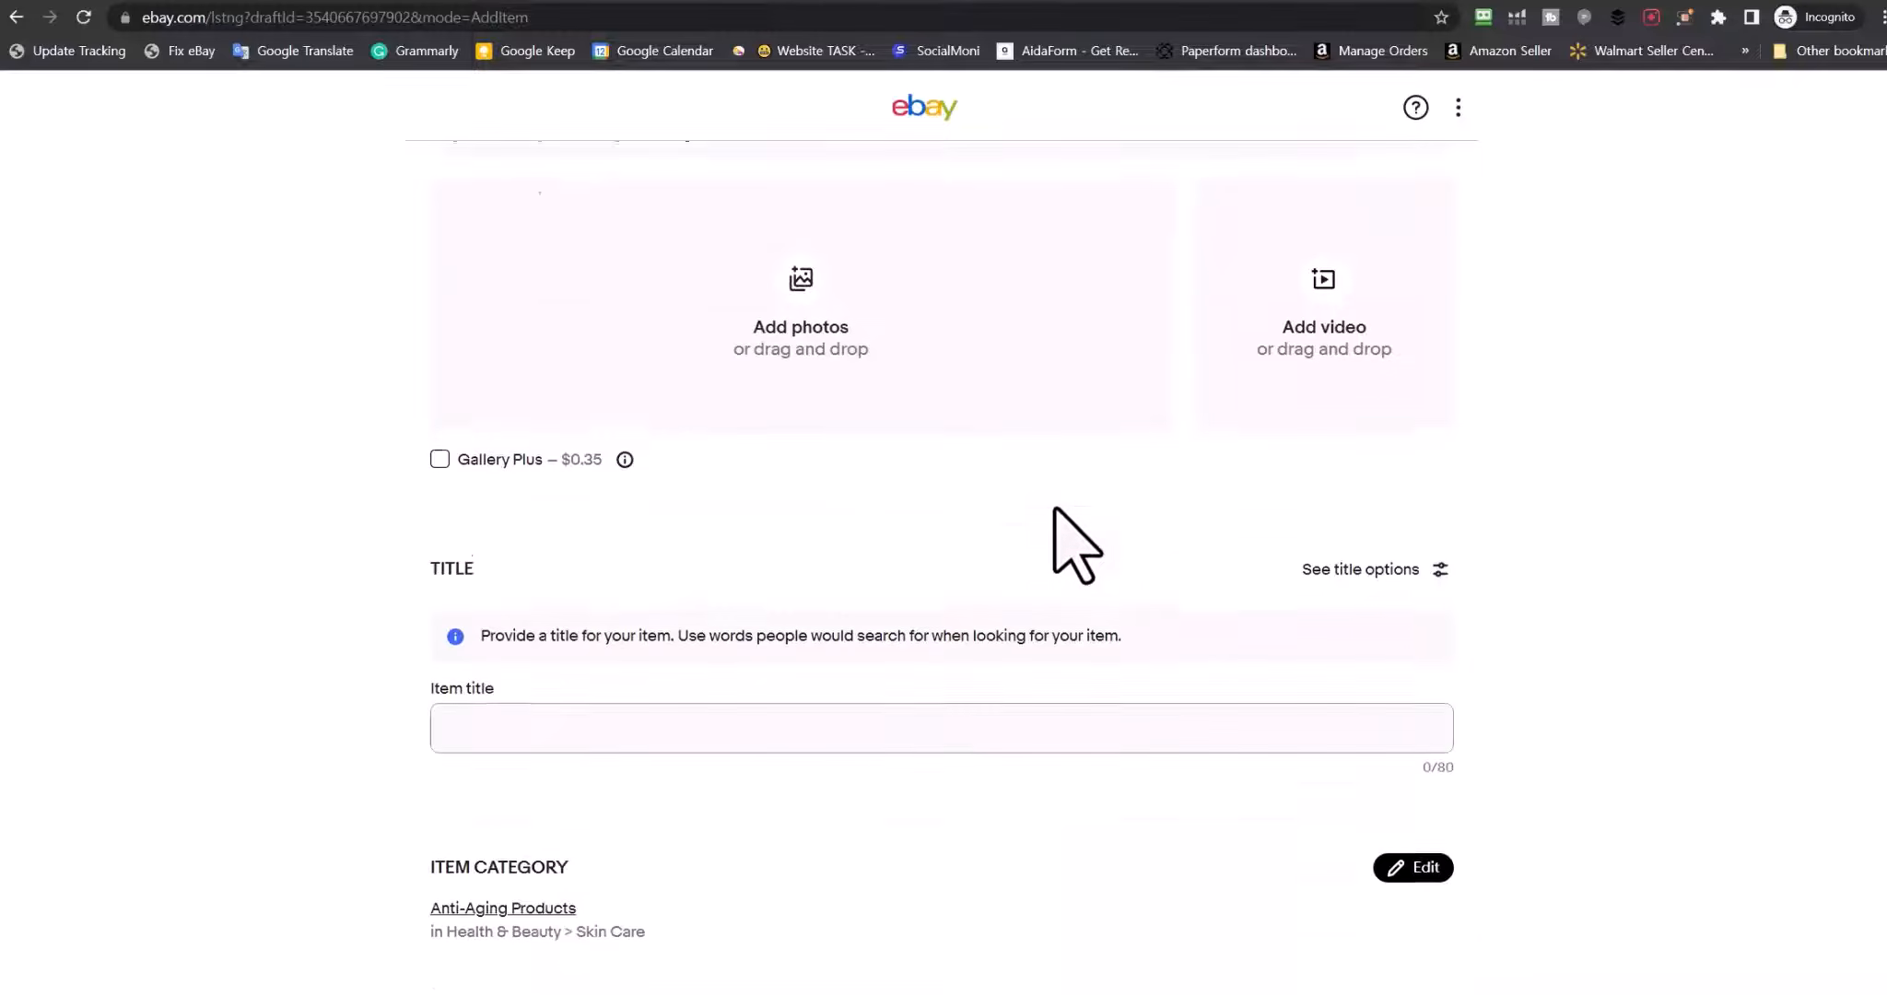
left_click(535, 412)
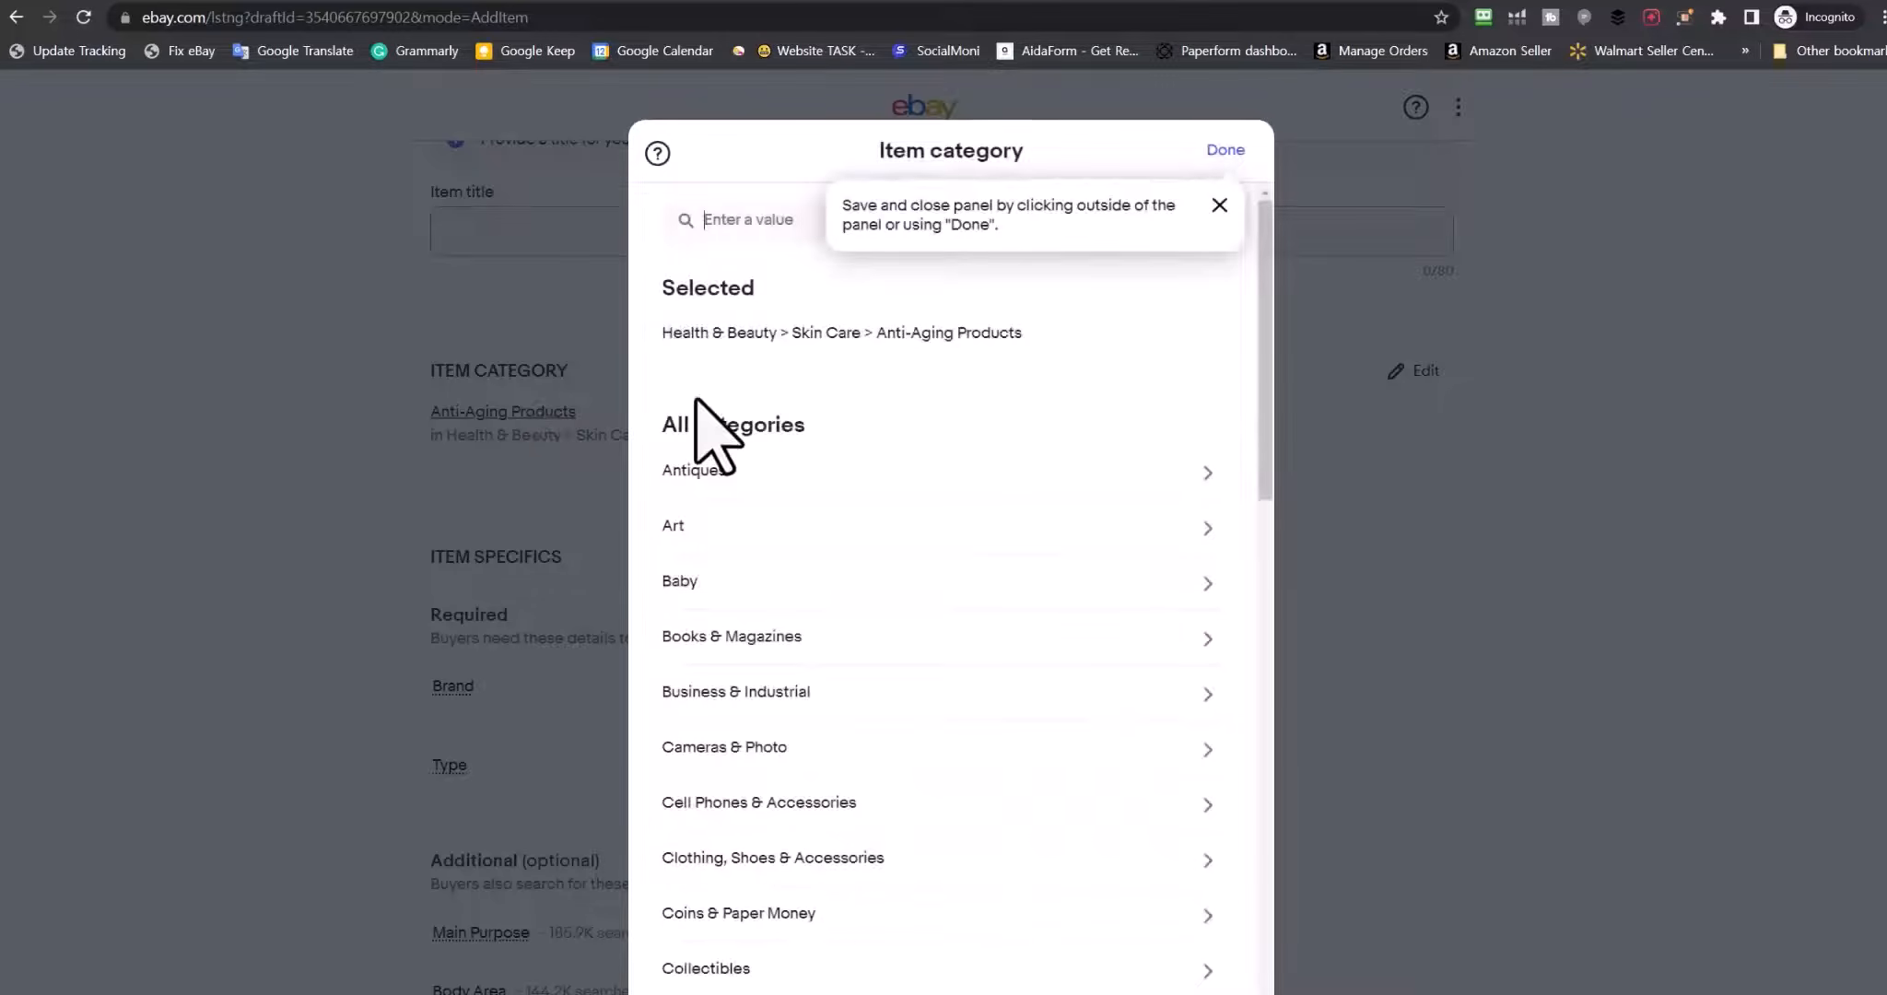
scroll(990, 636, "down", 5)
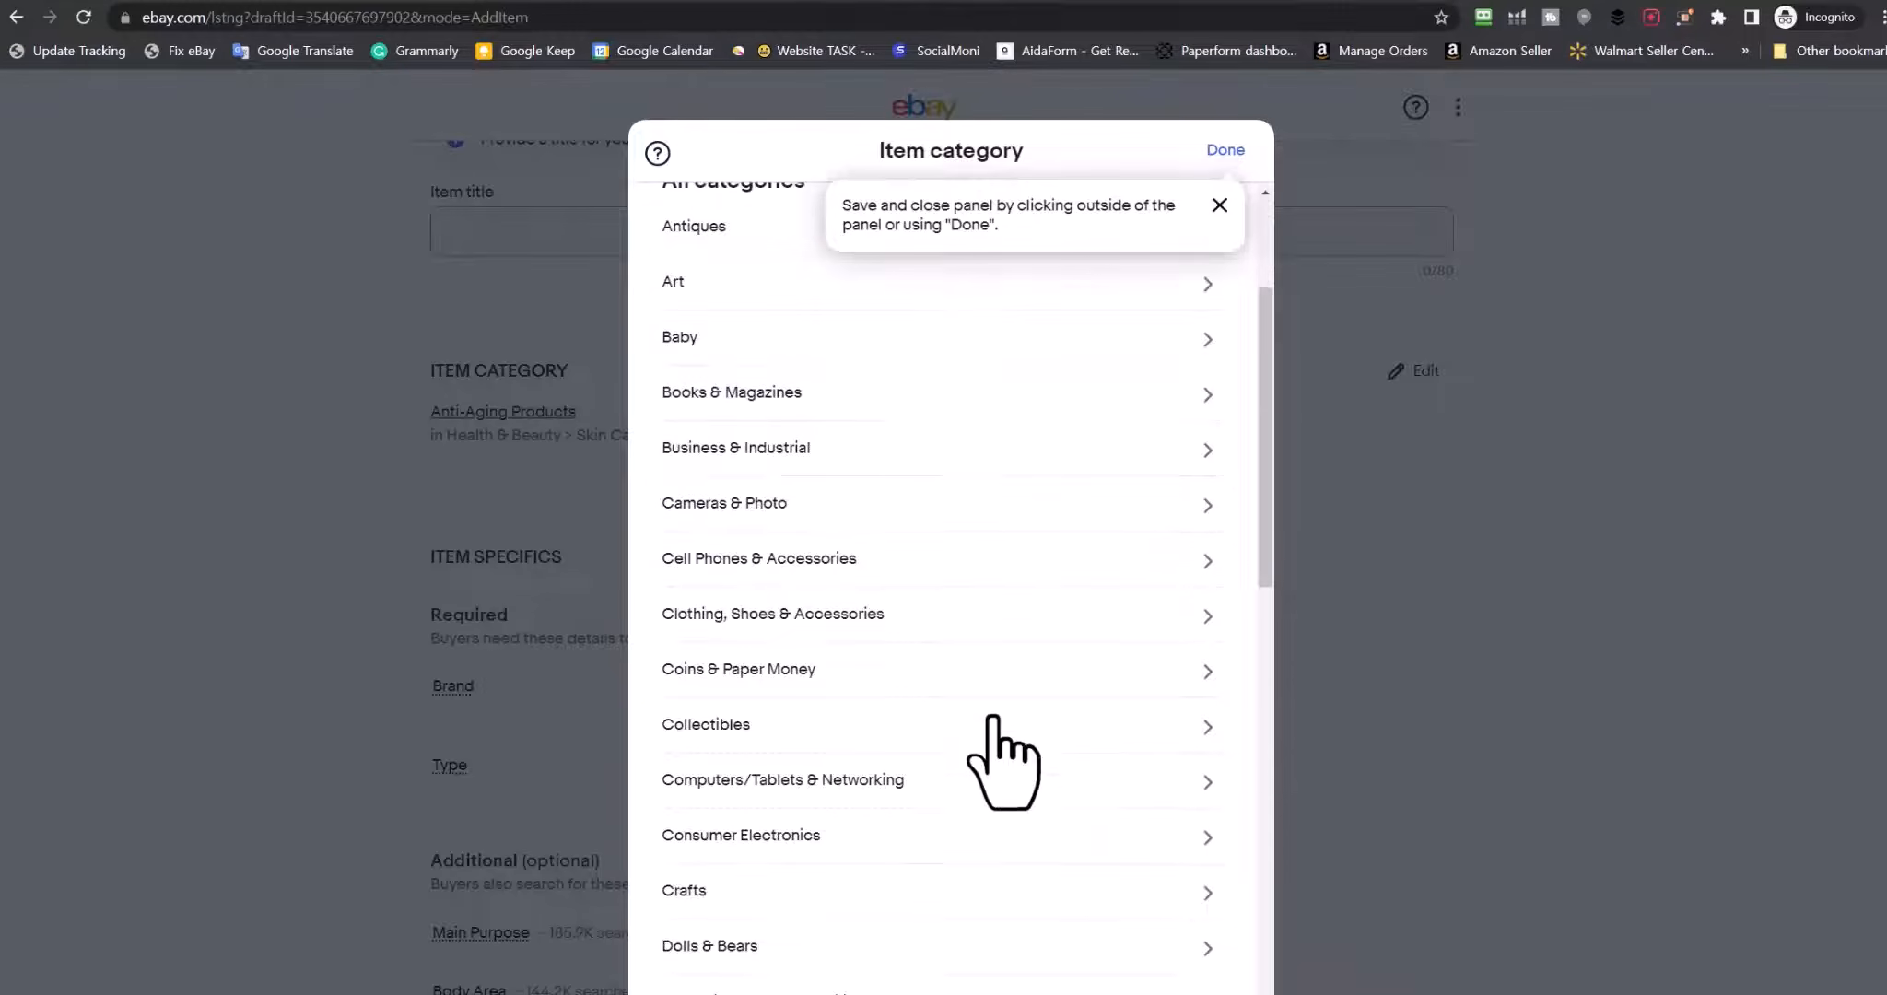
scroll(991, 715, "down", 4)
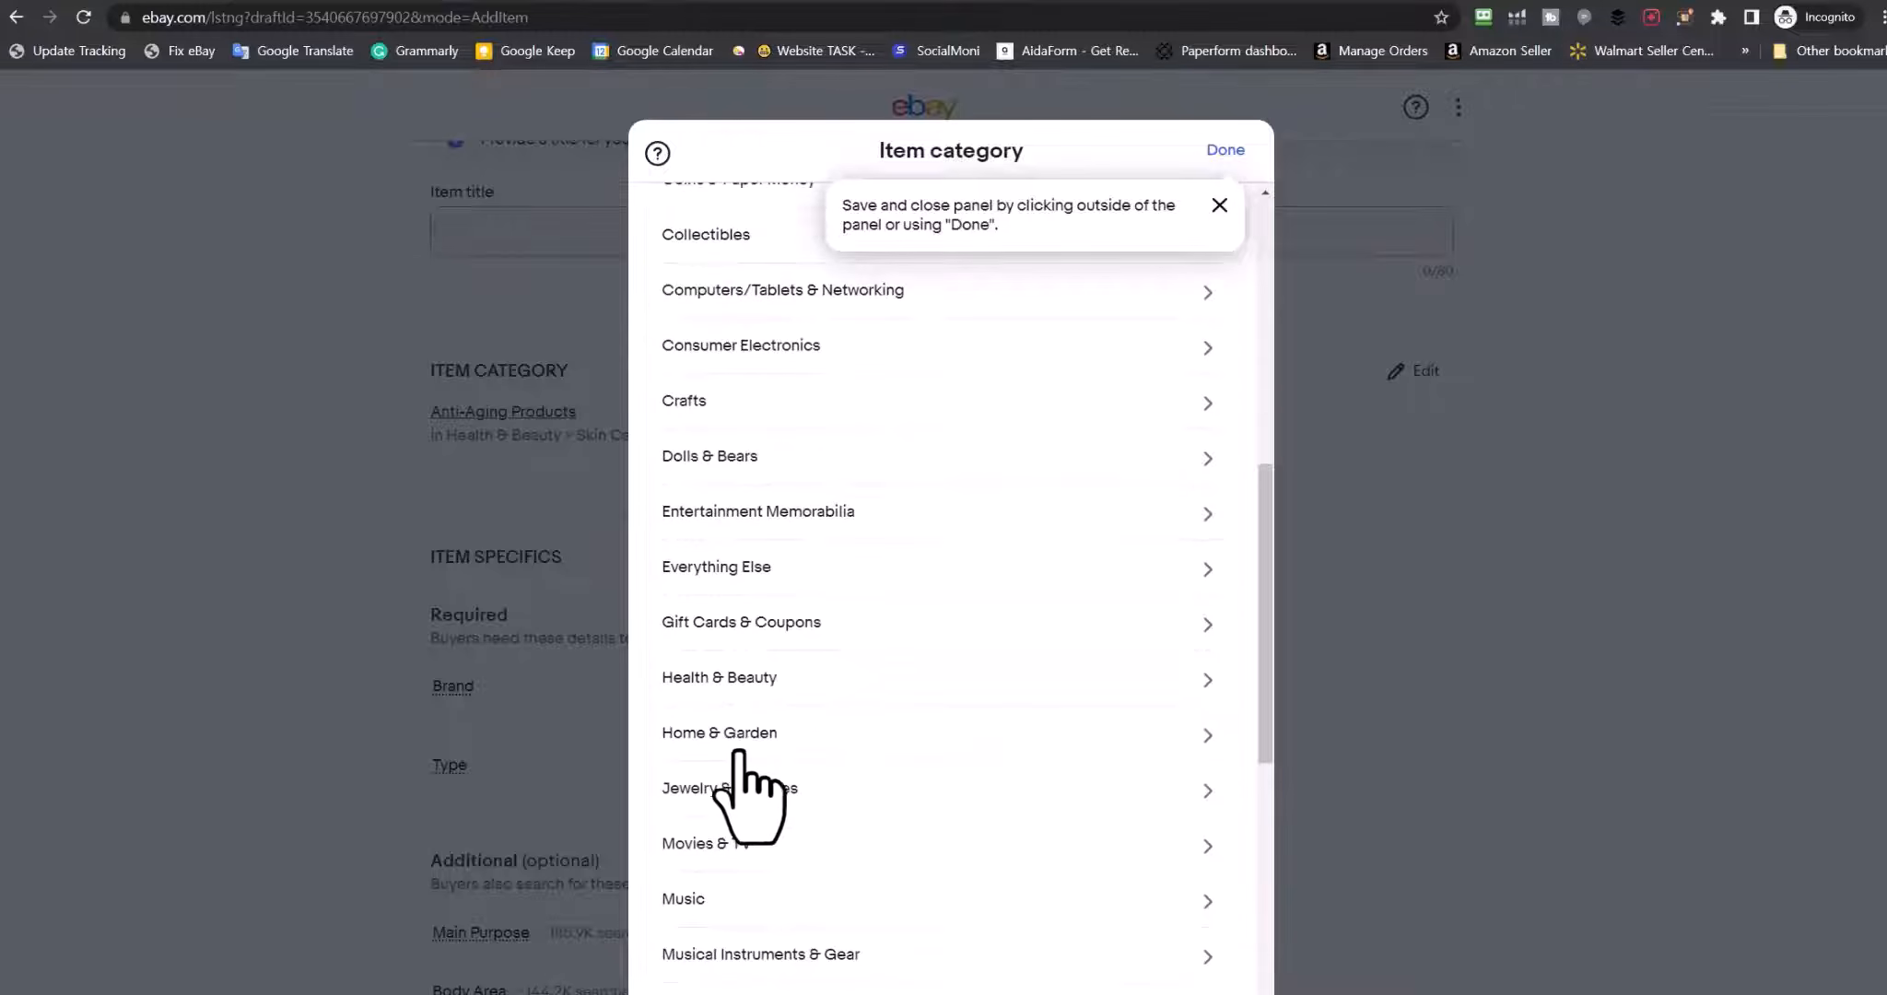
left_click(718, 677)
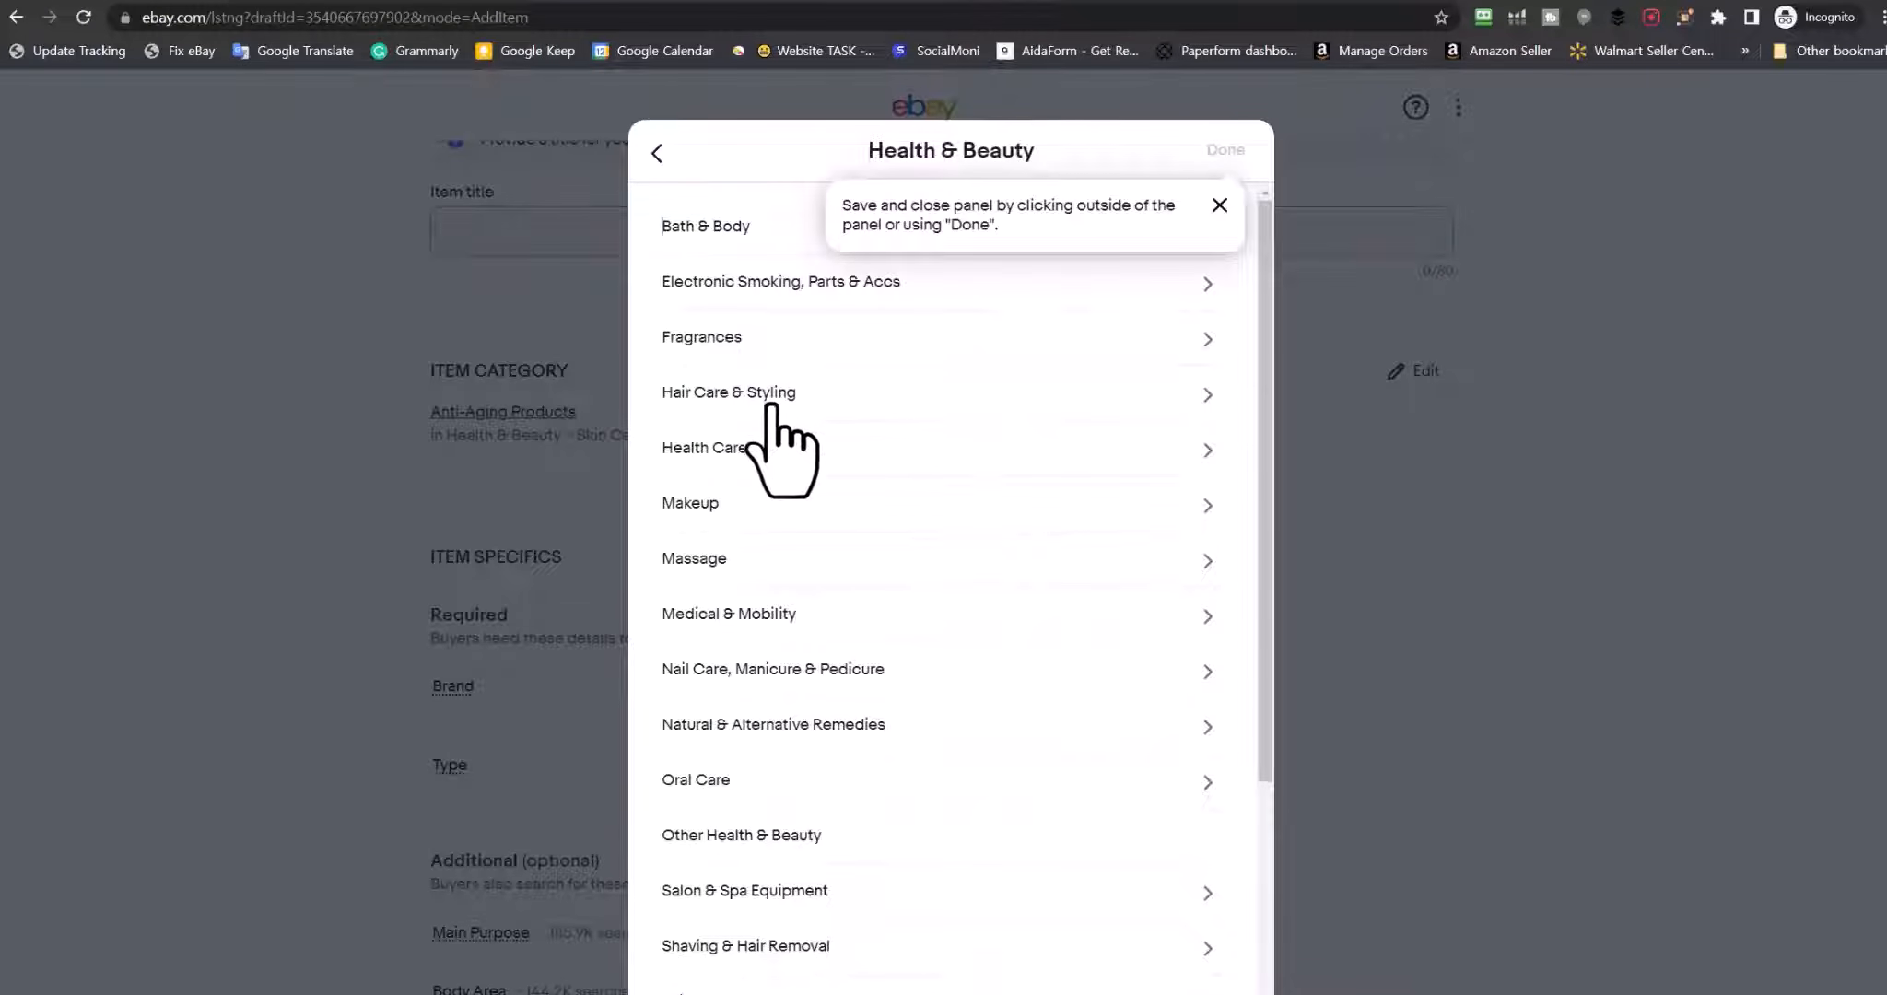
left_click(755, 398)
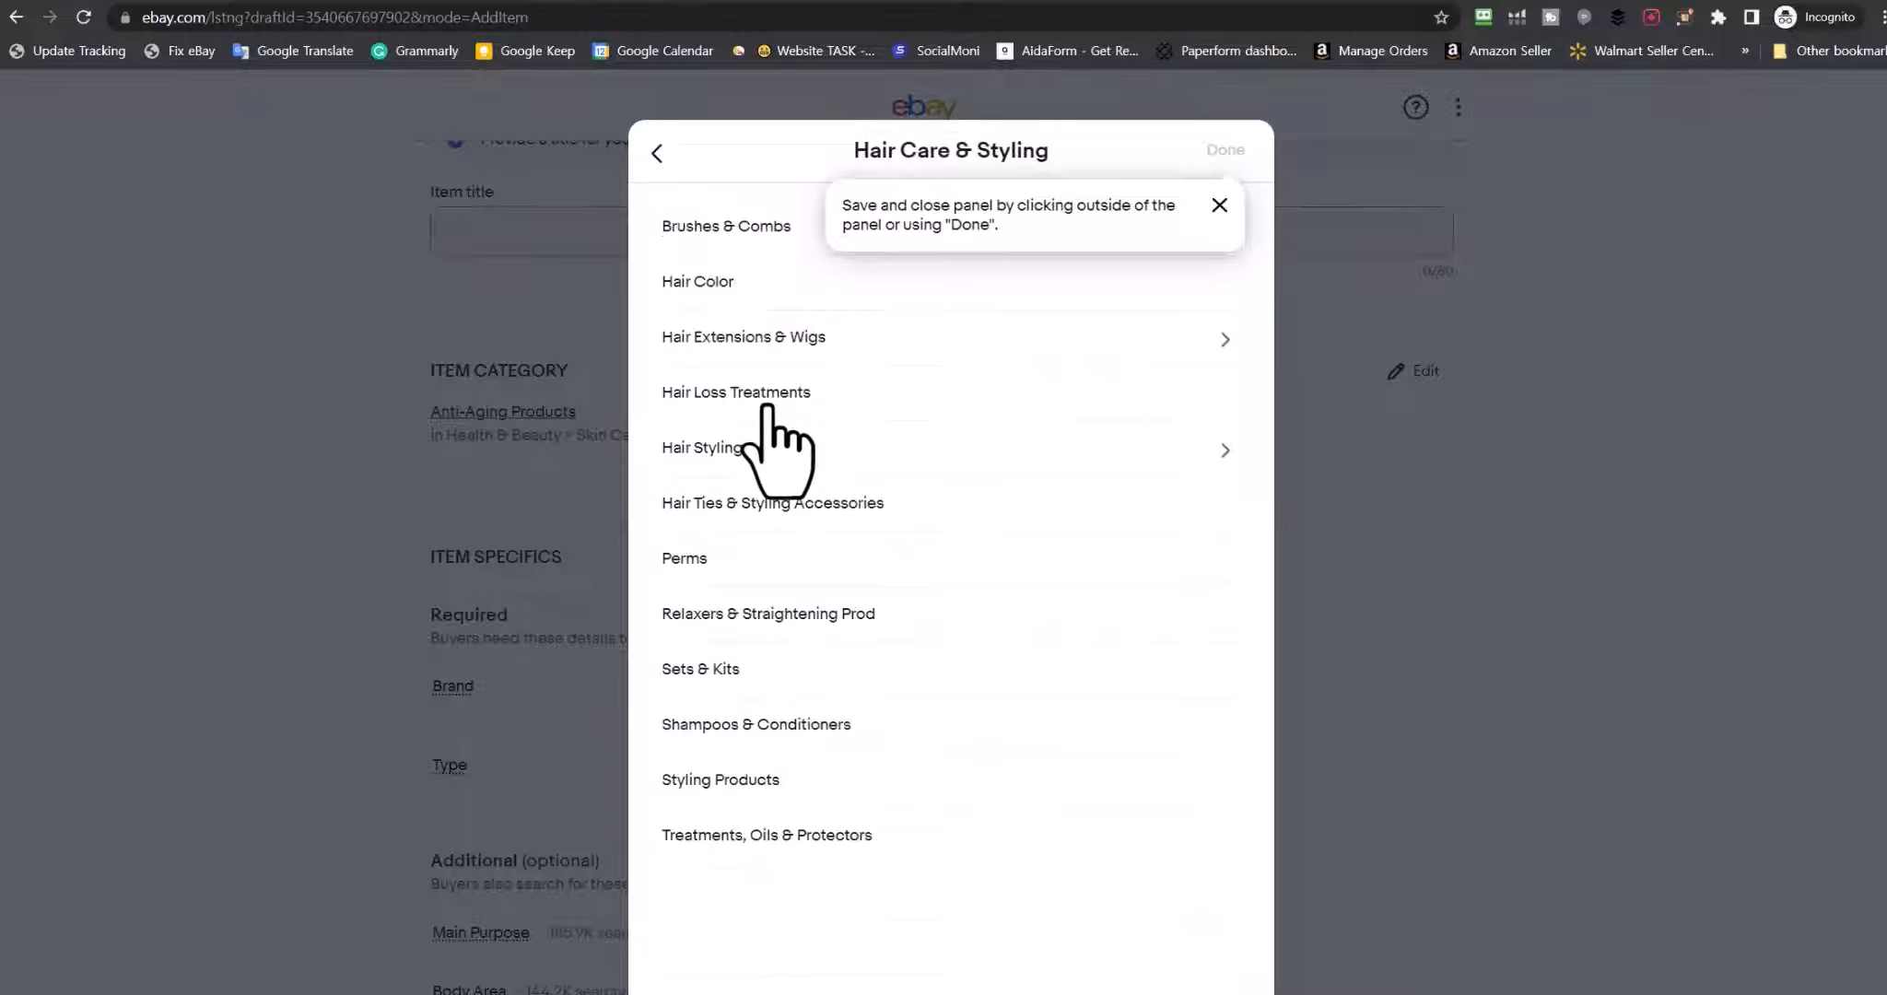
left_click(792, 726)
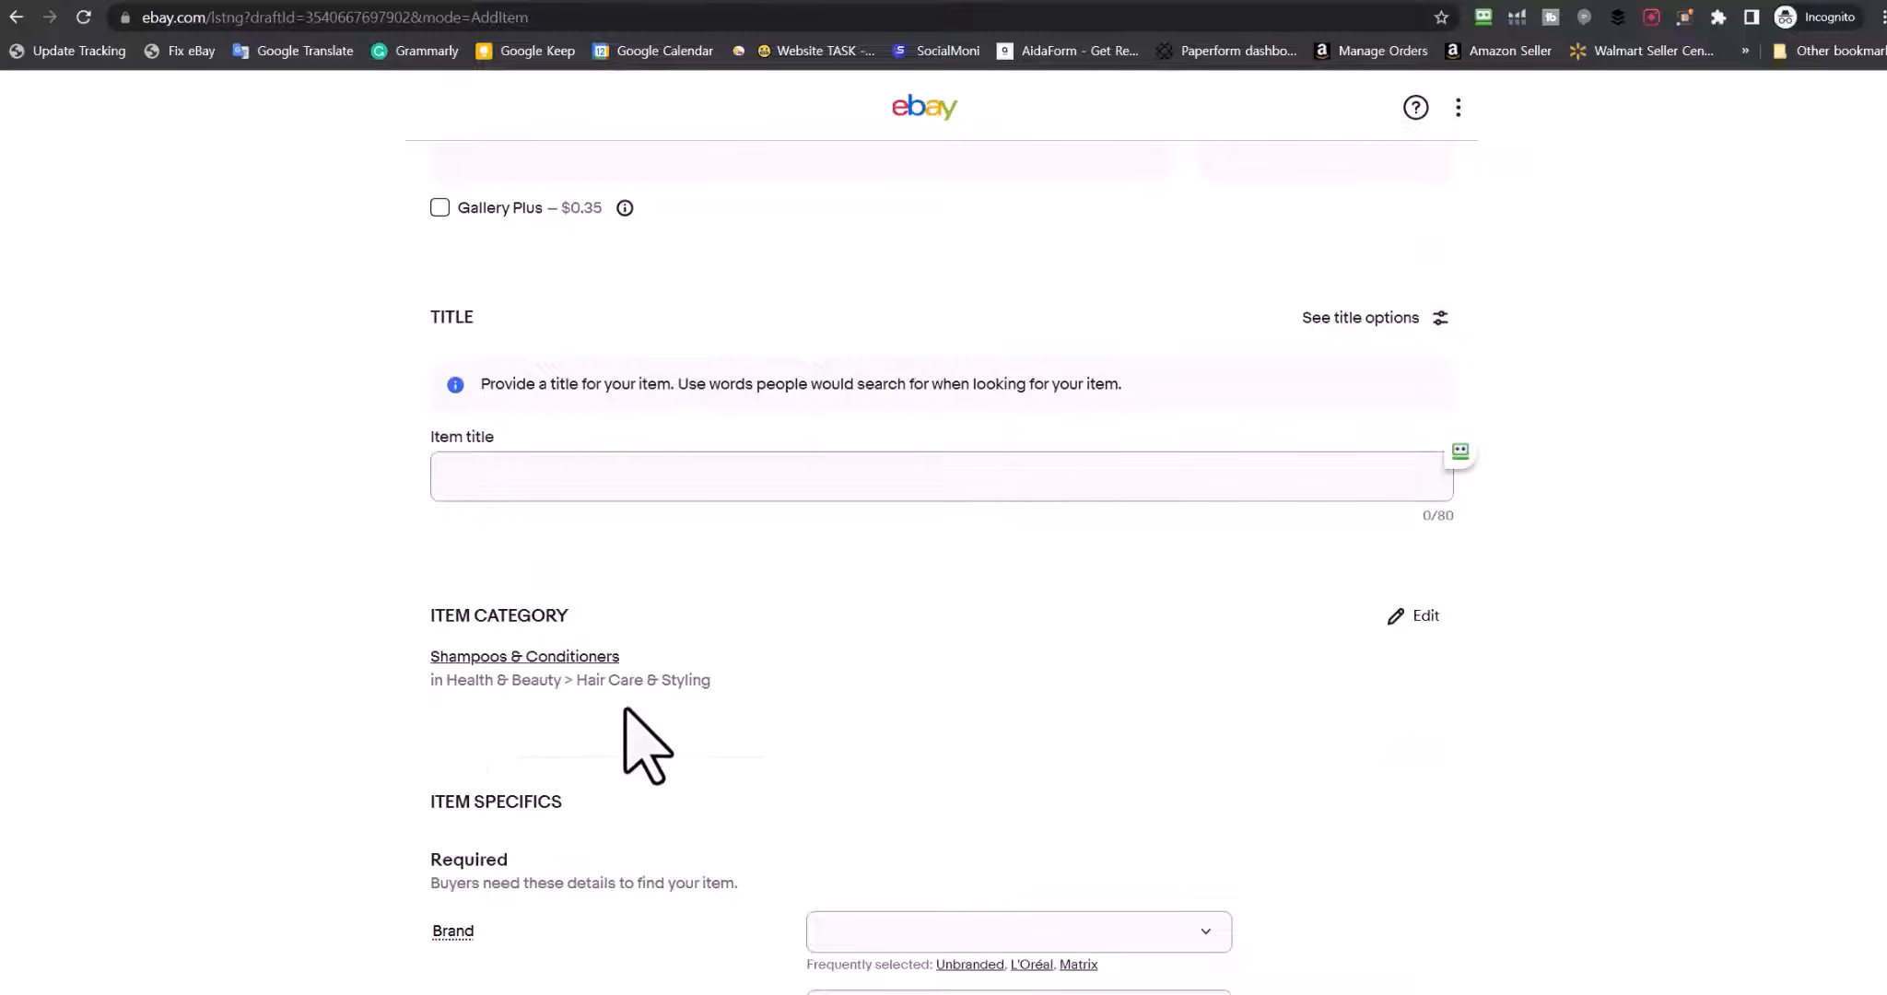
Set the item Type to Shampoo
scroll(267, 637, "up", 5)
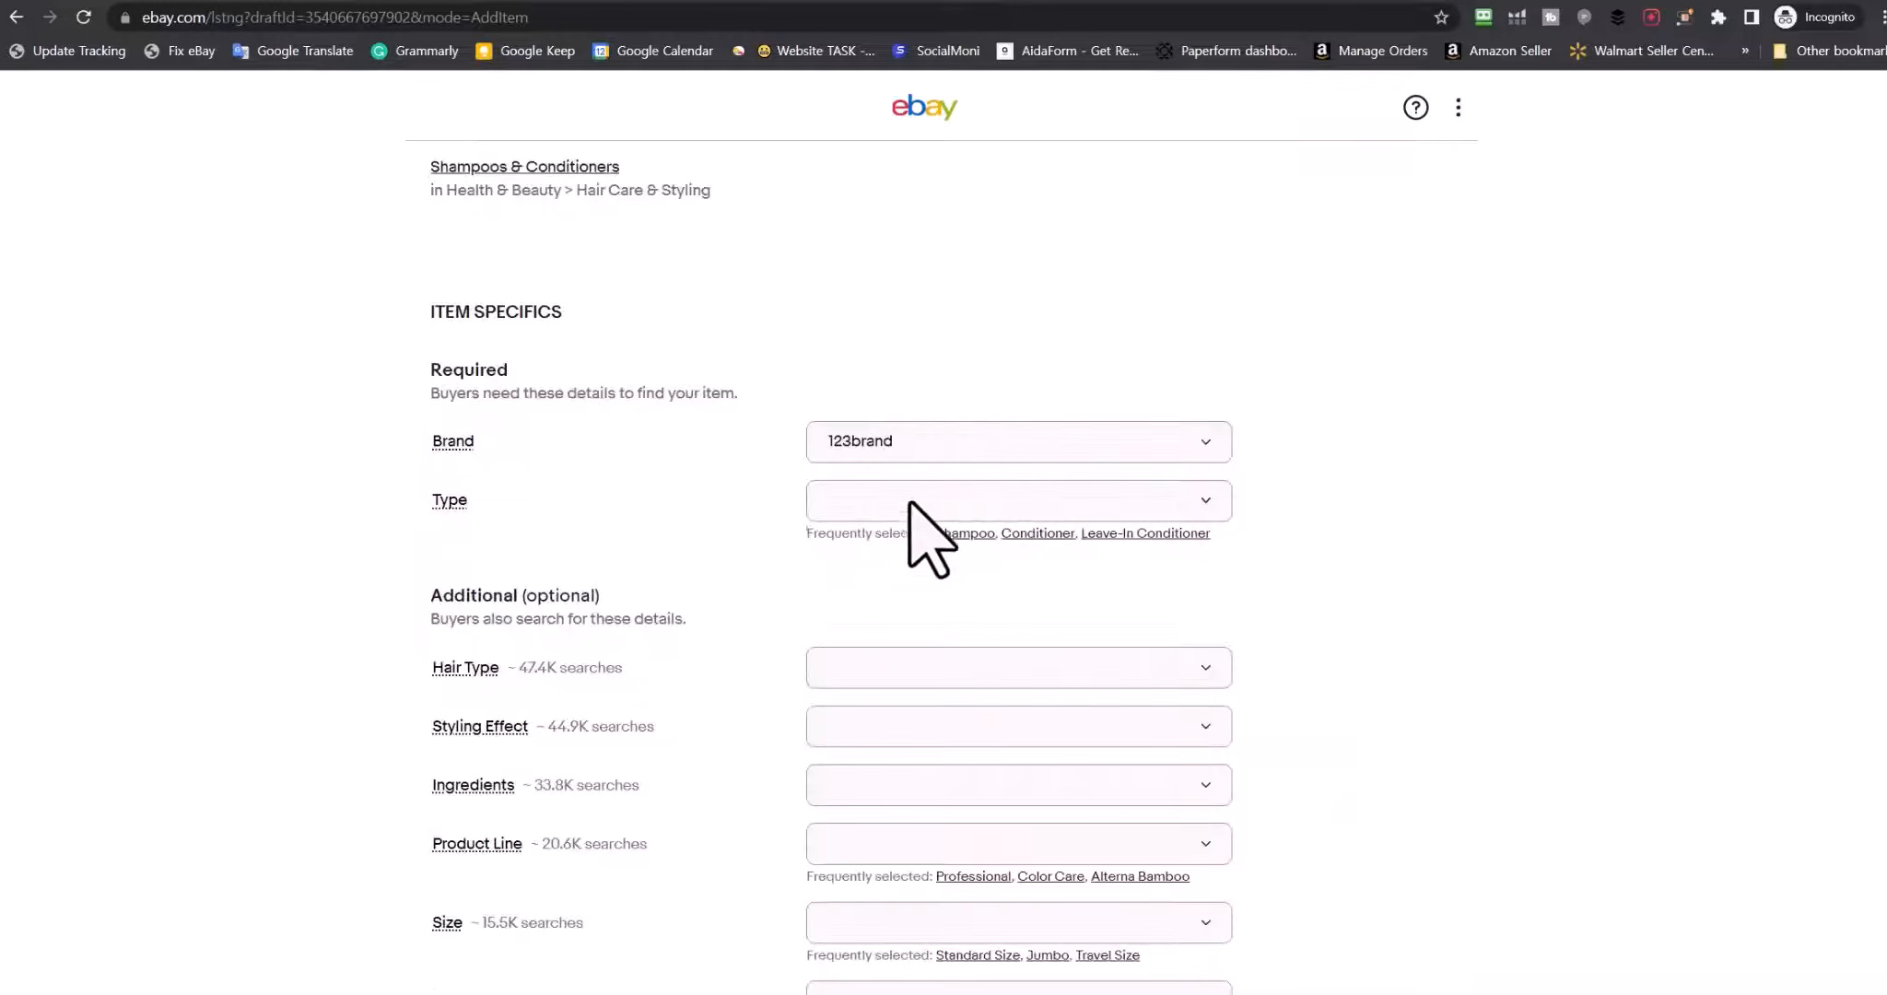
left_click(912, 505)
left_click(871, 634)
scroll(1341, 645, "down", 3)
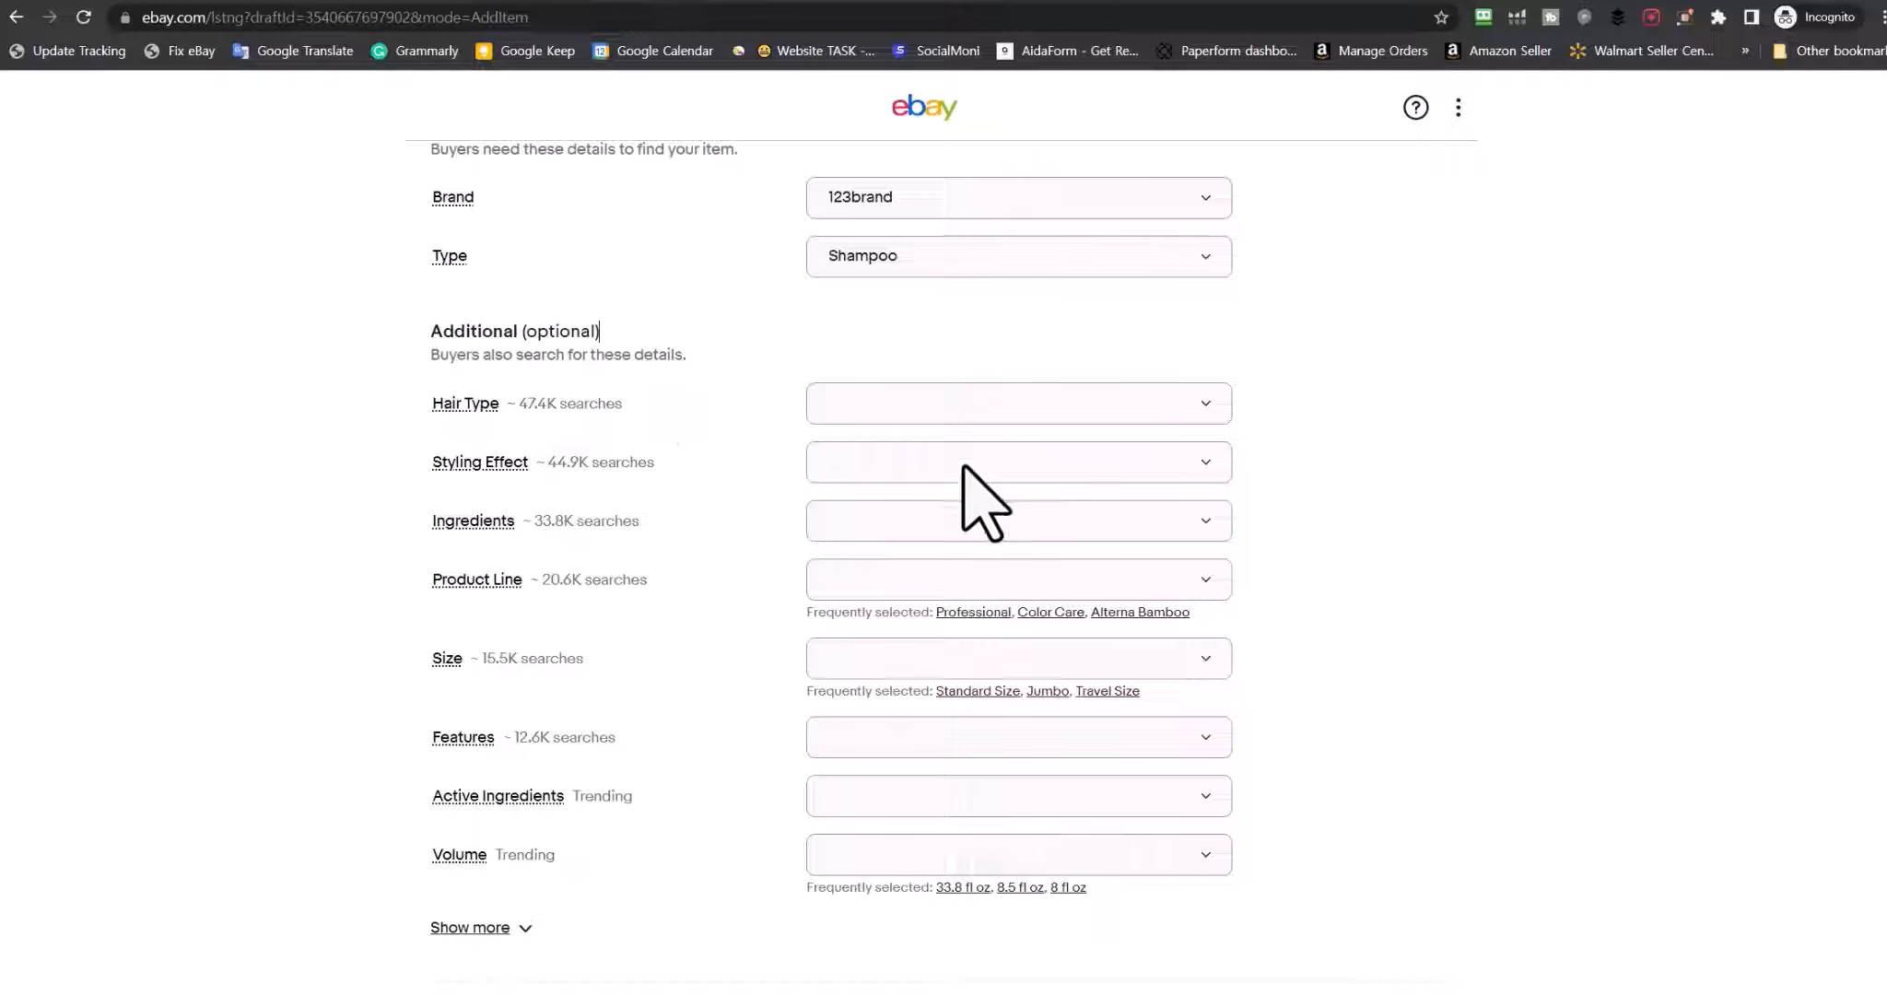
Expand the additional item specifics with Show more and scroll through them
left_click(477, 927)
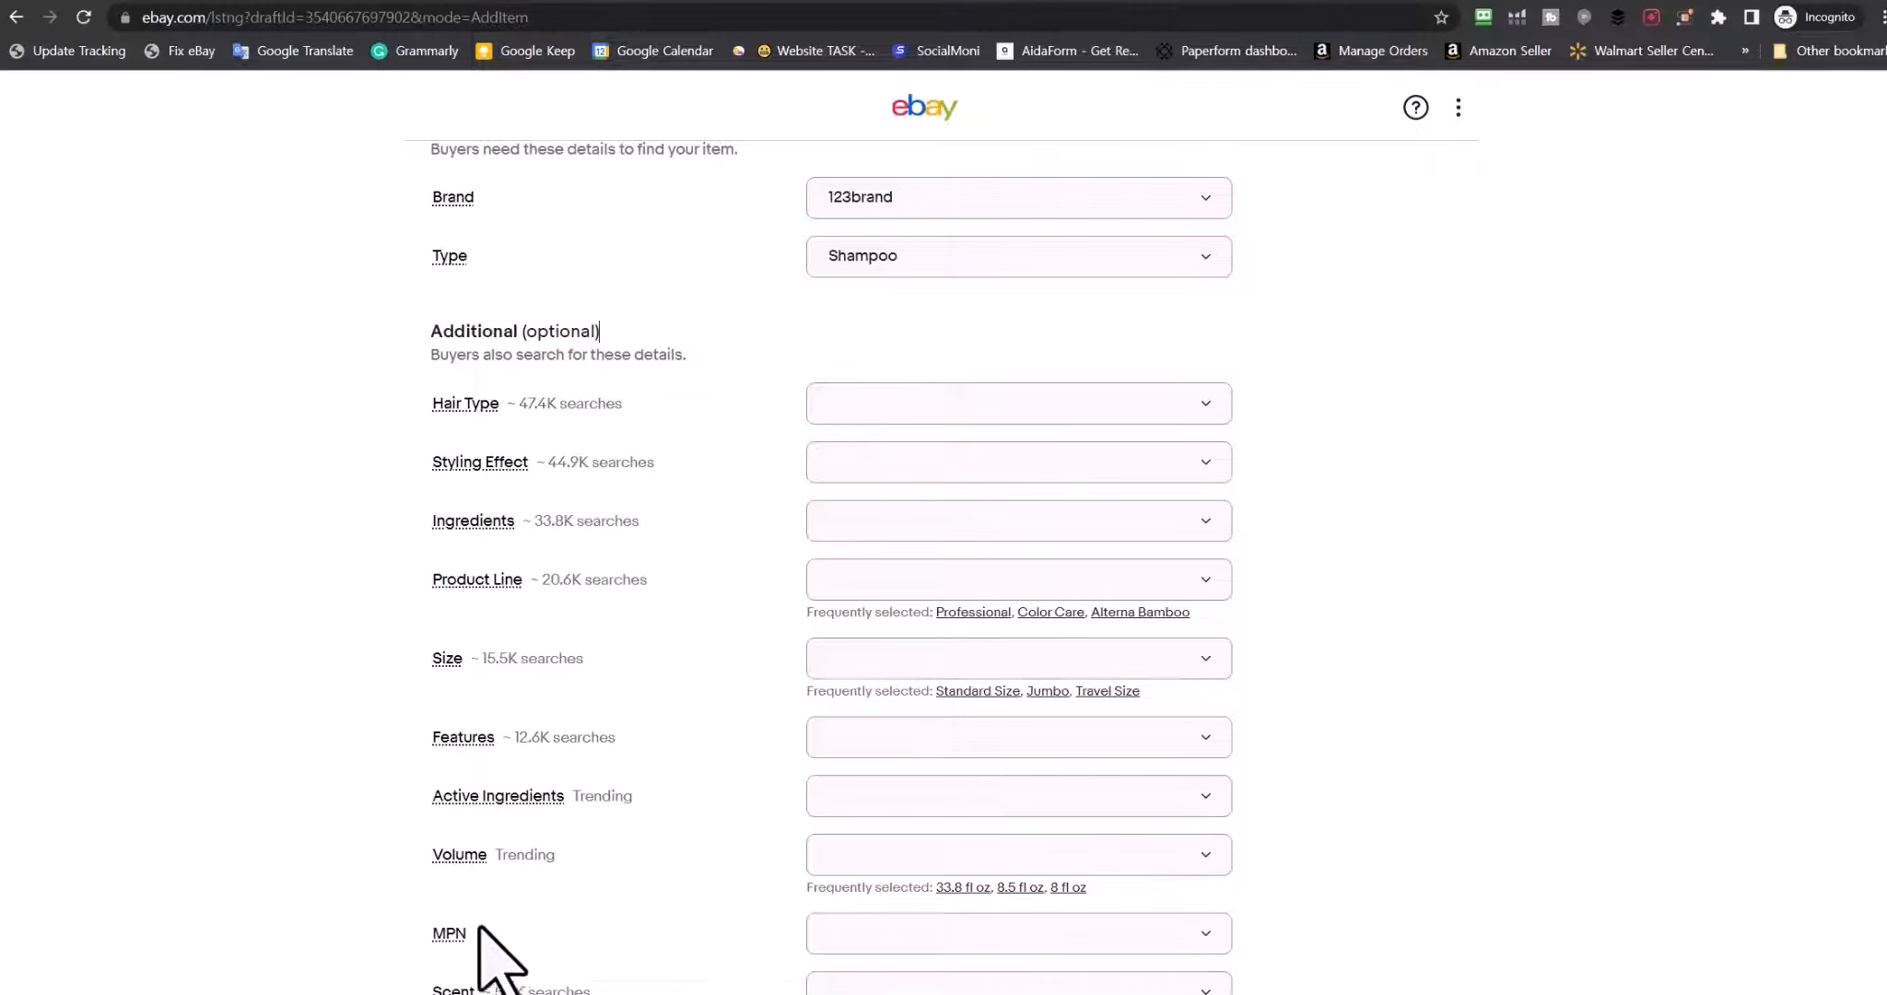
scroll(371, 708, "down", 5)
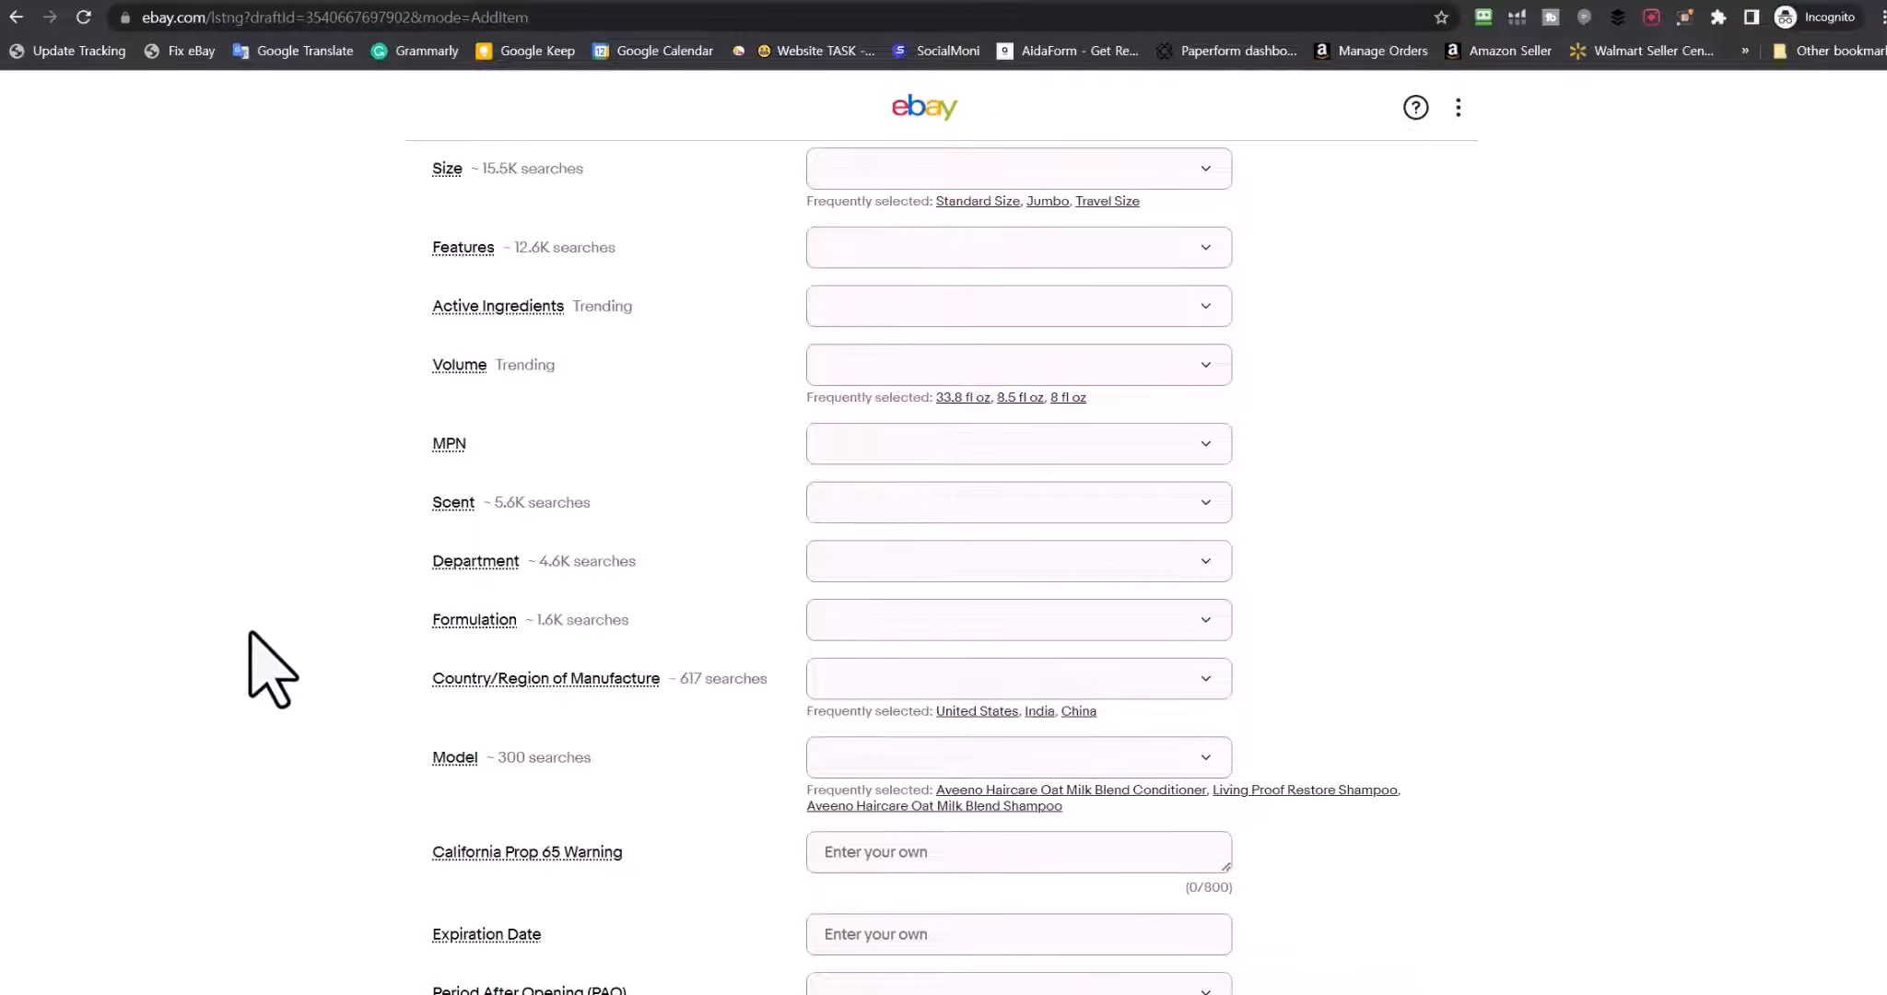
scroll(248, 662, "down", 3)
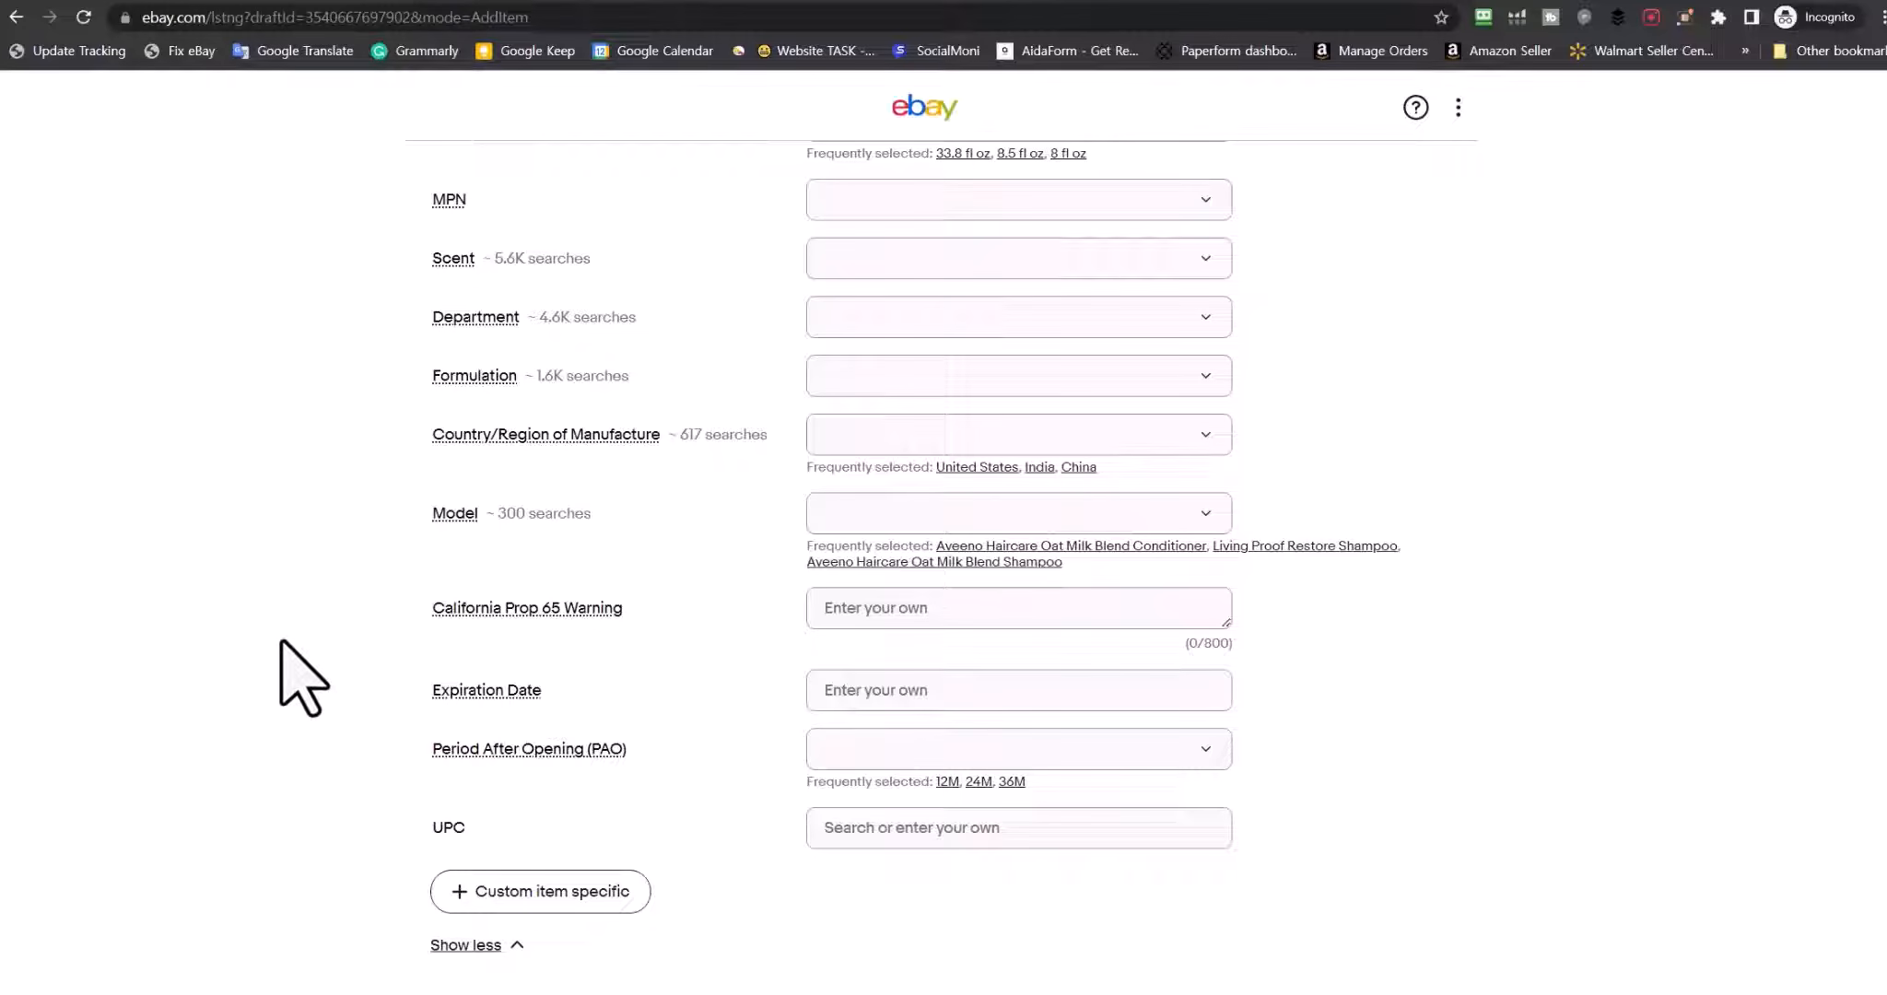
scroll(307, 594, "down", 3)
scroll(307, 594, "down", 5)
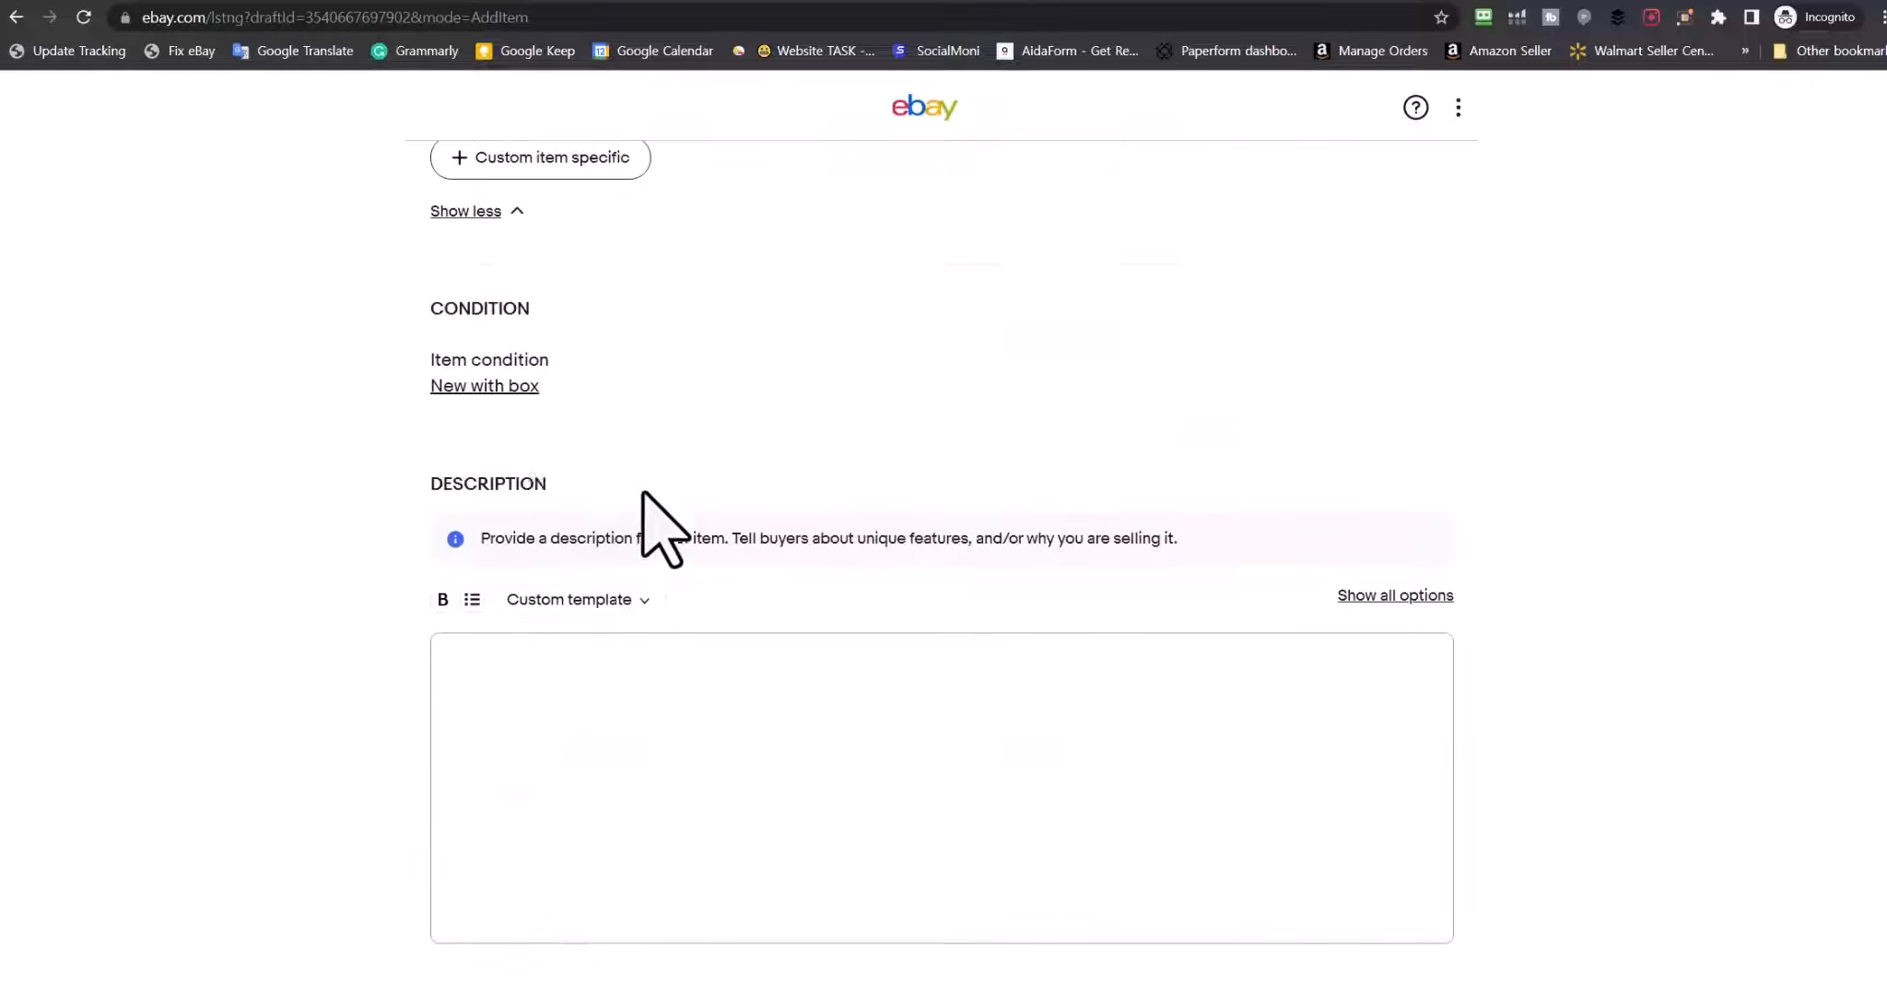
left_click(478, 387)
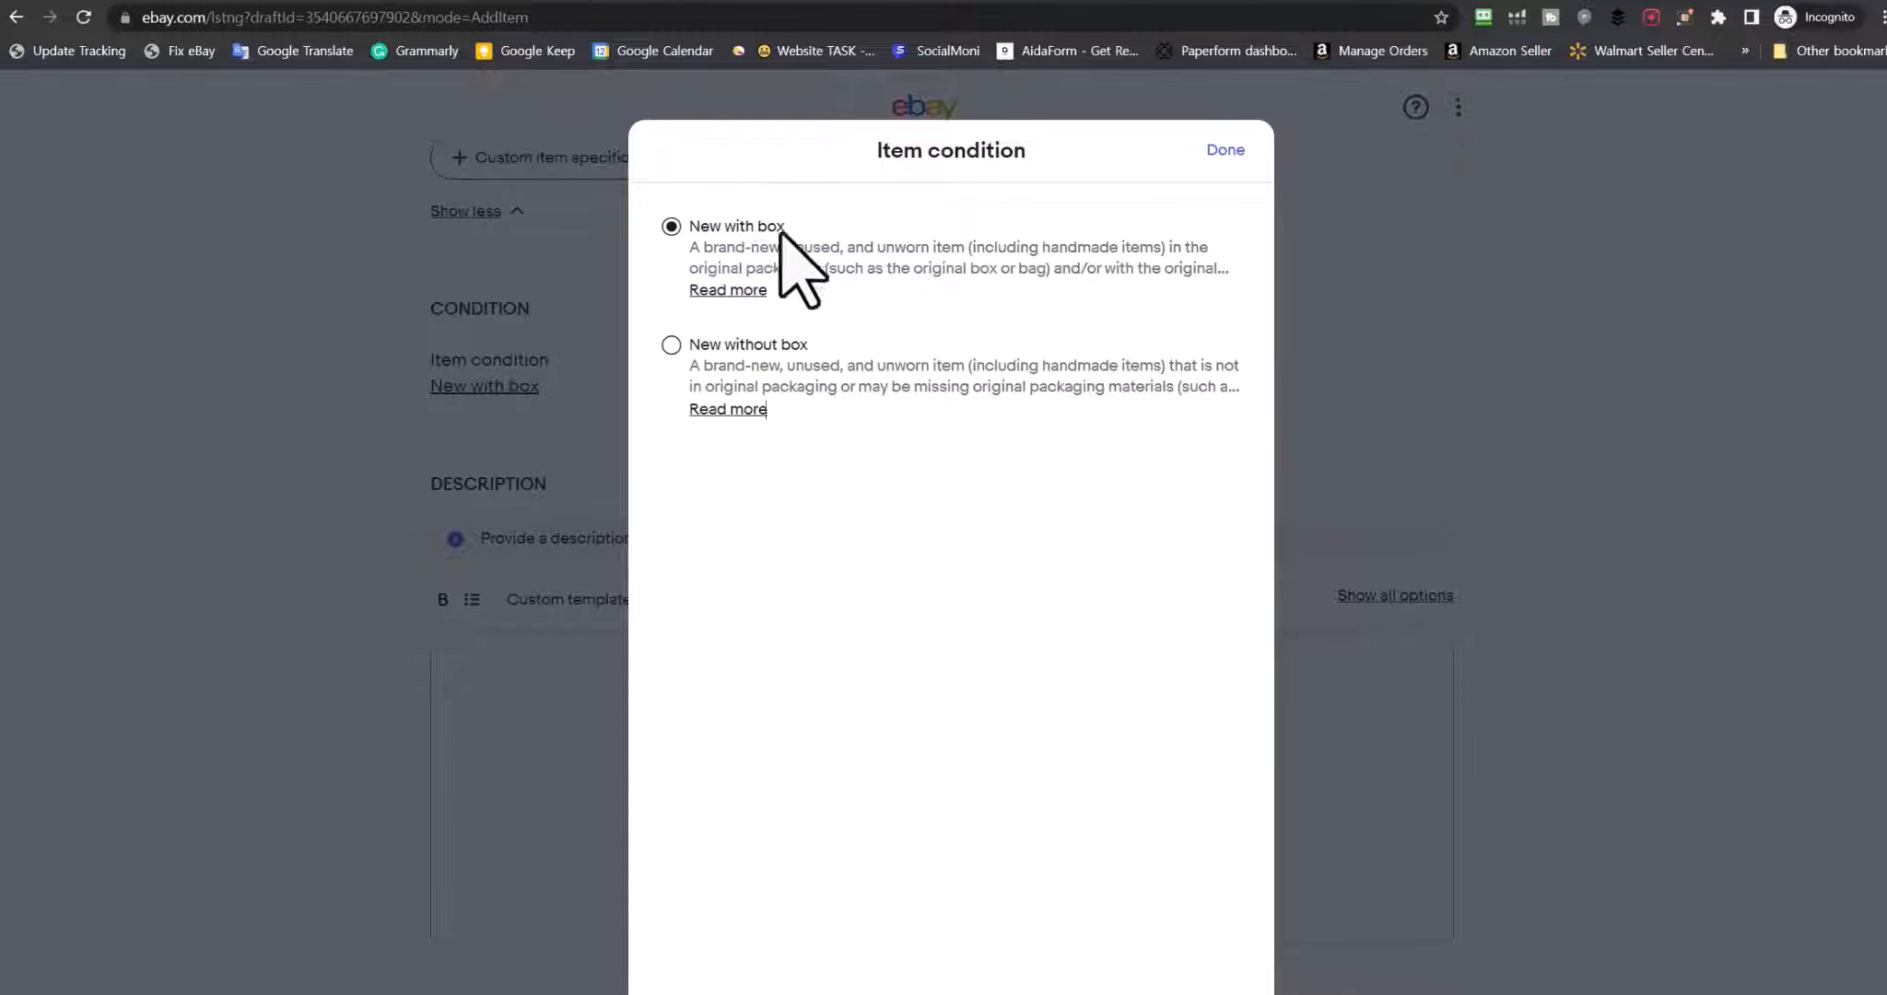
left_click(1225, 150)
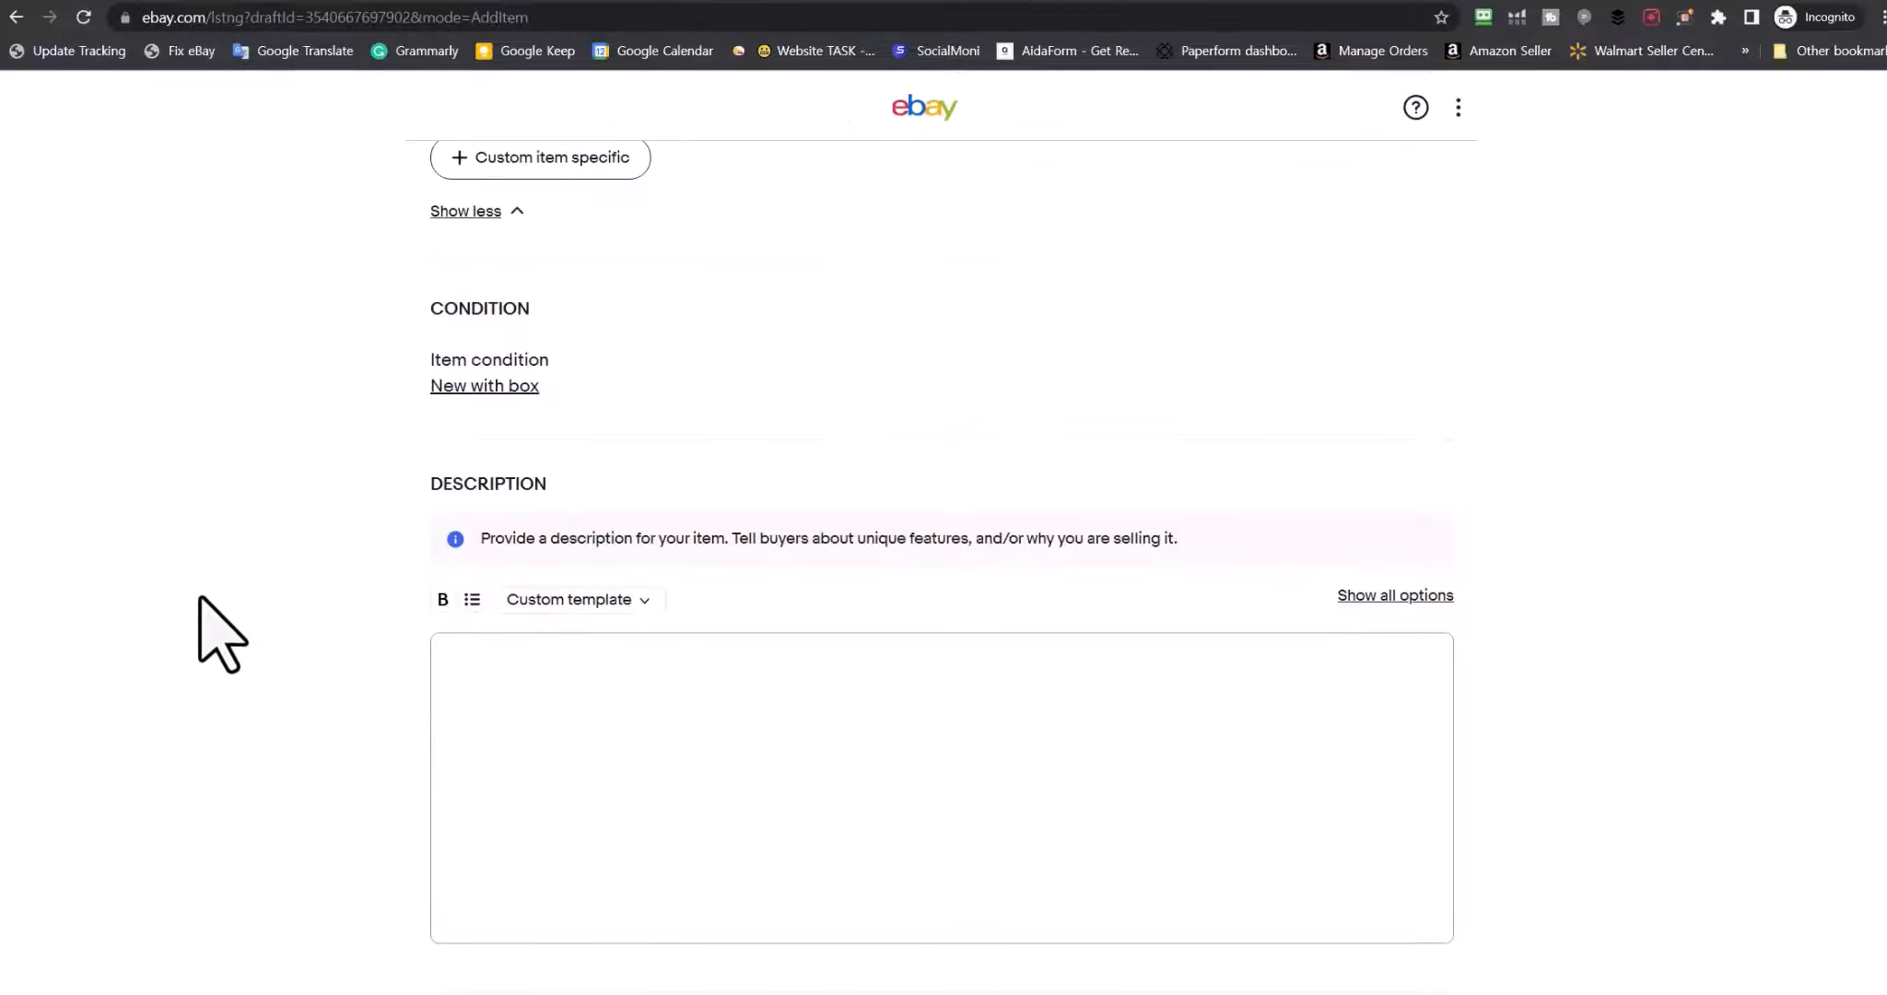
scroll(203, 598, "down", 2)
scroll(653, 476, "down", 1)
left_click(645, 505)
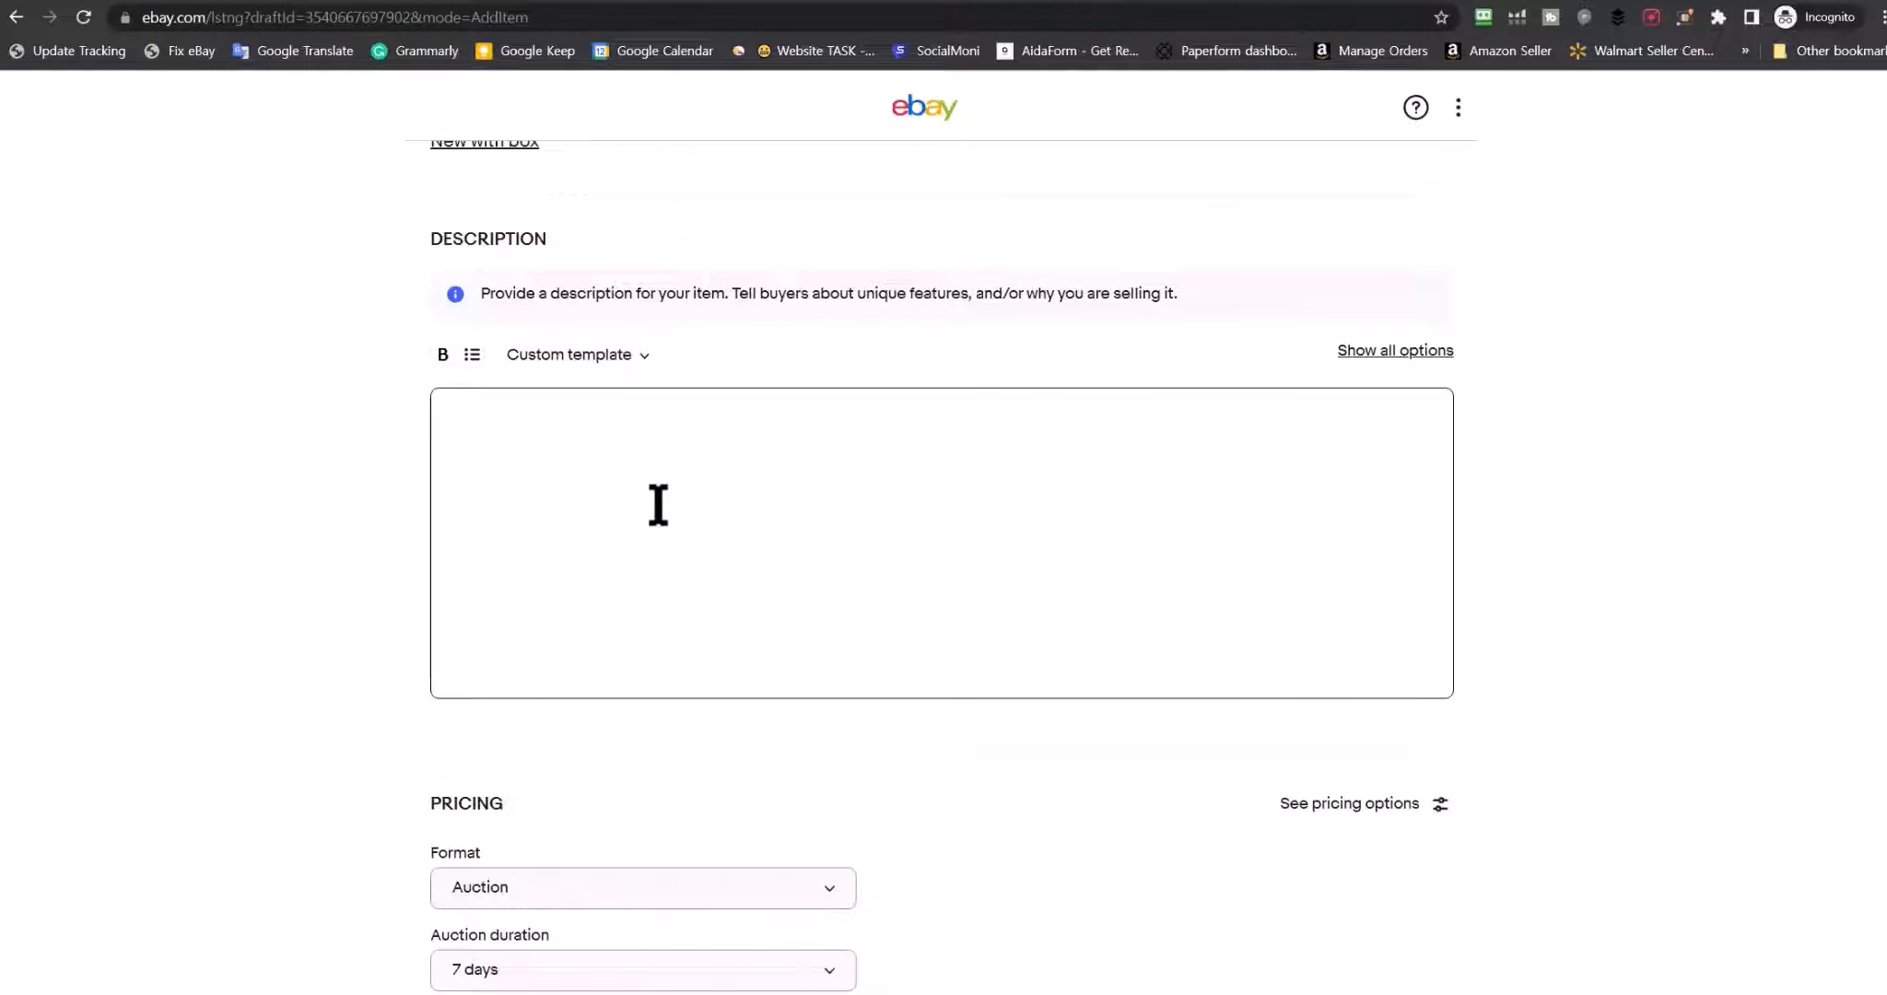
Try bold, a bulleted list and the template options on the description, then dismiss them
left_click(442, 354)
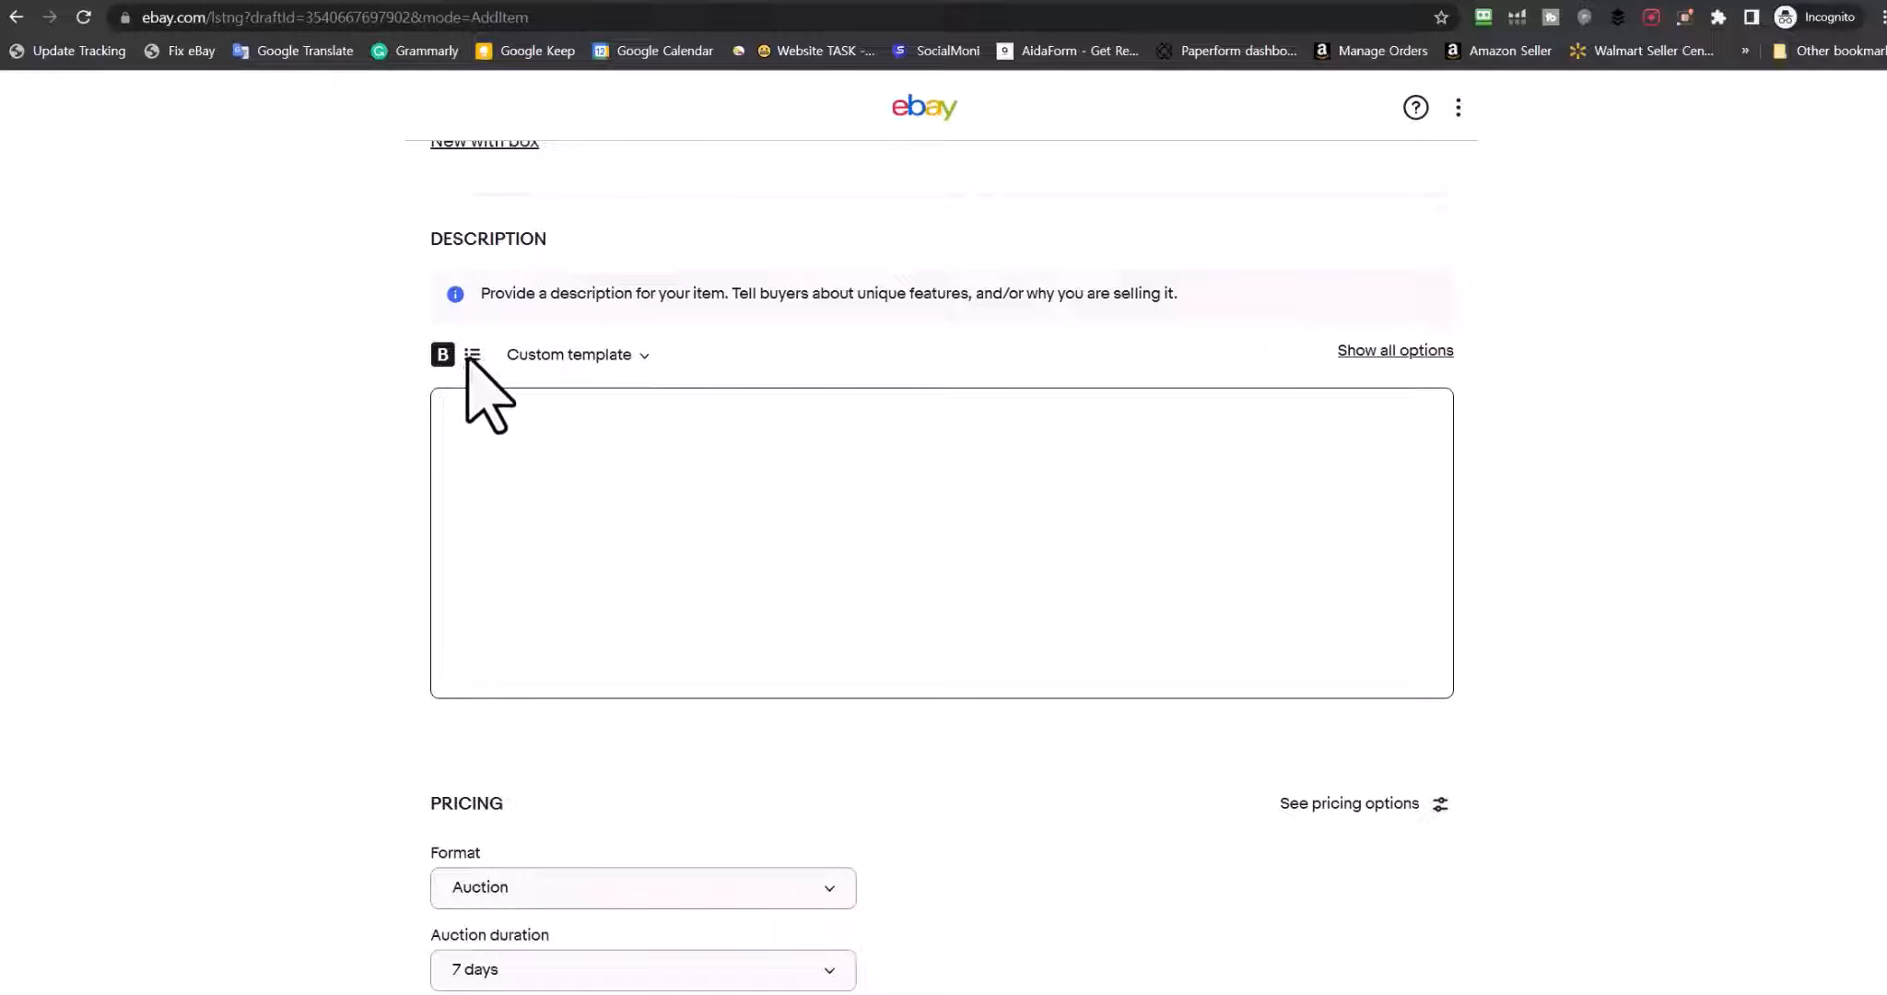
left_click(472, 354)
left_click(607, 358)
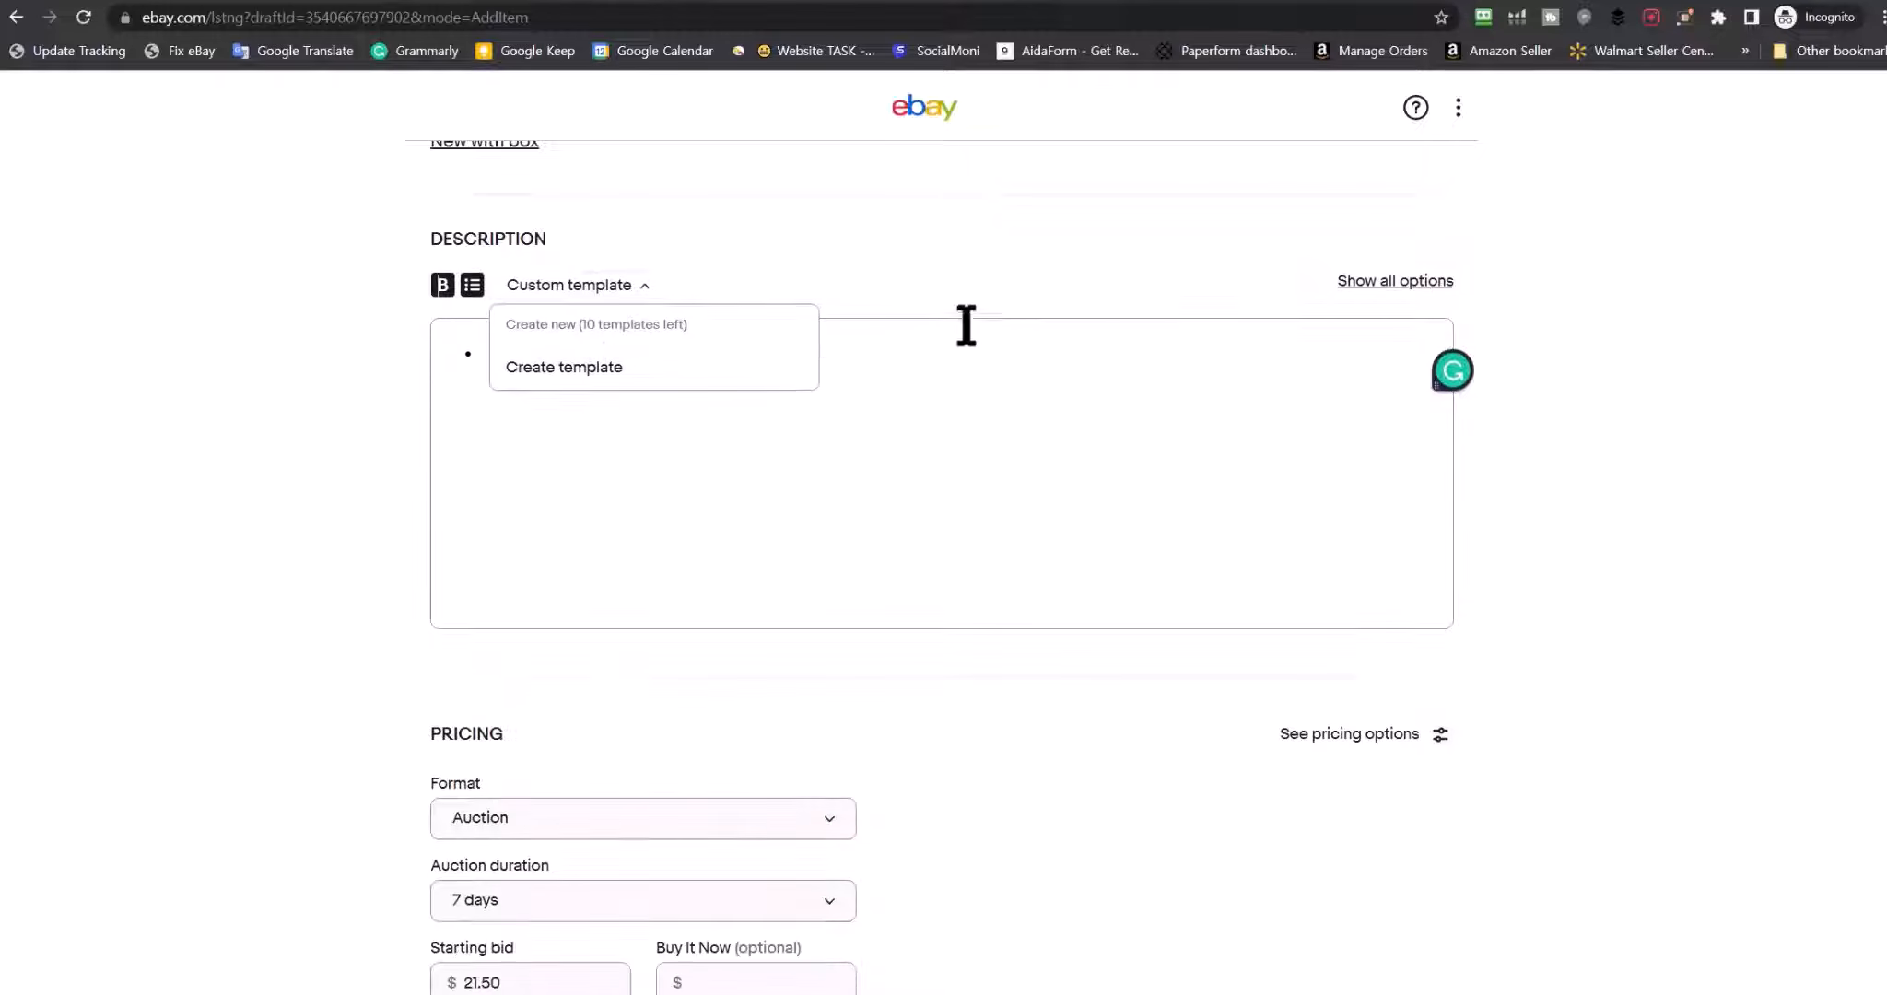
left_click(1326, 295)
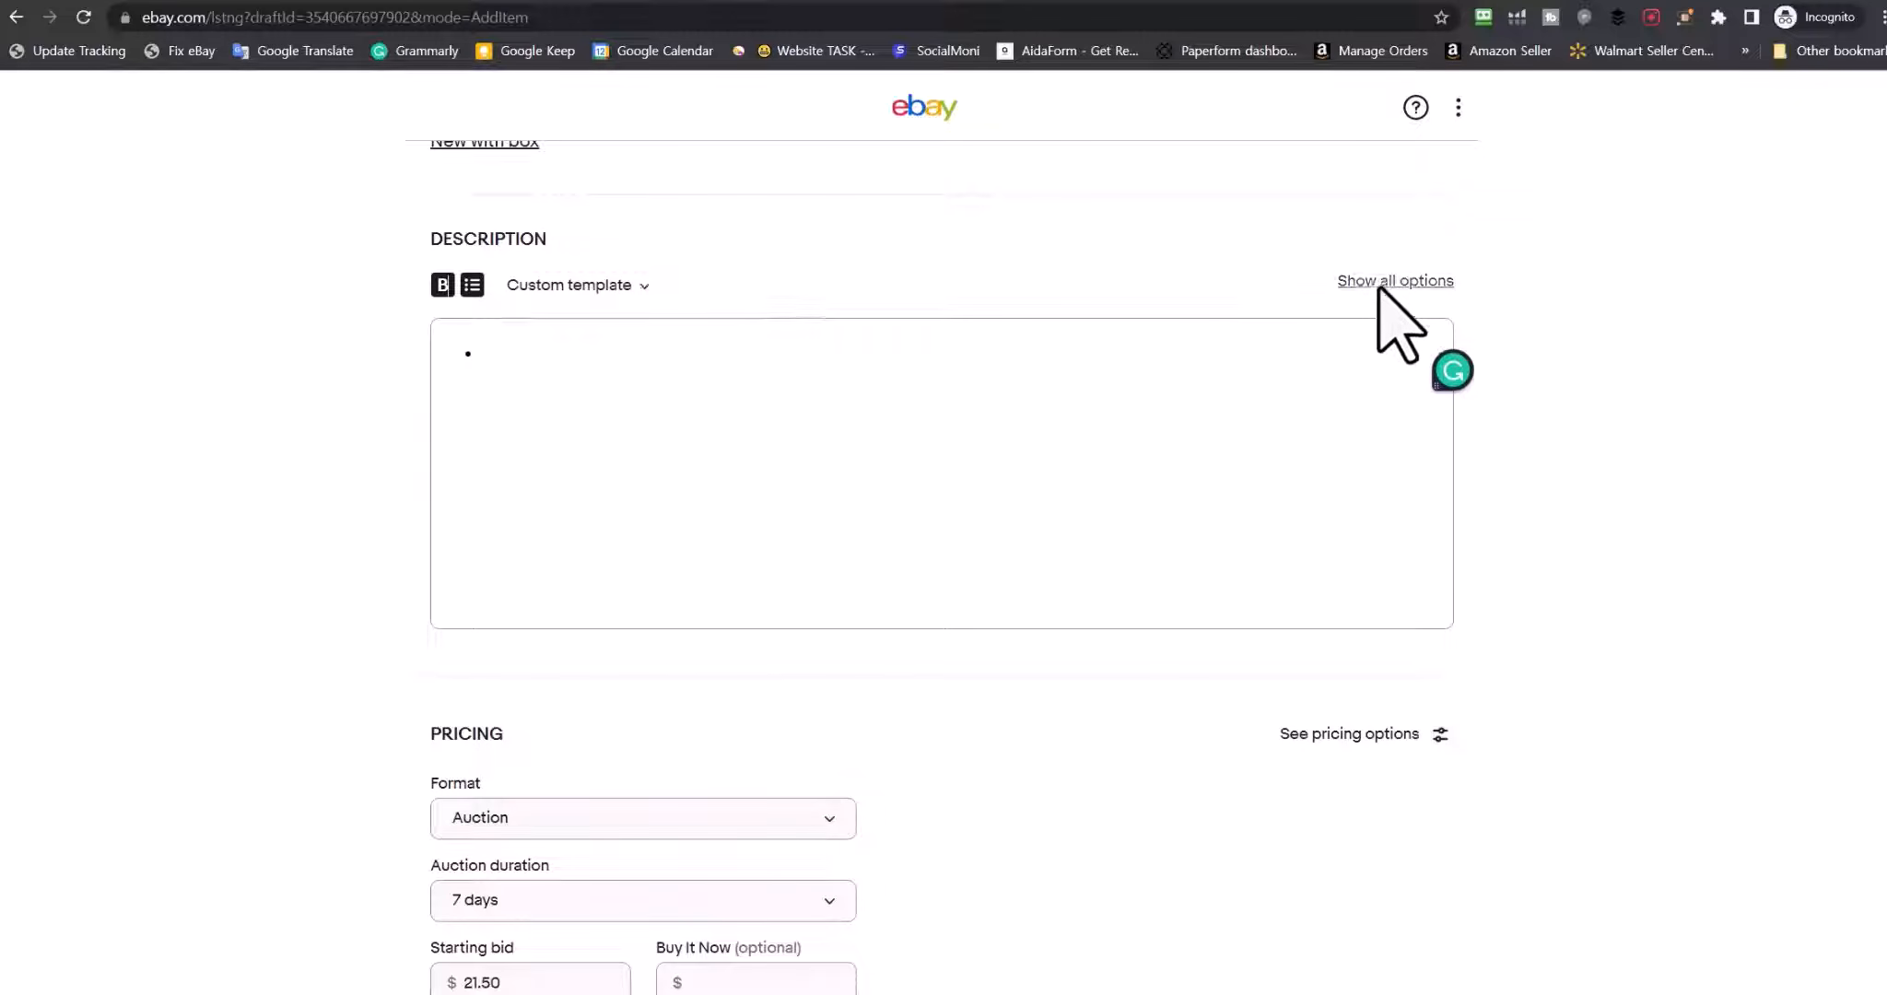
Unlock the full formatting toolbar and delete the leftover HTML in the description's code view
left_click(1380, 286)
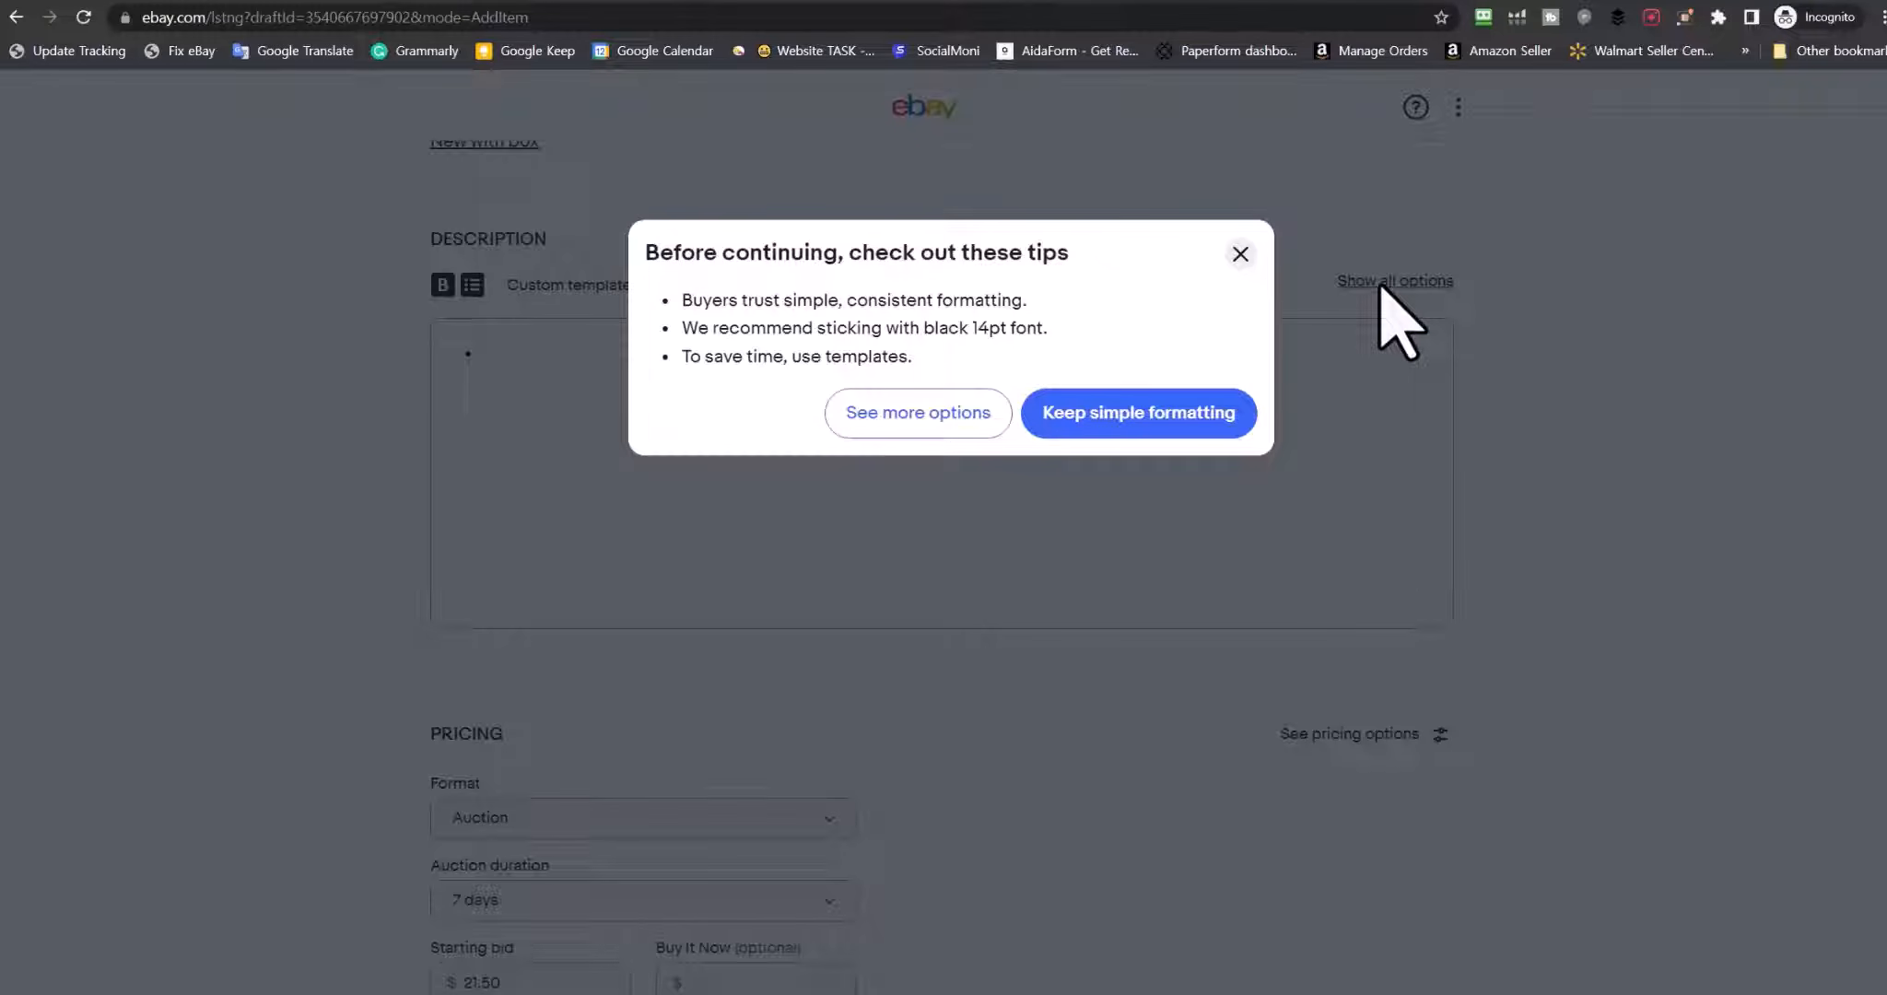
left_click(899, 414)
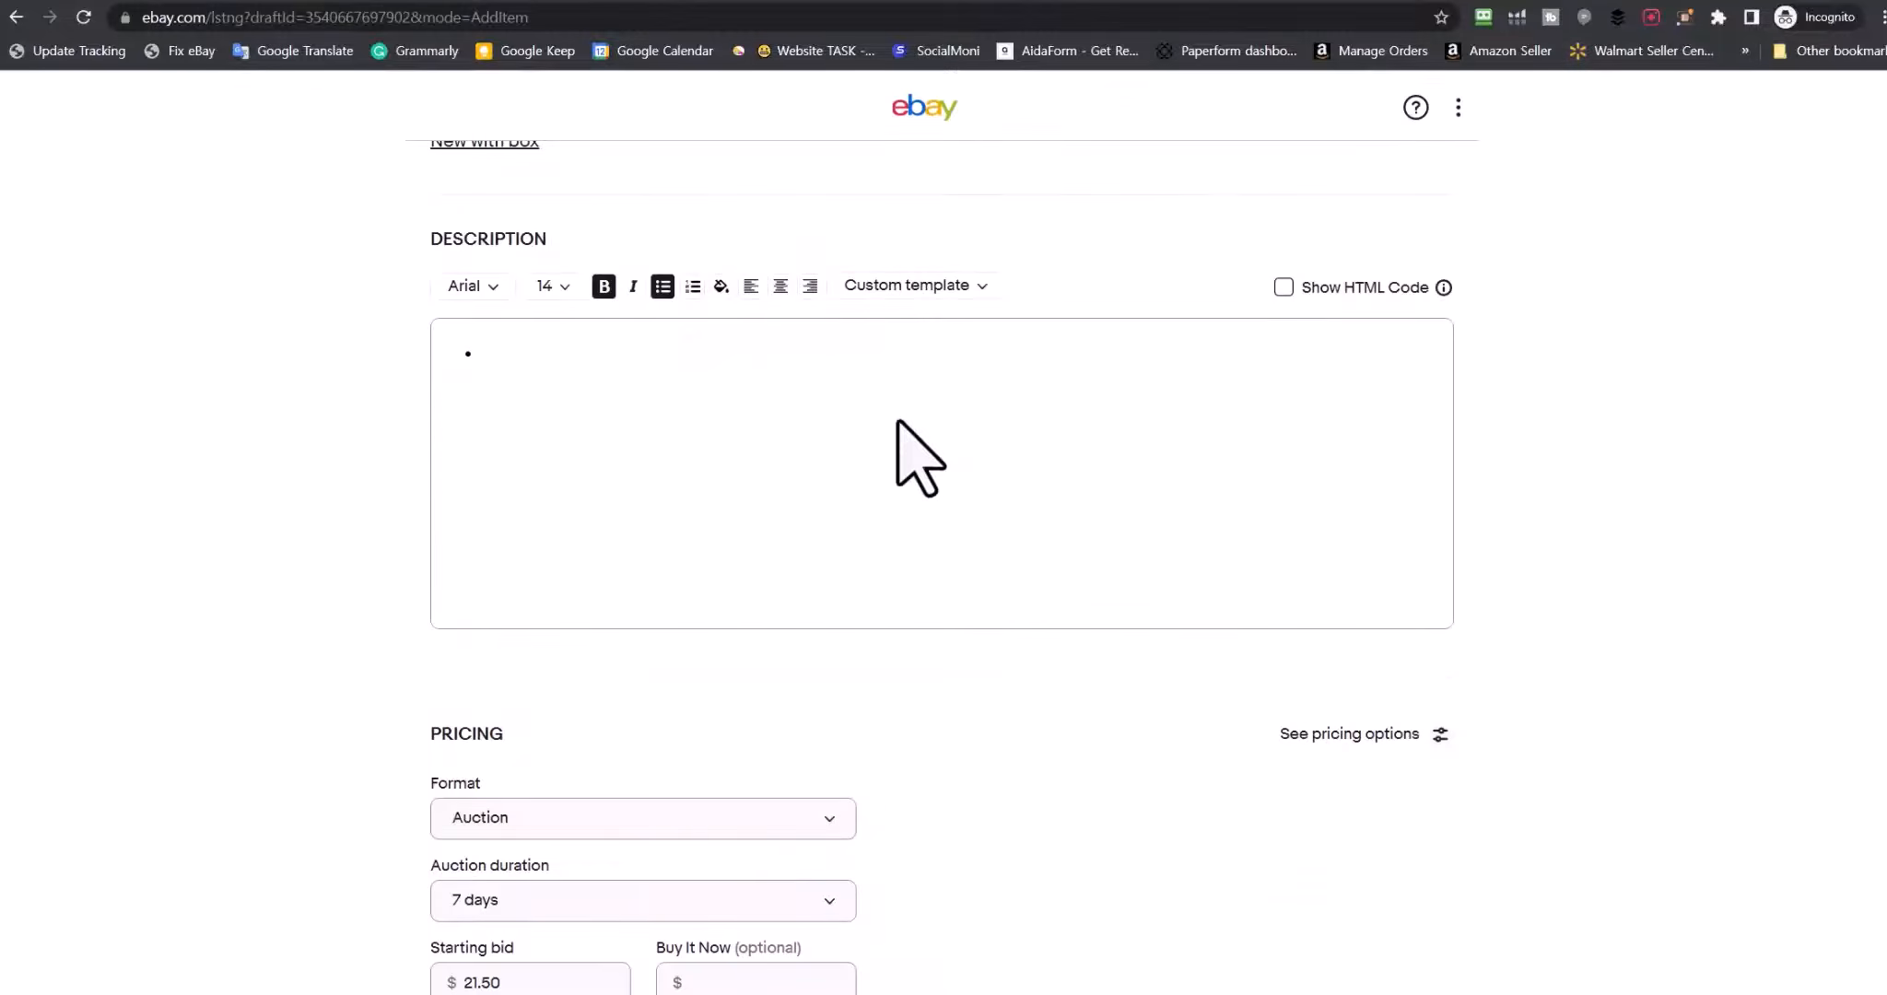
left_click(1284, 286)
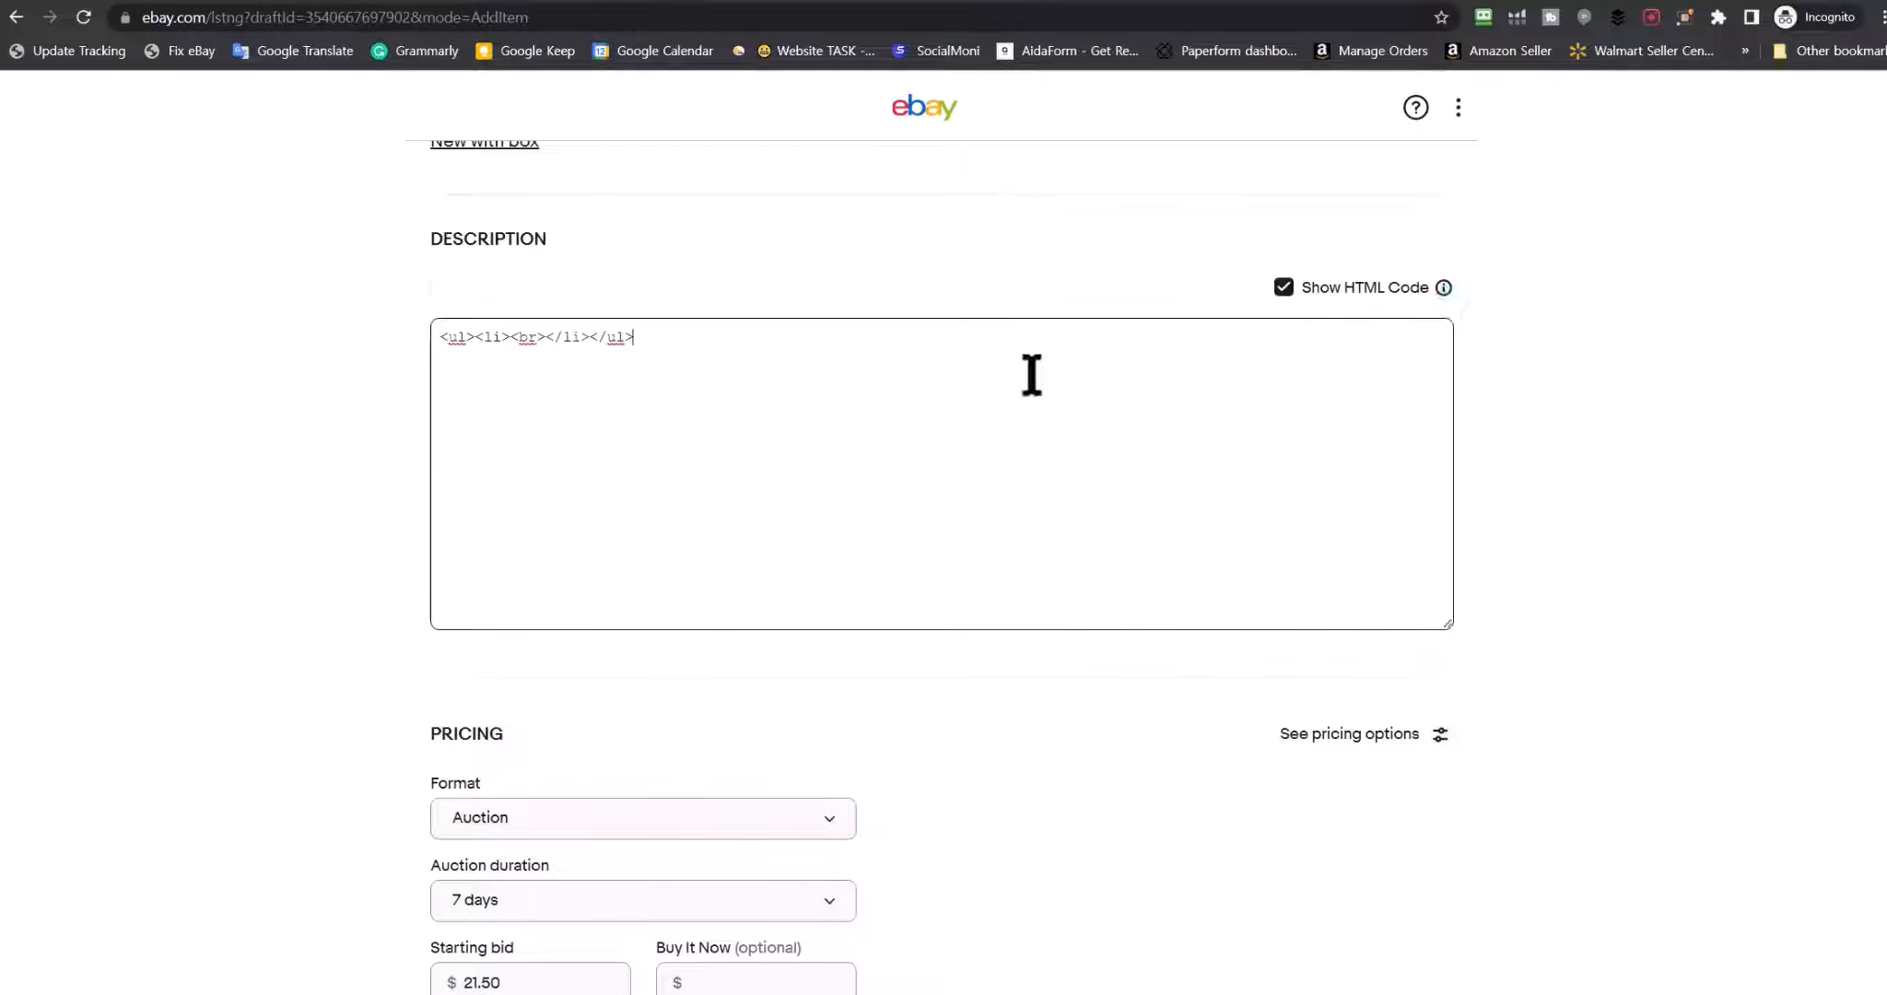
left_click_drag(707, 356, 379, 371)
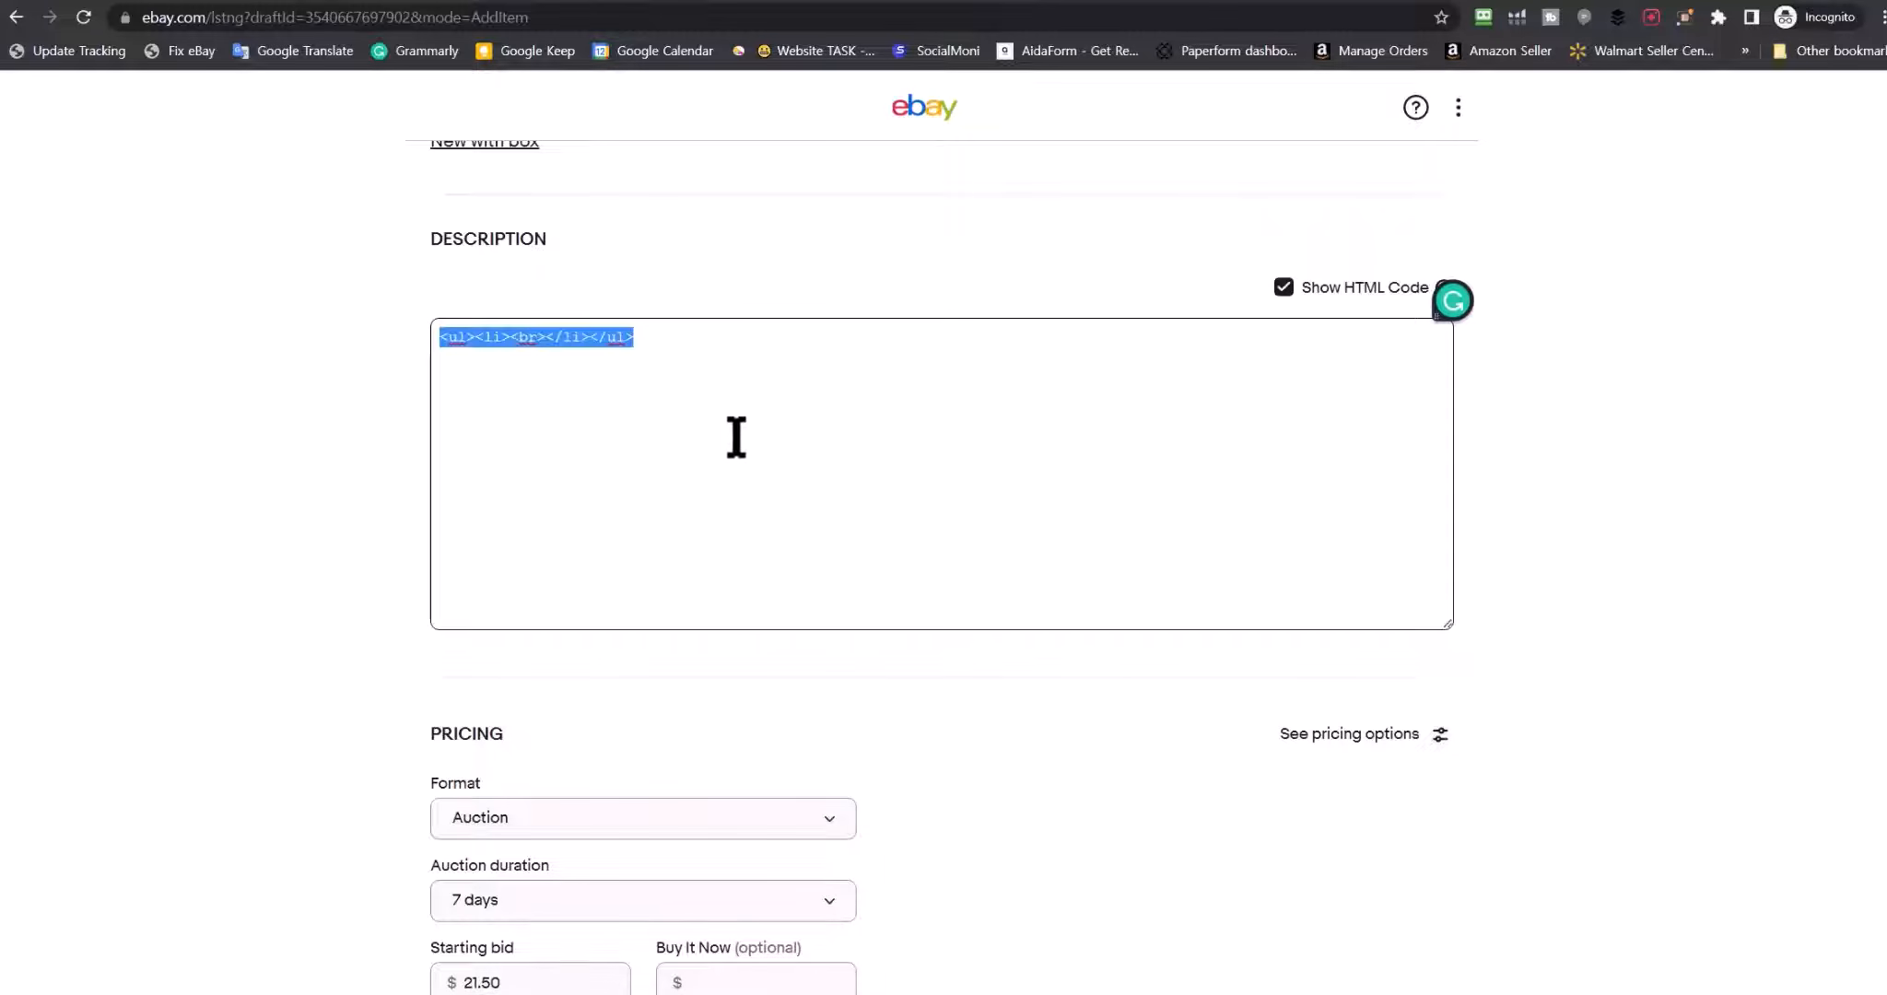
key("BackSpace")
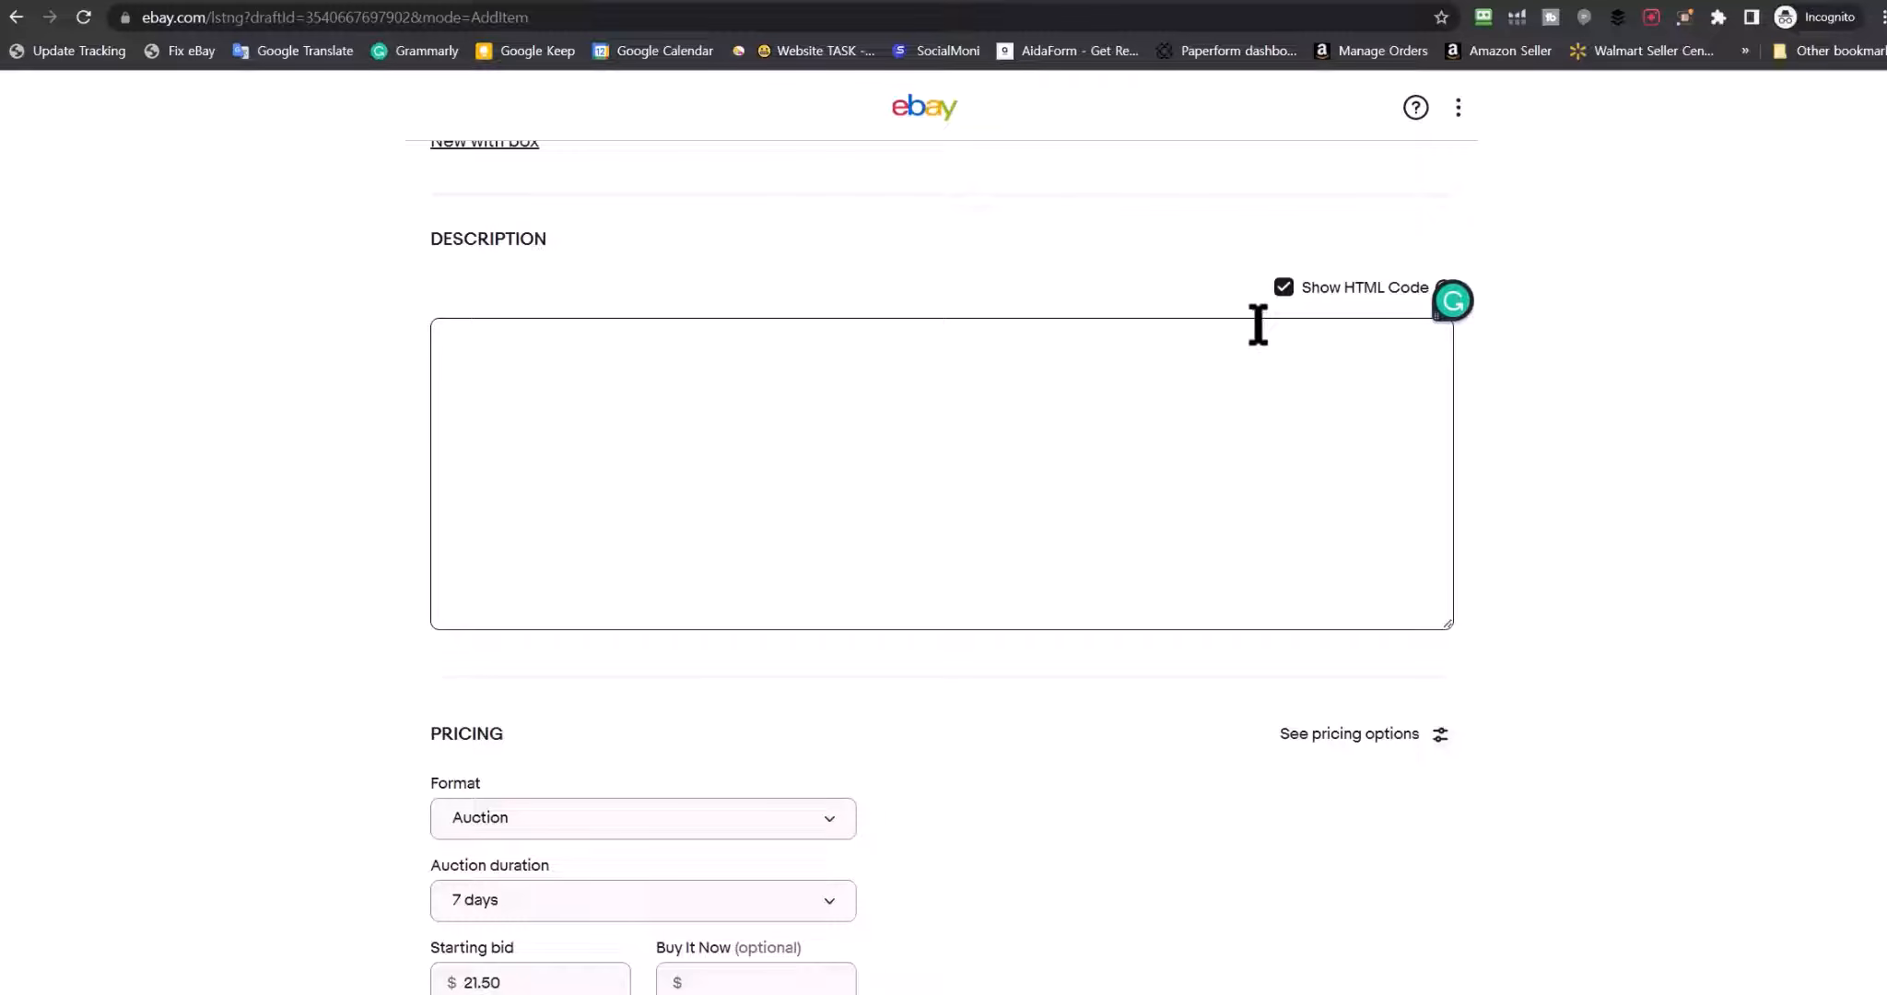
Return the now-empty description to rich-text editing mode
left_click(1284, 287)
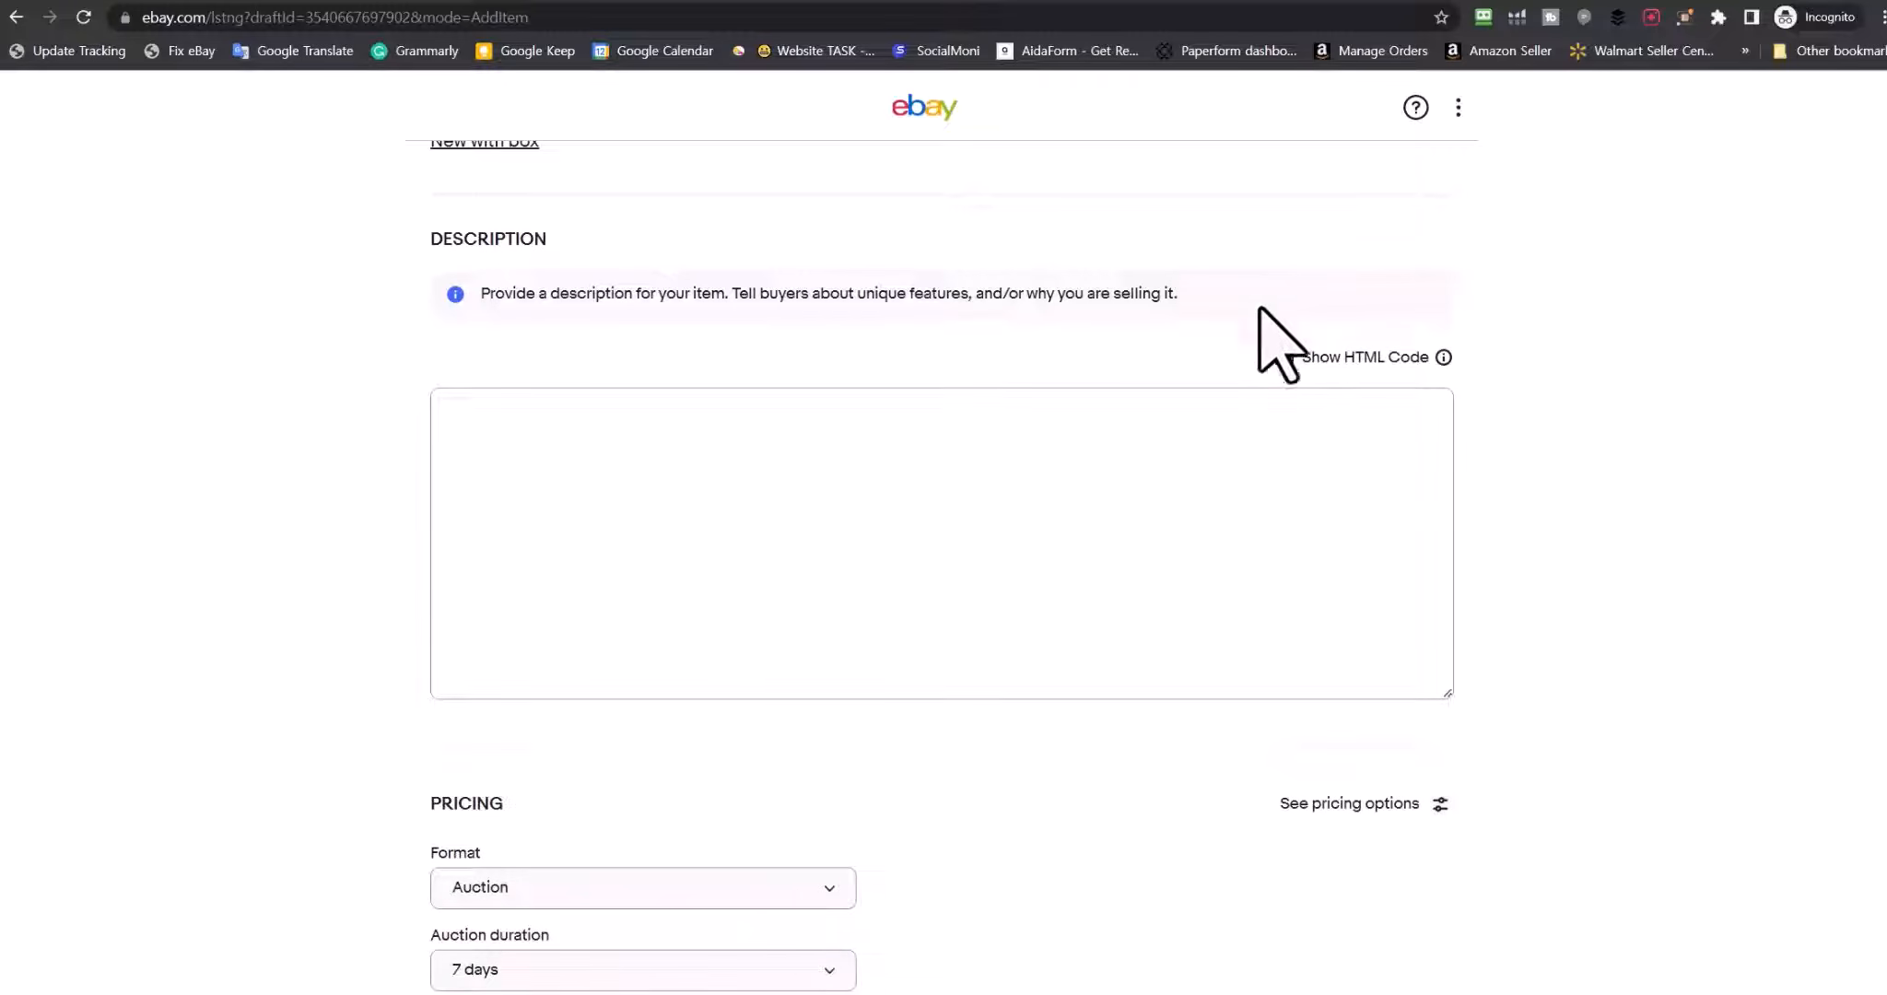
left_click(1284, 357)
left_click(438, 436)
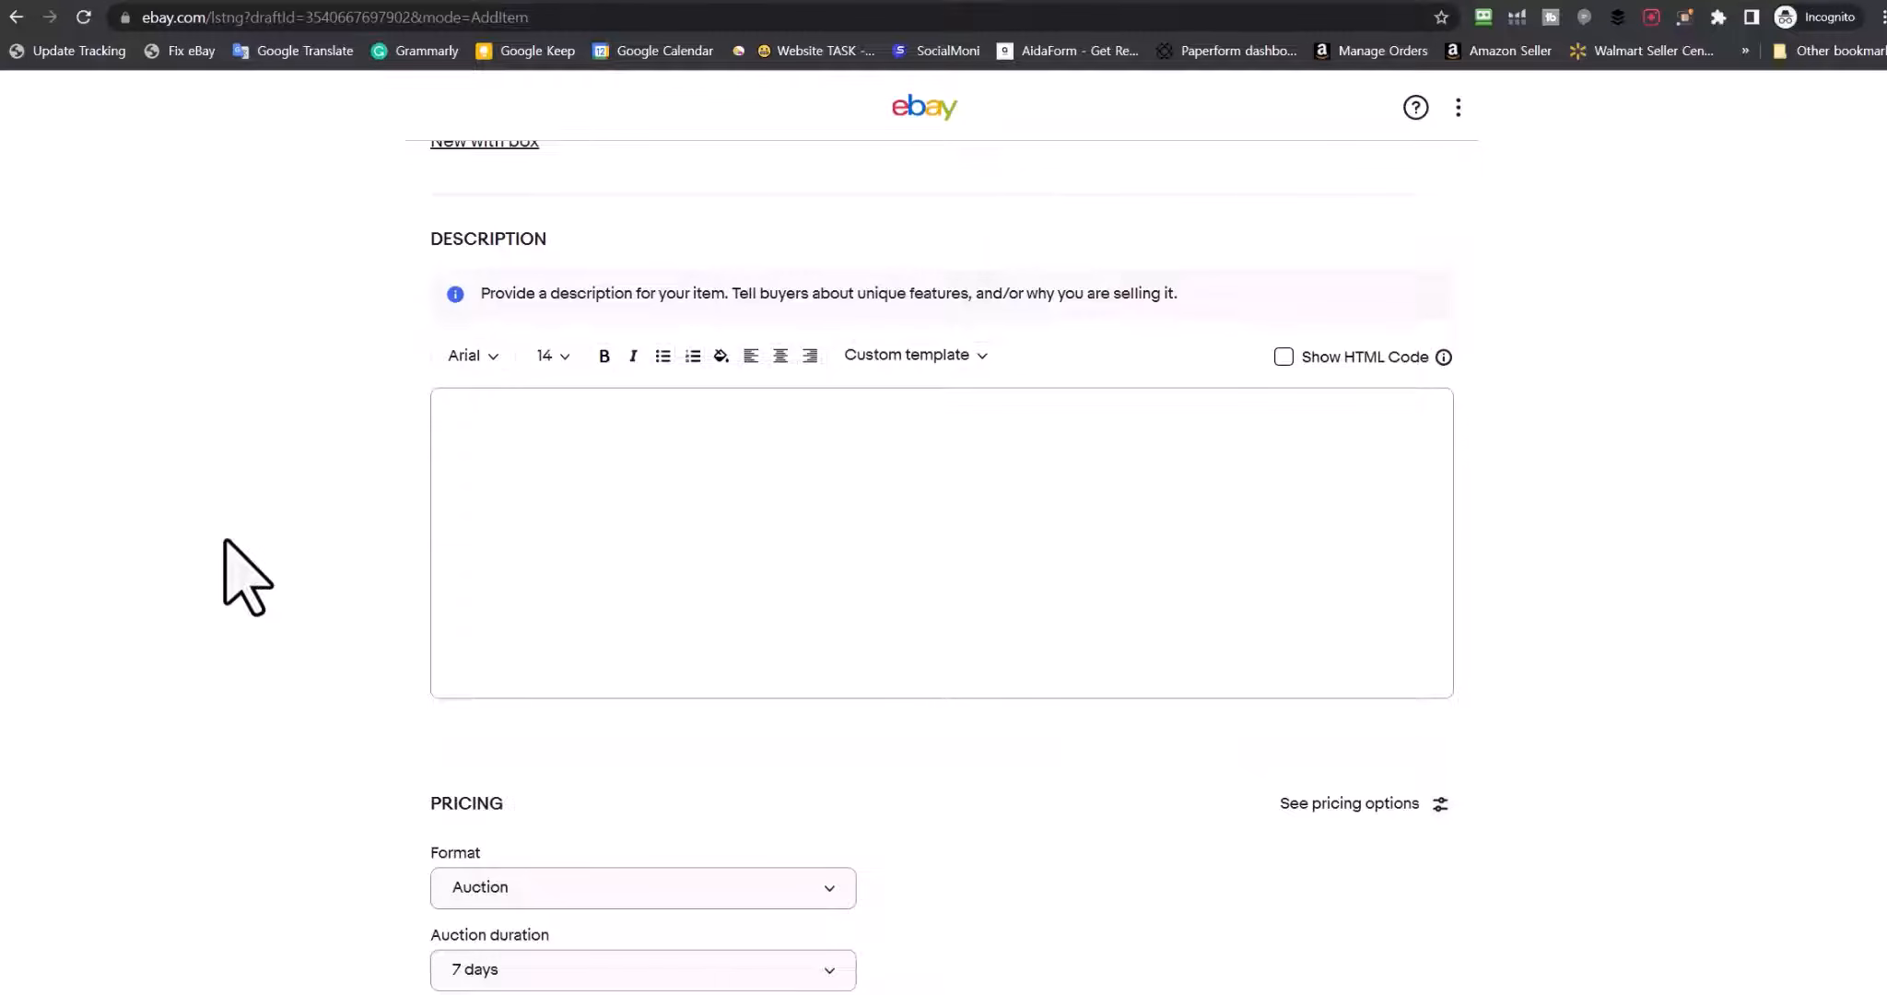
scroll(247, 576, "up", 20)
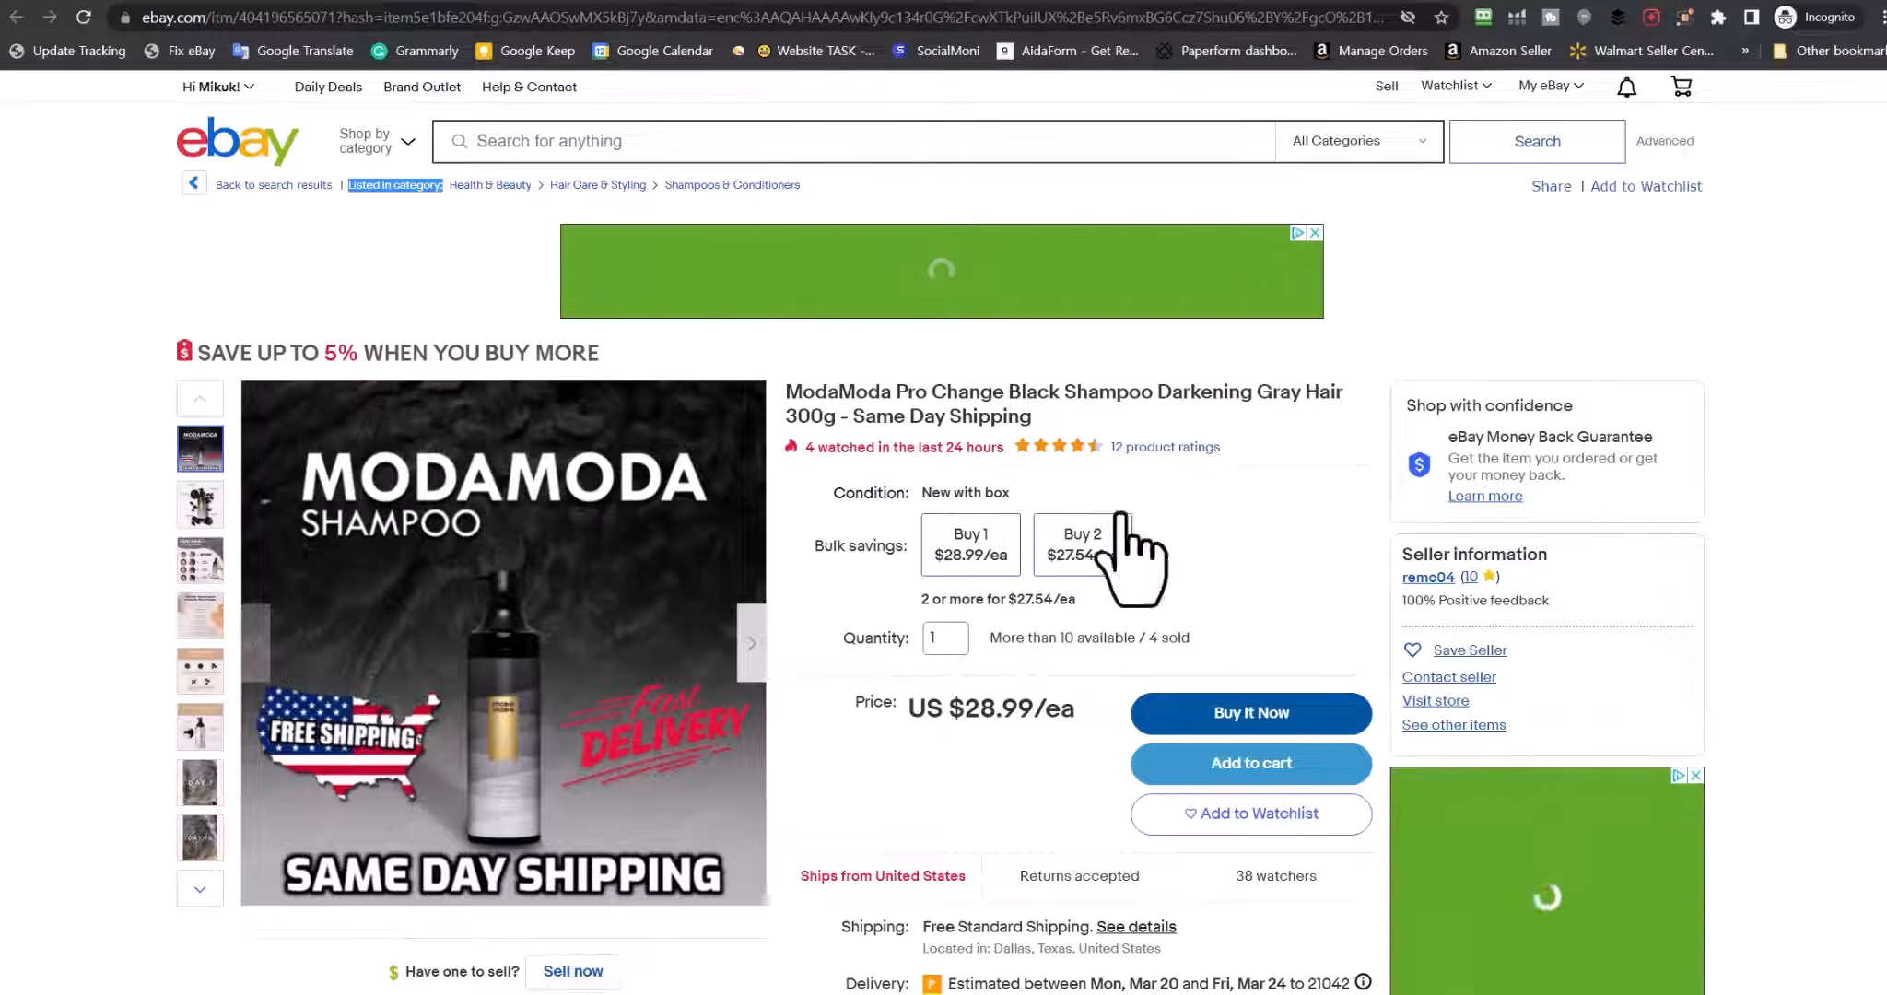
Browse the competitor ModaModa shampoo's photos and item specifics, then go back to the draft
scroll(1014, 497, "down", 1)
scroll(922, 506, "up", 1)
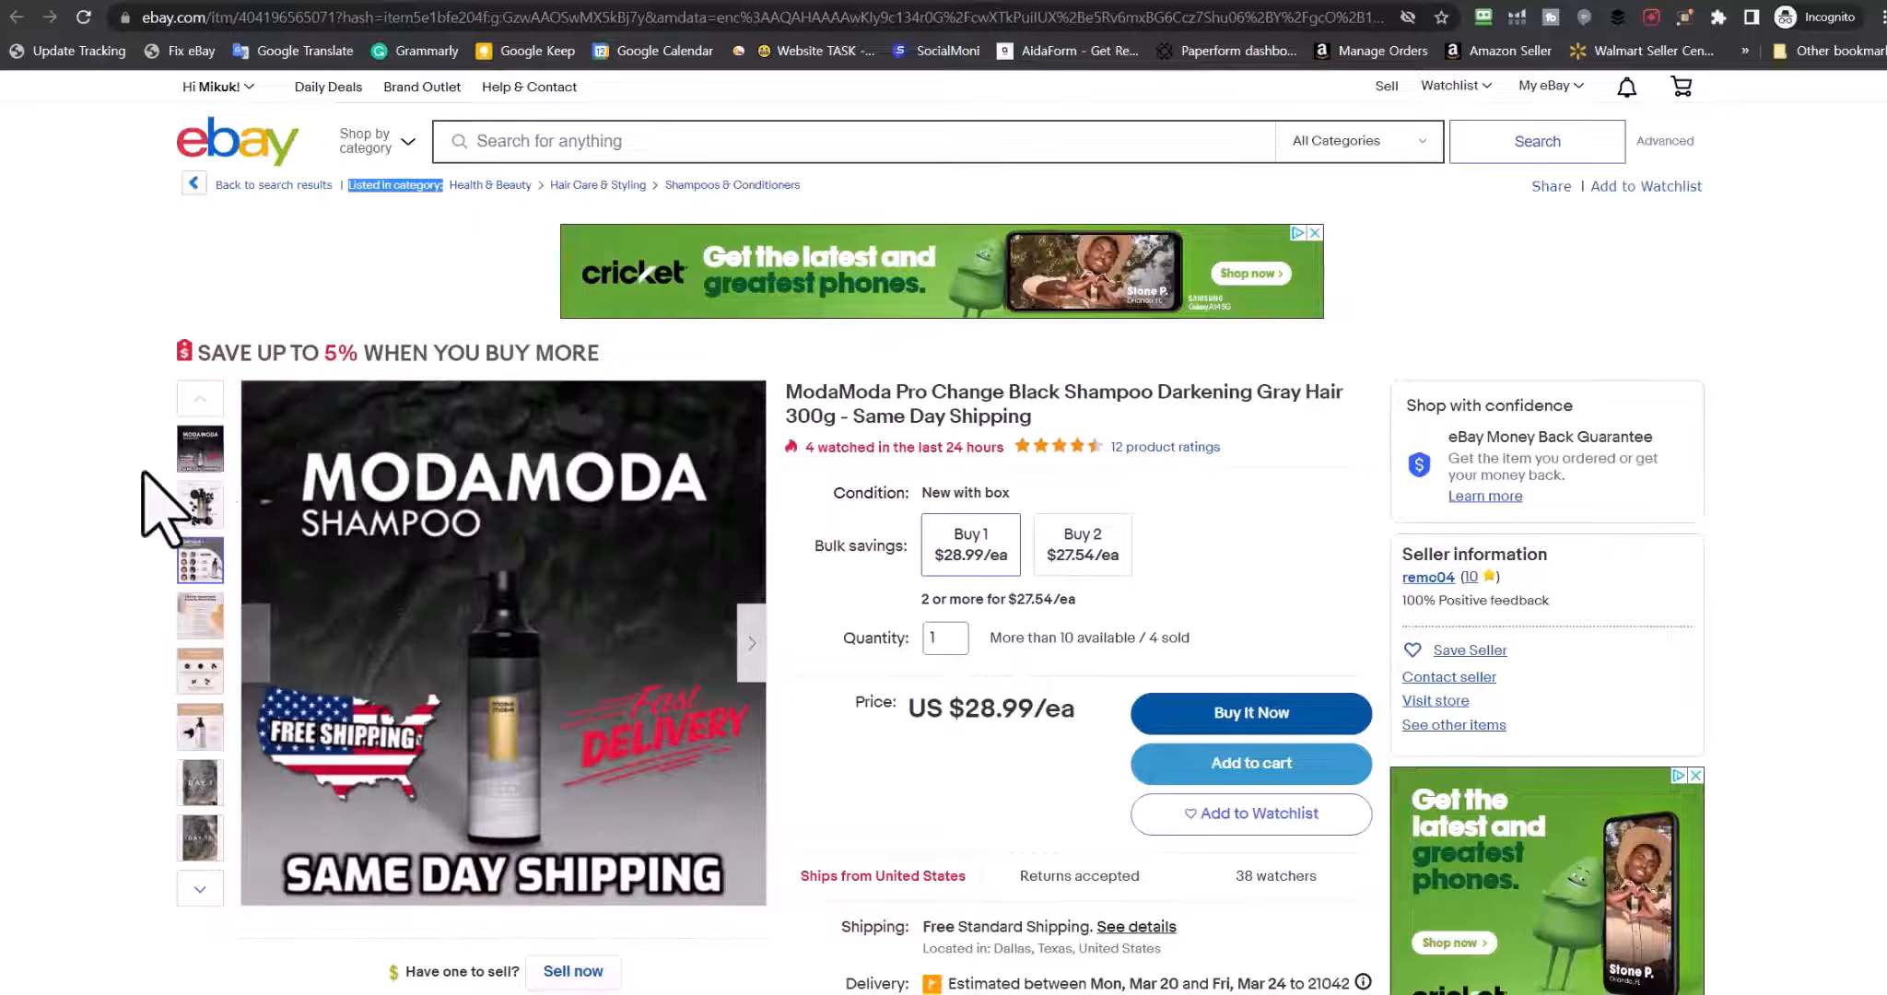
left_click(189, 450)
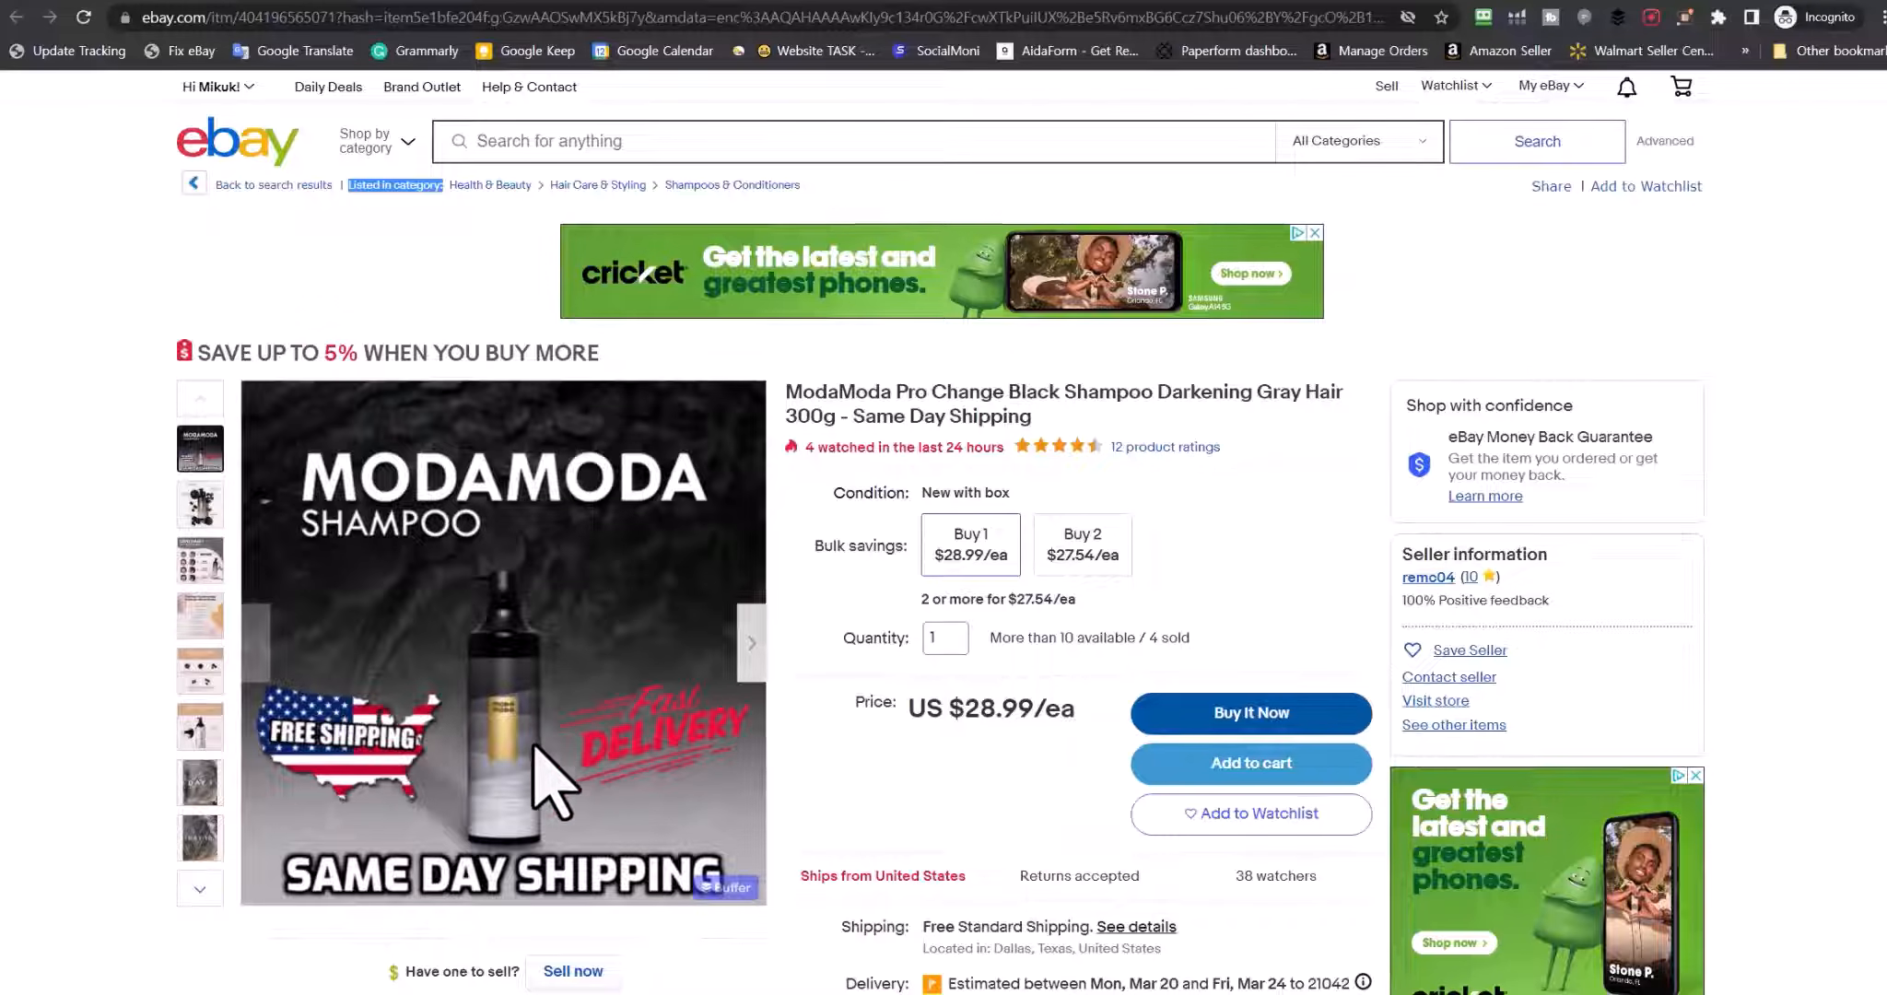
scroll(534, 747, "down", 20)
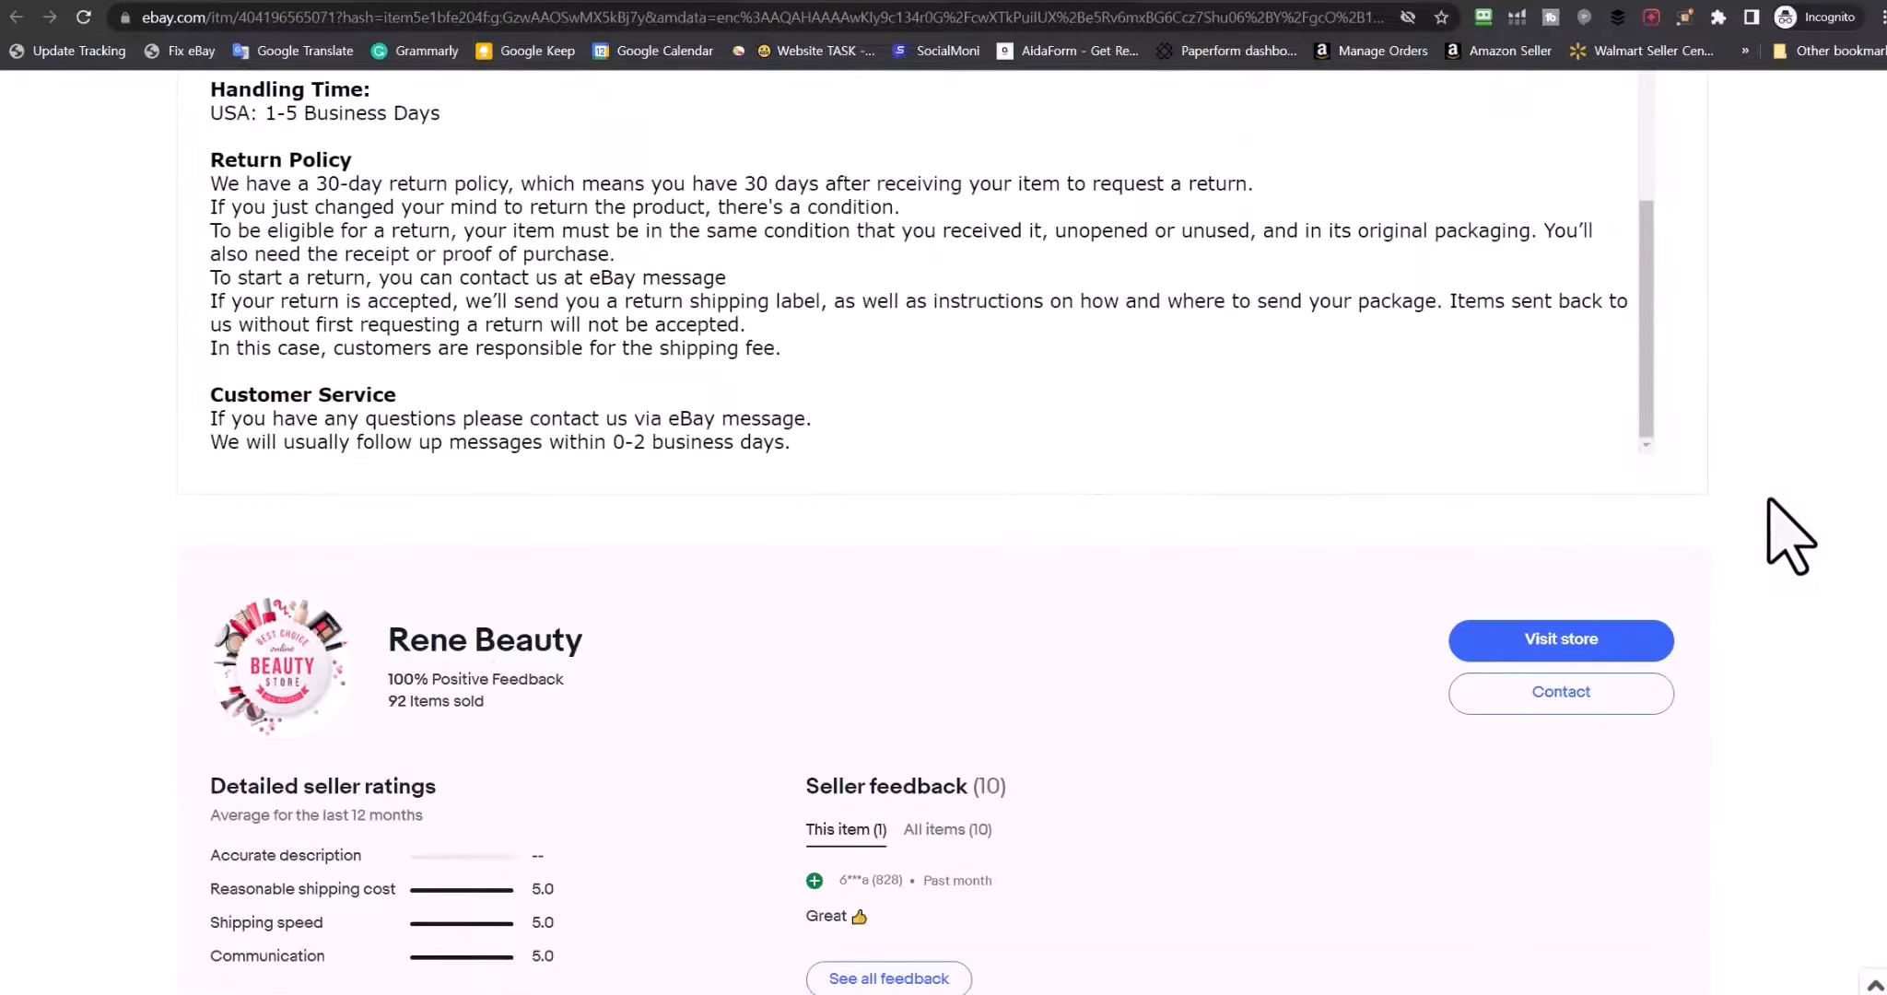
scroll(1769, 503, "up", 5)
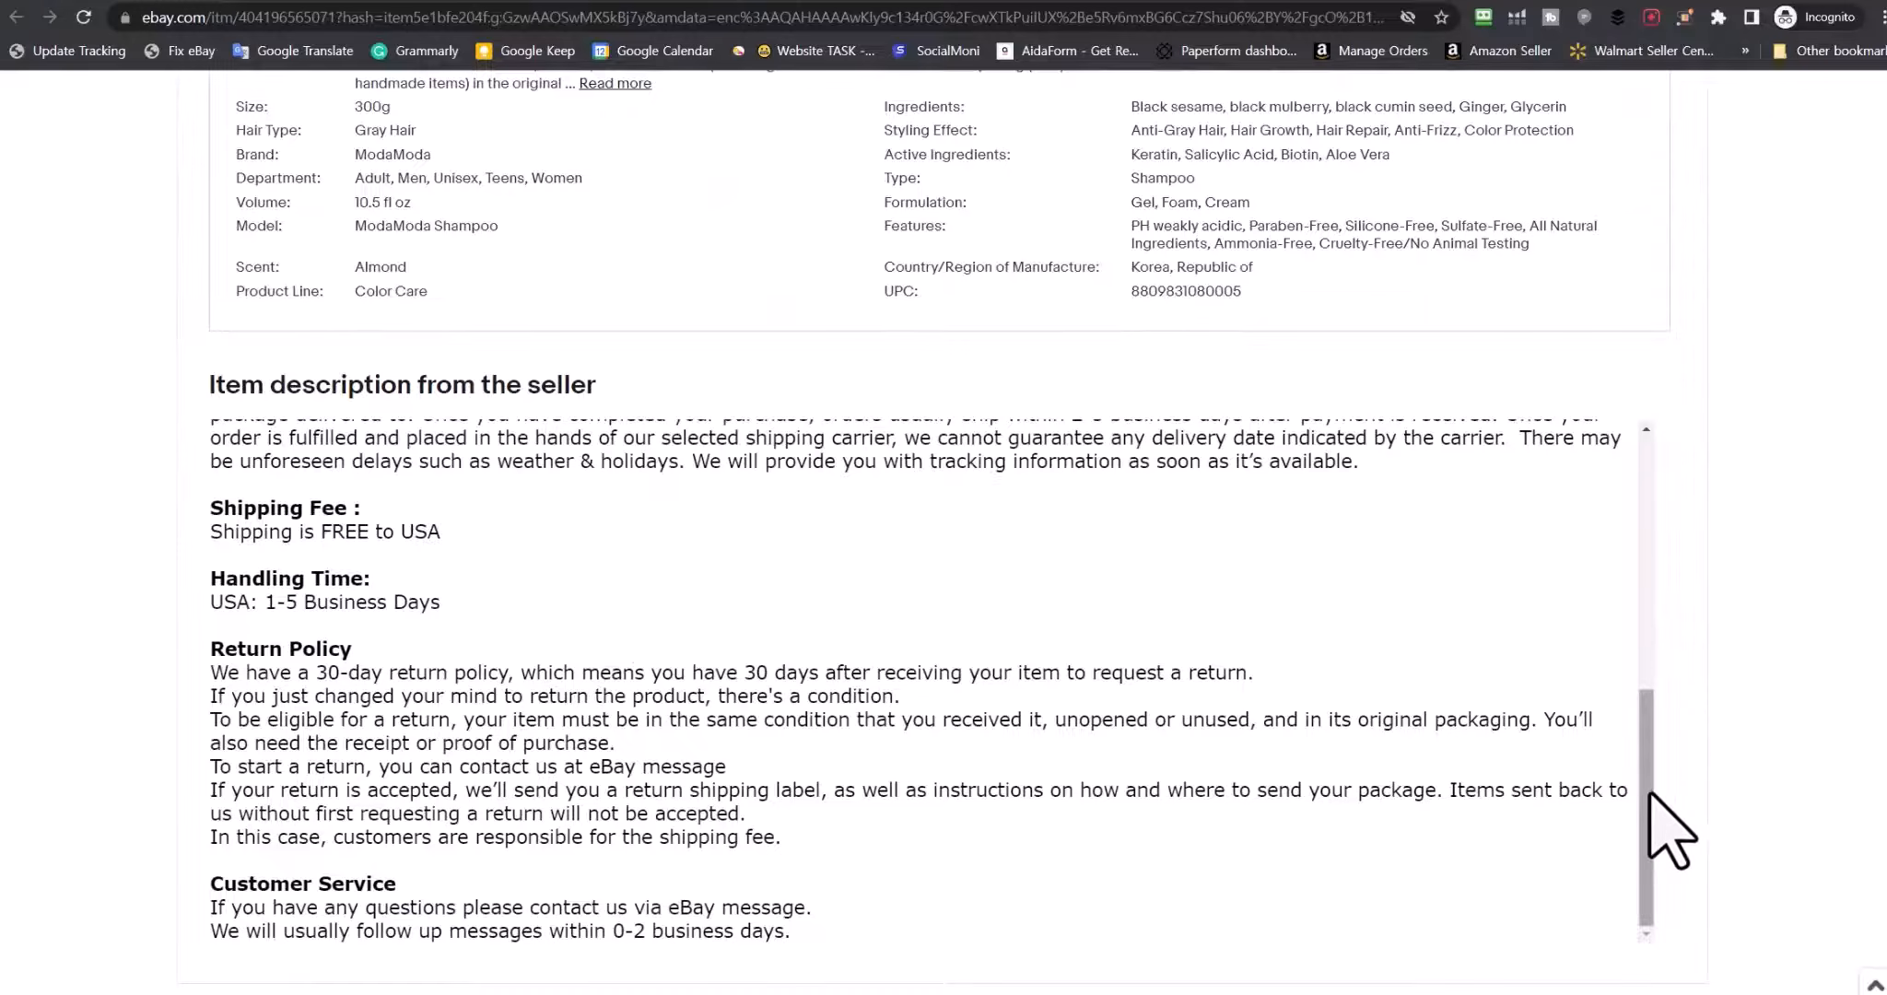
scroll(1649, 700, "up", 10)
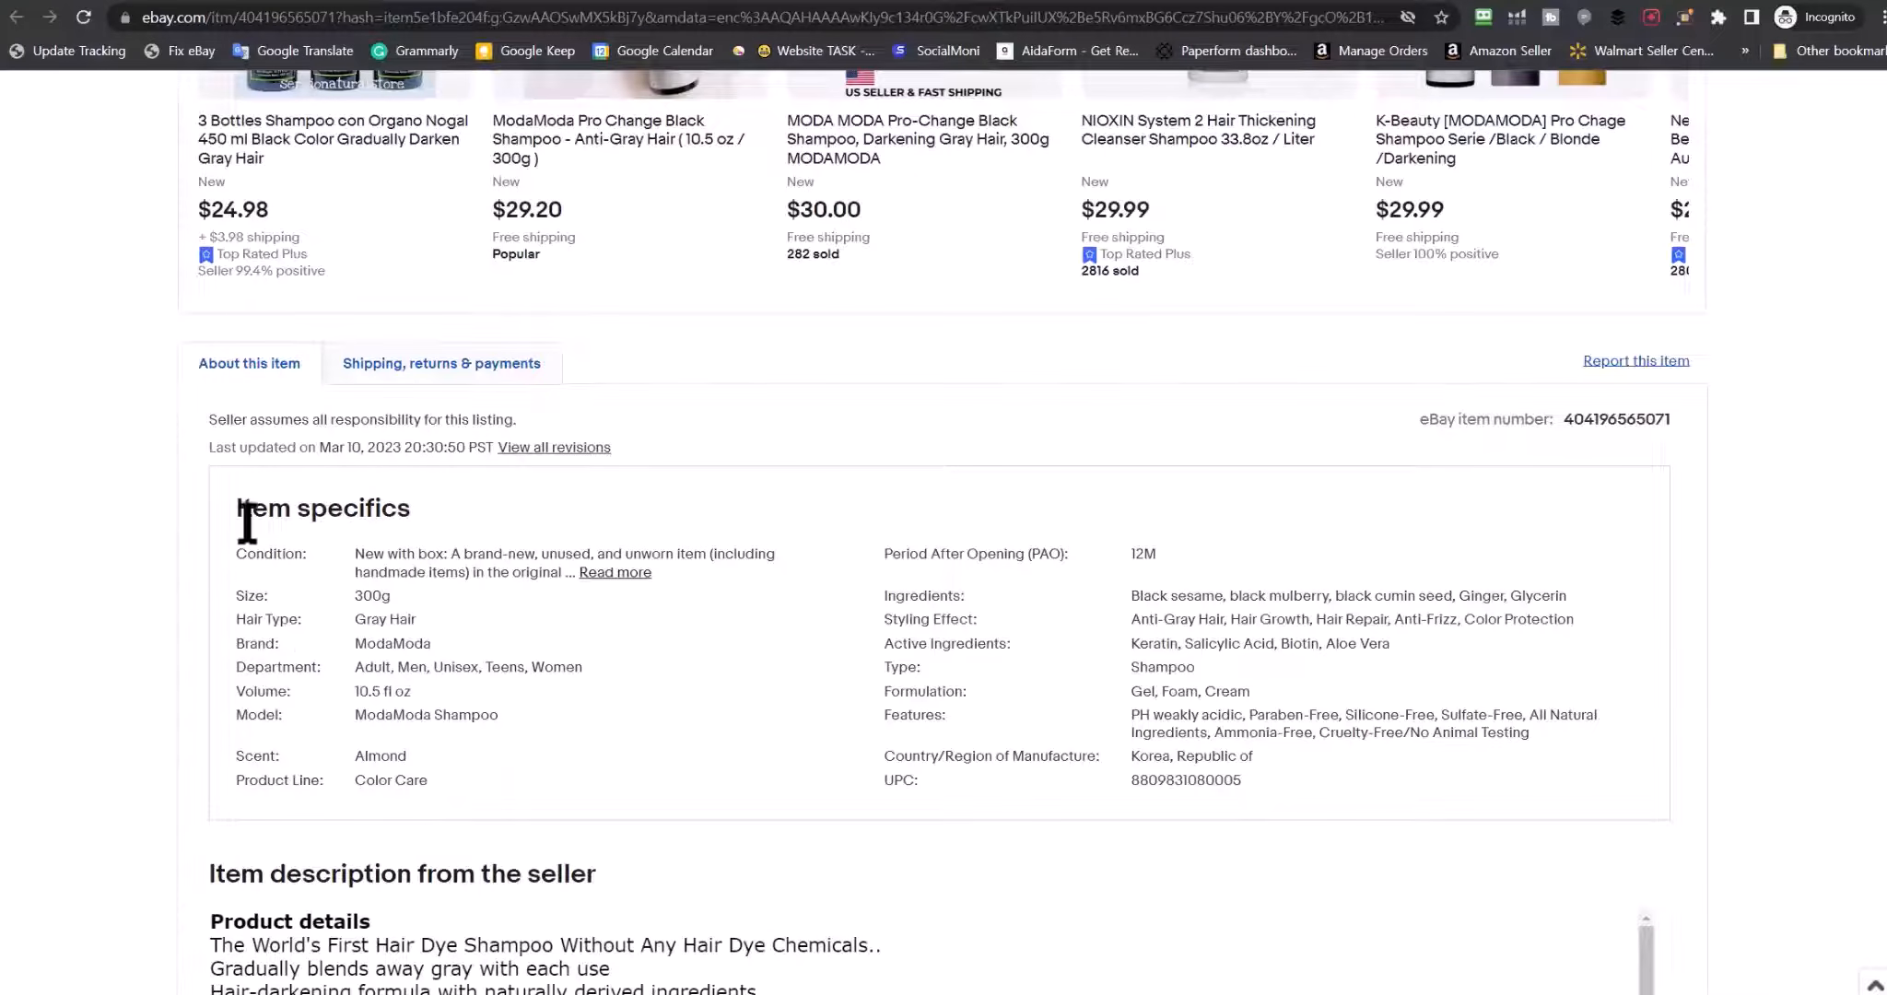
left_click_drag(243, 509, 1281, 785)
left_click(702, 501)
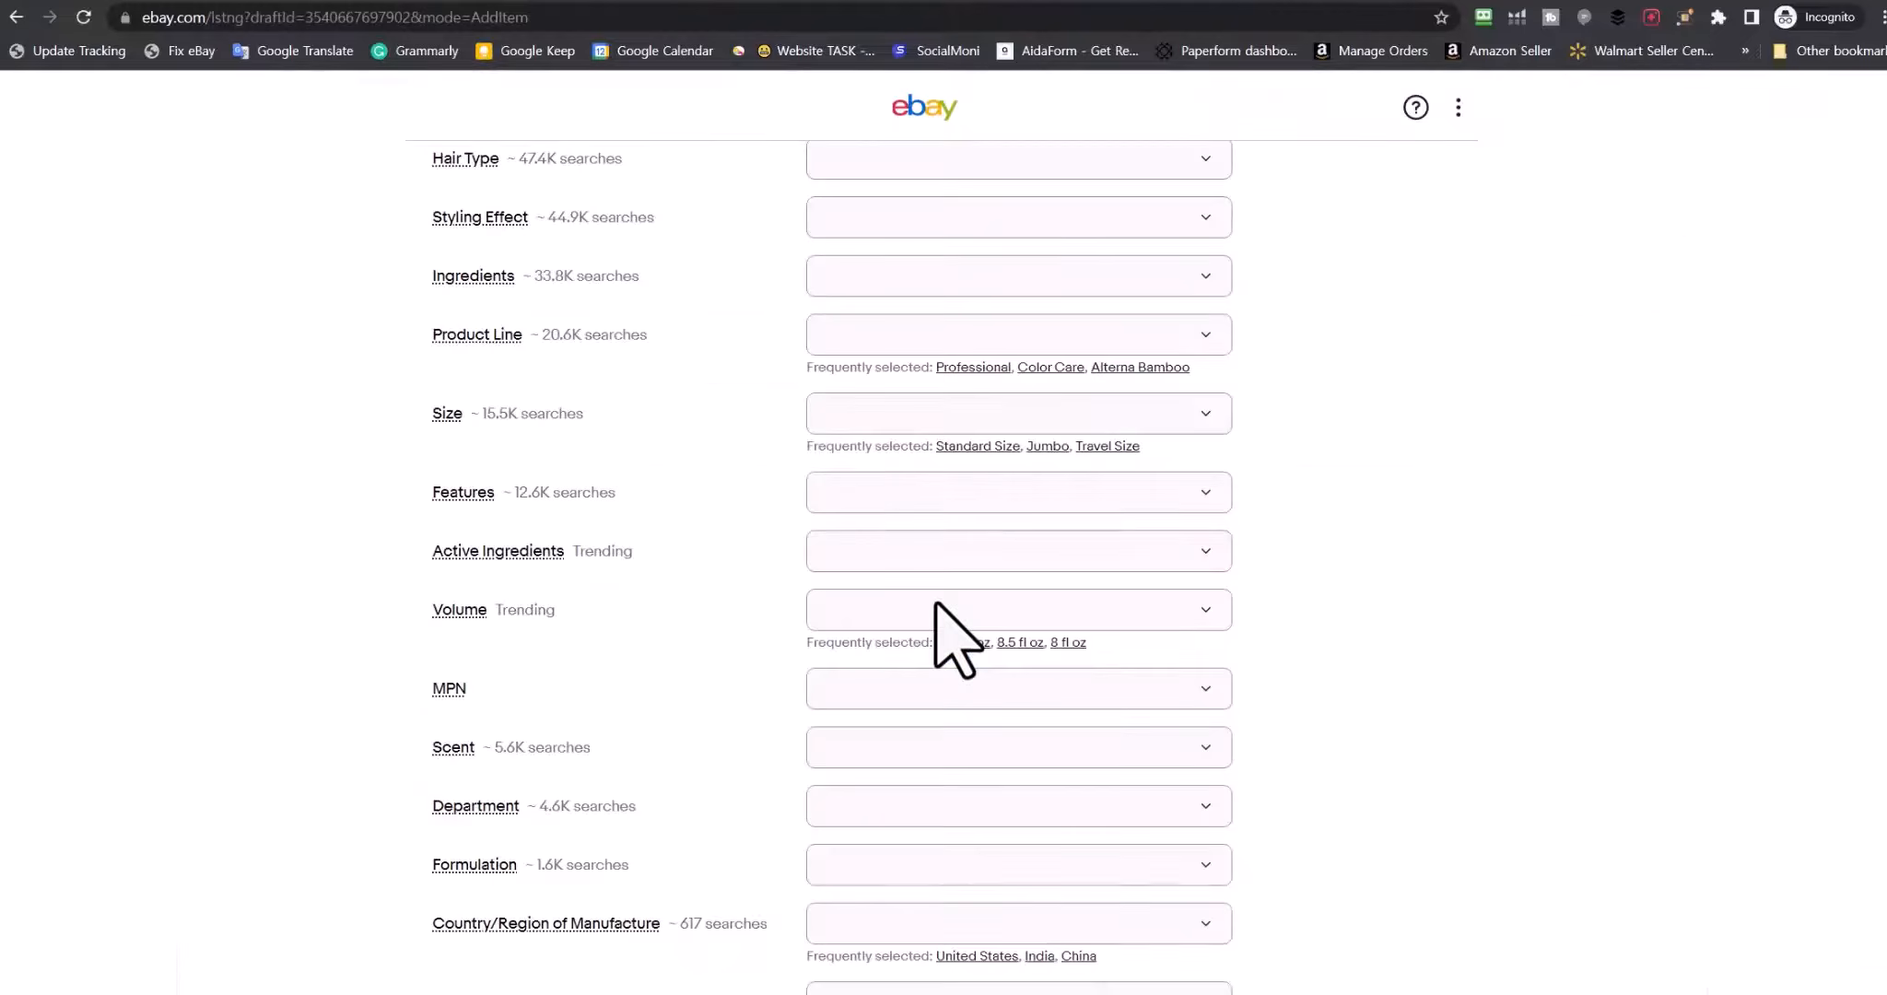
Set the listing format to Buy It Now, priced 12.99, with quantity 5
scroll(934, 601, "up", 3)
scroll(934, 601, "up", 3)
left_click_drag(434, 308, 866, 834)
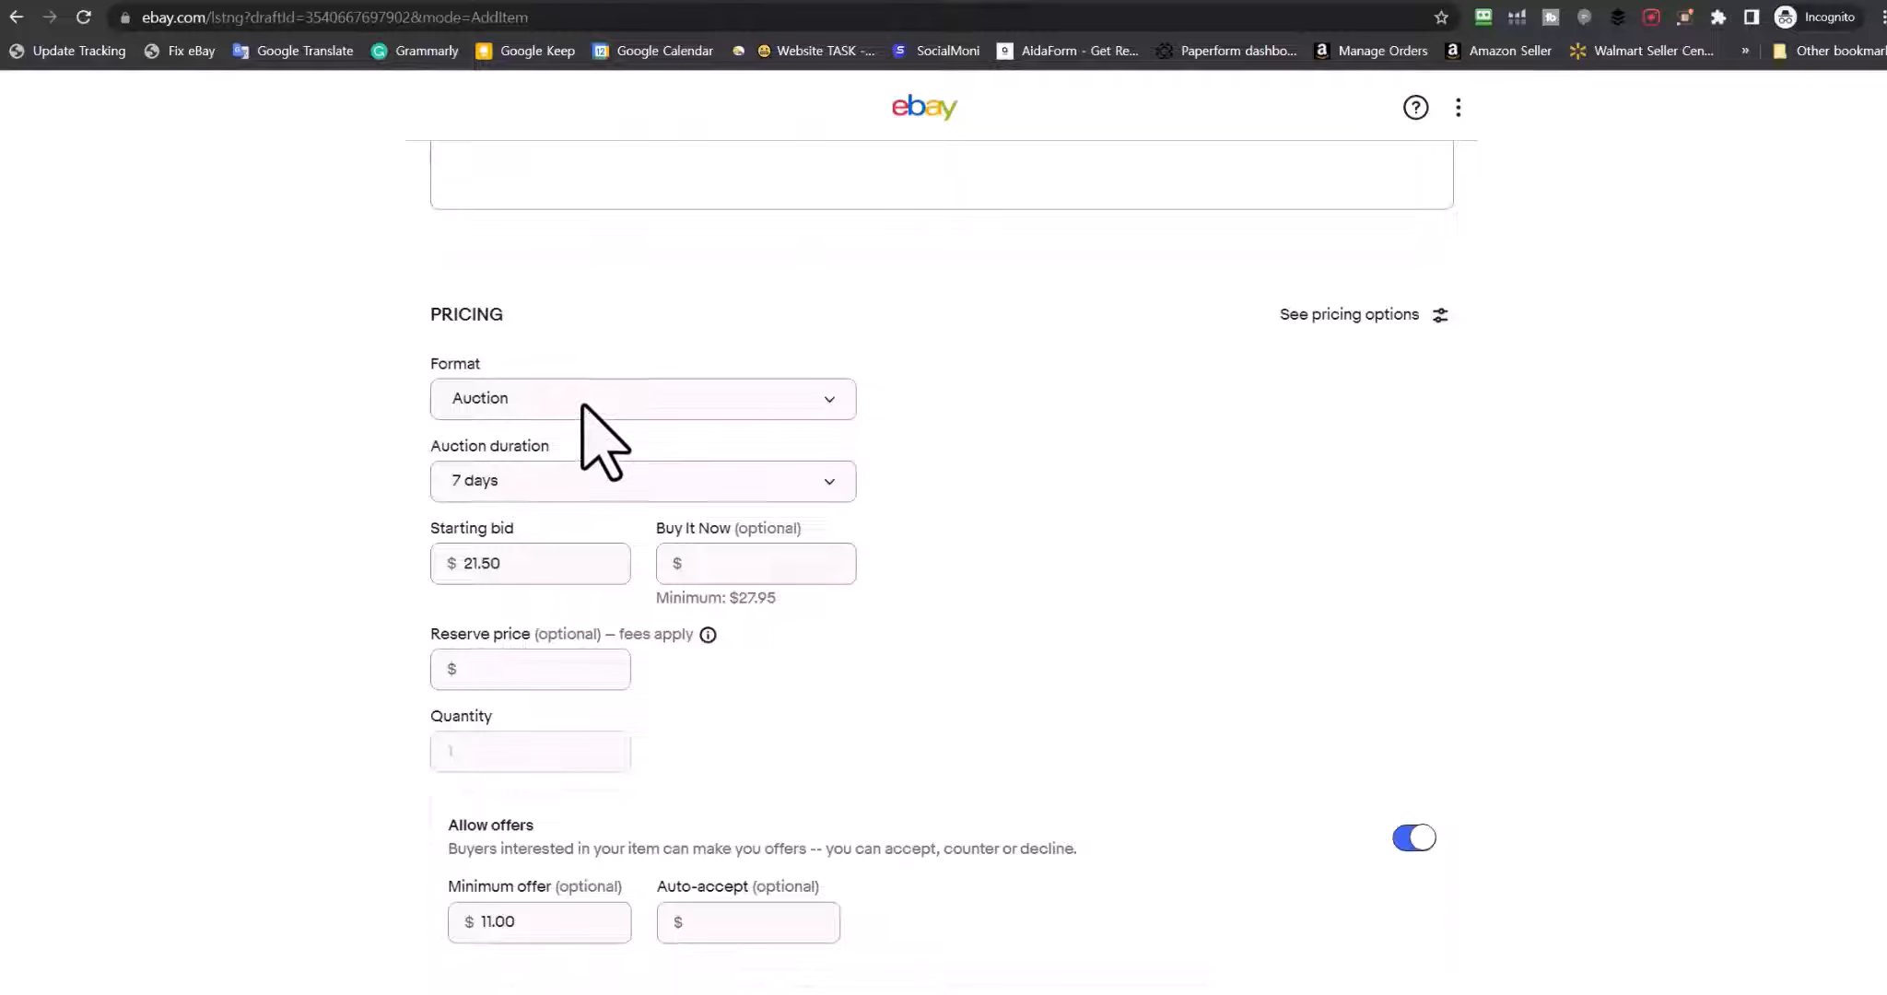
left_click(590, 410)
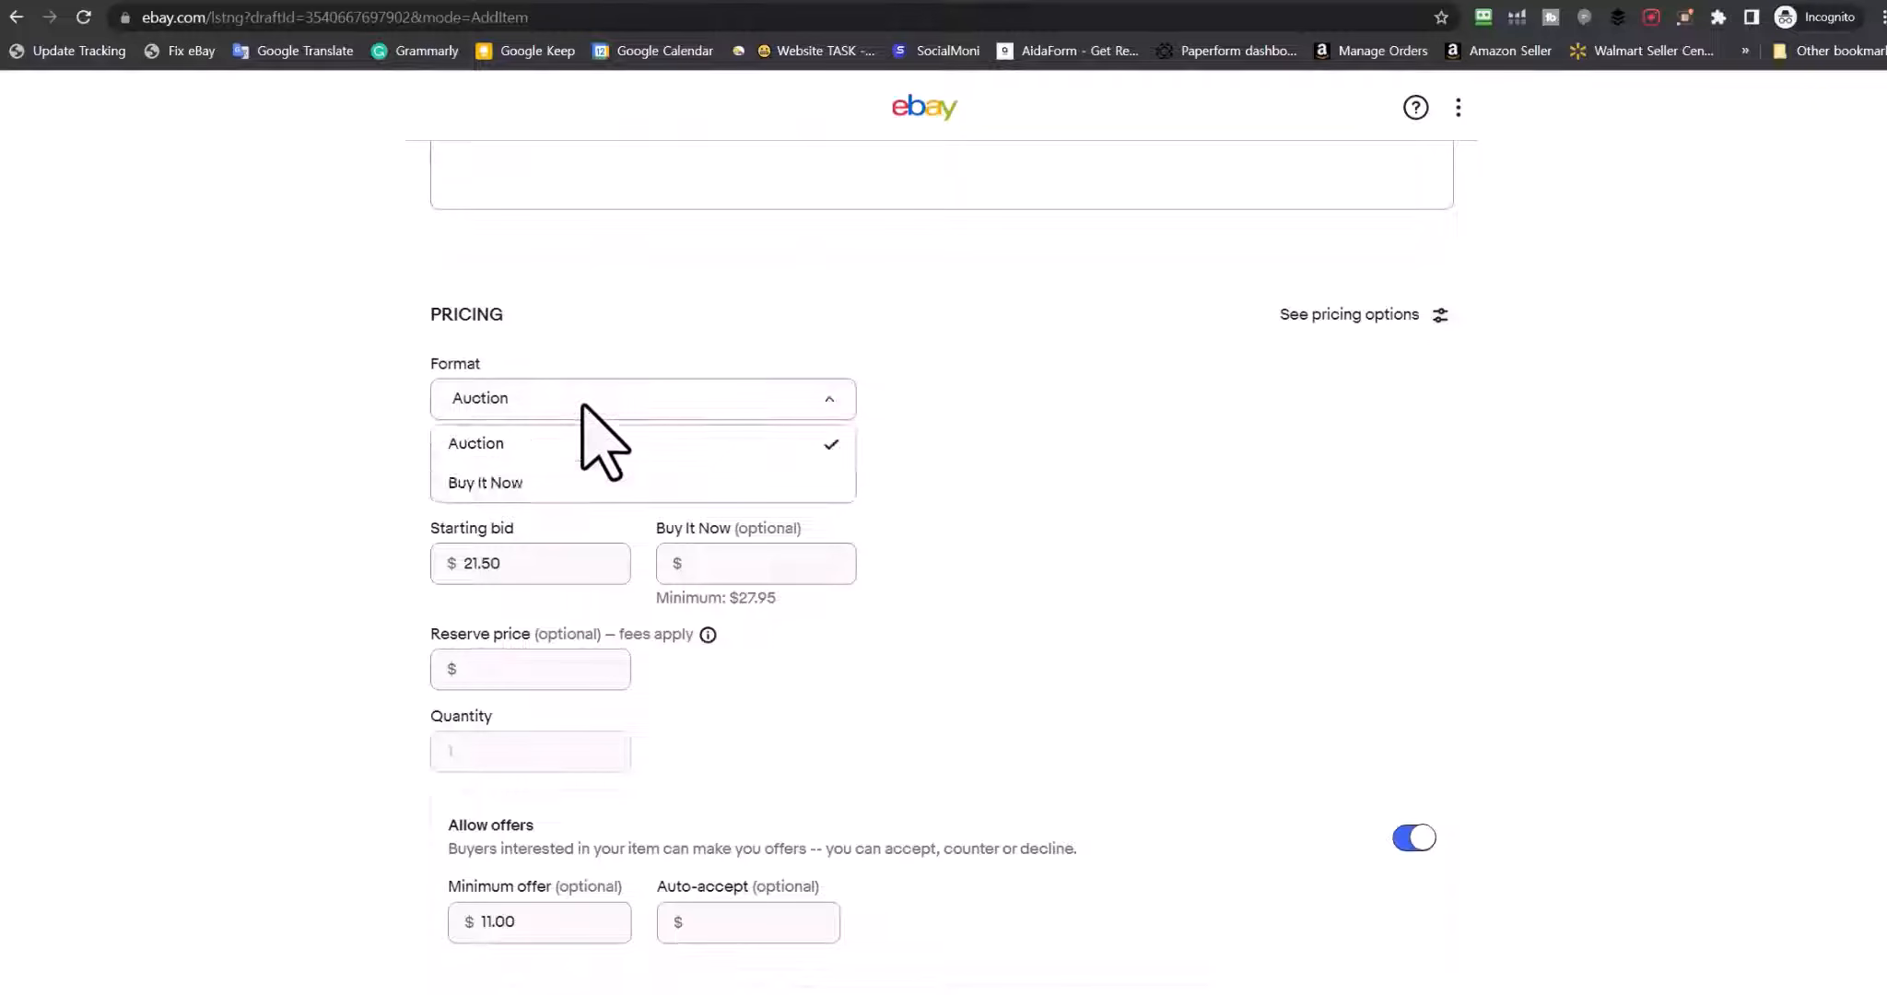
left_click(486, 483)
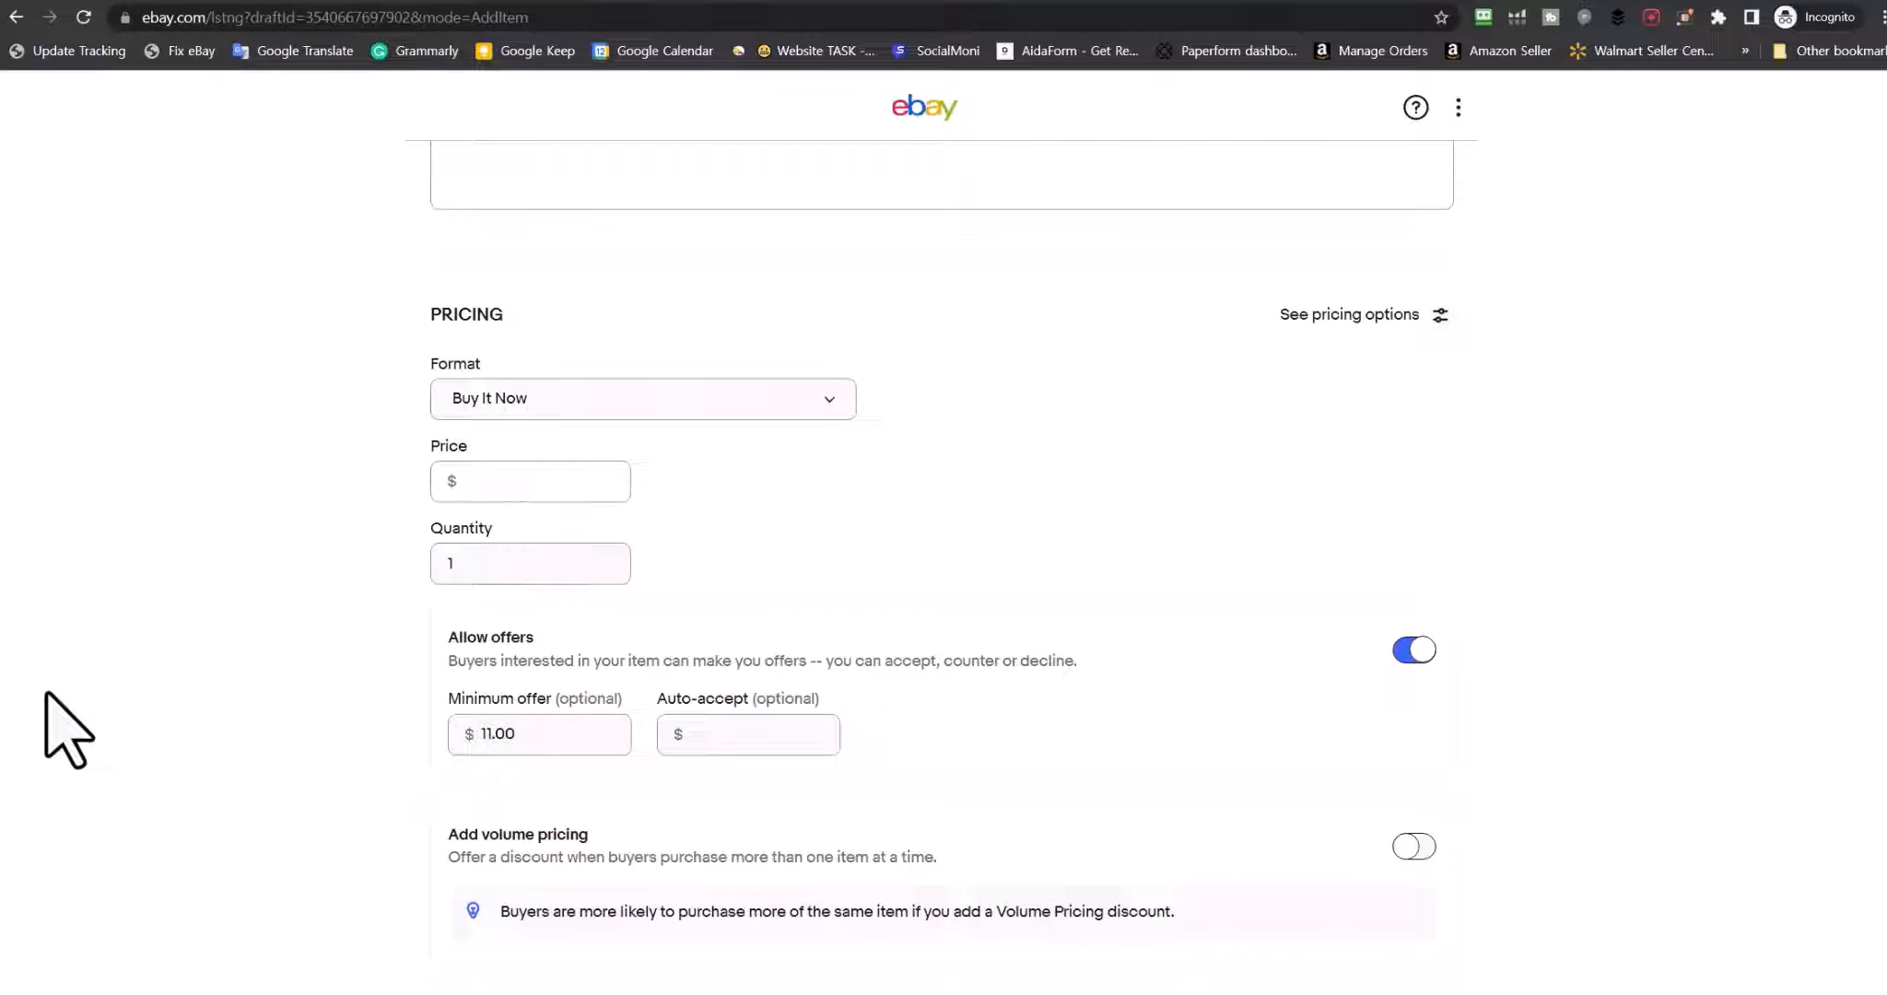
type("12.99")
double_click(471, 564)
type("5")
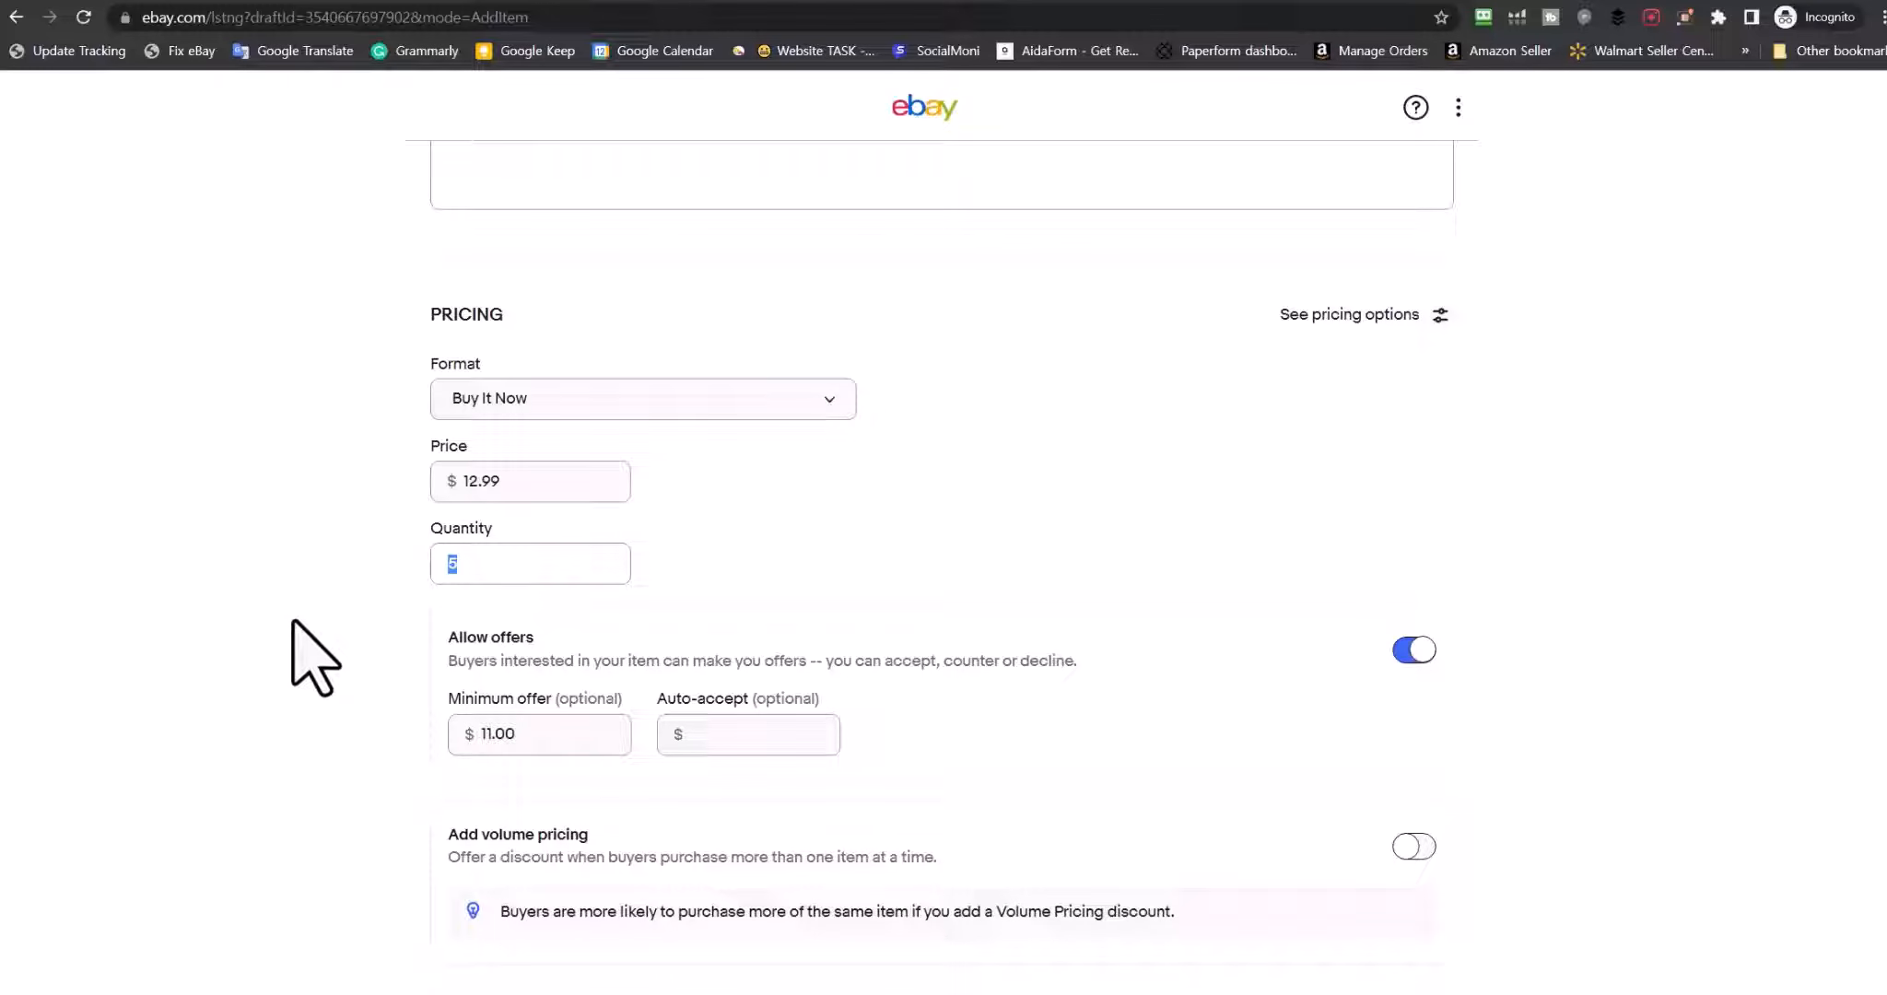
scroll(313, 658, "down", 3)
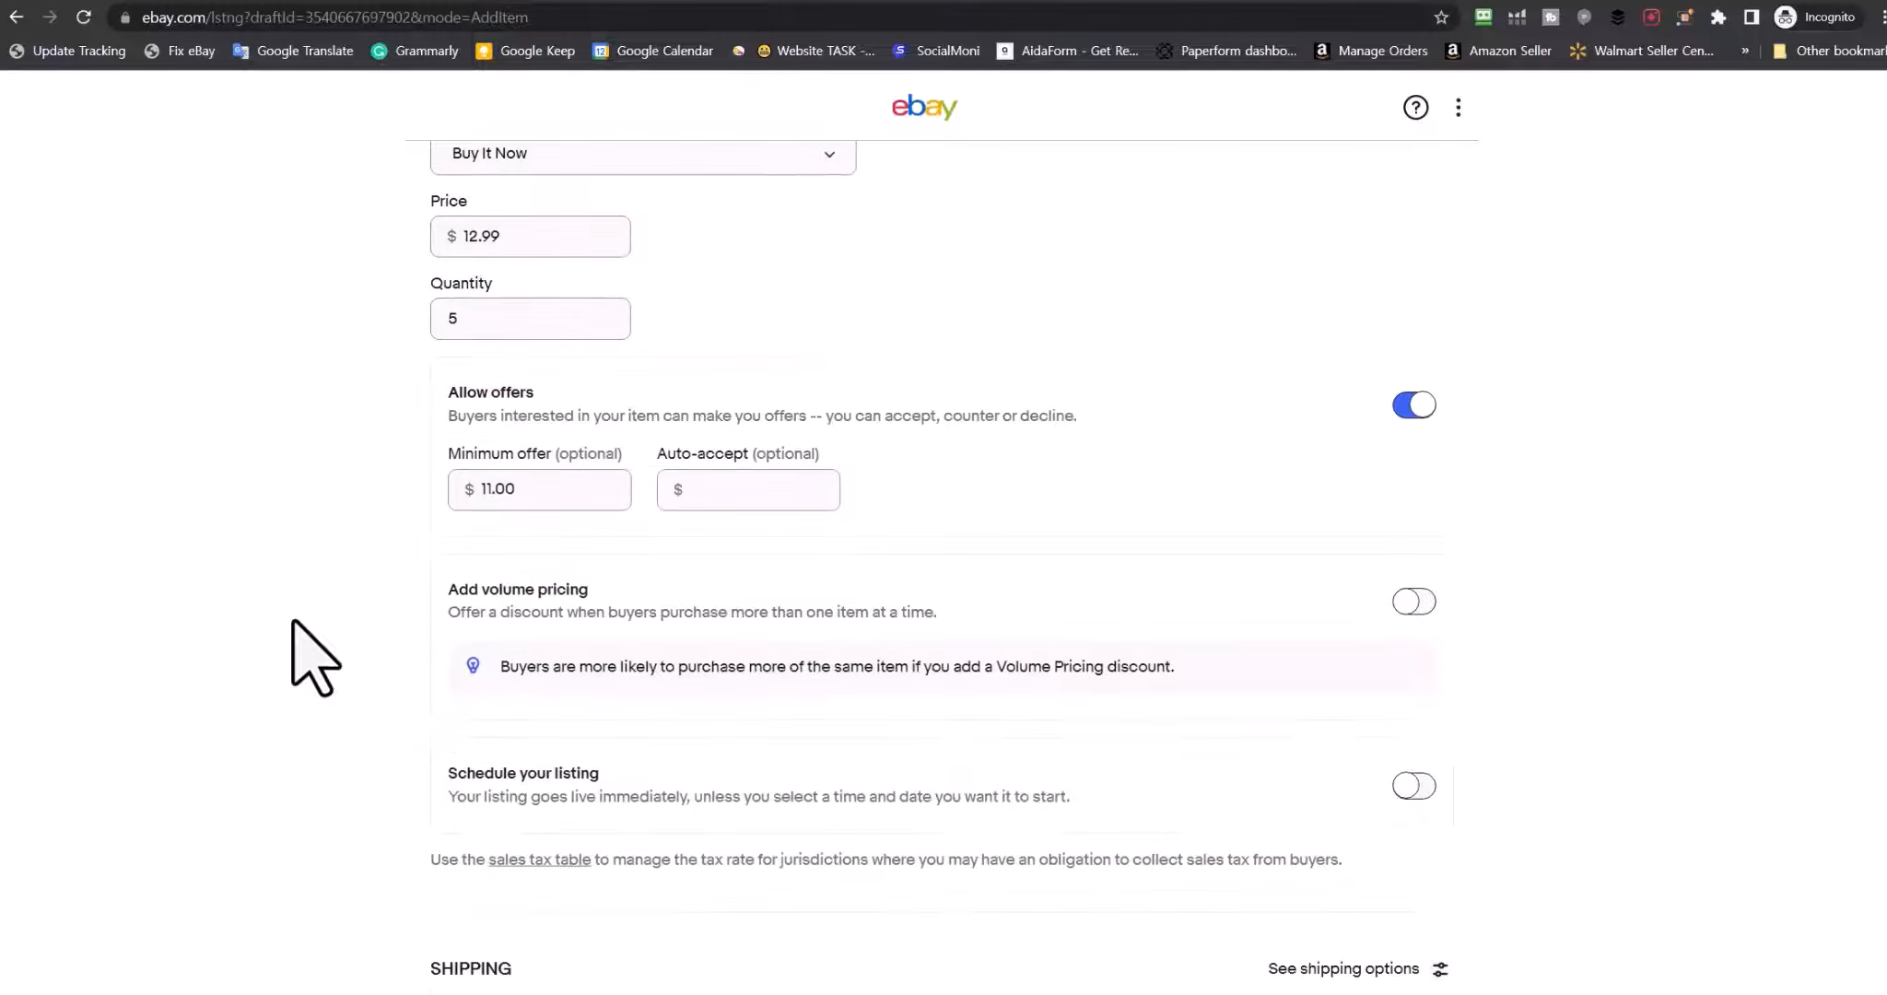
Set the auto-accept offer amount to 11.00, matching the minimum offer
left_click_drag(535, 395, 446, 394)
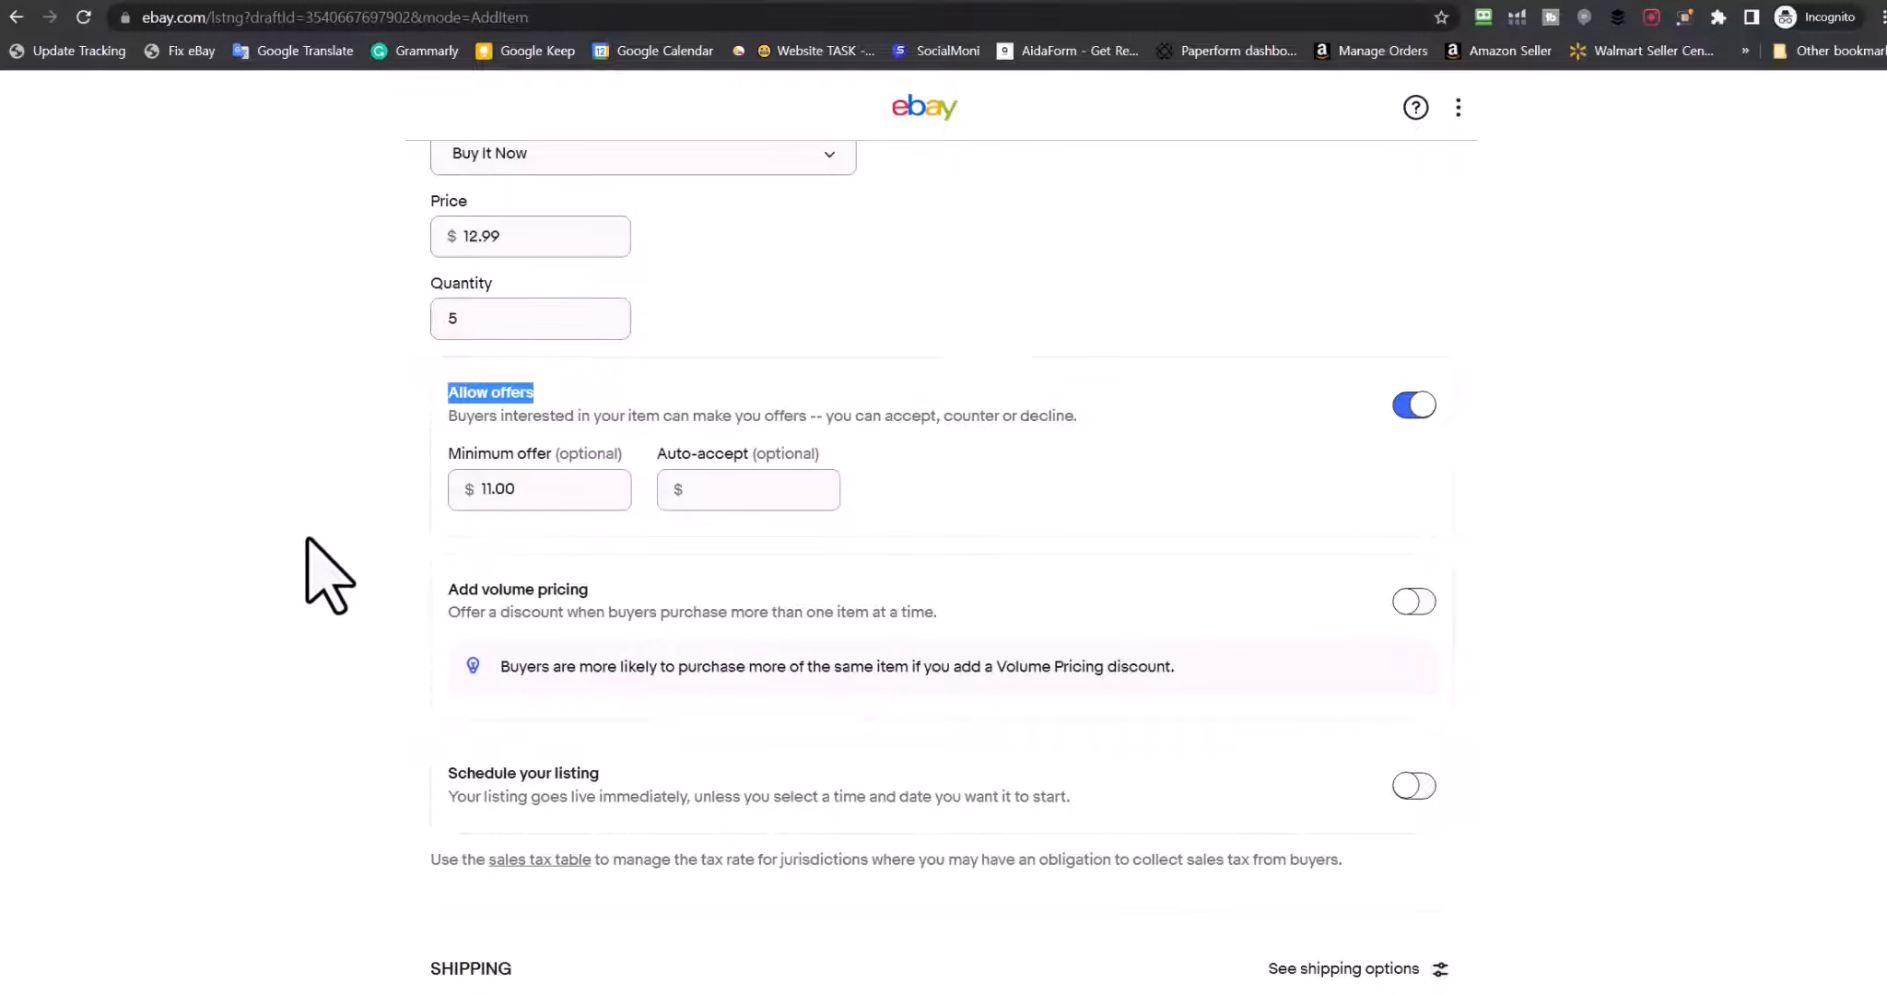
scroll(308, 540, "up", 3)
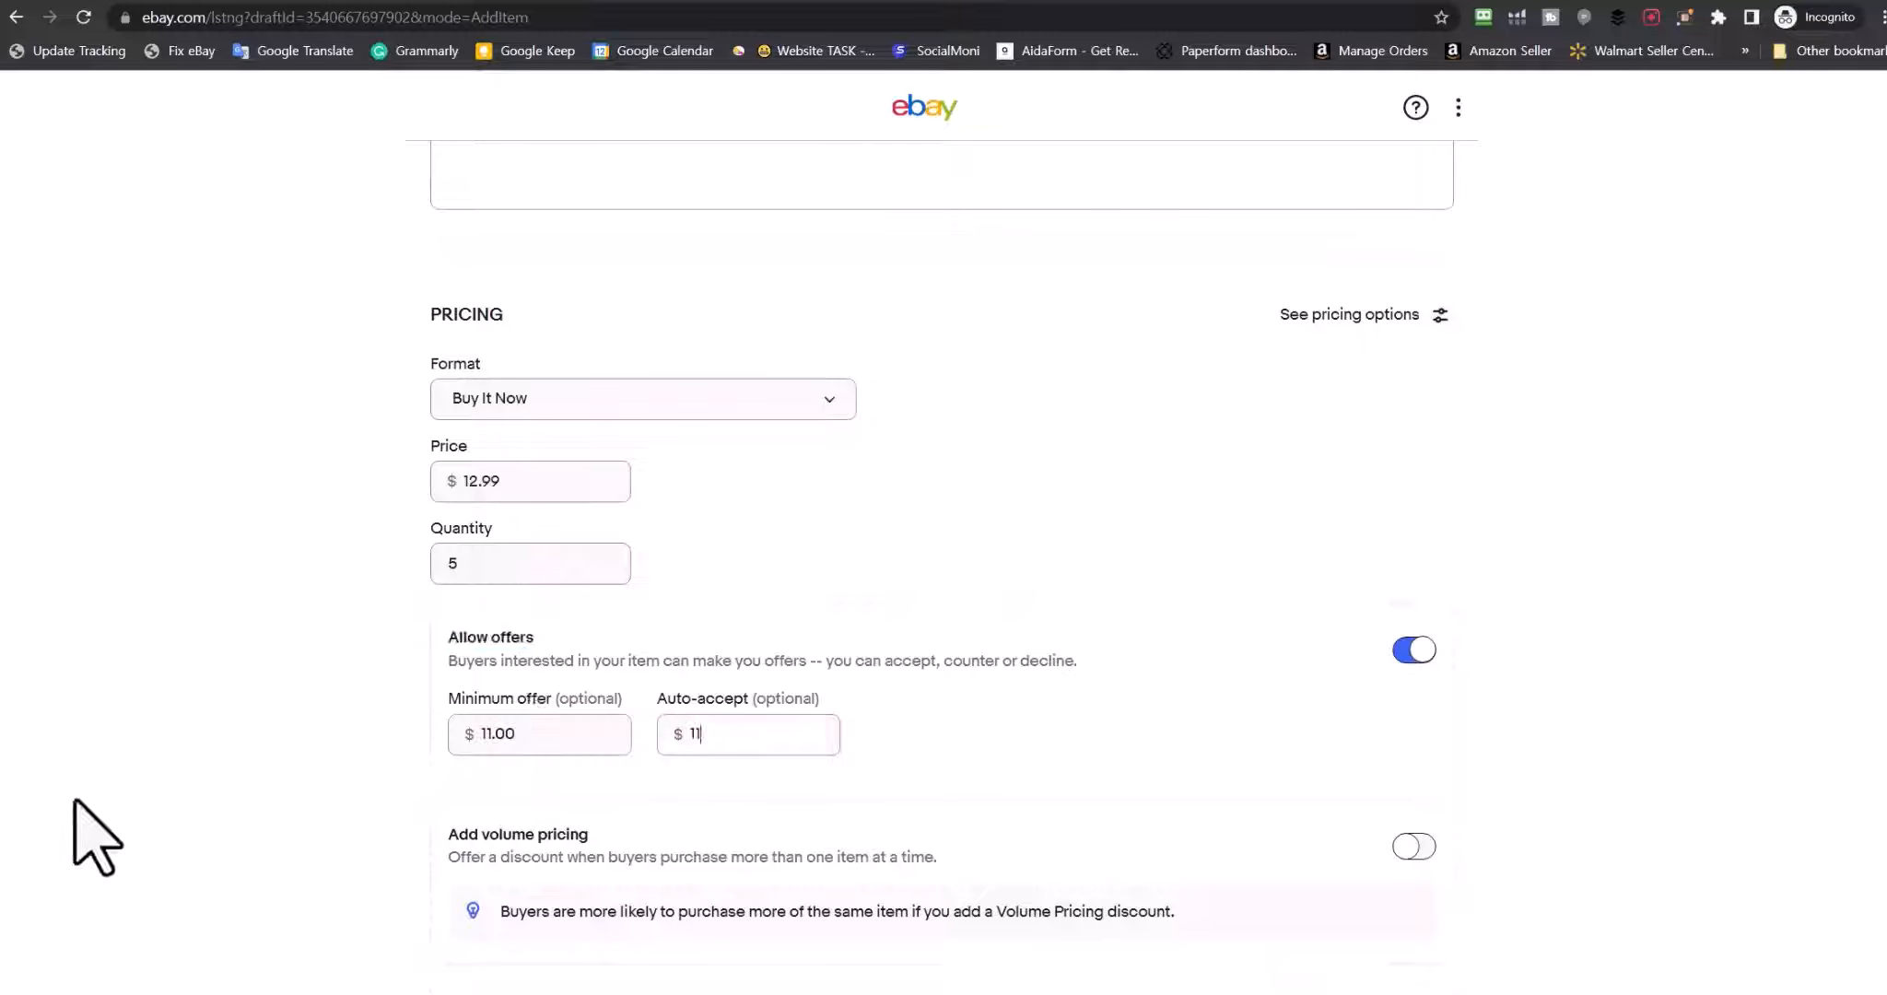
left_click(193, 756)
left_click_drag(654, 702, 831, 697)
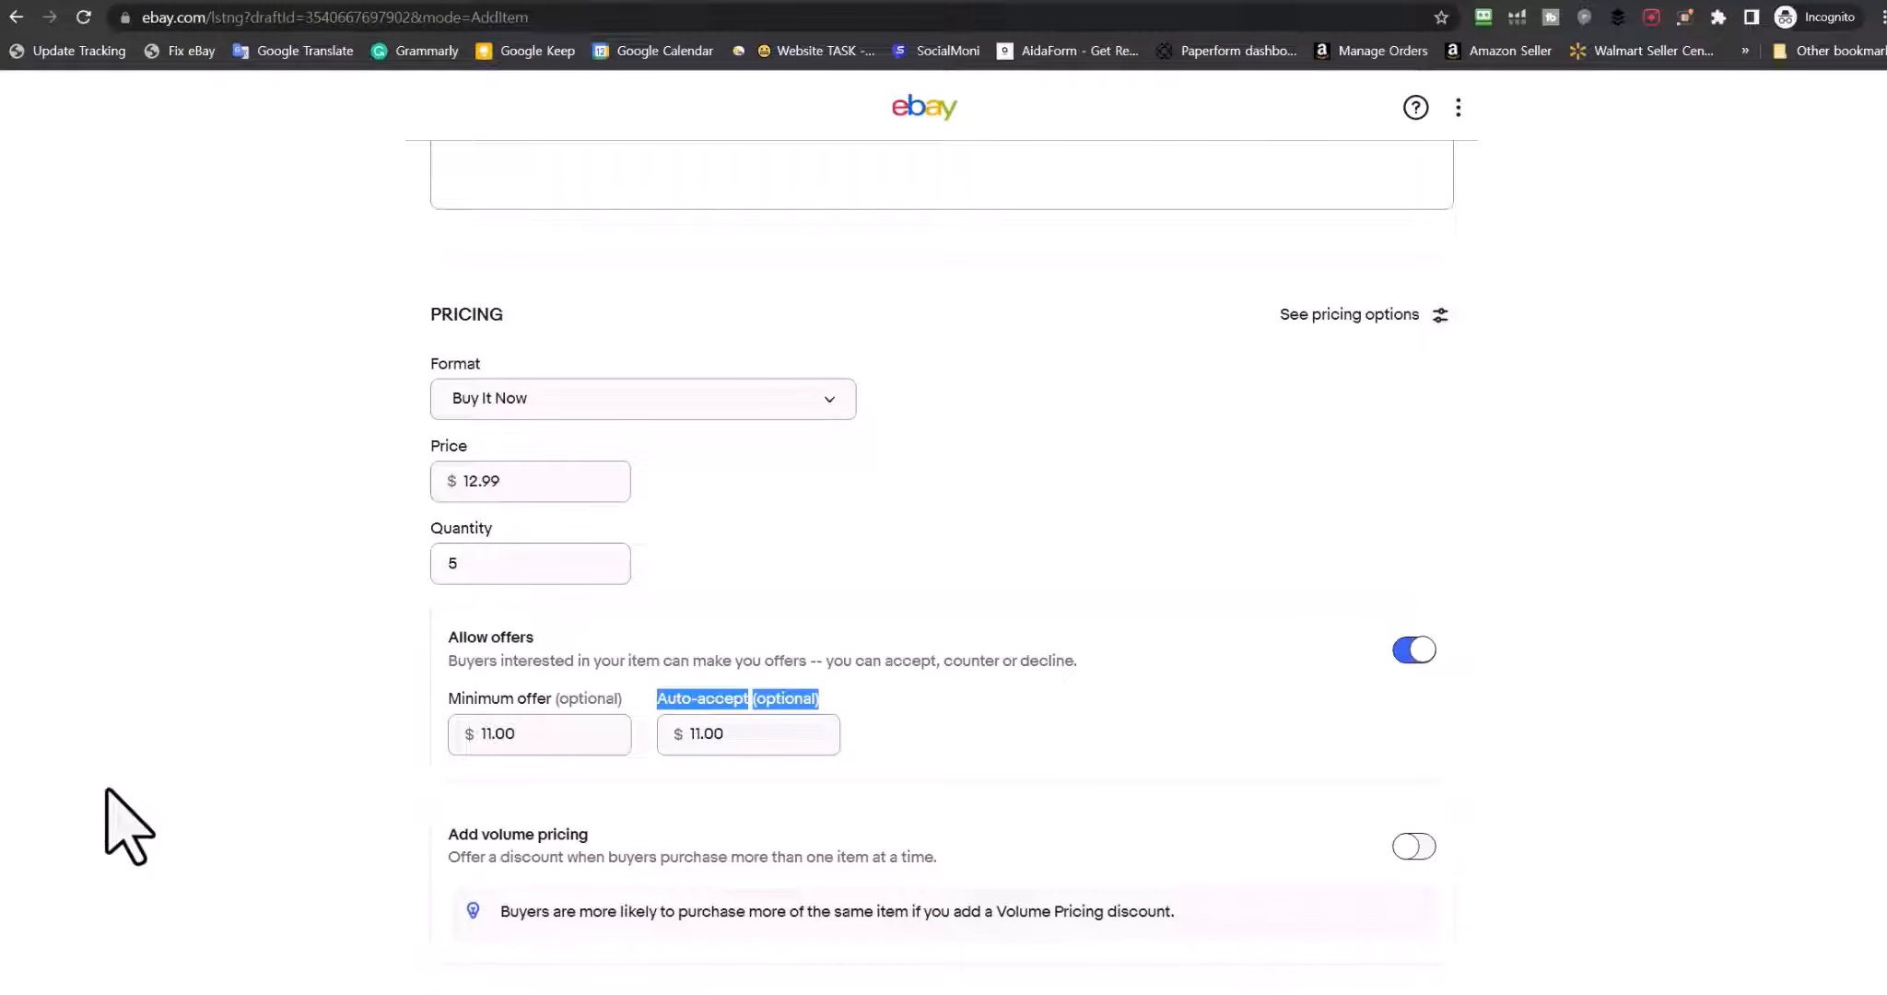
scroll(169, 812, "down", 3)
left_click(456, 610)
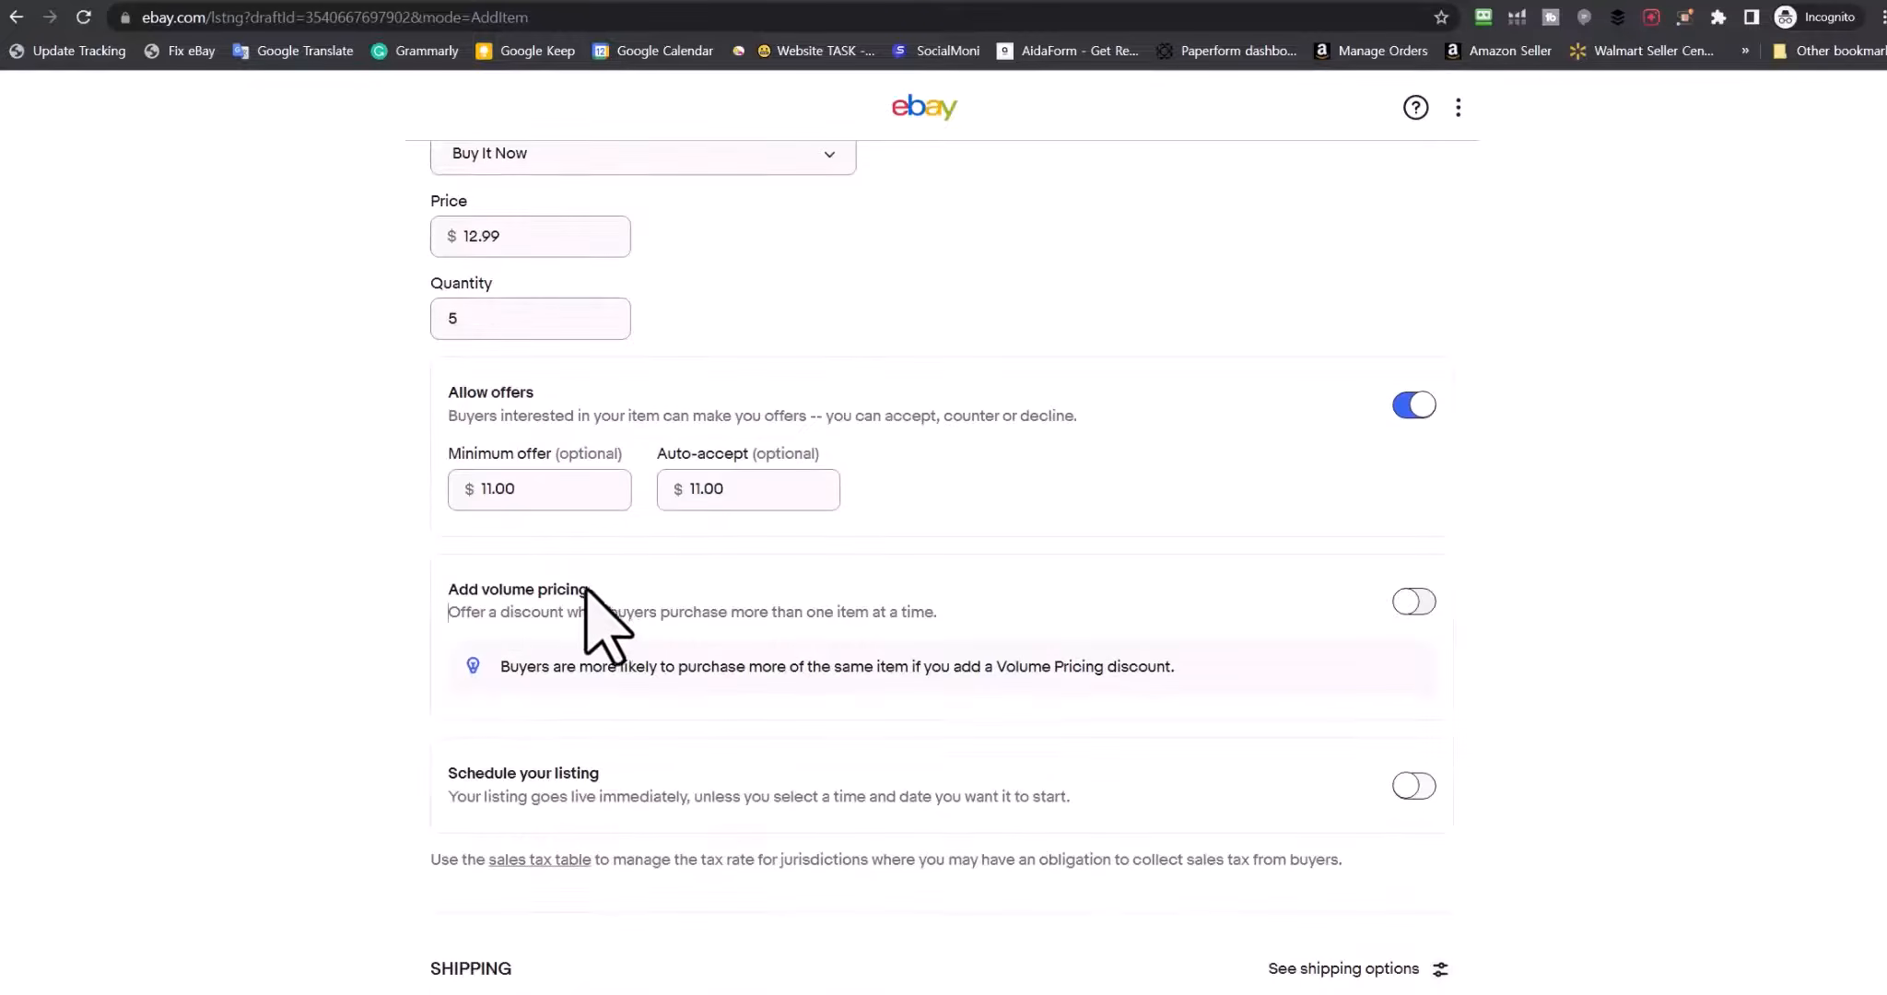
Enable volume pricing with 5% off for 2, 9% for 3 and 10% for 4 items
left_click(1419, 602)
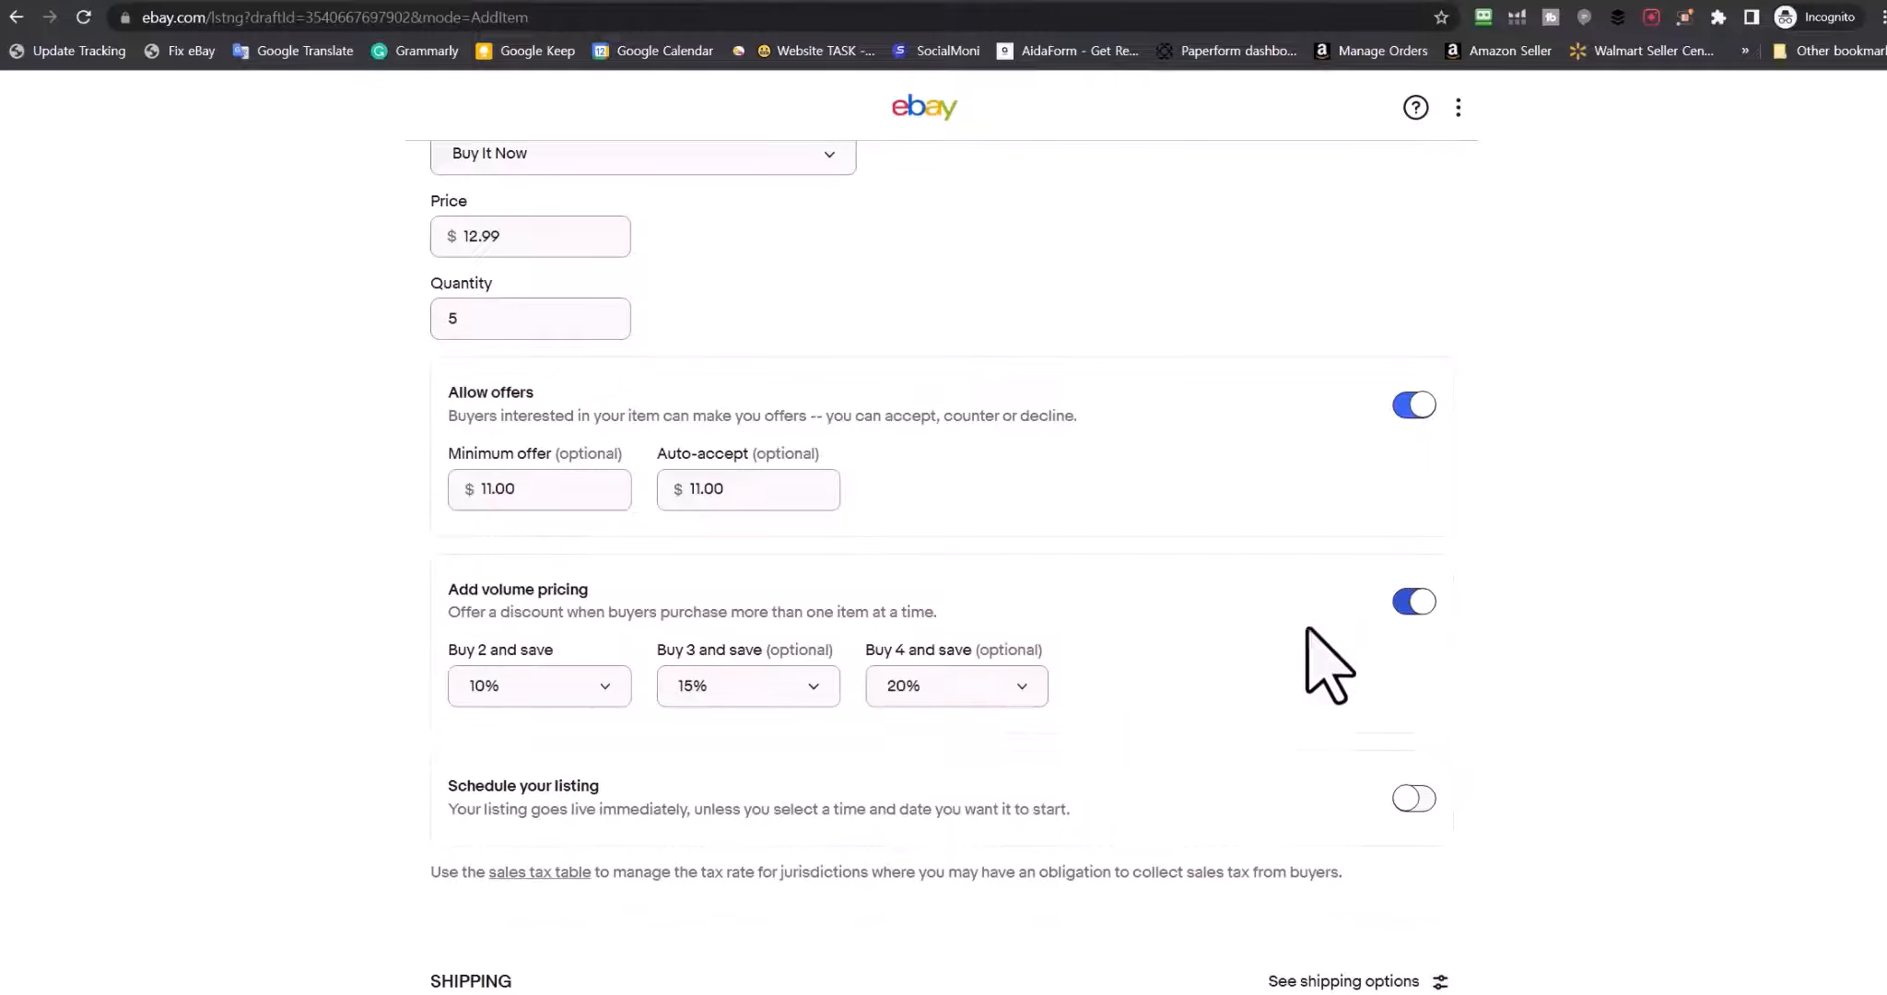
scroll(378, 695, "down", 3)
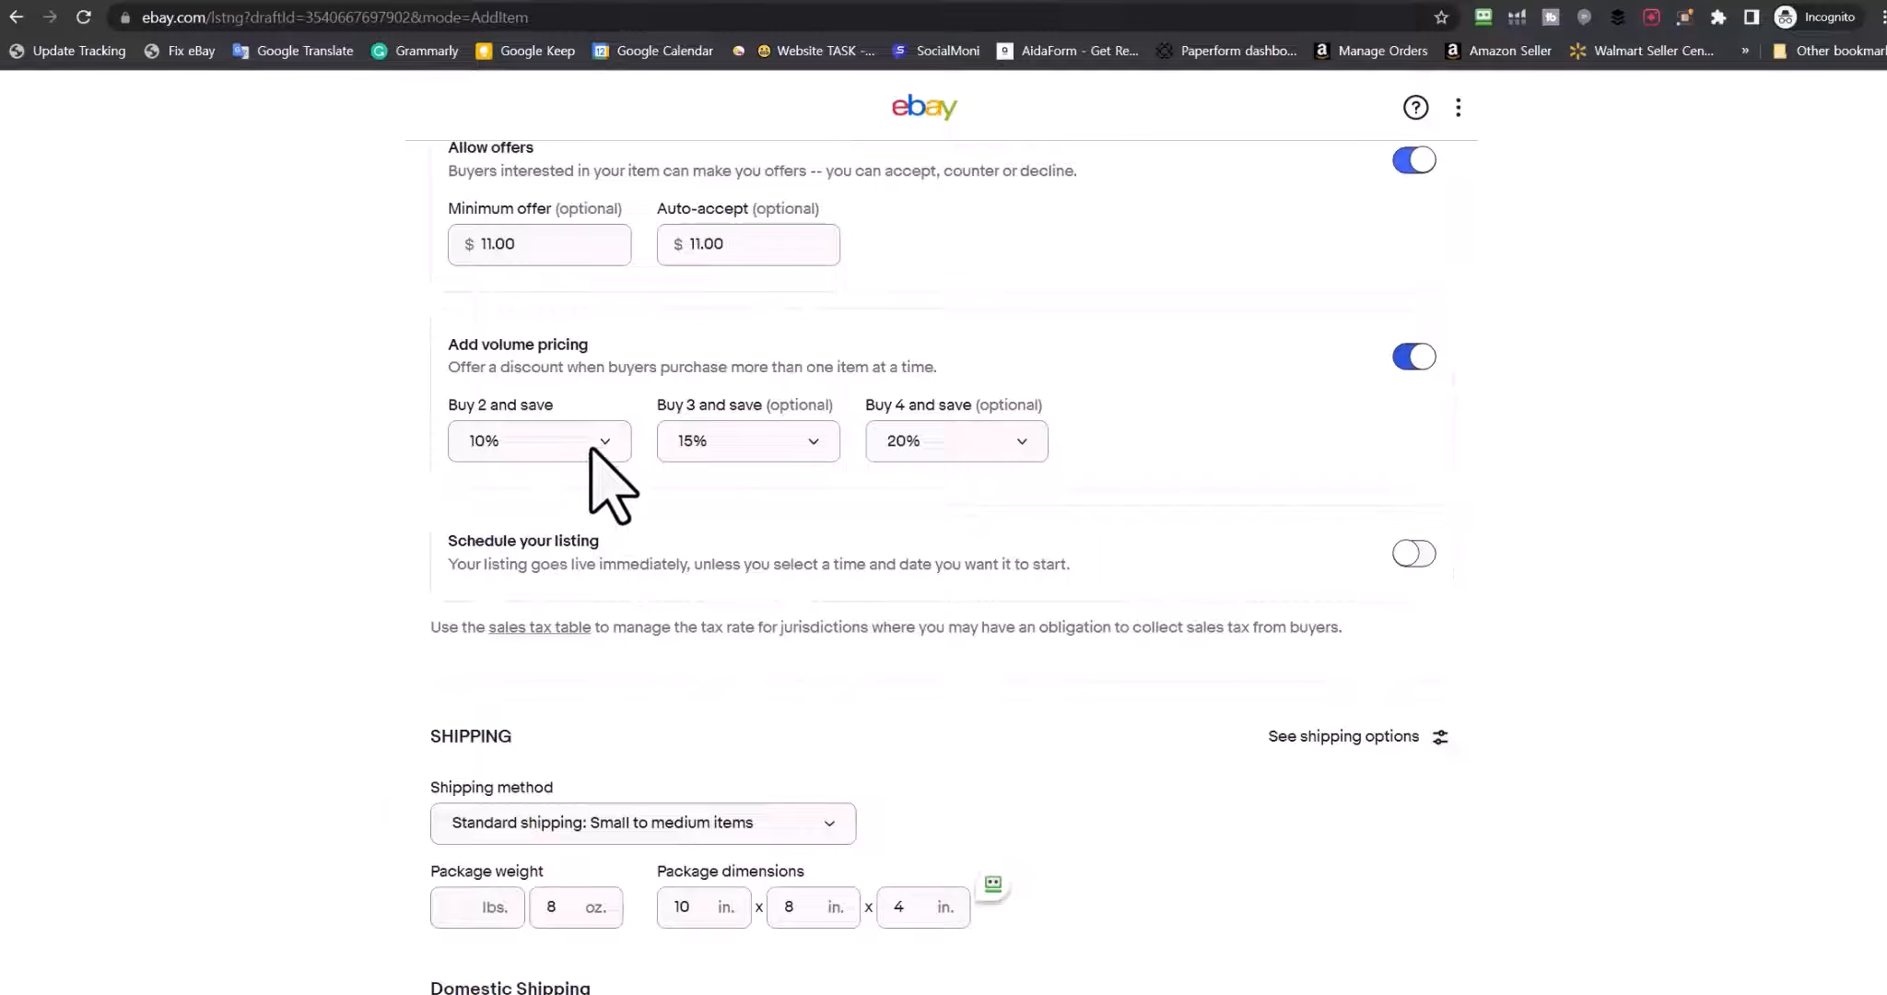
left_click(594, 454)
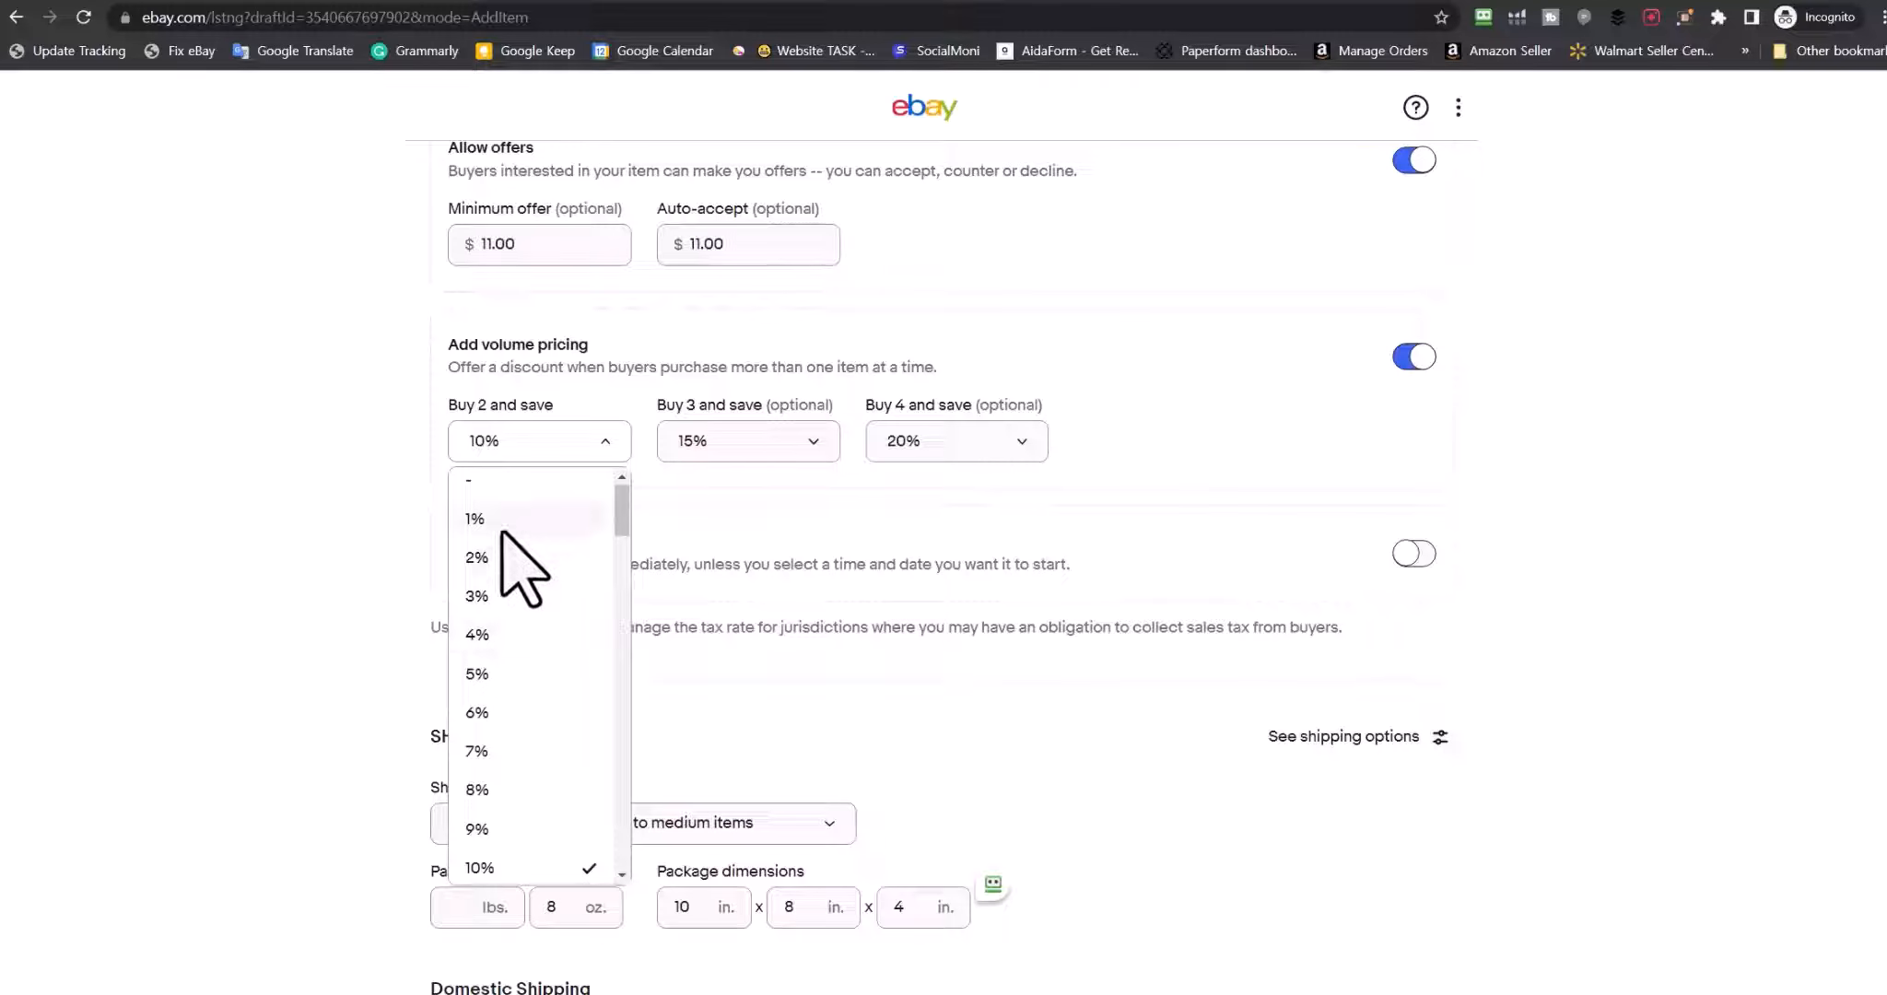
left_click(498, 674)
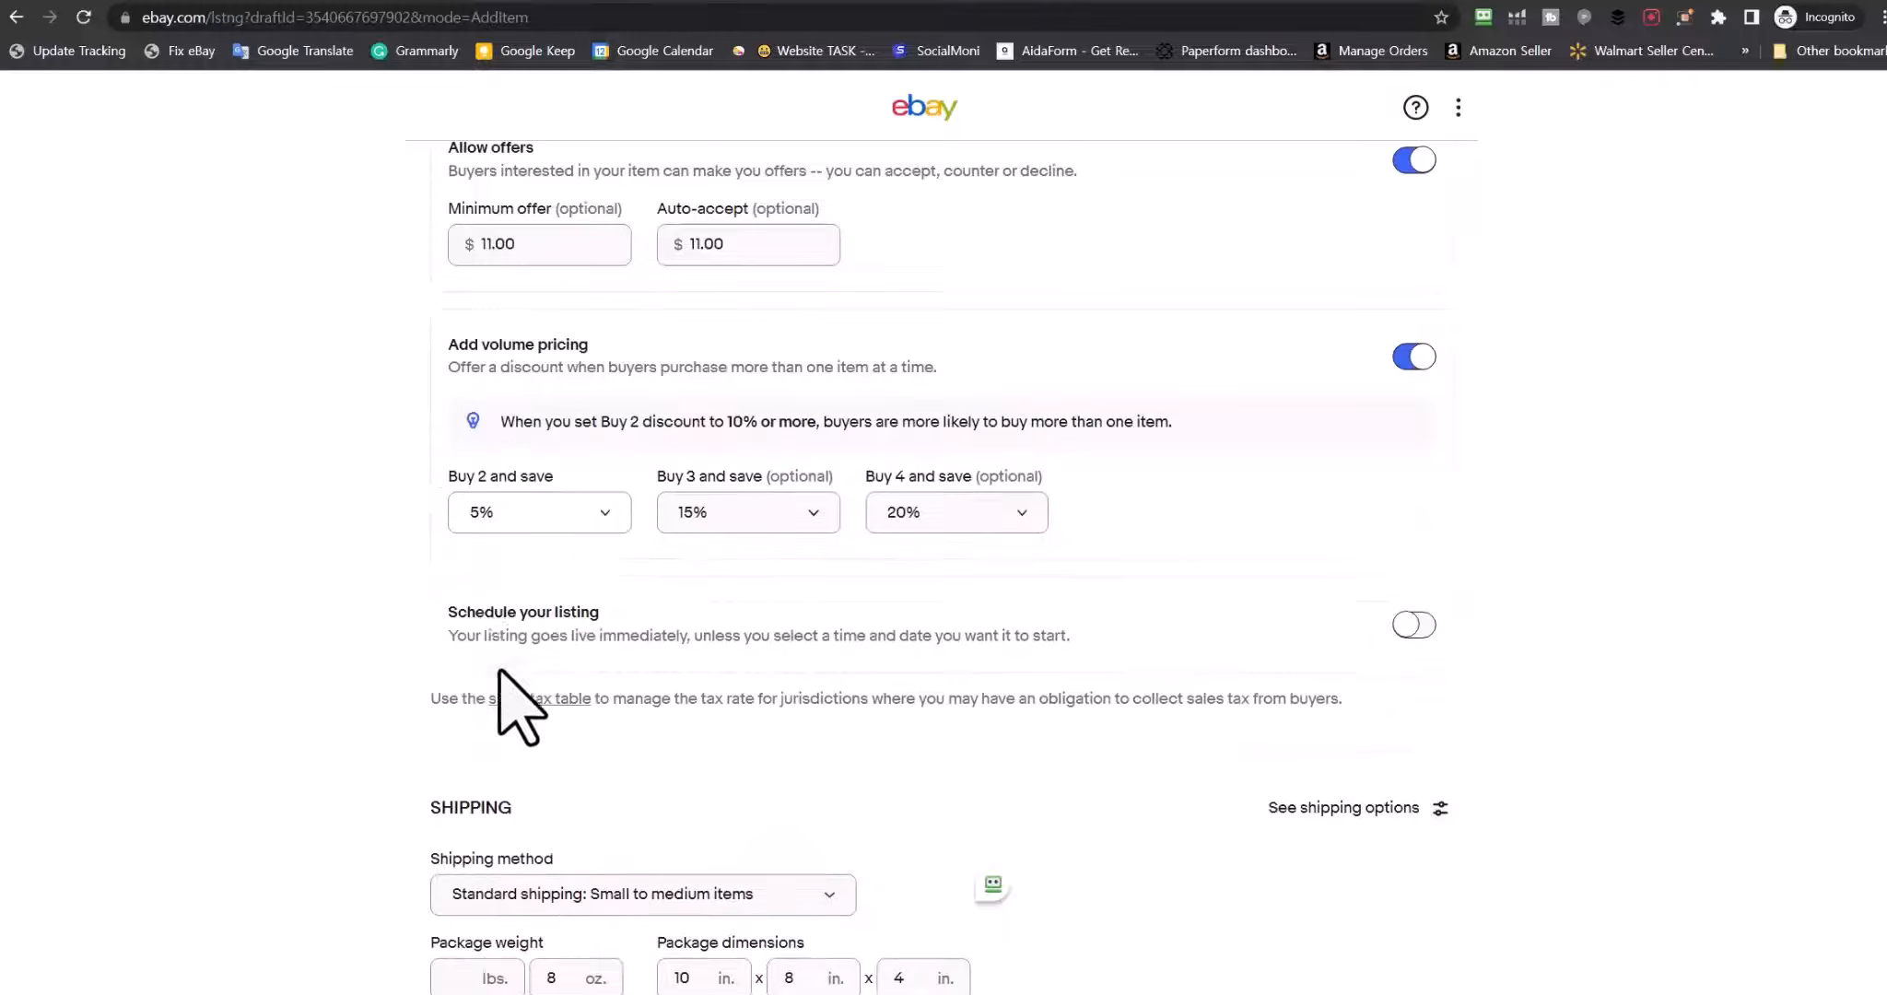
left_click(791, 509)
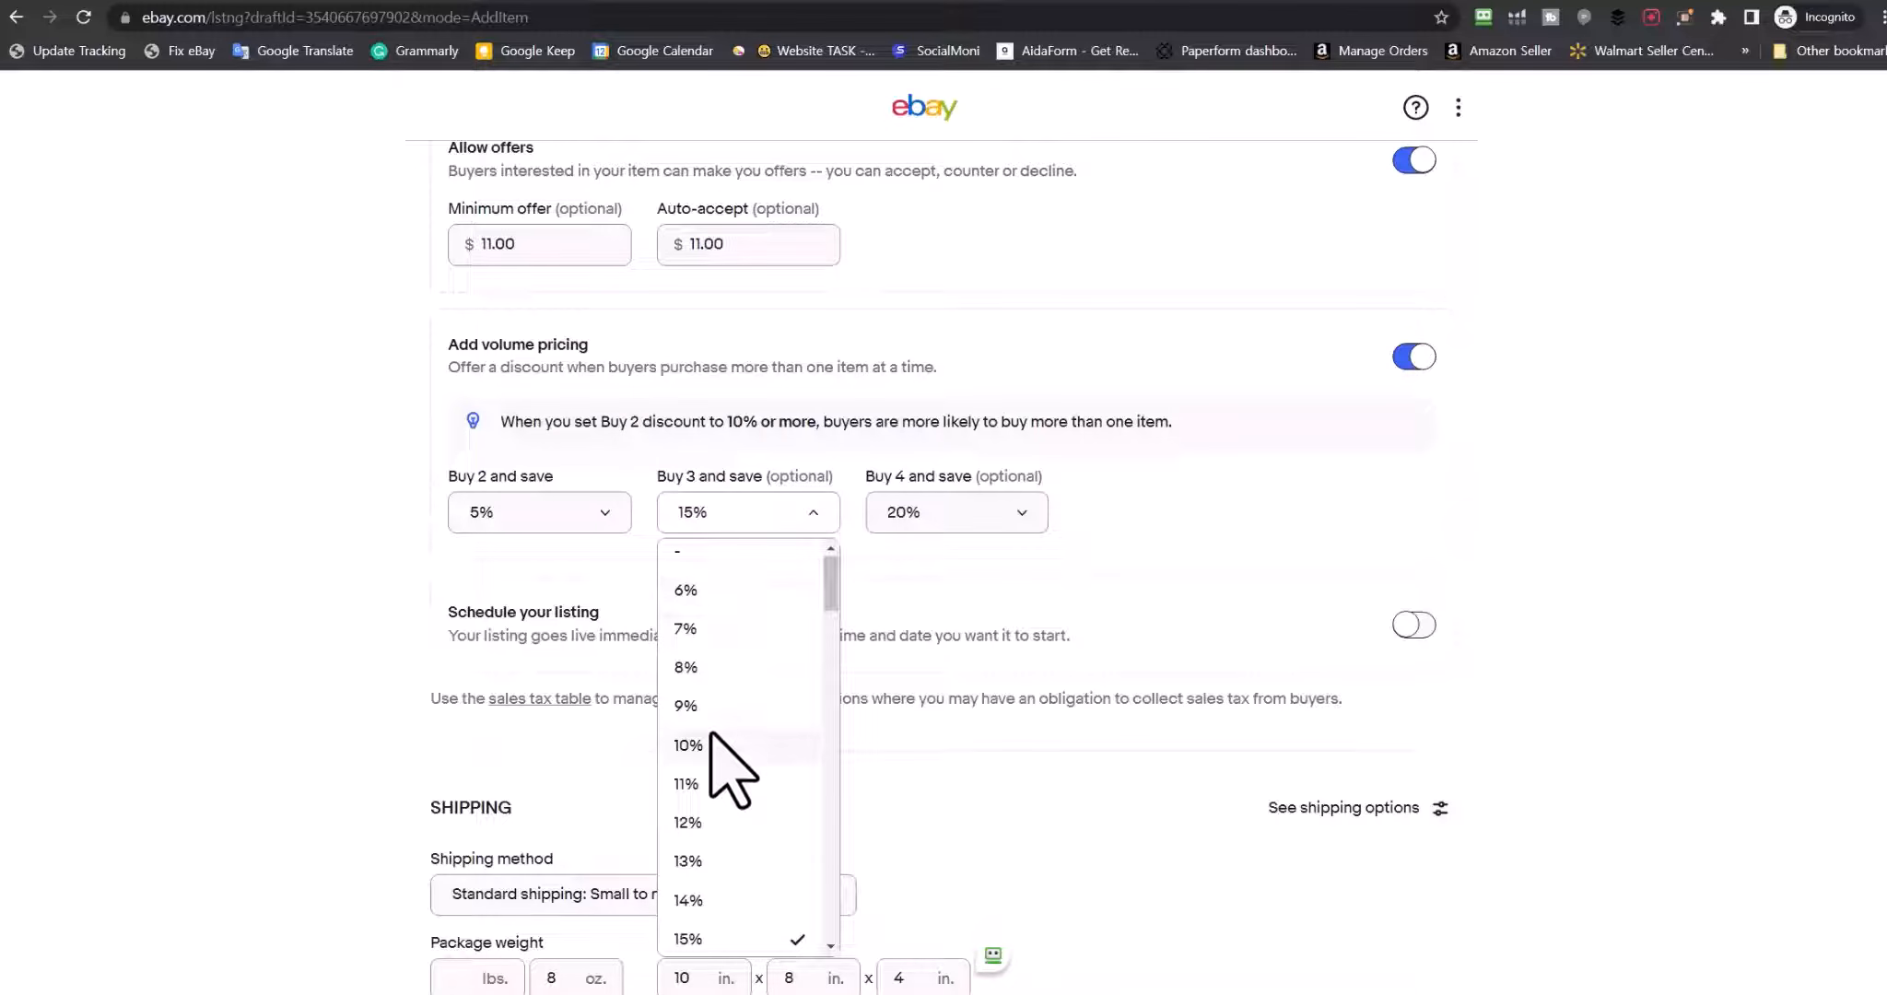
left_click(709, 701)
left_click(1005, 504)
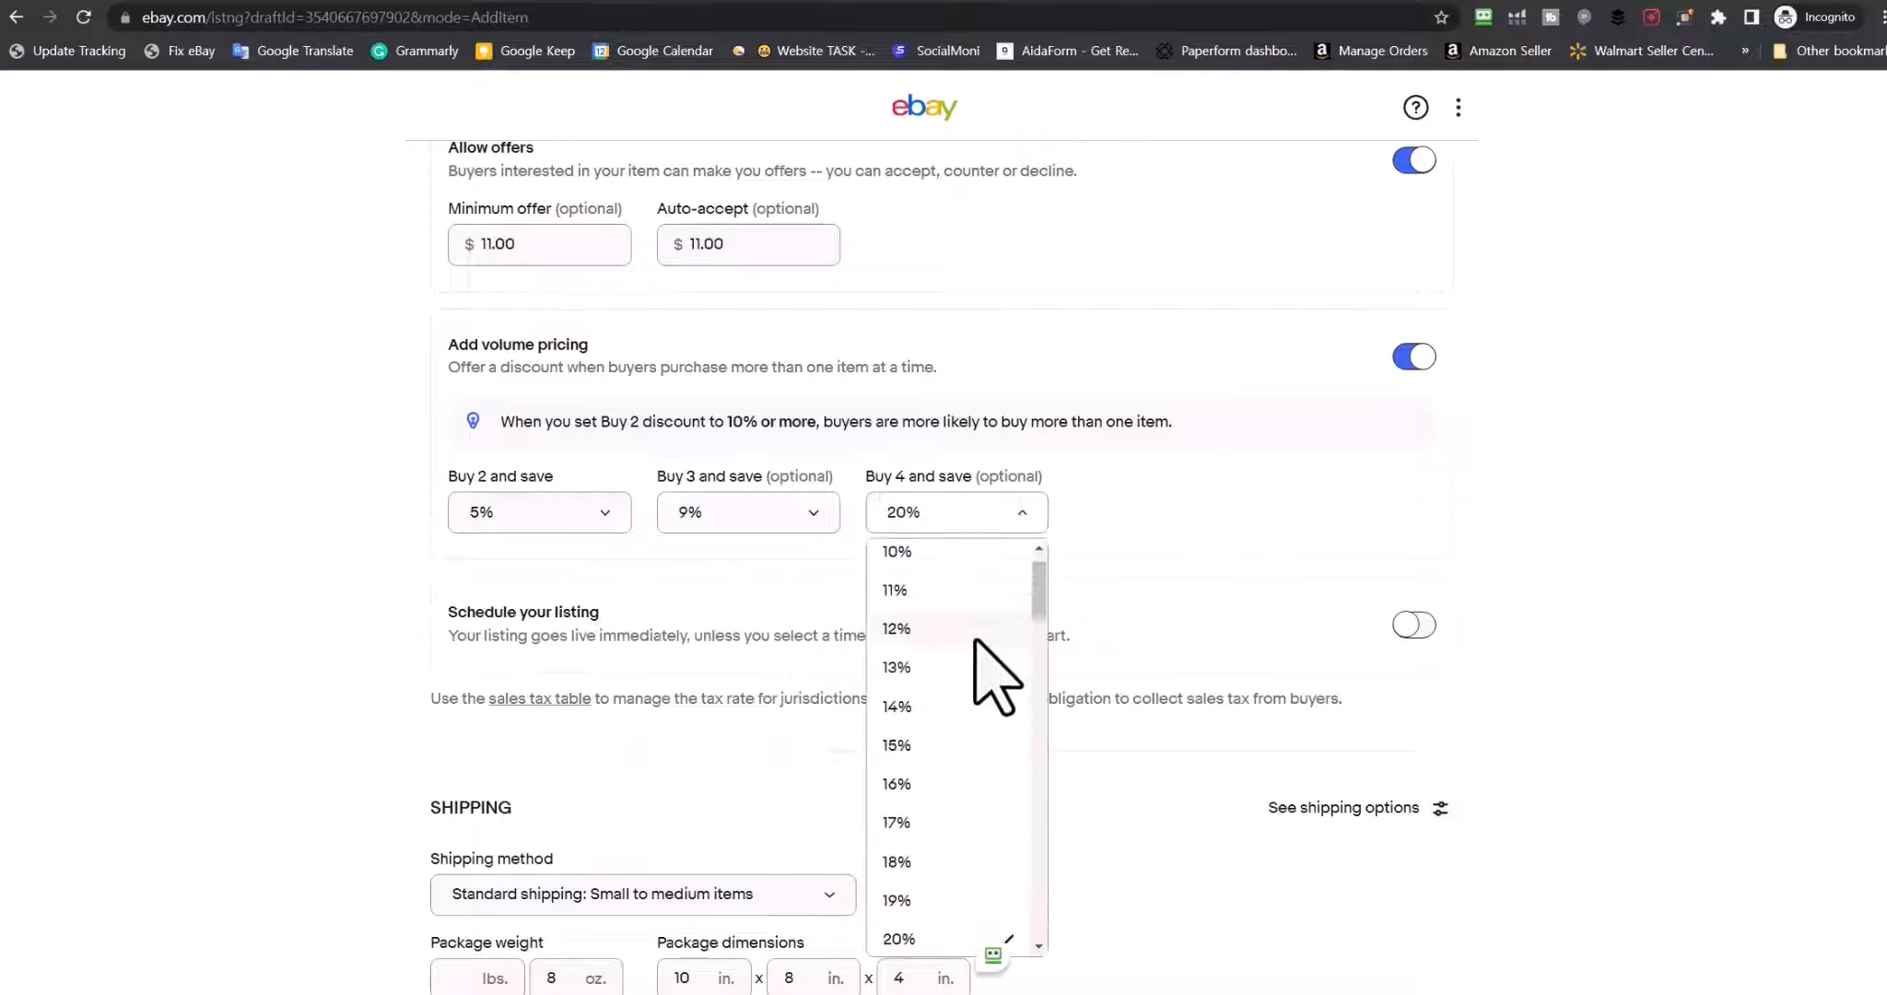
left_click(899, 553)
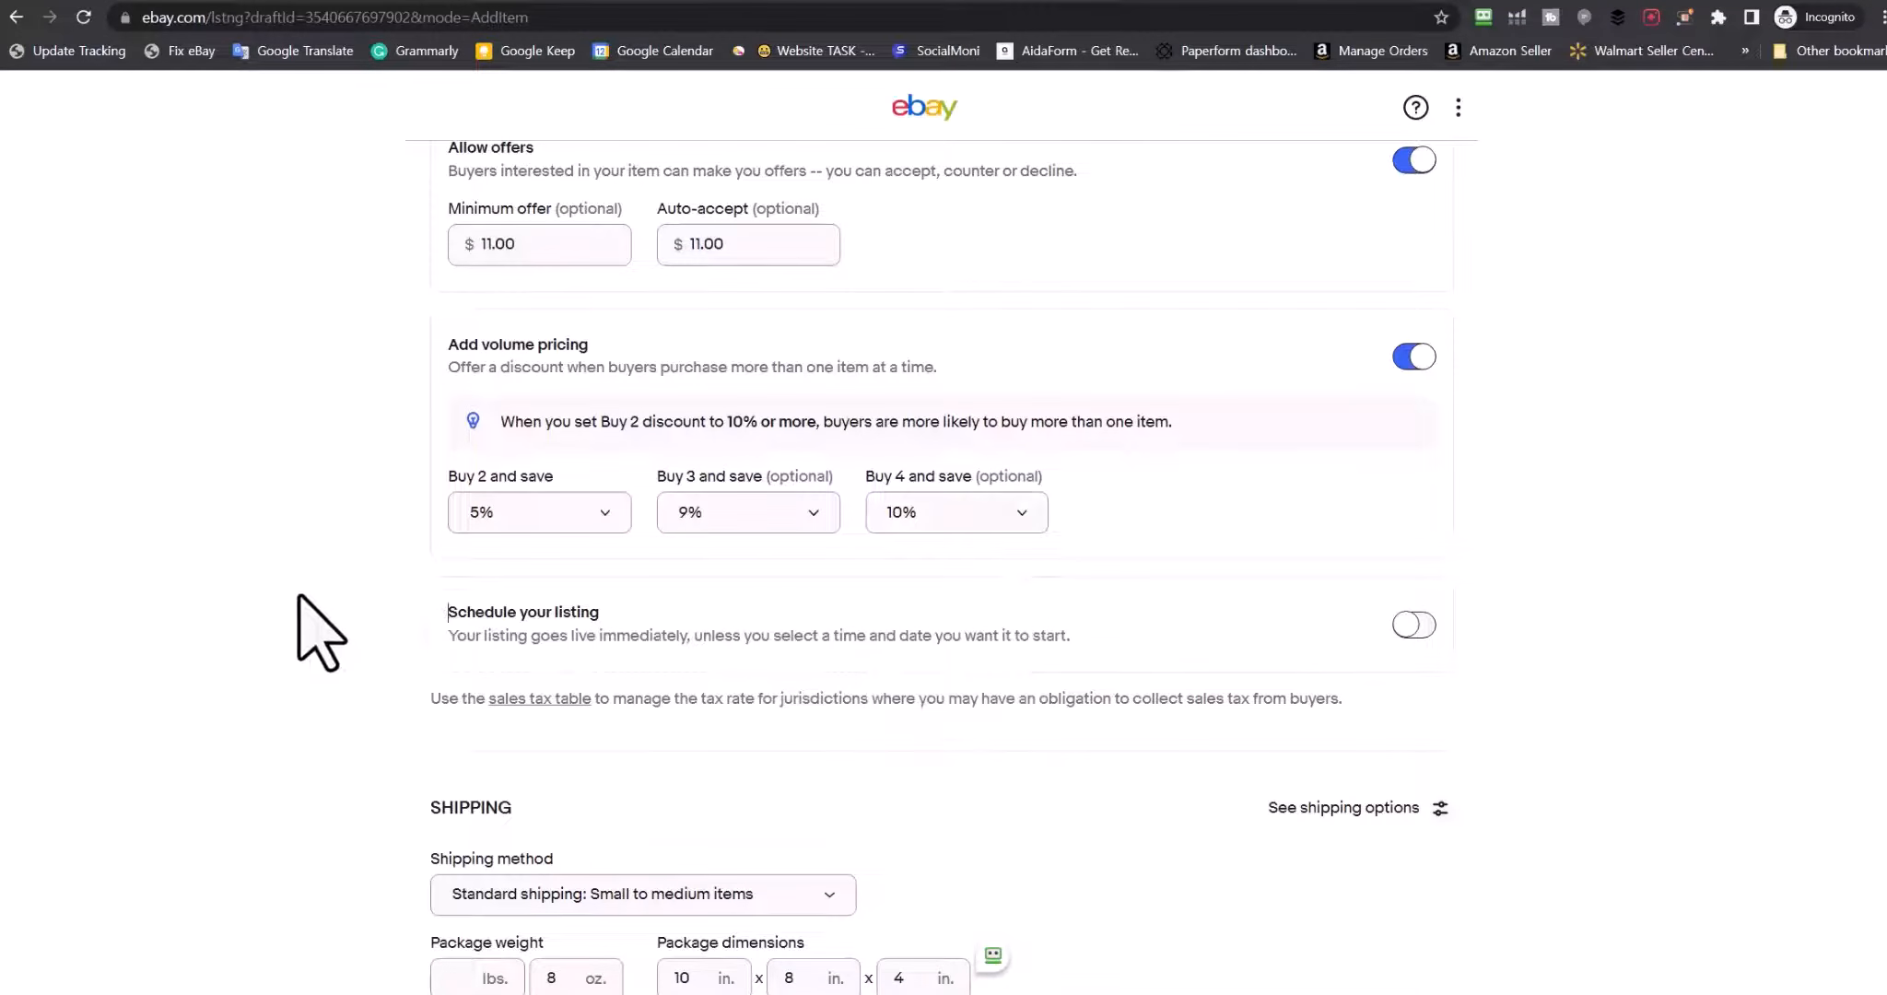
scroll(405, 553, "down", 3)
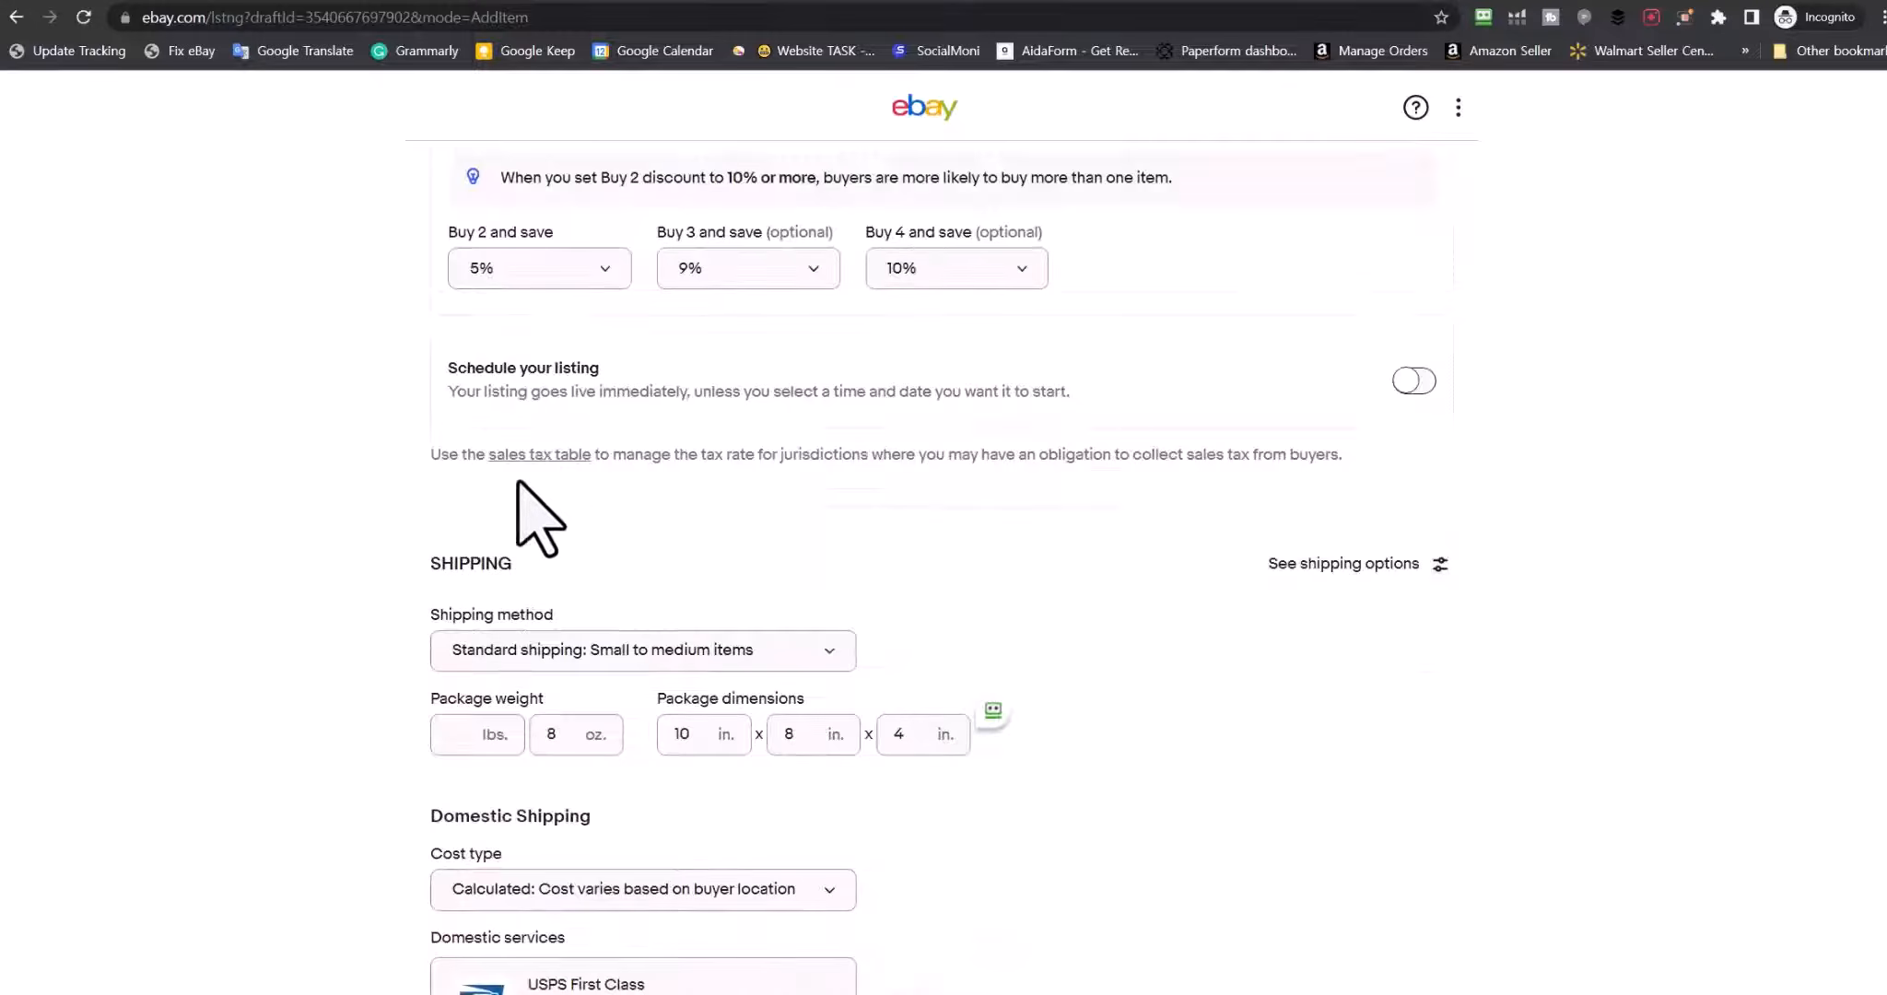
Turn on listing scheduling and look over the start-hour choices without changing them
left_click(1399, 383)
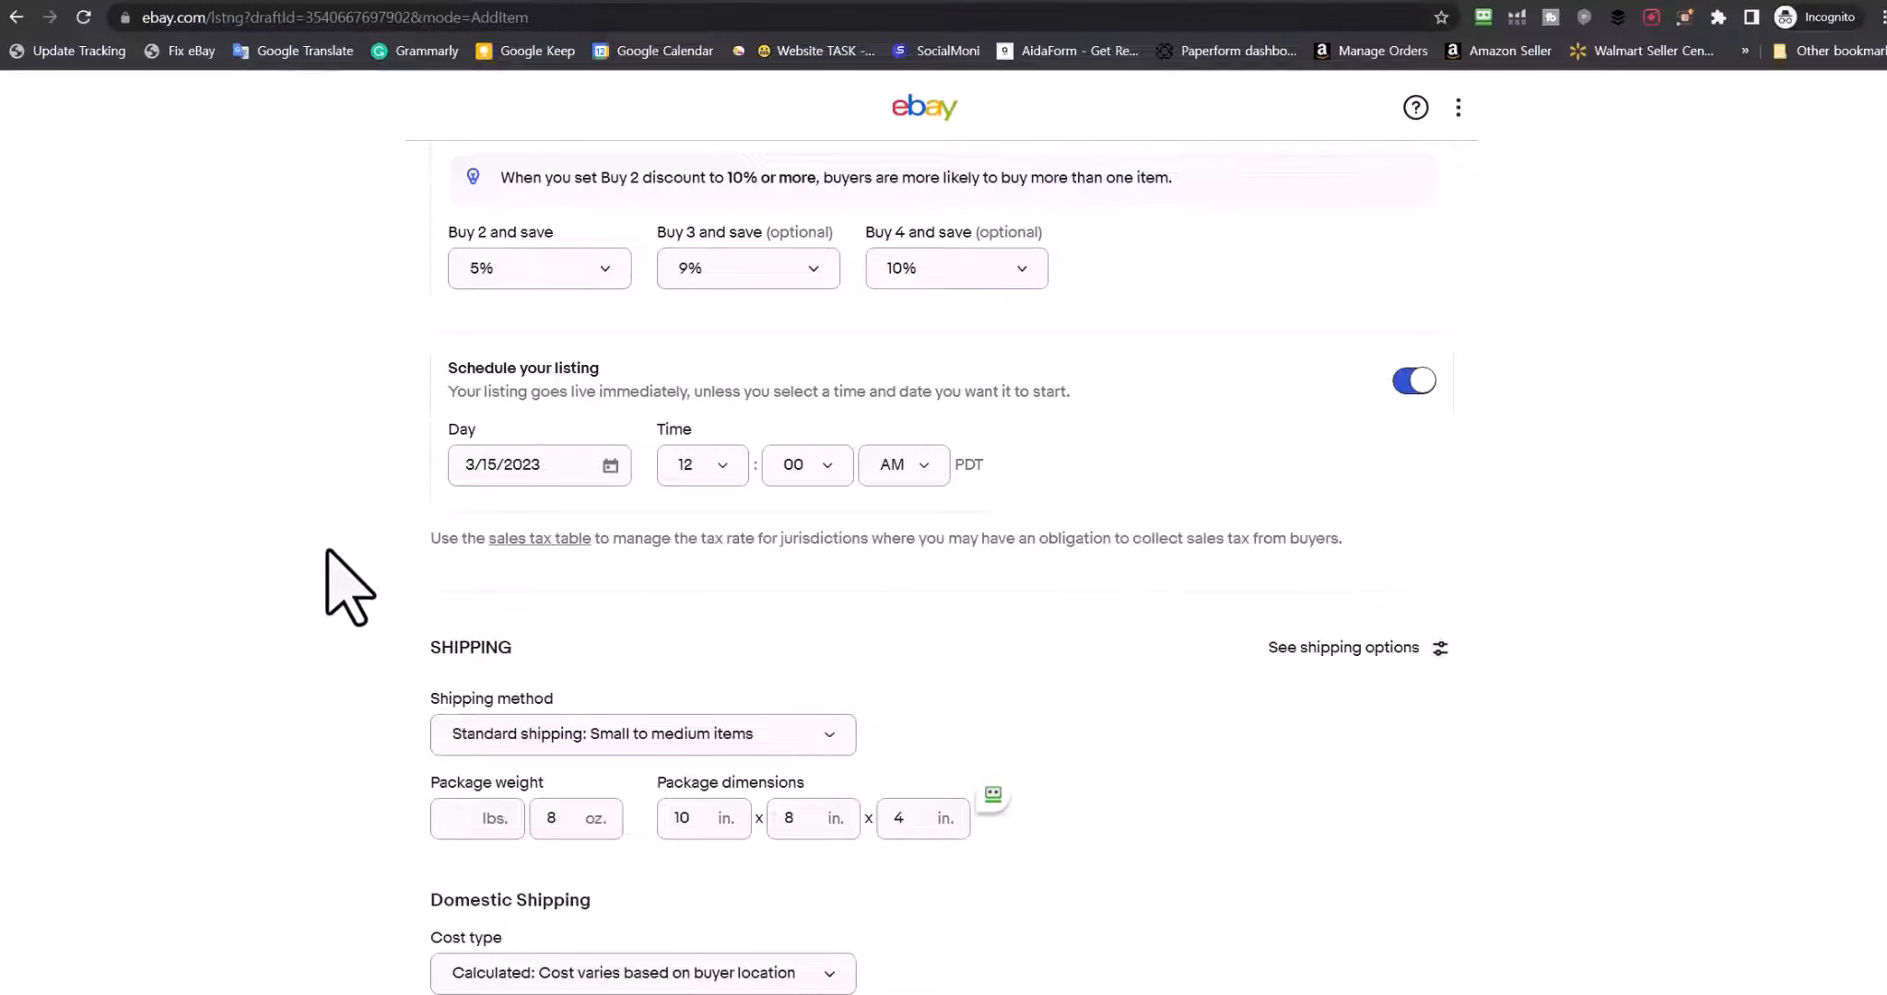
scroll(329, 569, "up", 3)
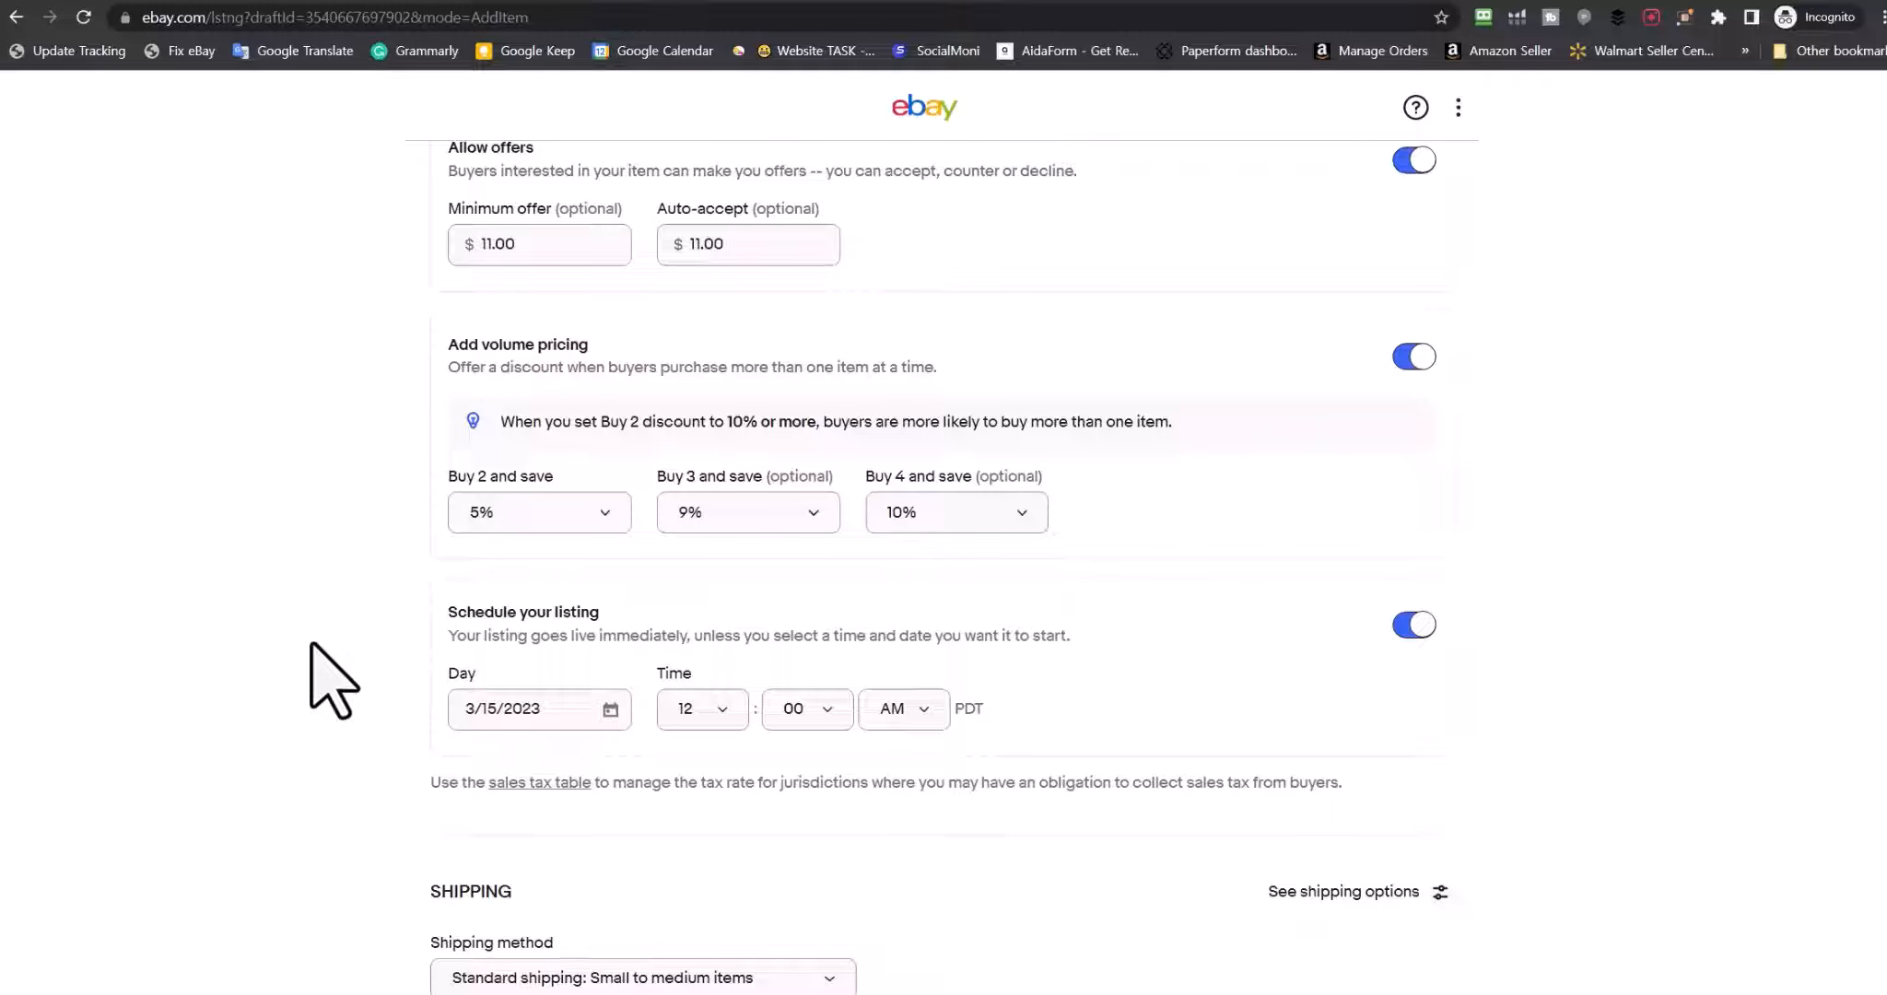
left_click(702, 709)
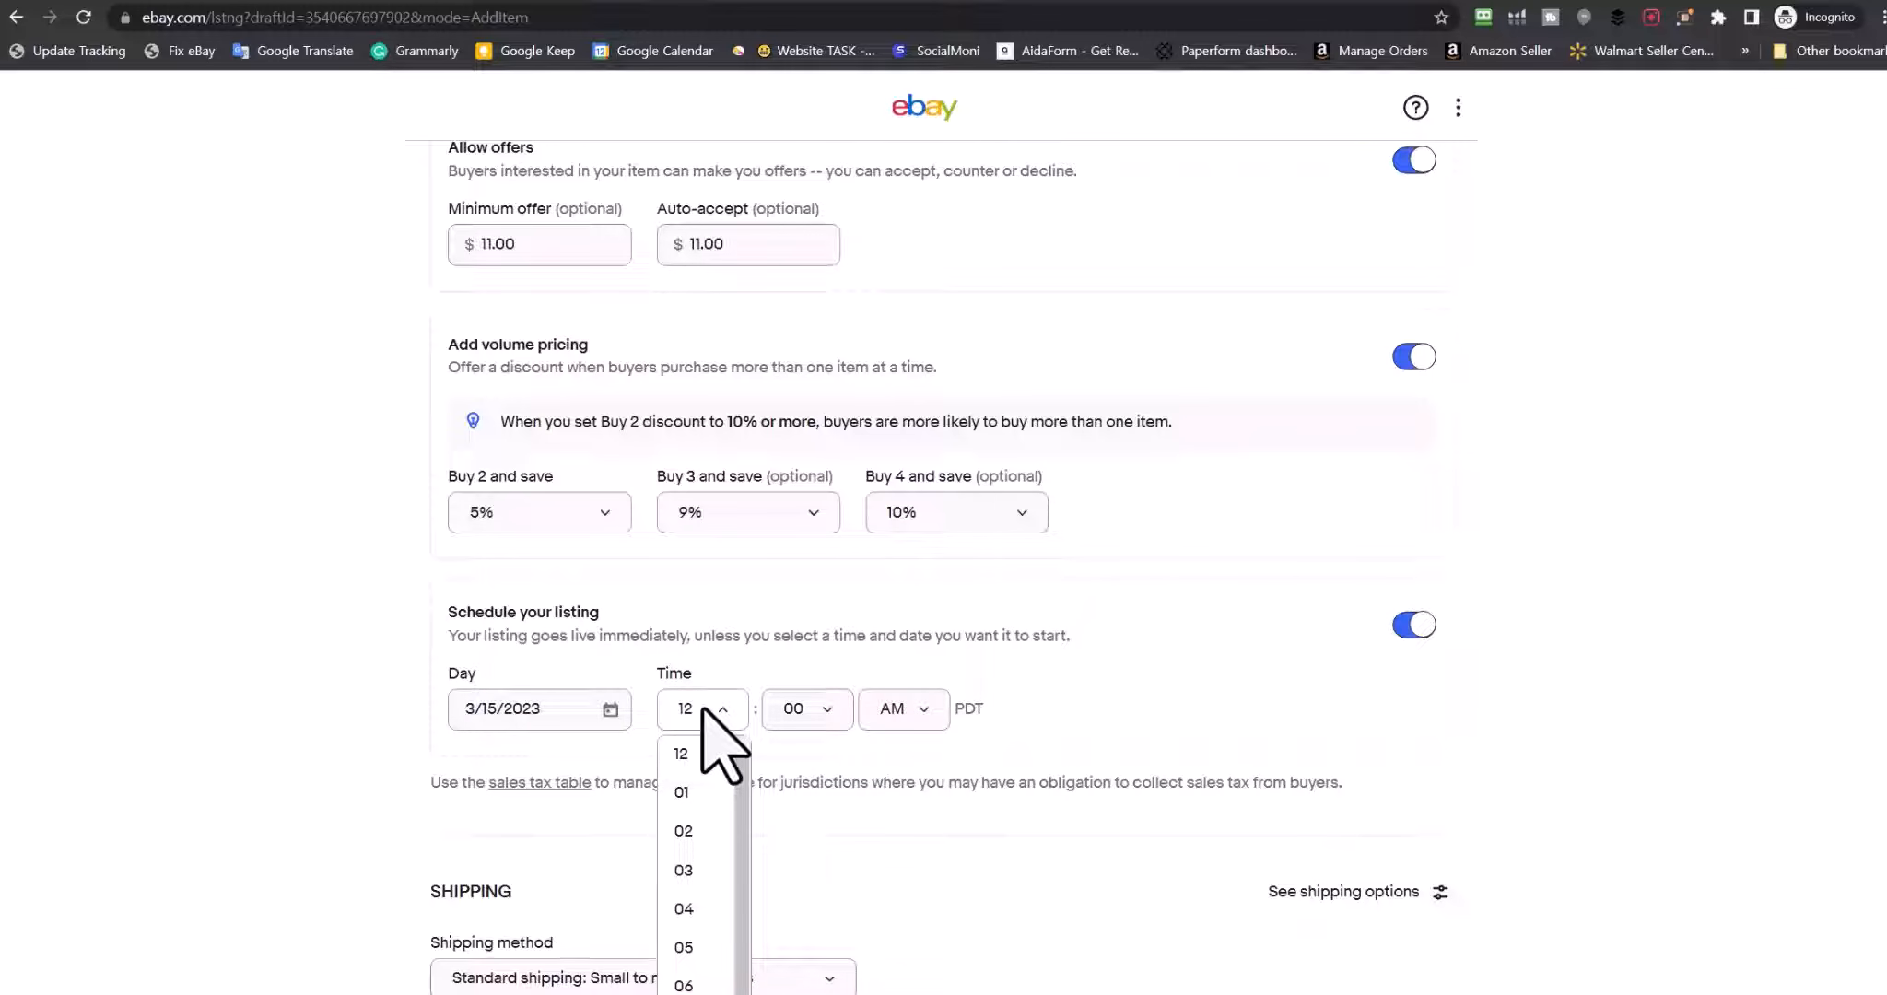
left_click(381, 714)
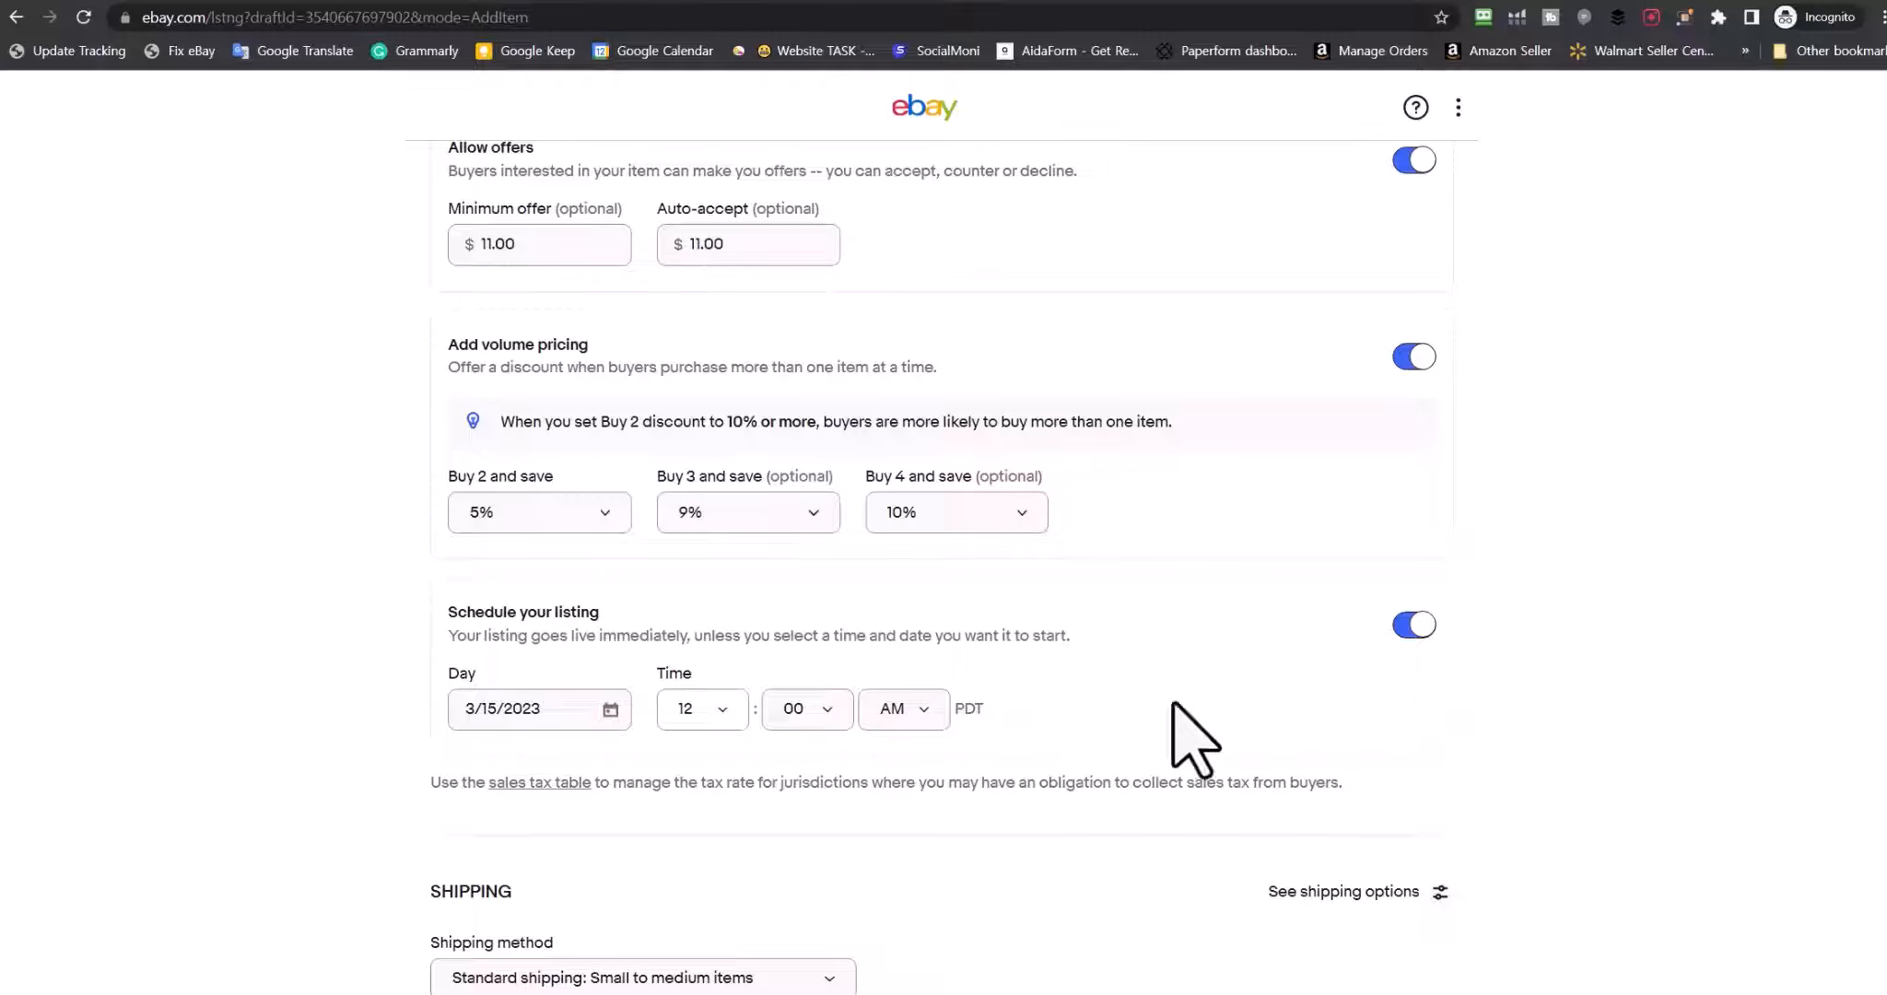
Set the scheduled start time on 3/15/2023 to 08:00 PM
left_click(723, 709)
scroll(720, 988, "down", 1)
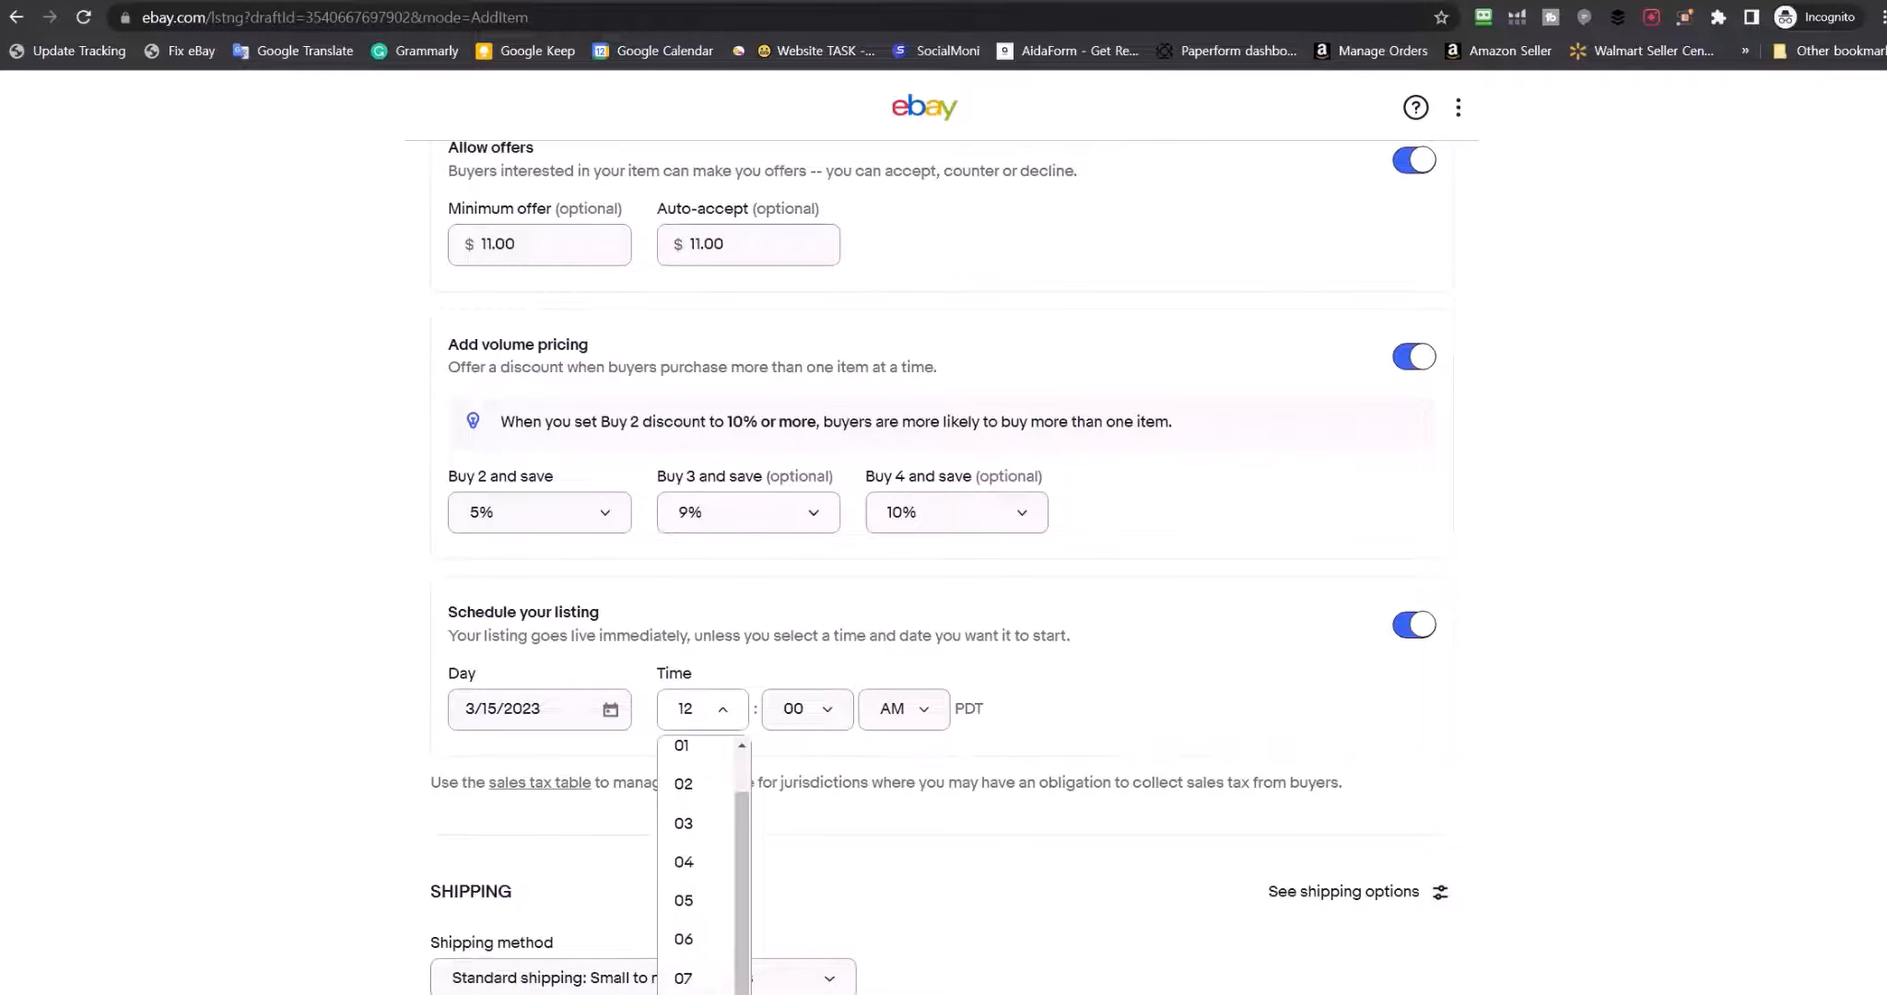
left_click(720, 993)
scroll(720, 988, "down", 3)
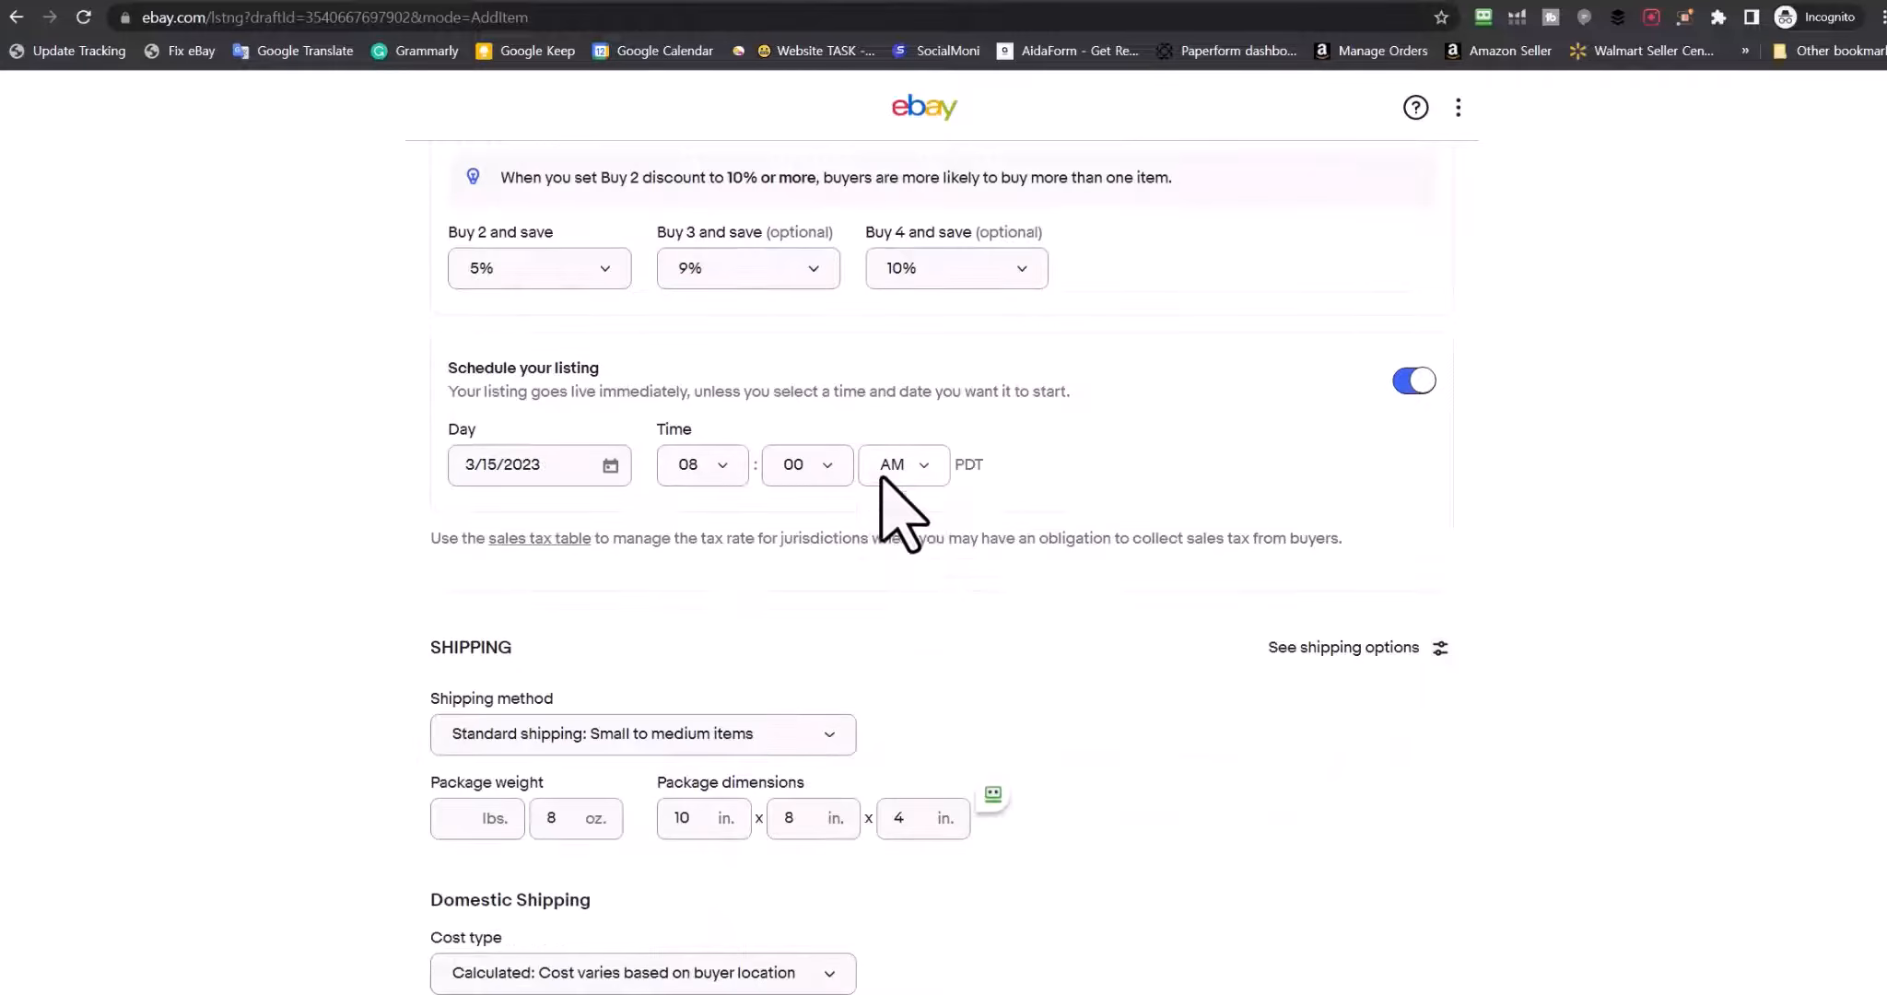
left_click(883, 474)
left_click(898, 544)
scroll(623, 494, "down", 3)
left_click(624, 495)
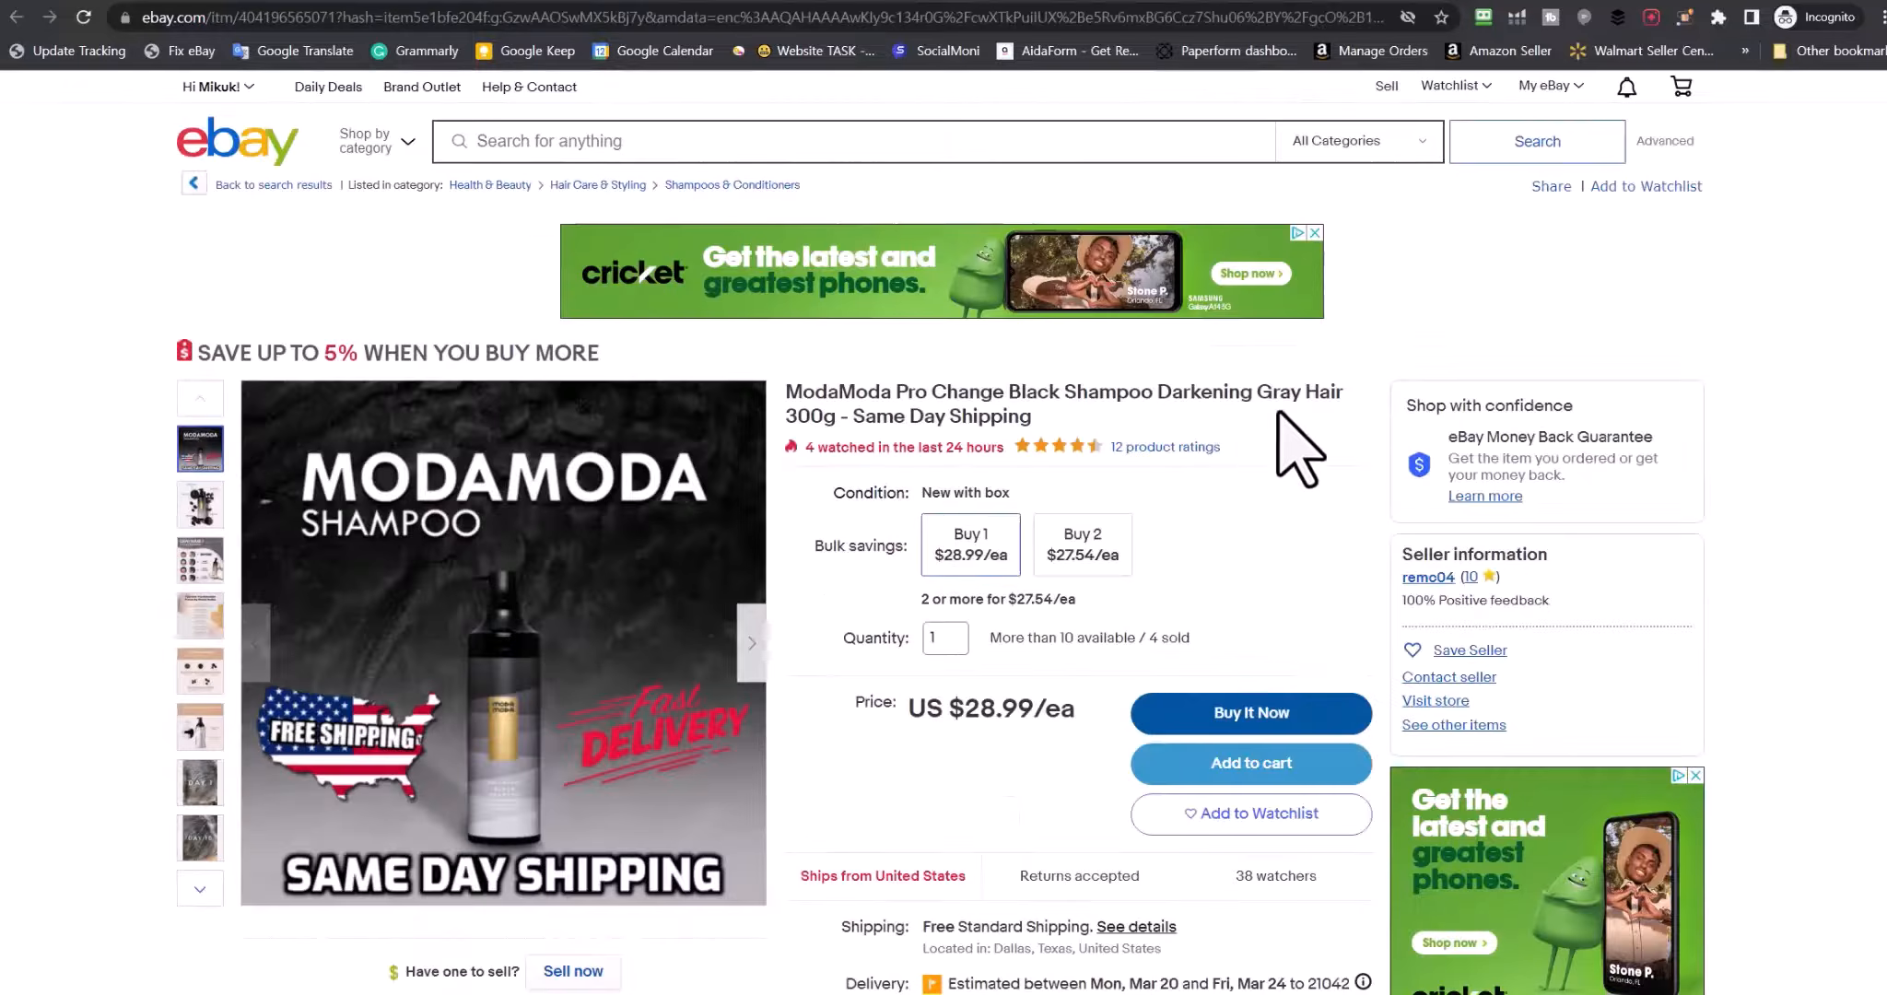
Keep standard shipping for small to medium items and reveal the optional shipping settings
scroll(1285, 442, "down", 3)
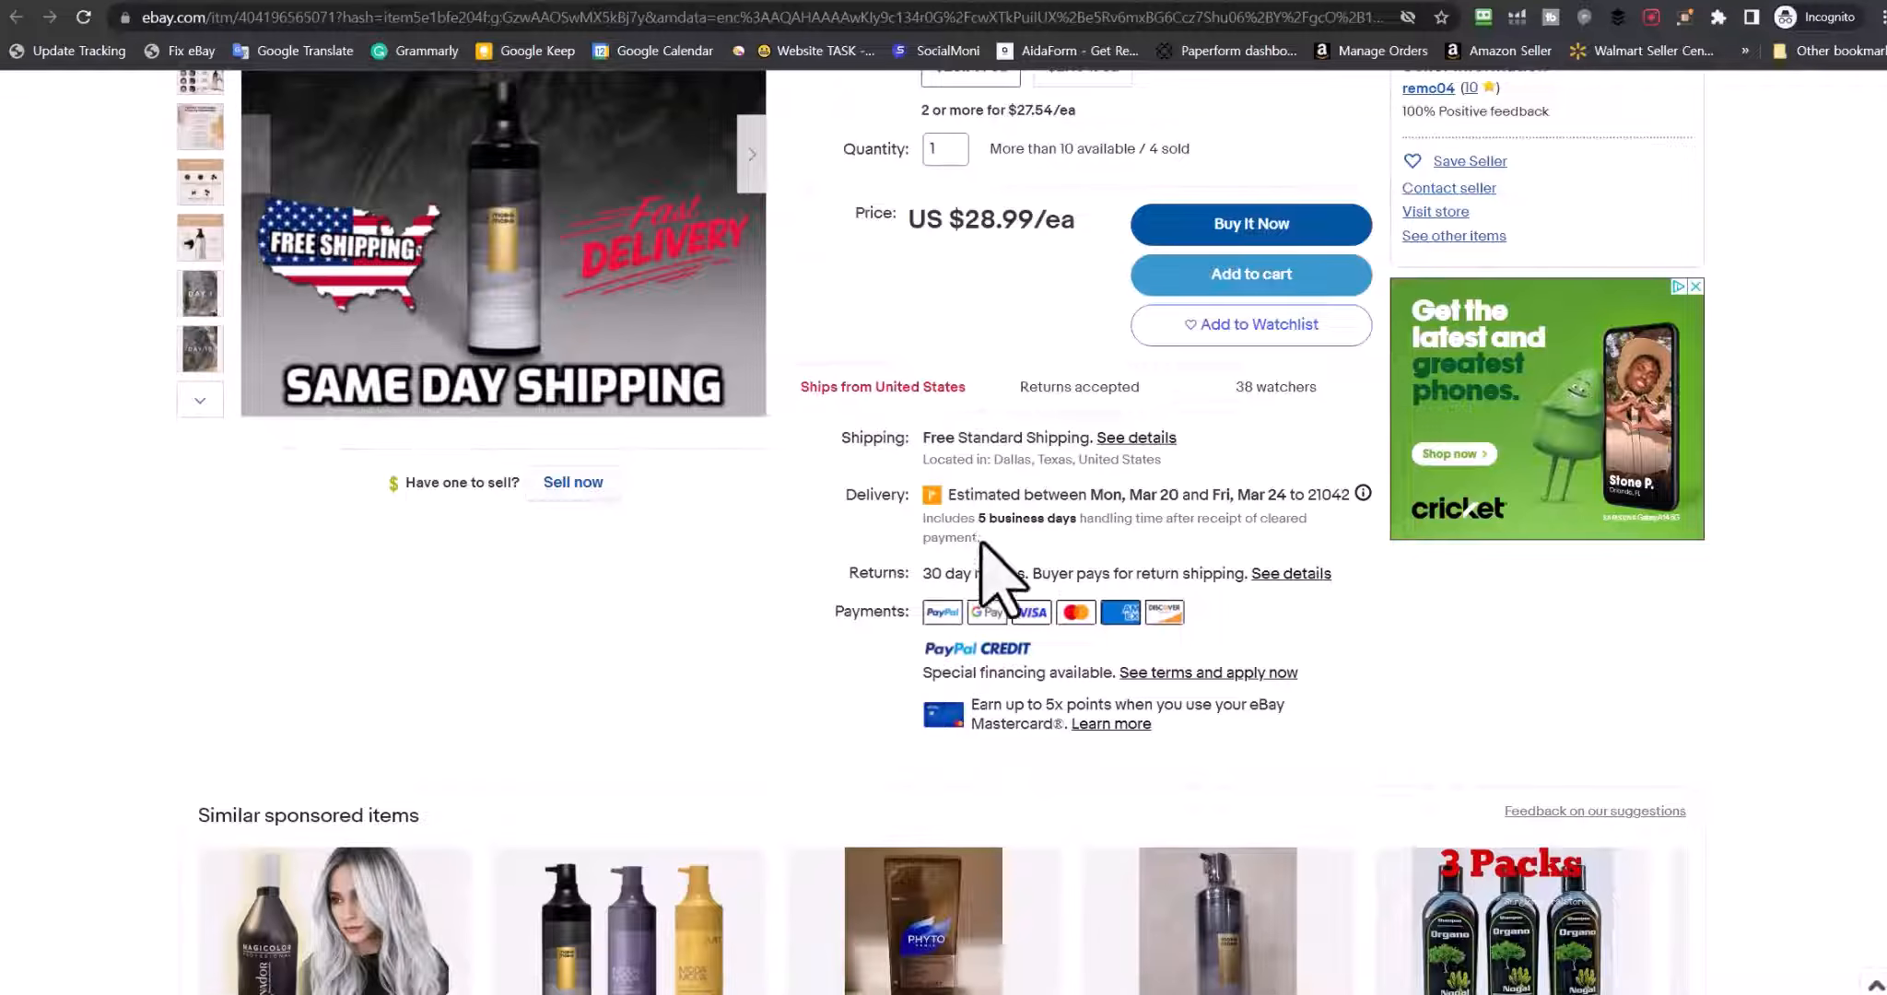
left_click_drag(924, 438, 1090, 449)
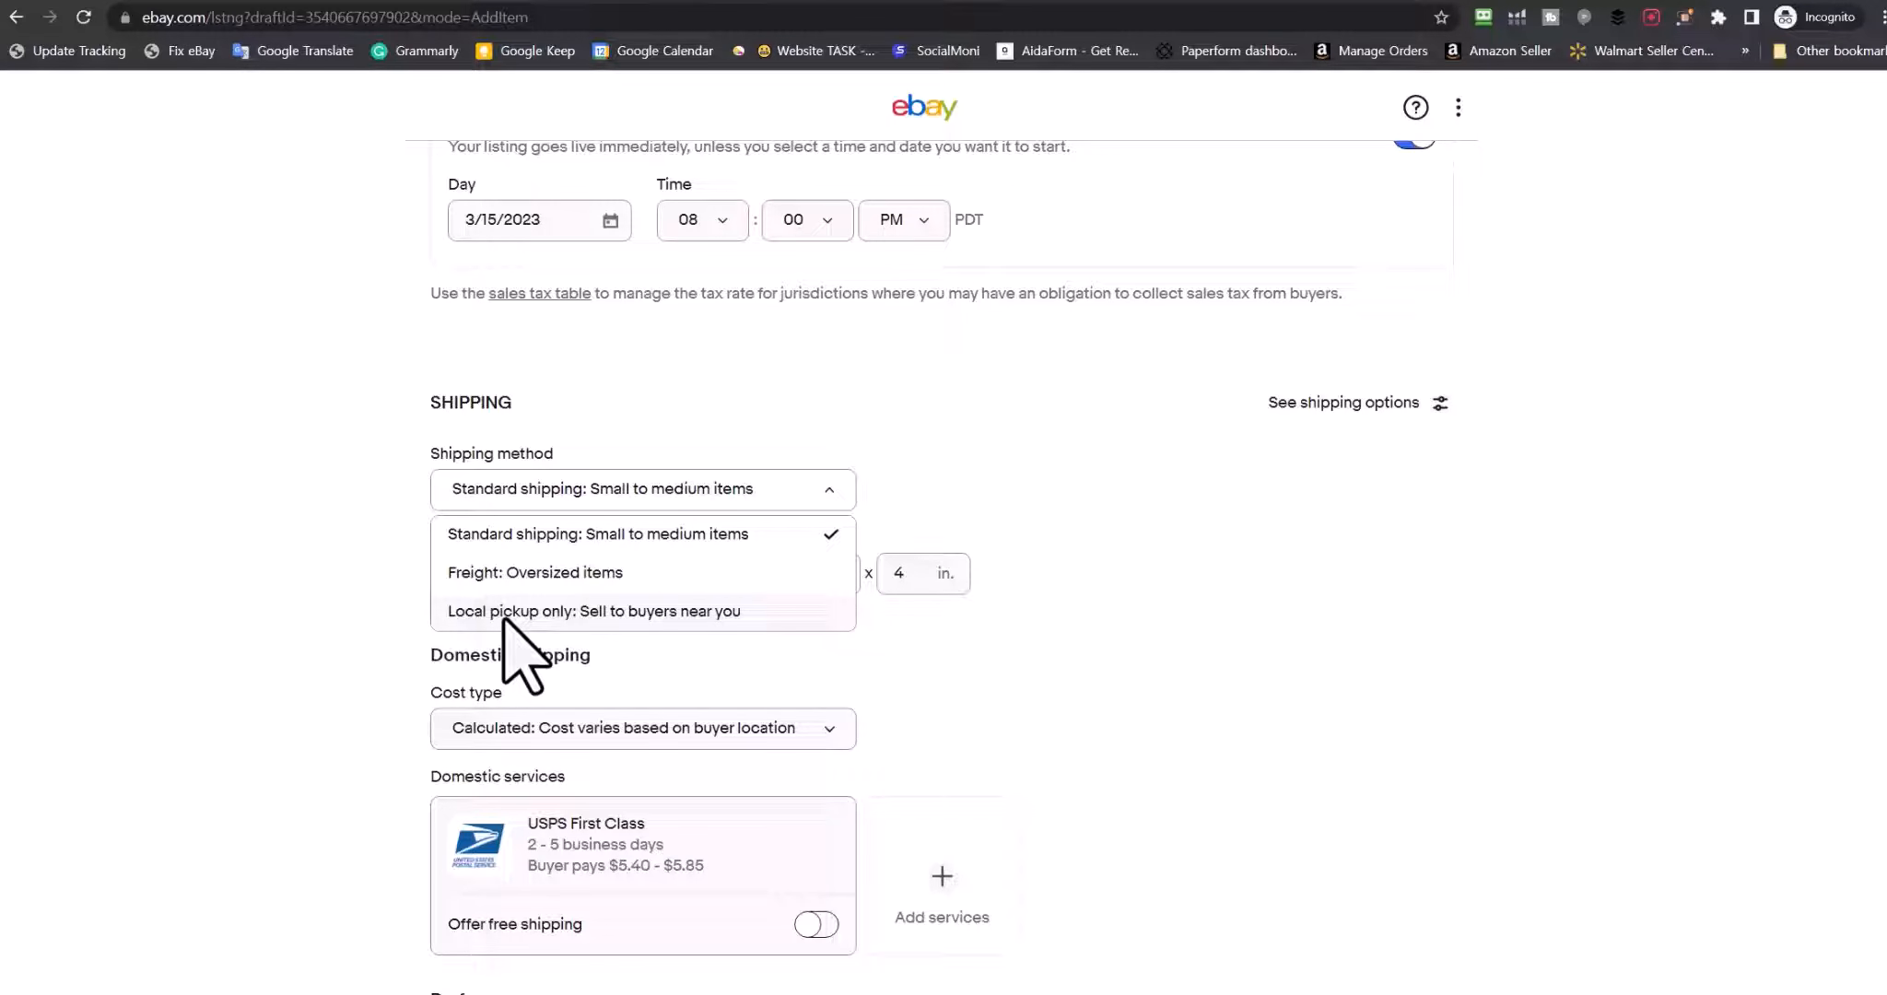
left_click(1124, 368)
left_click(1334, 405)
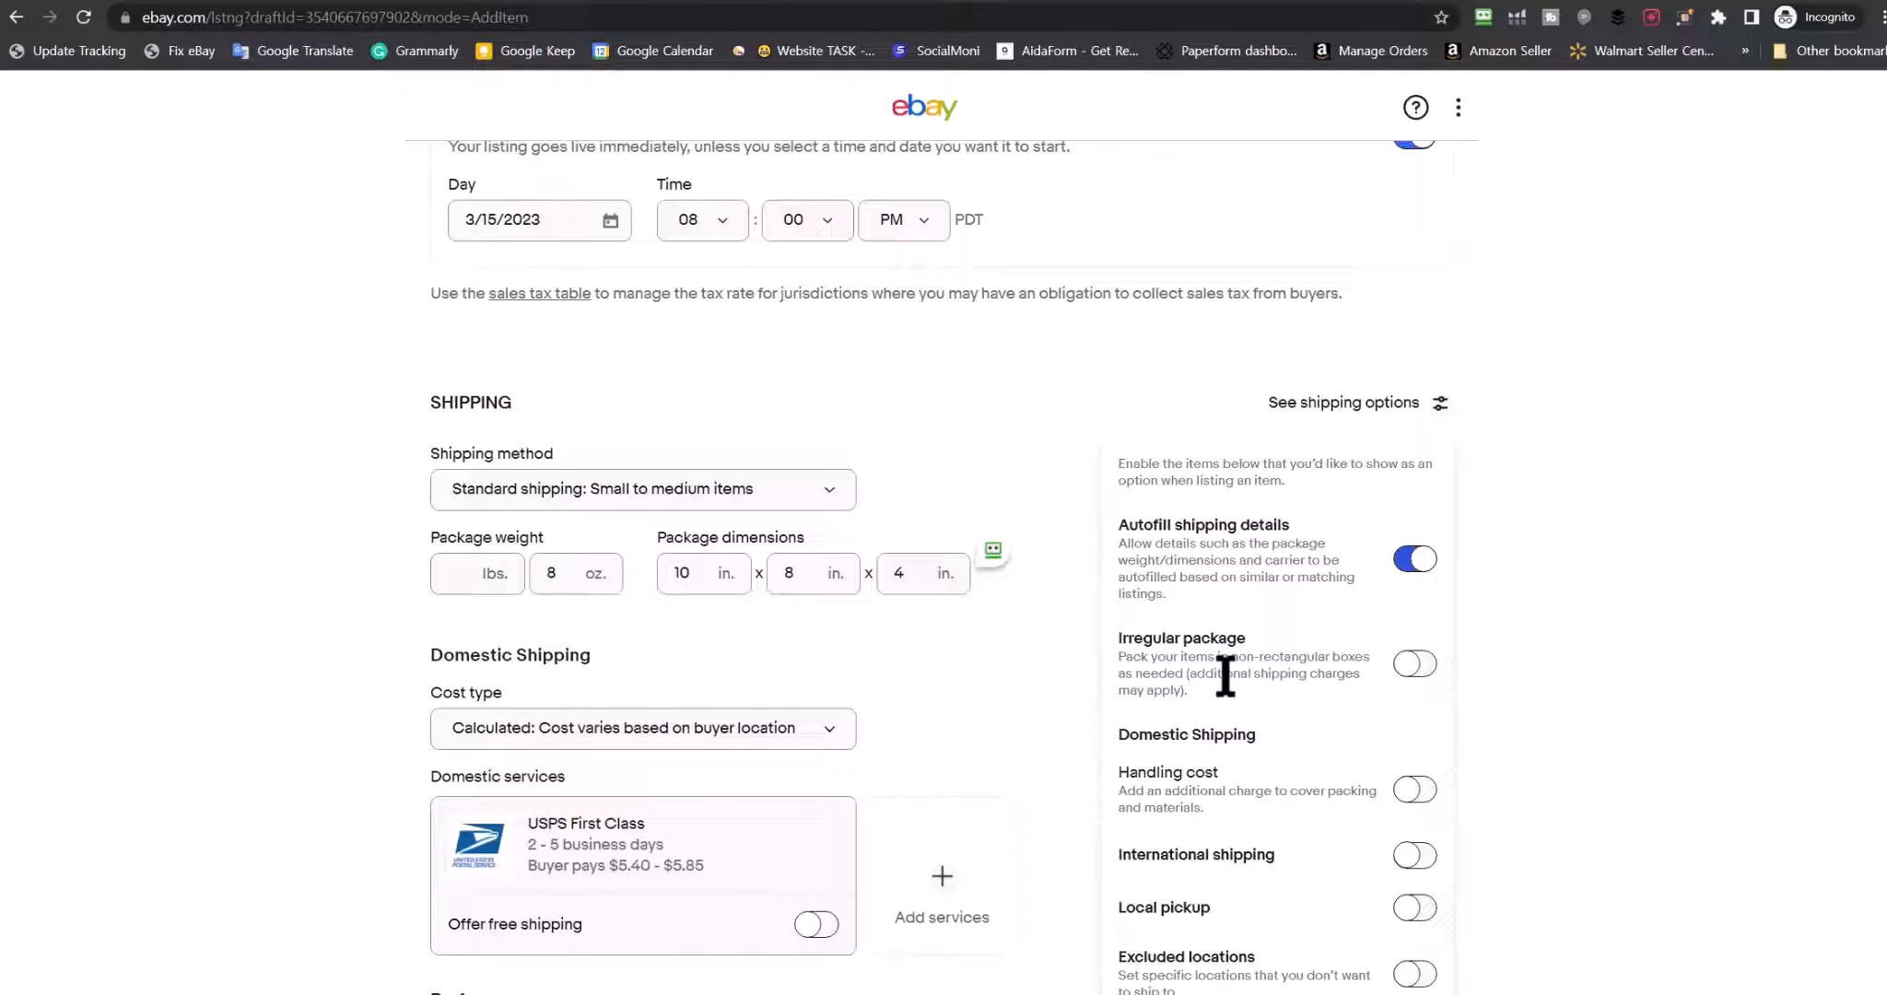
Add the irregular package option and turn on international shipping
left_click(1414, 663)
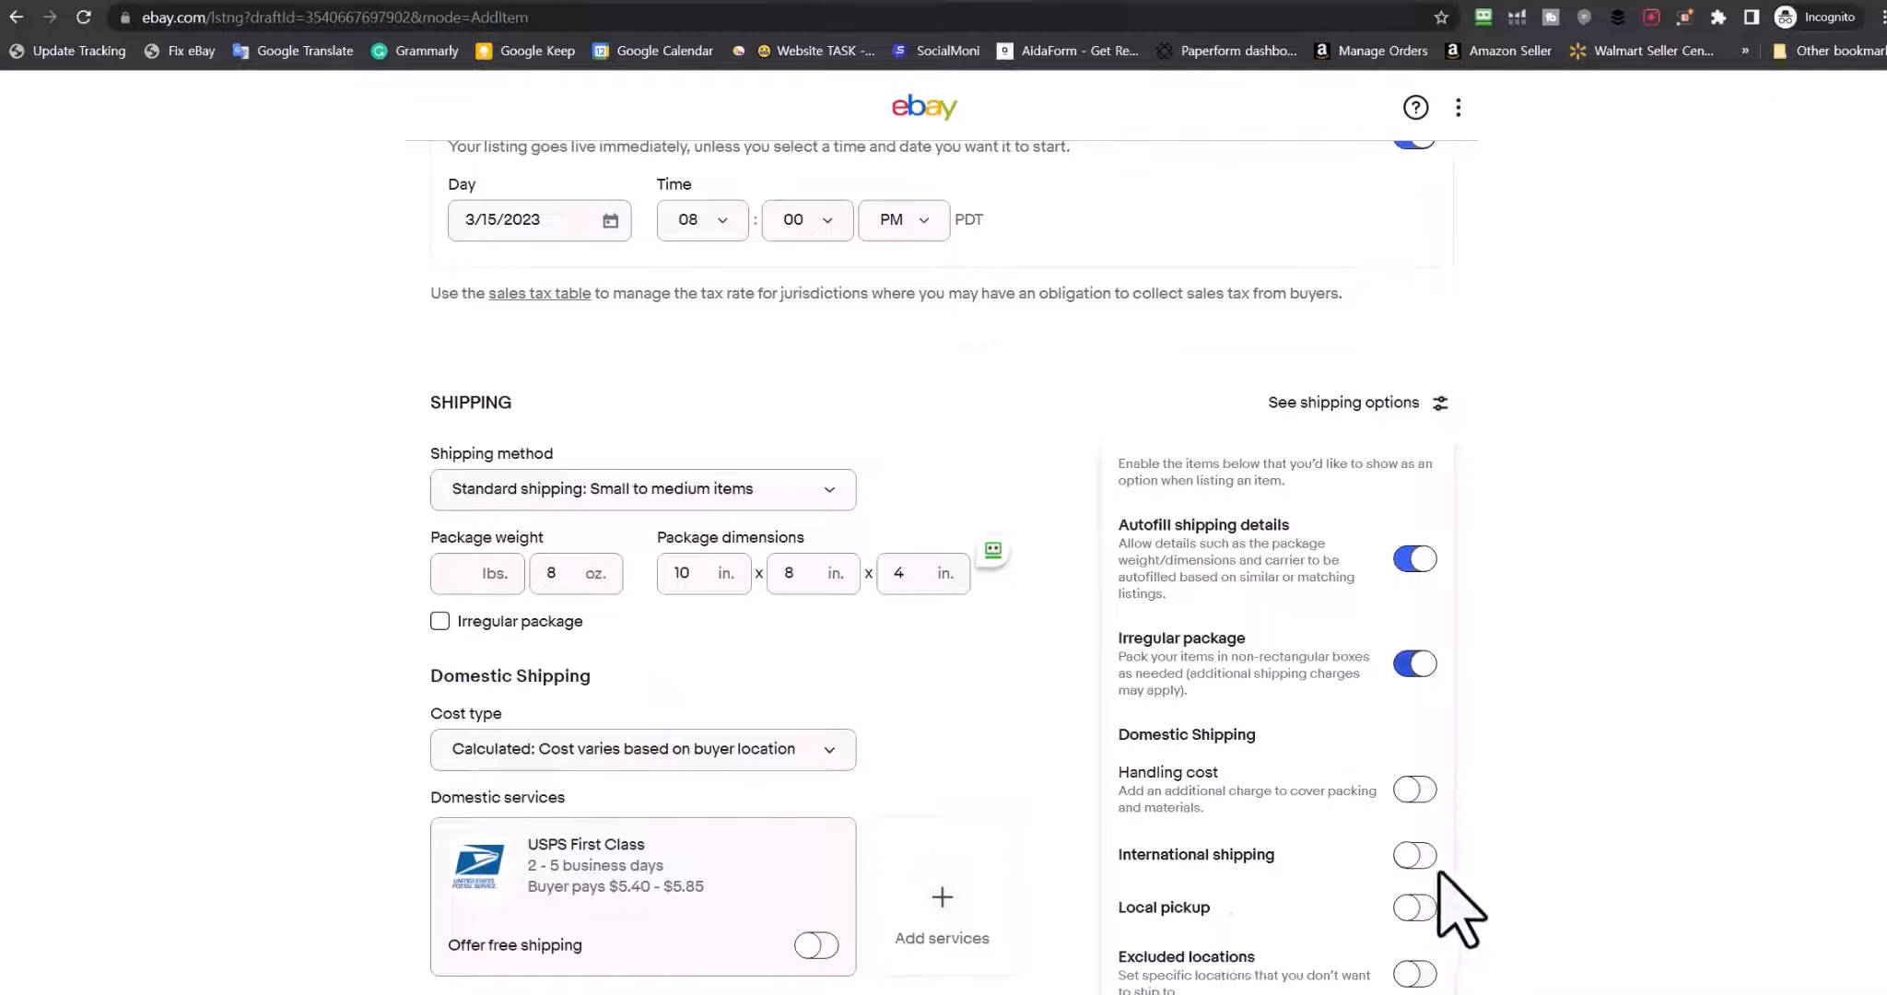
left_click(1410, 856)
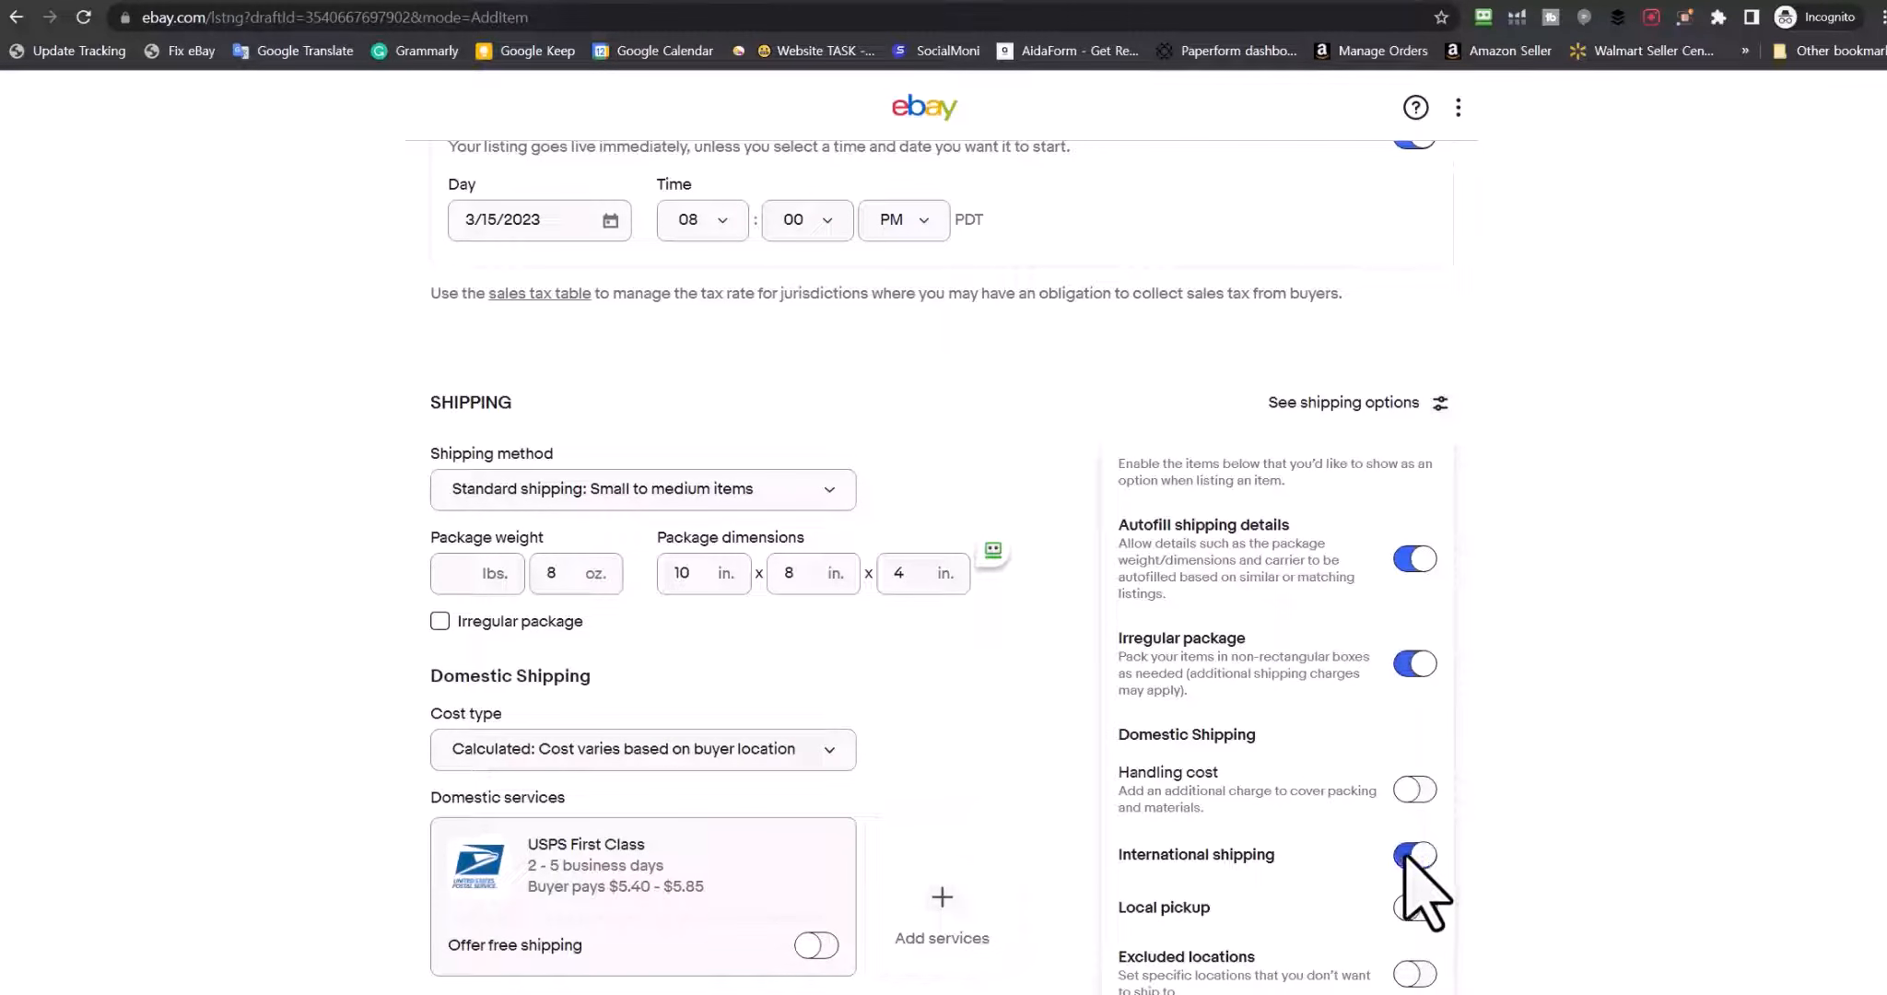
scroll(716, 820, "down", 5)
scroll(543, 507, "up", 3)
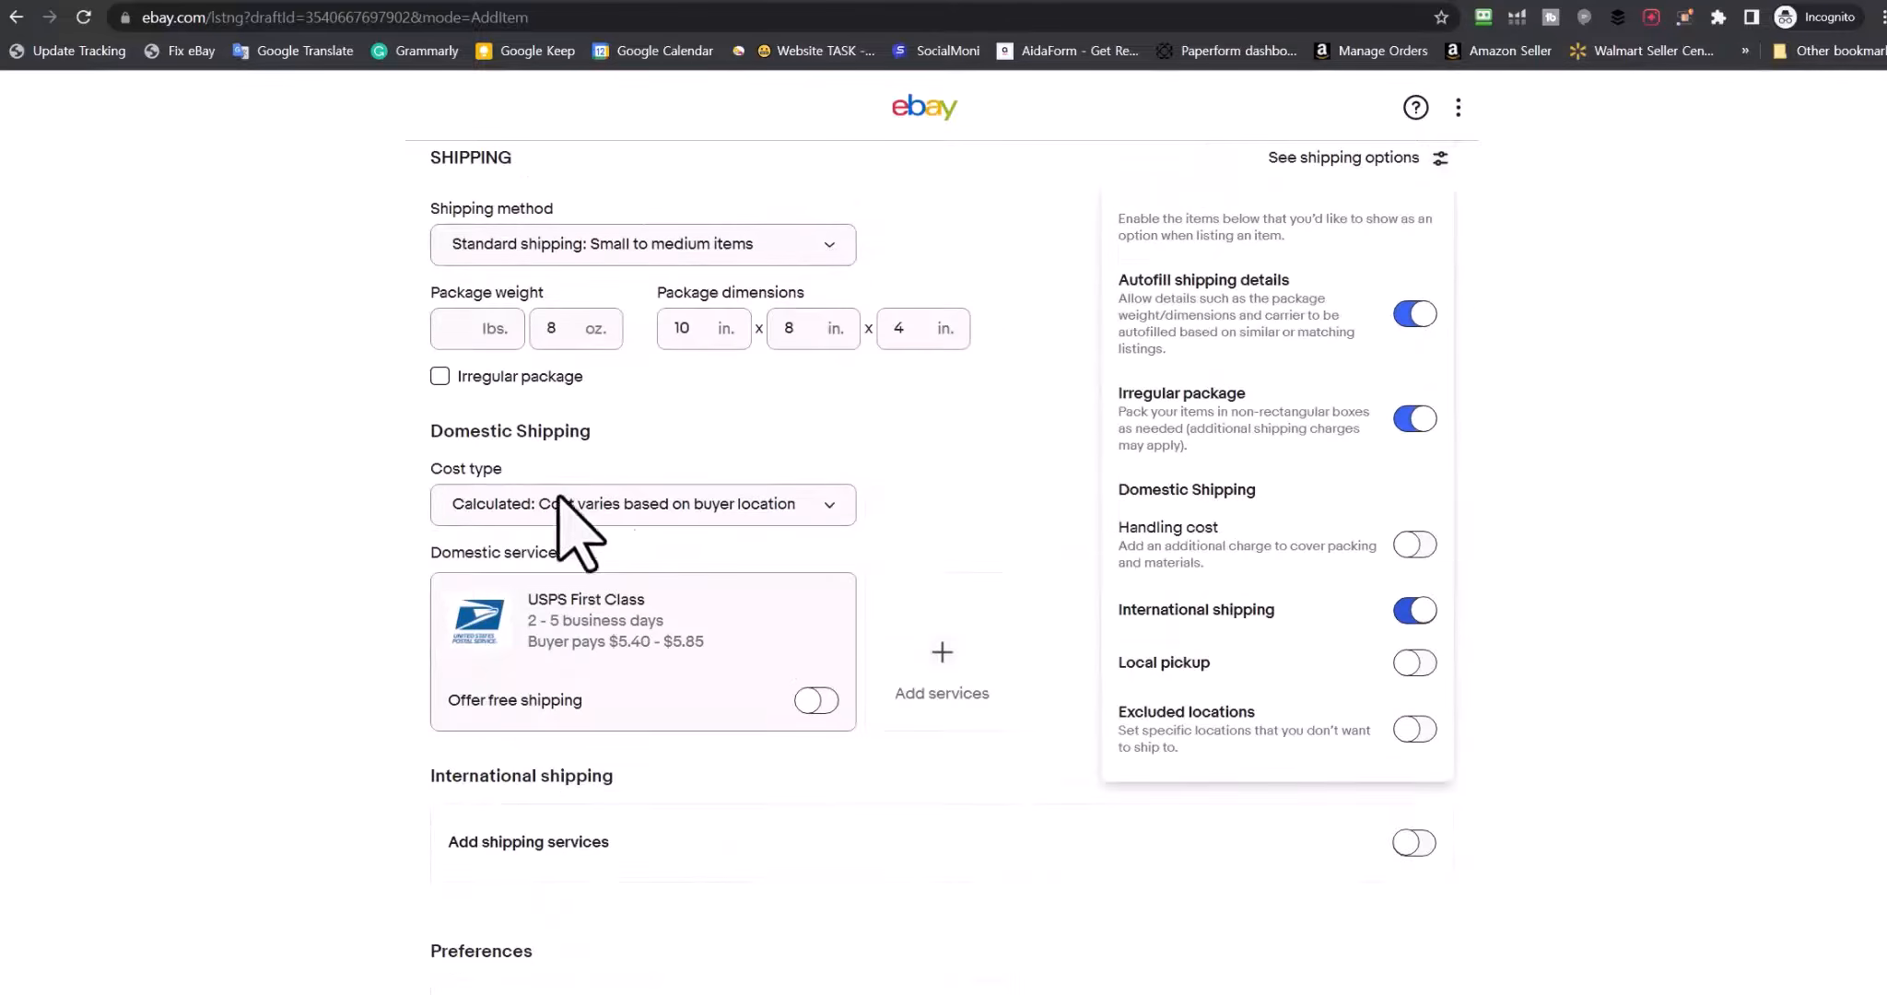
Add the excluded shipping locations option, leaving no locations excluded
left_click(1414, 728)
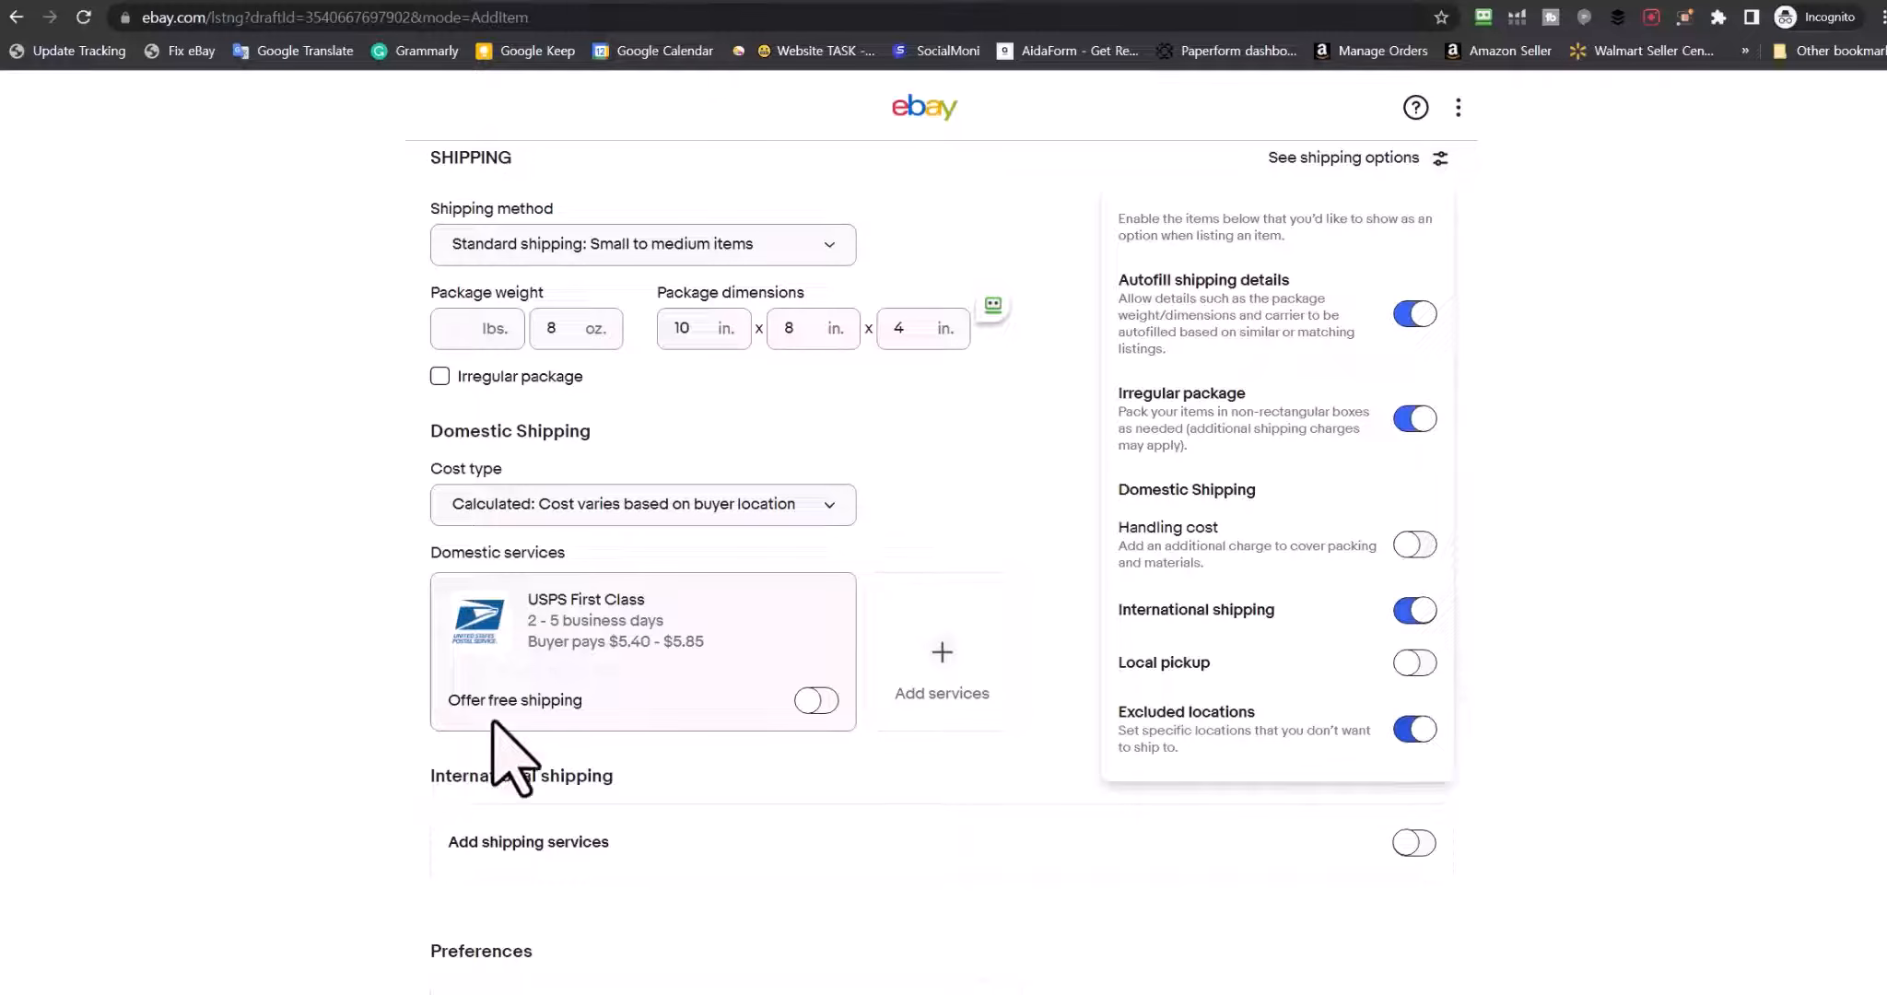
scroll(589, 664, "down", 10)
scroll(738, 719, "up", 5)
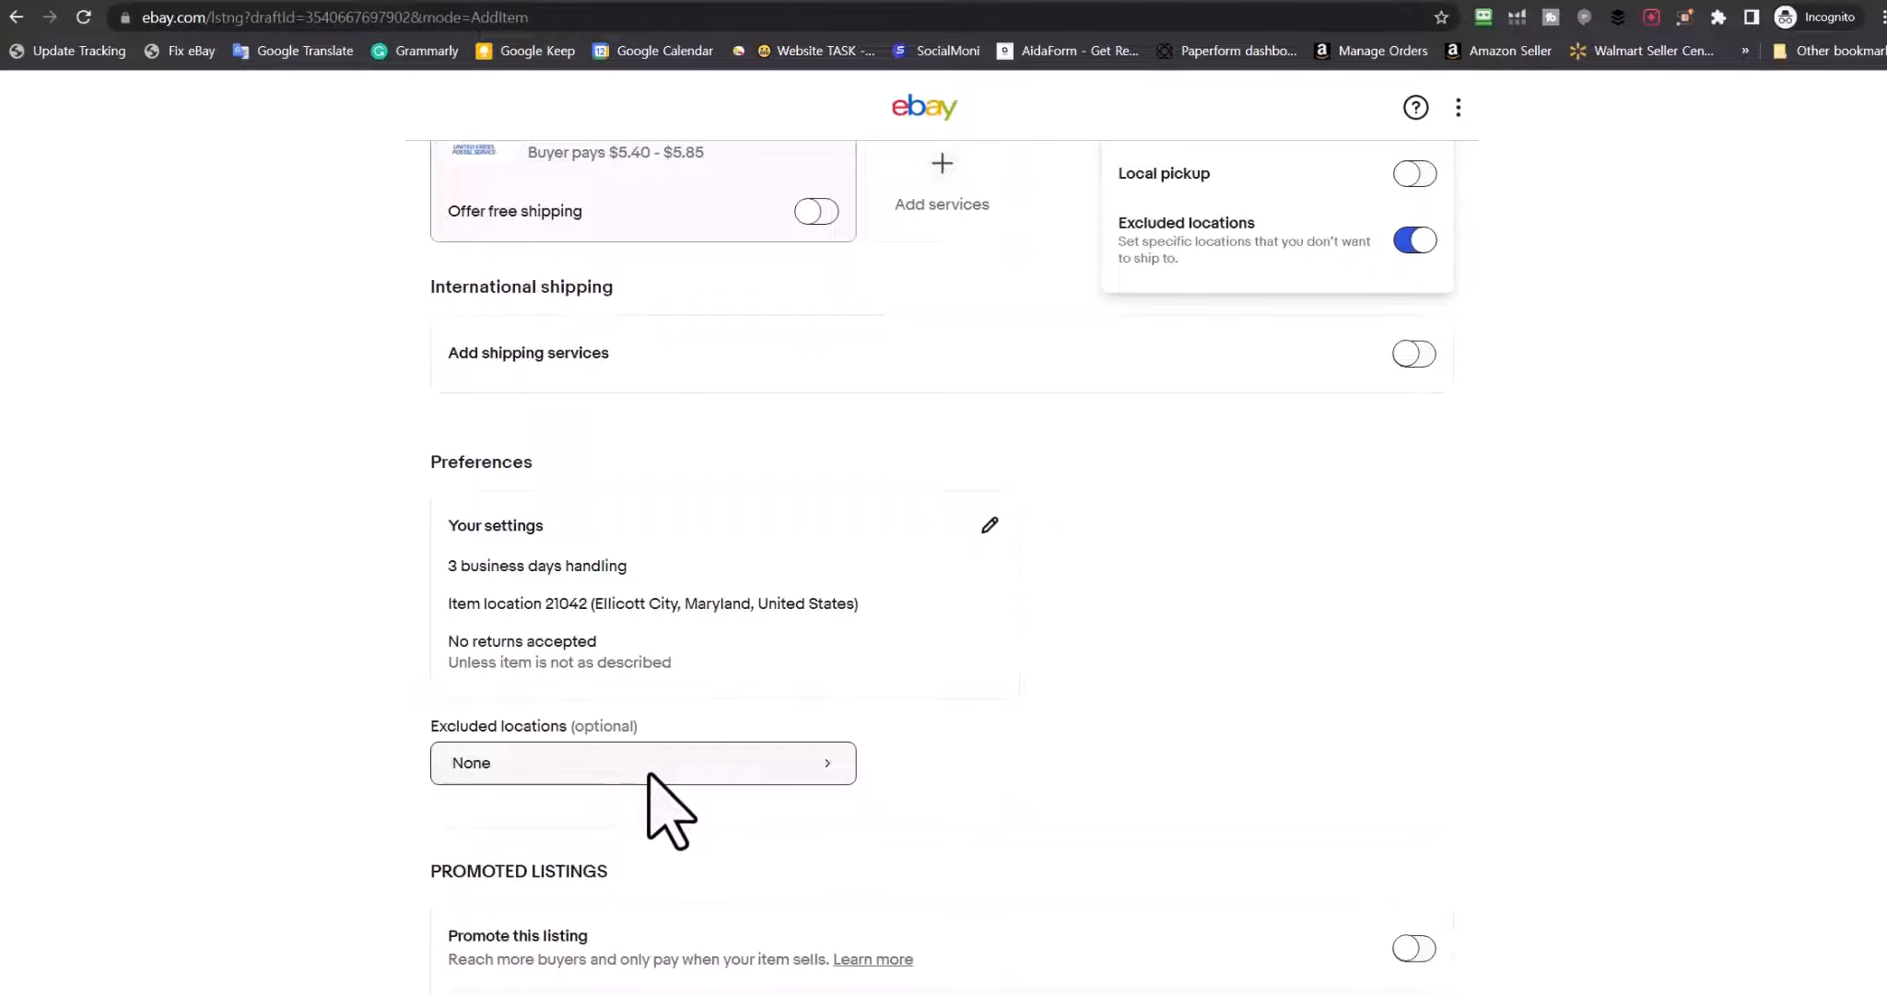
left_click(666, 778)
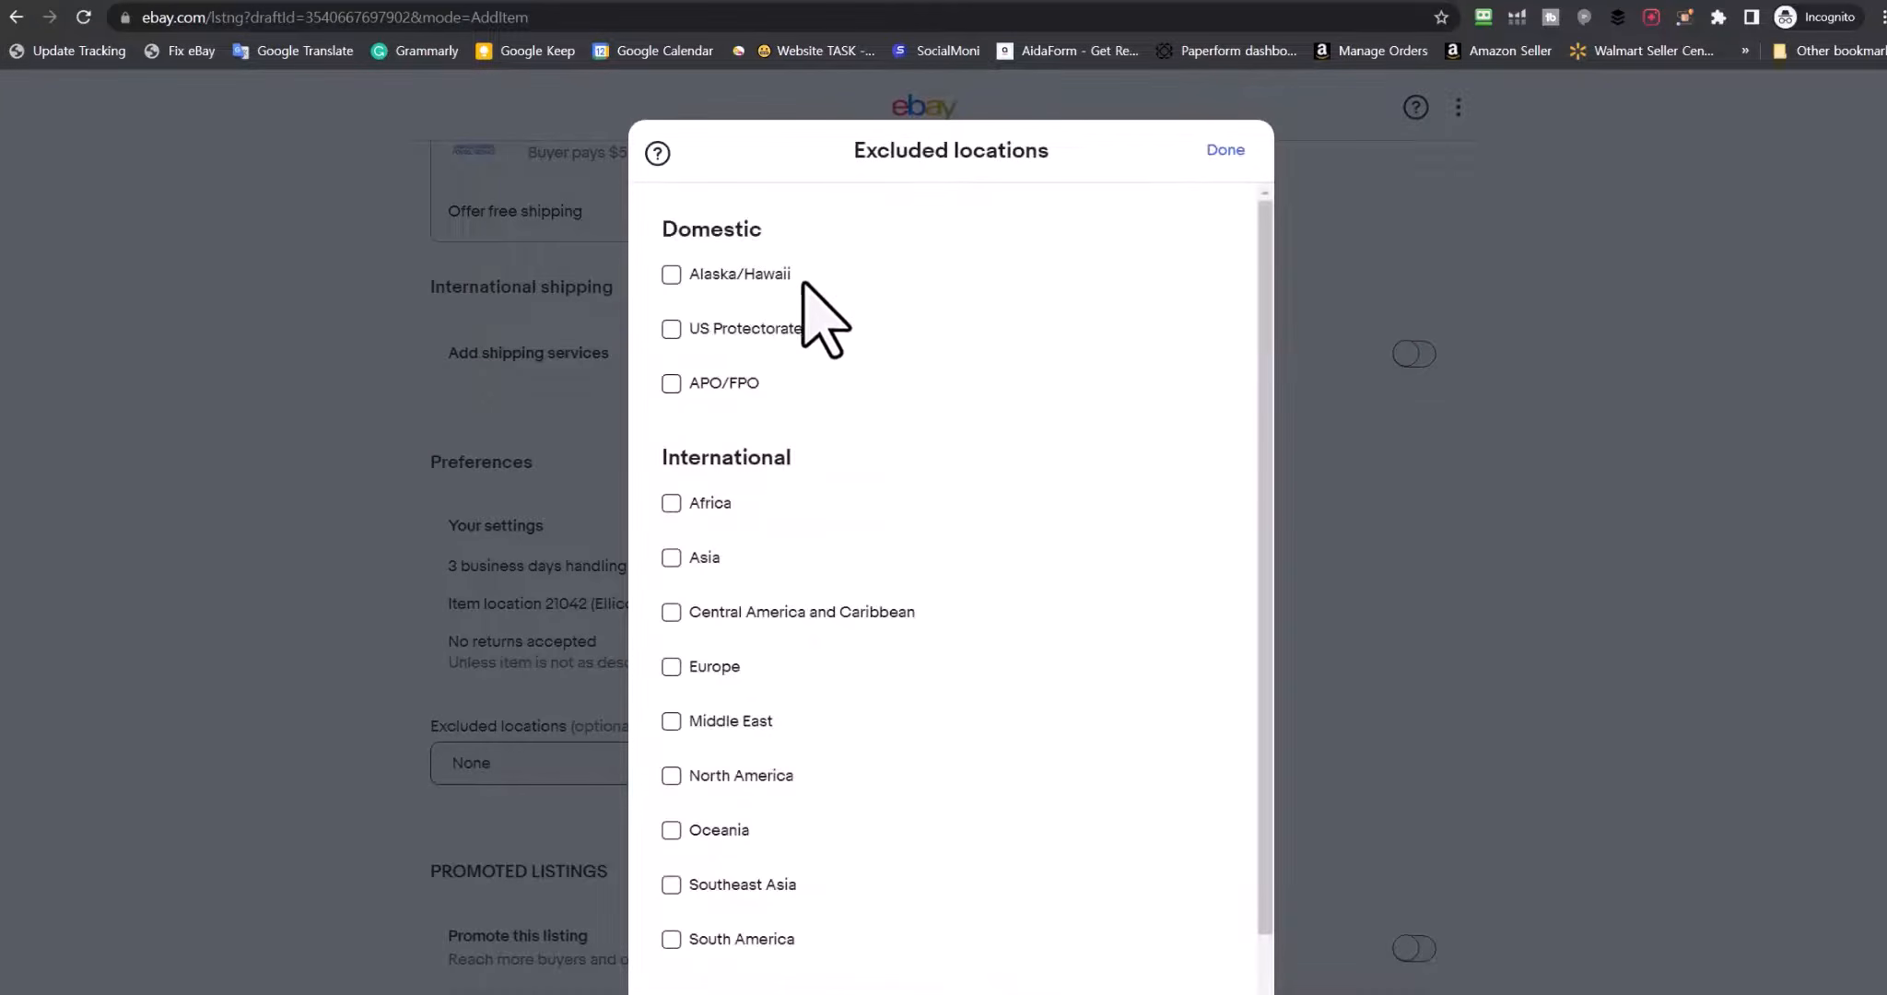
left_click(1225, 149)
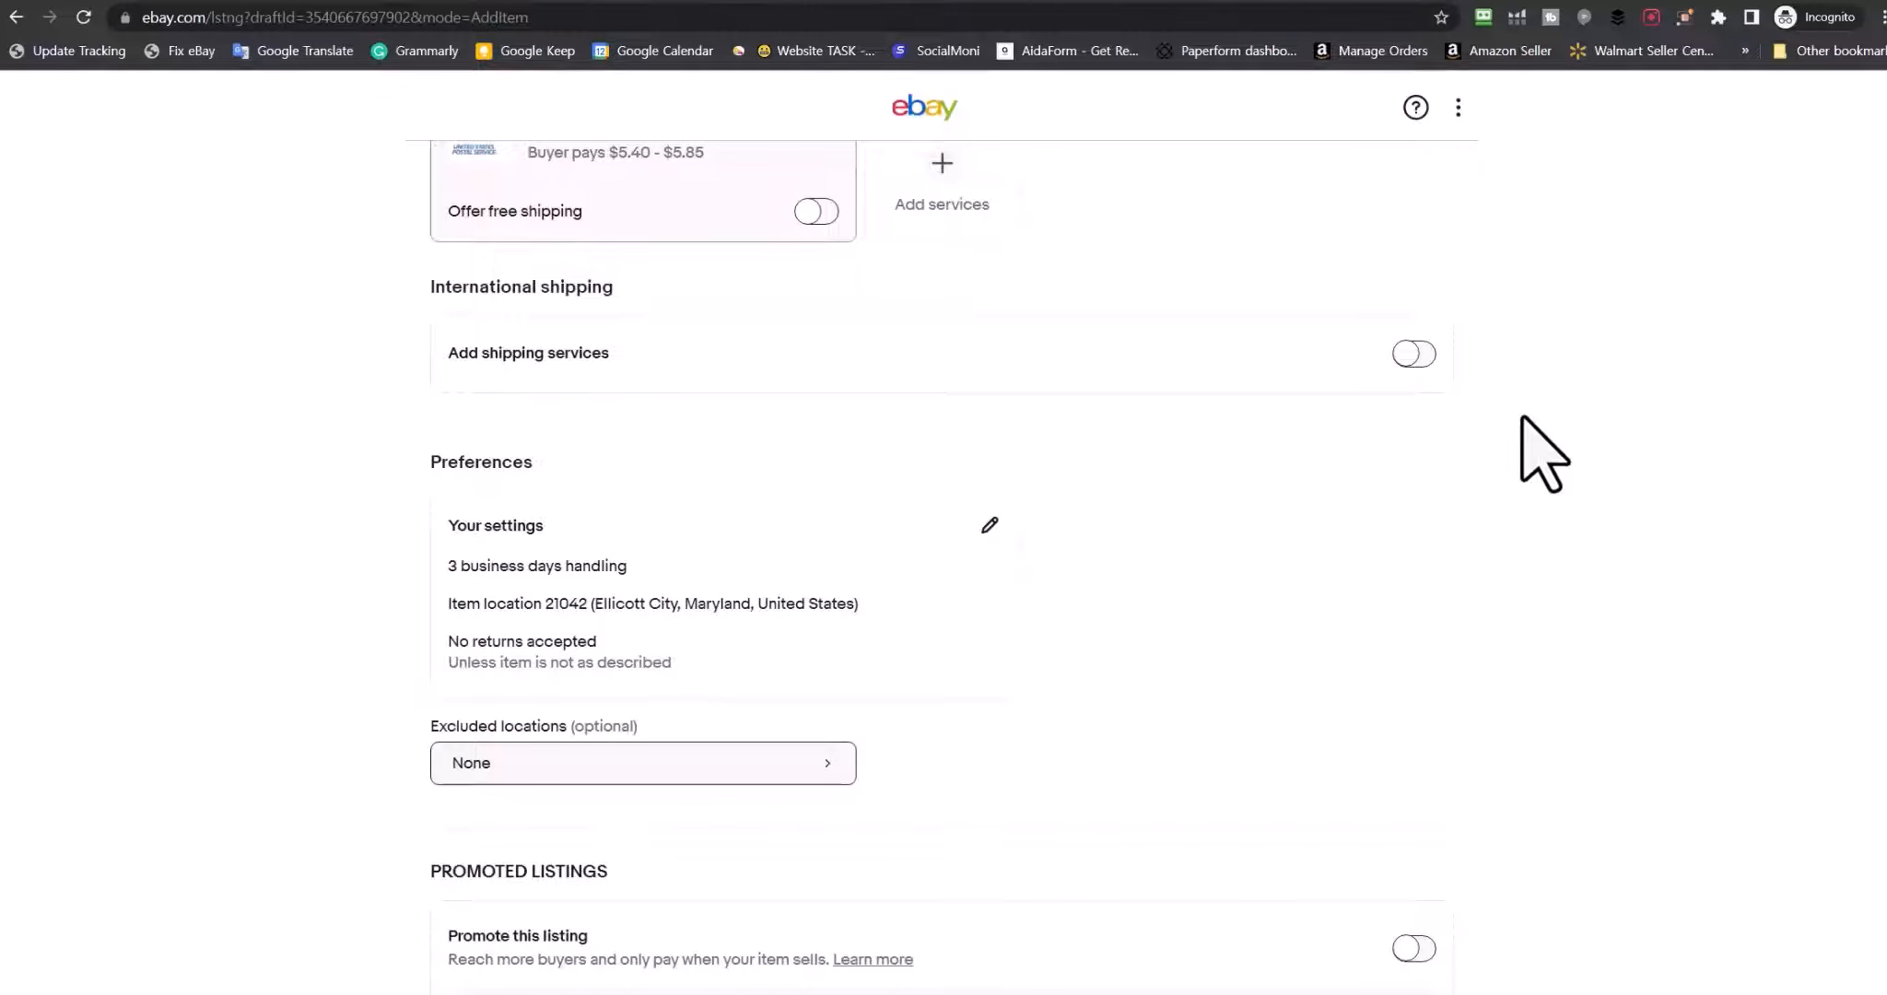
scroll(1124, 645, "up", 3)
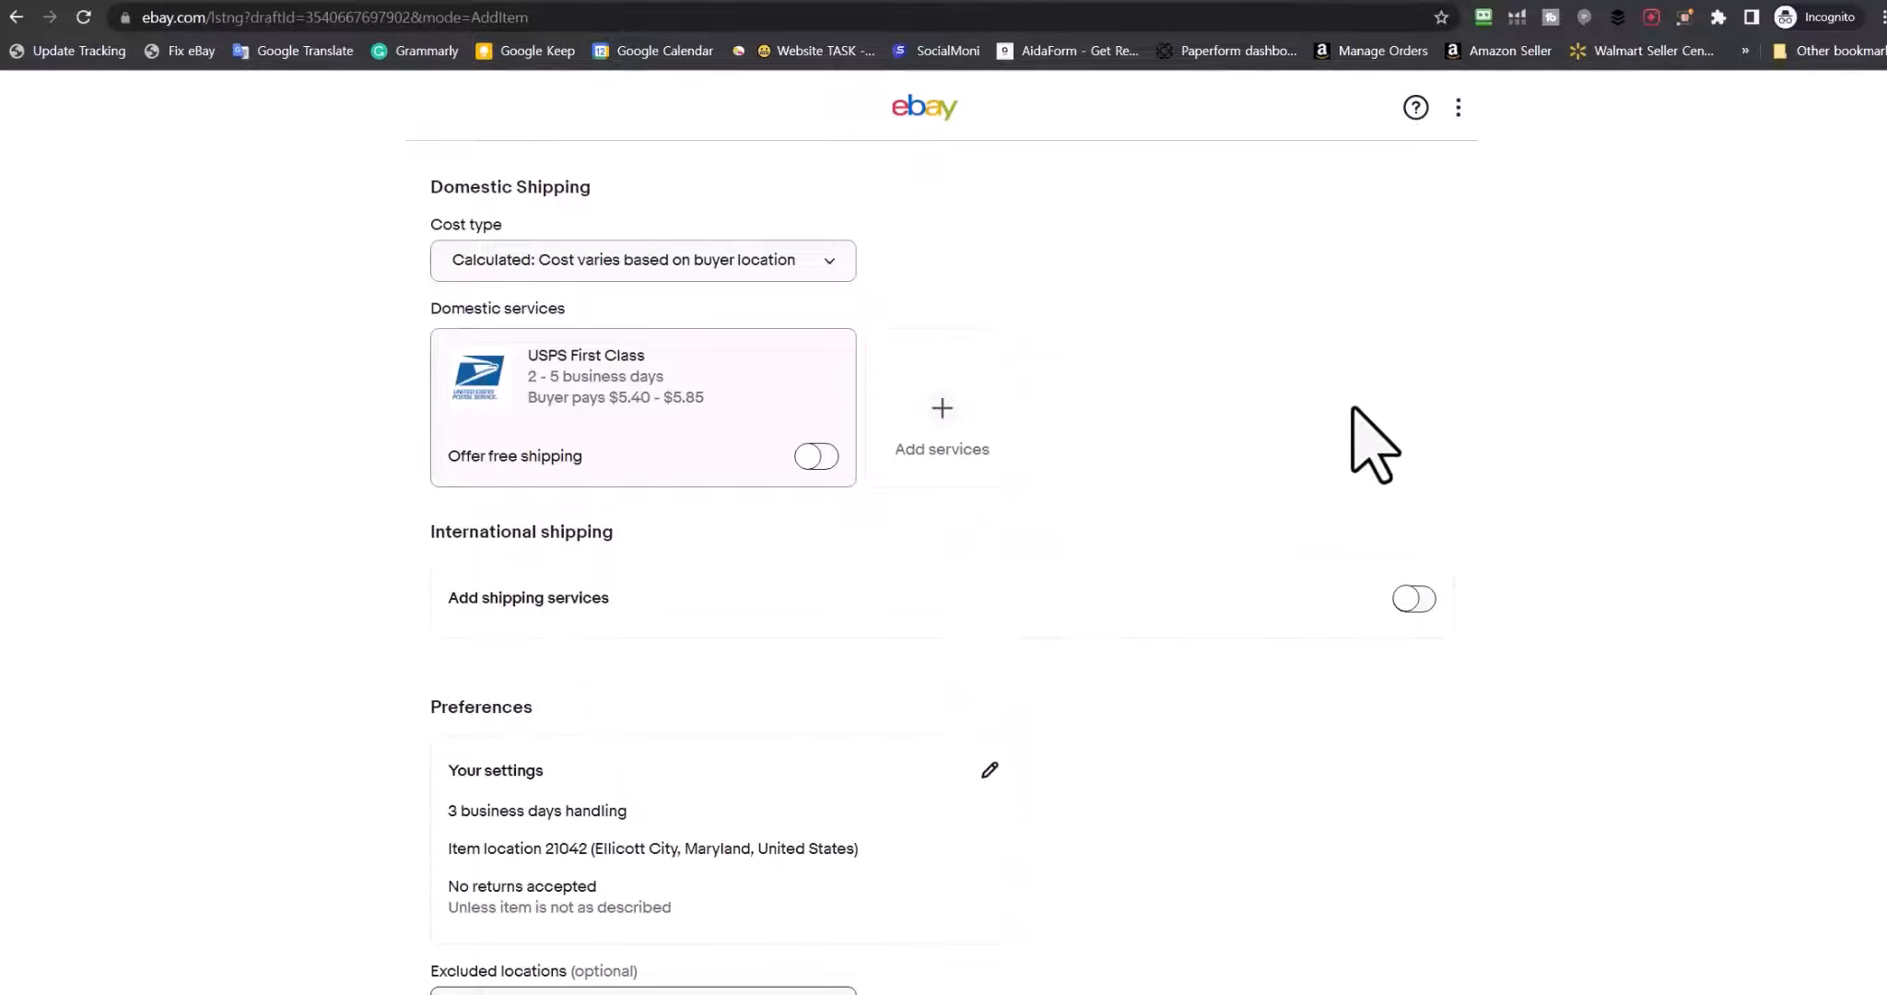
scroll(1348, 442, "up", 10)
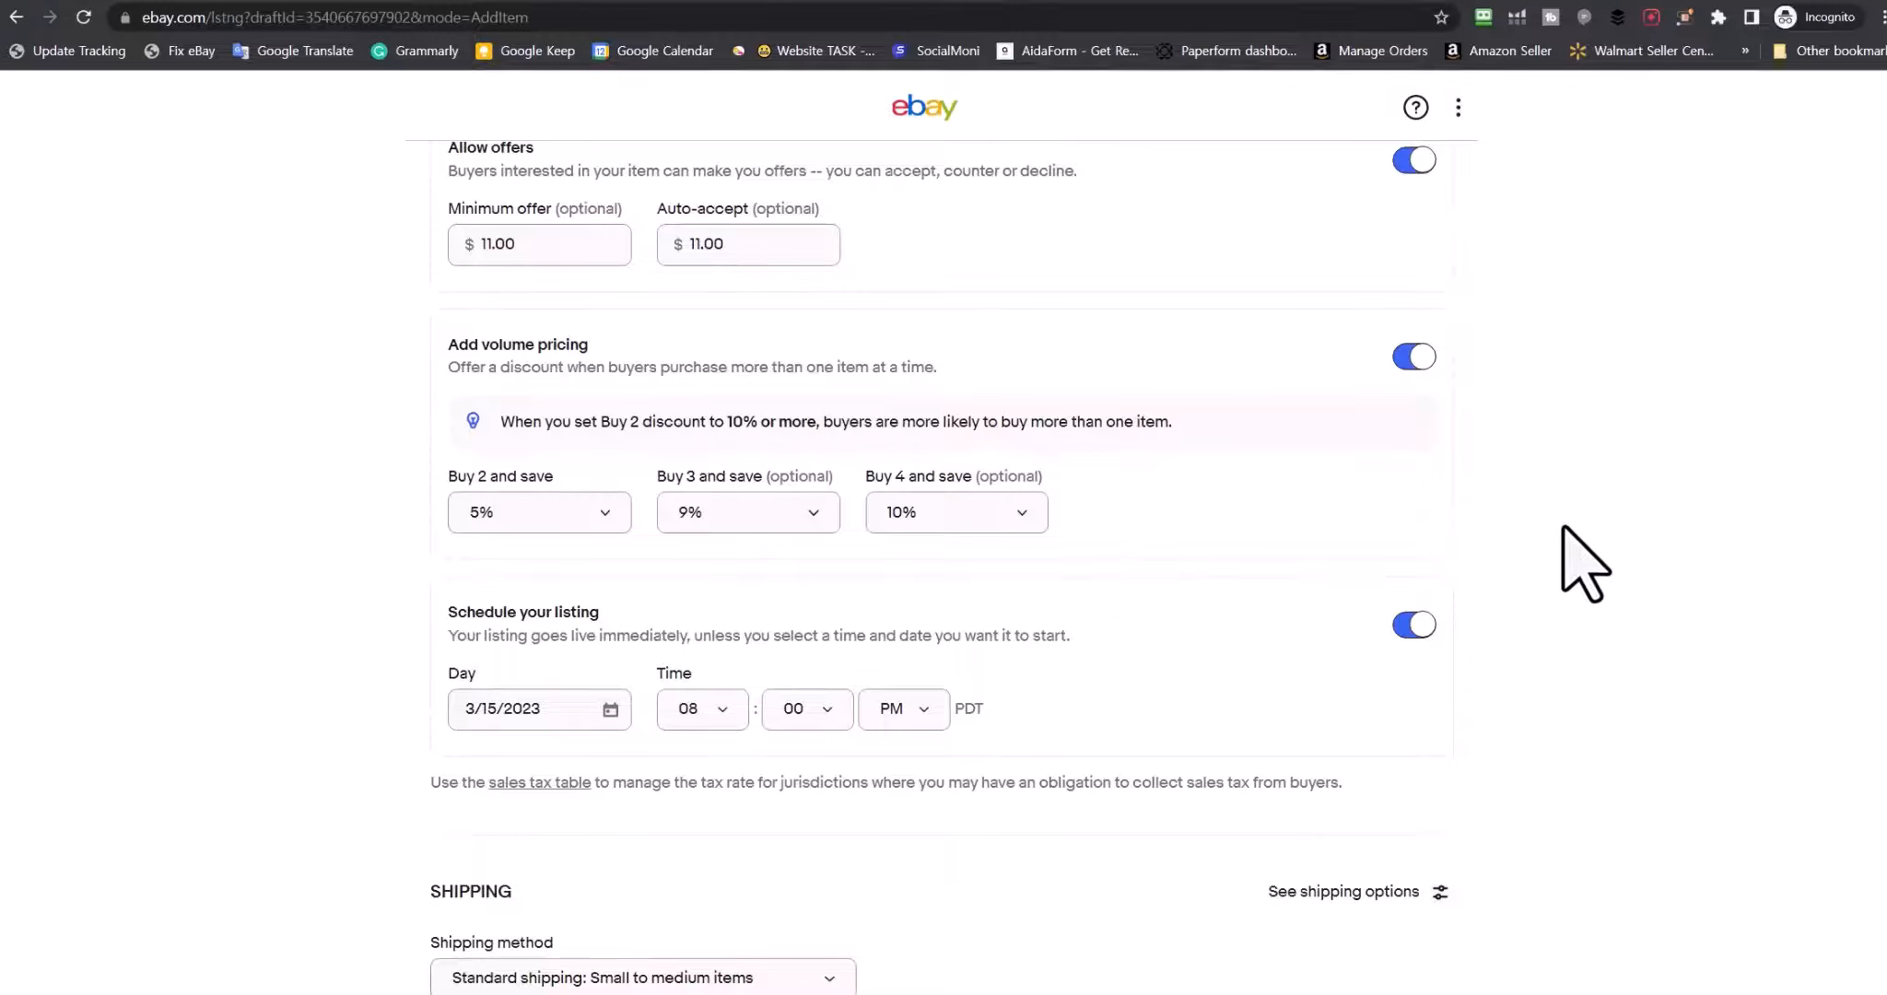
scroll(1561, 530, "down", 3)
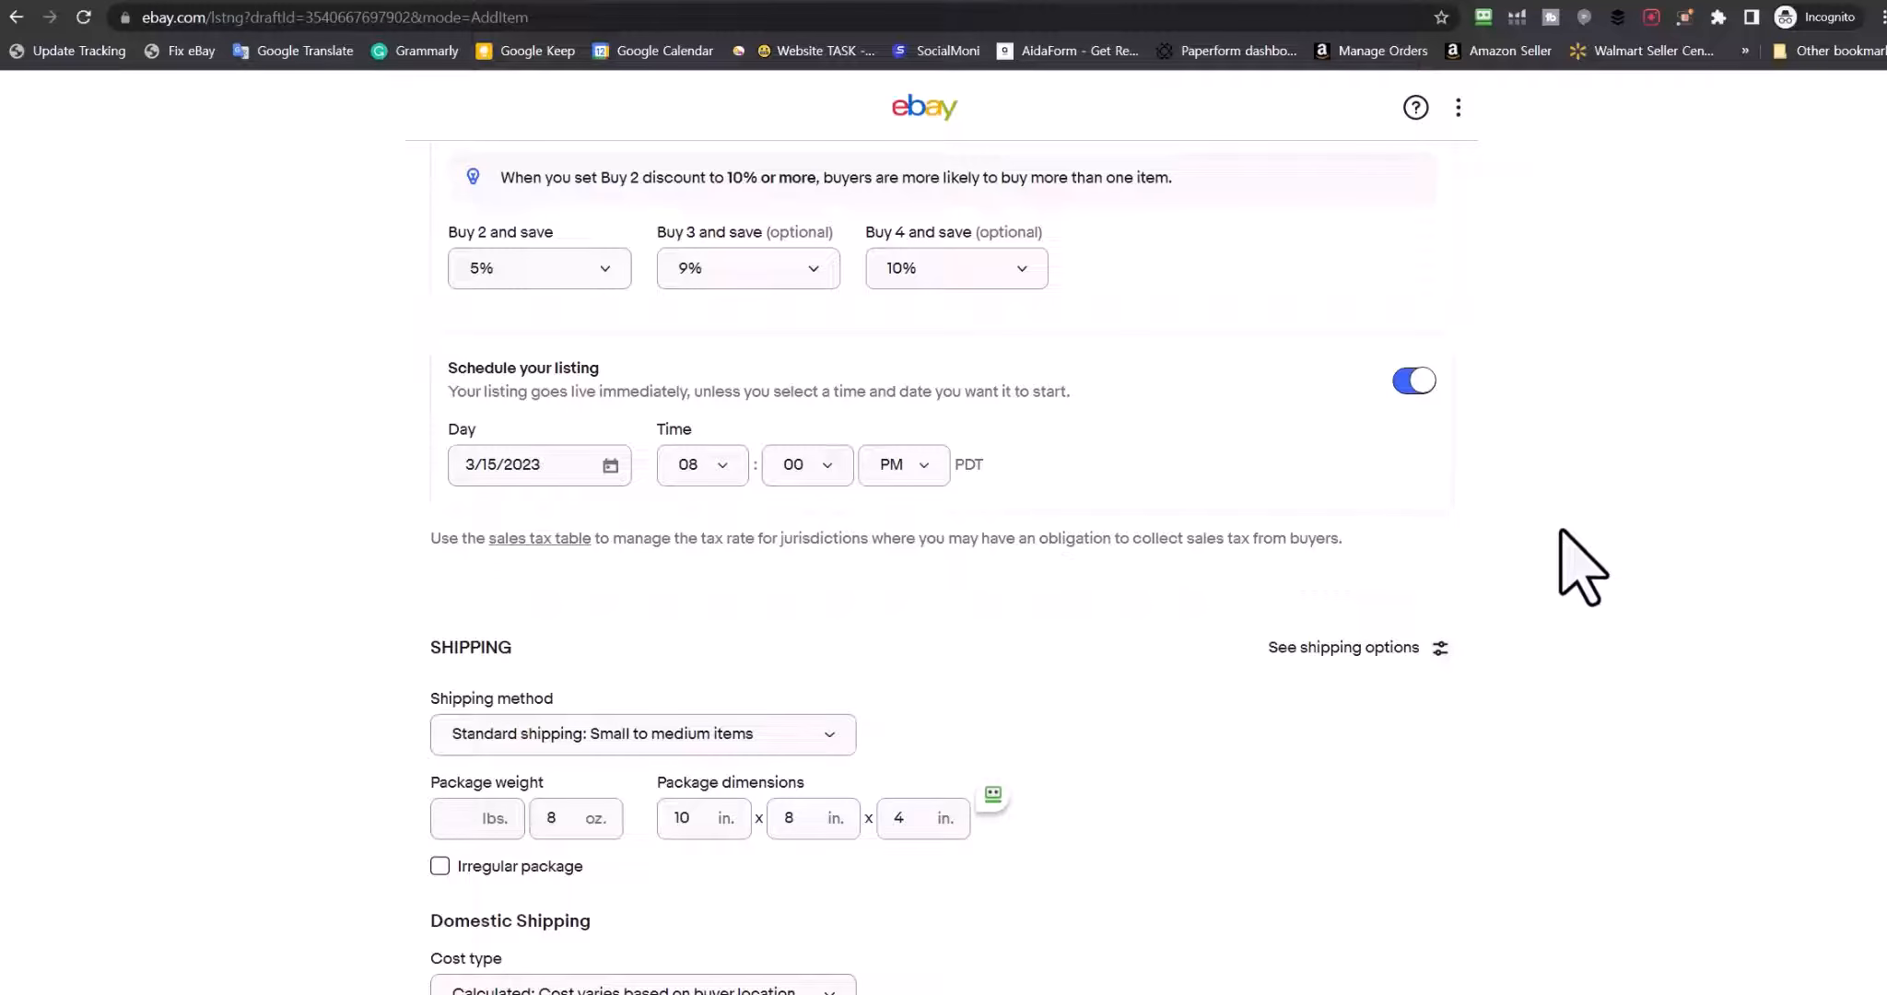
scroll(1581, 566, "down", 2)
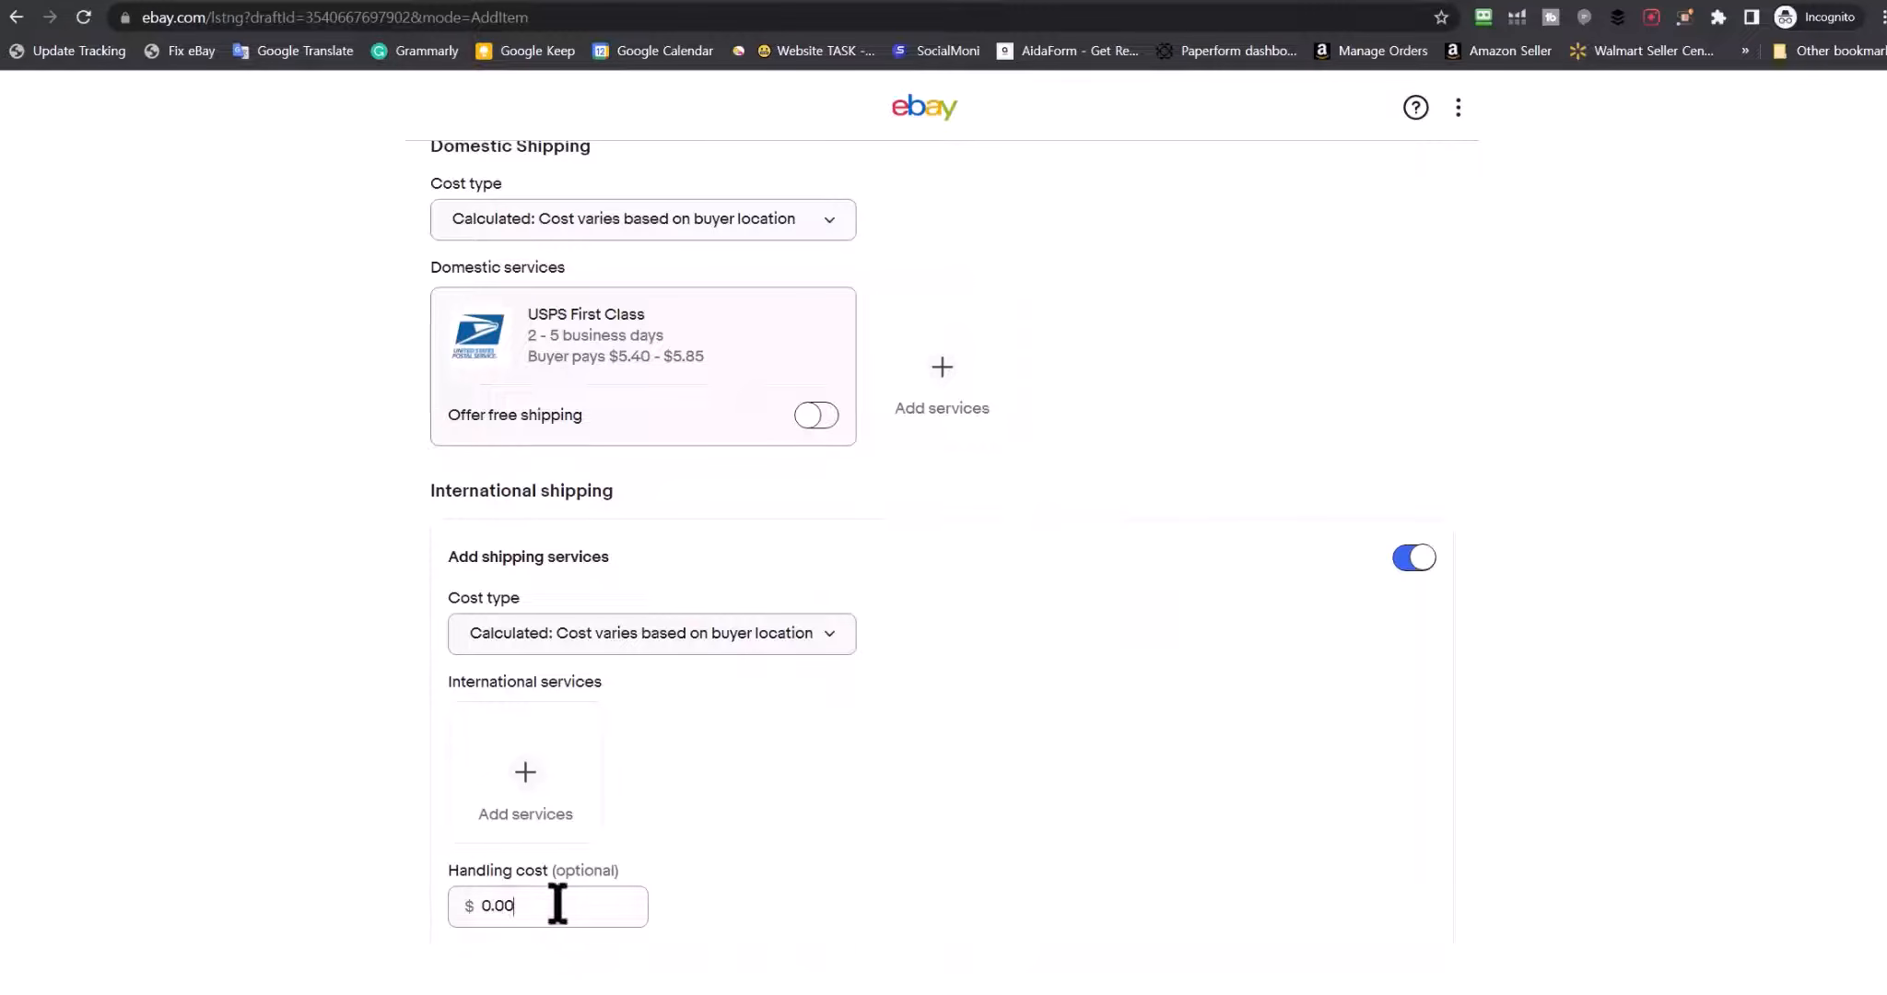
Clear the international handling cost so it reverts to $0.00
double_click(556, 905)
type("1.00")
double_click(476, 908)
key("BackSpace")
Mark the package as irregular and change its weight from 8 oz to 0 oz
scroll(258, 755, "up", 5)
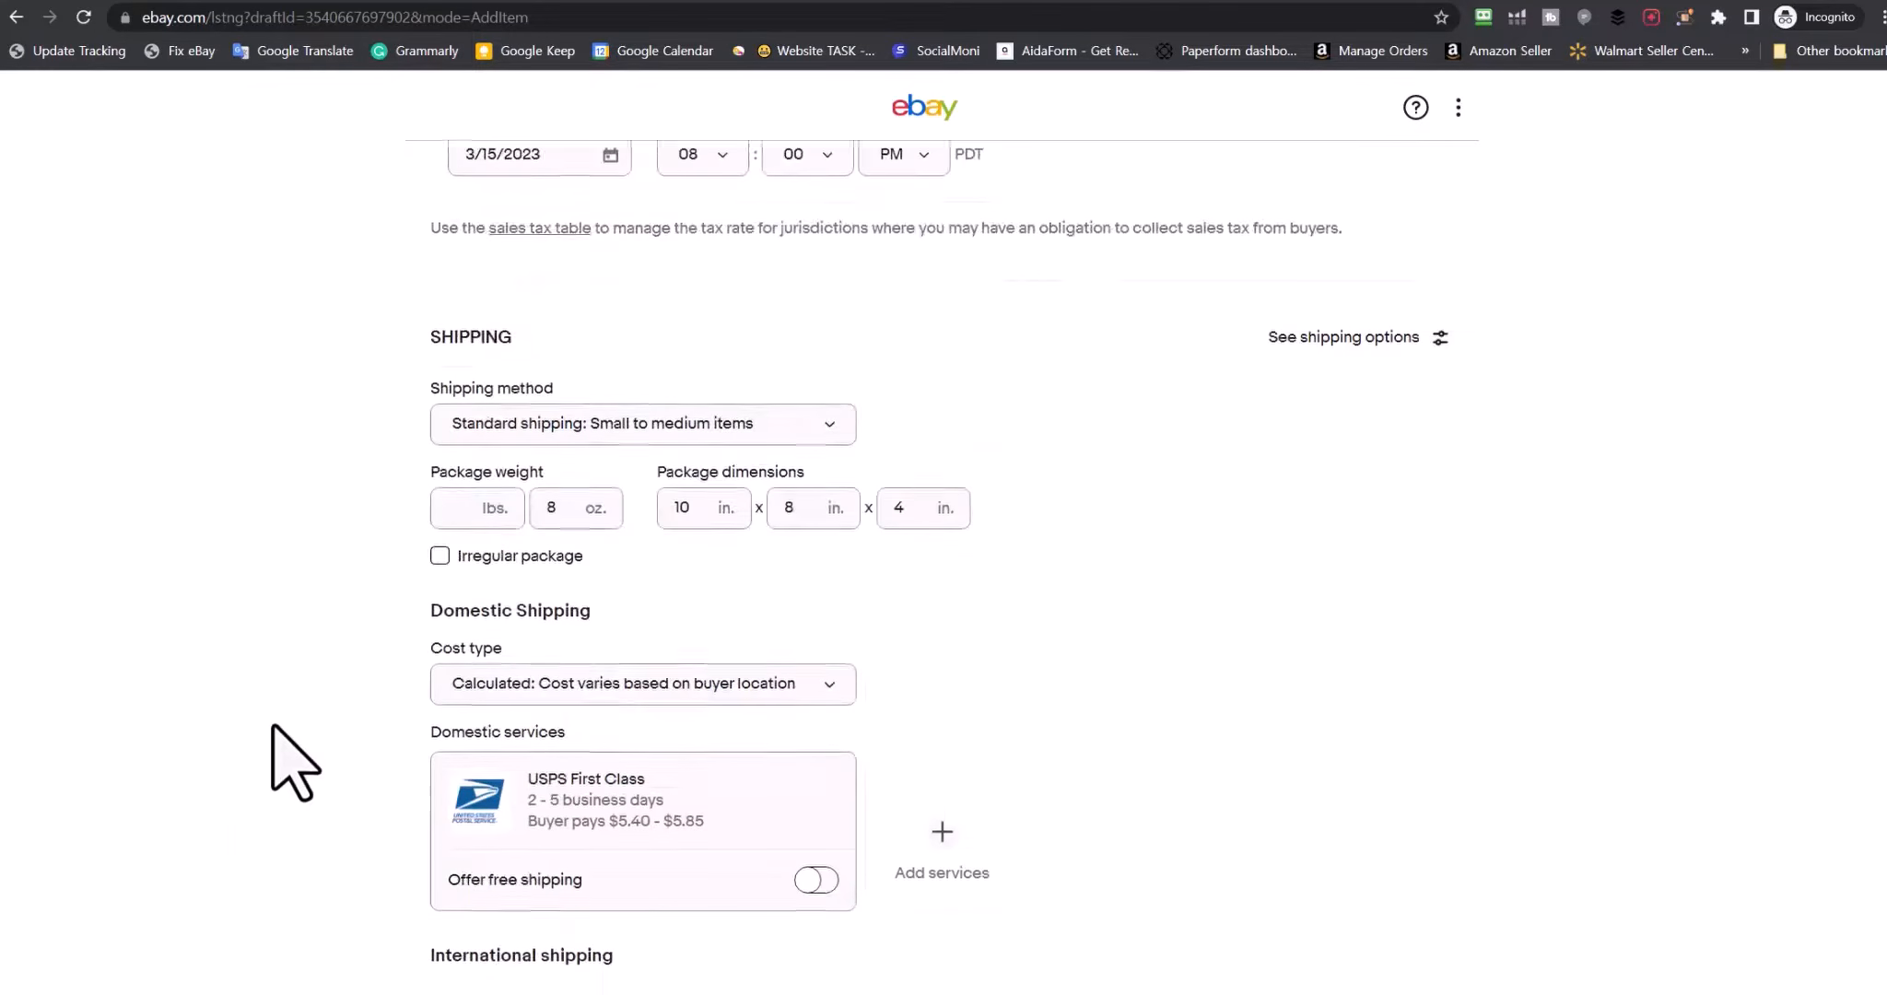
left_click(439, 580)
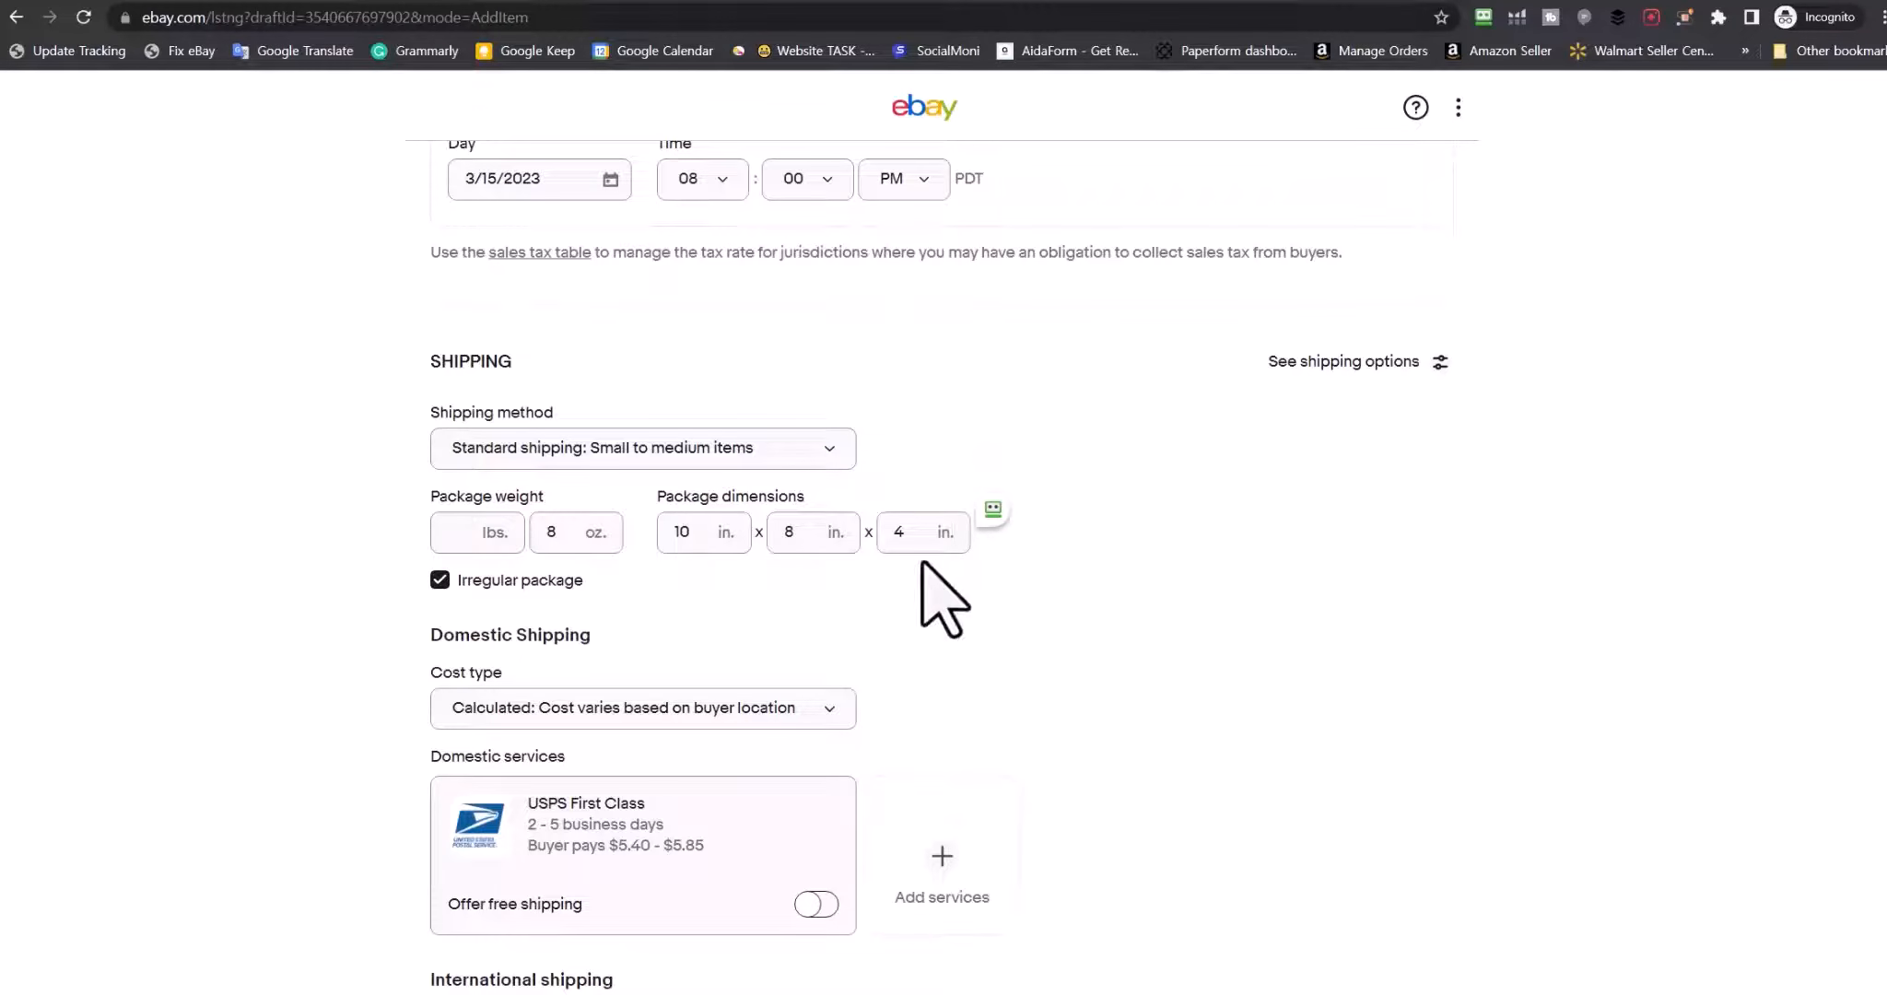
double_click(553, 531)
type("0")
scroll(316, 645, "down", 3)
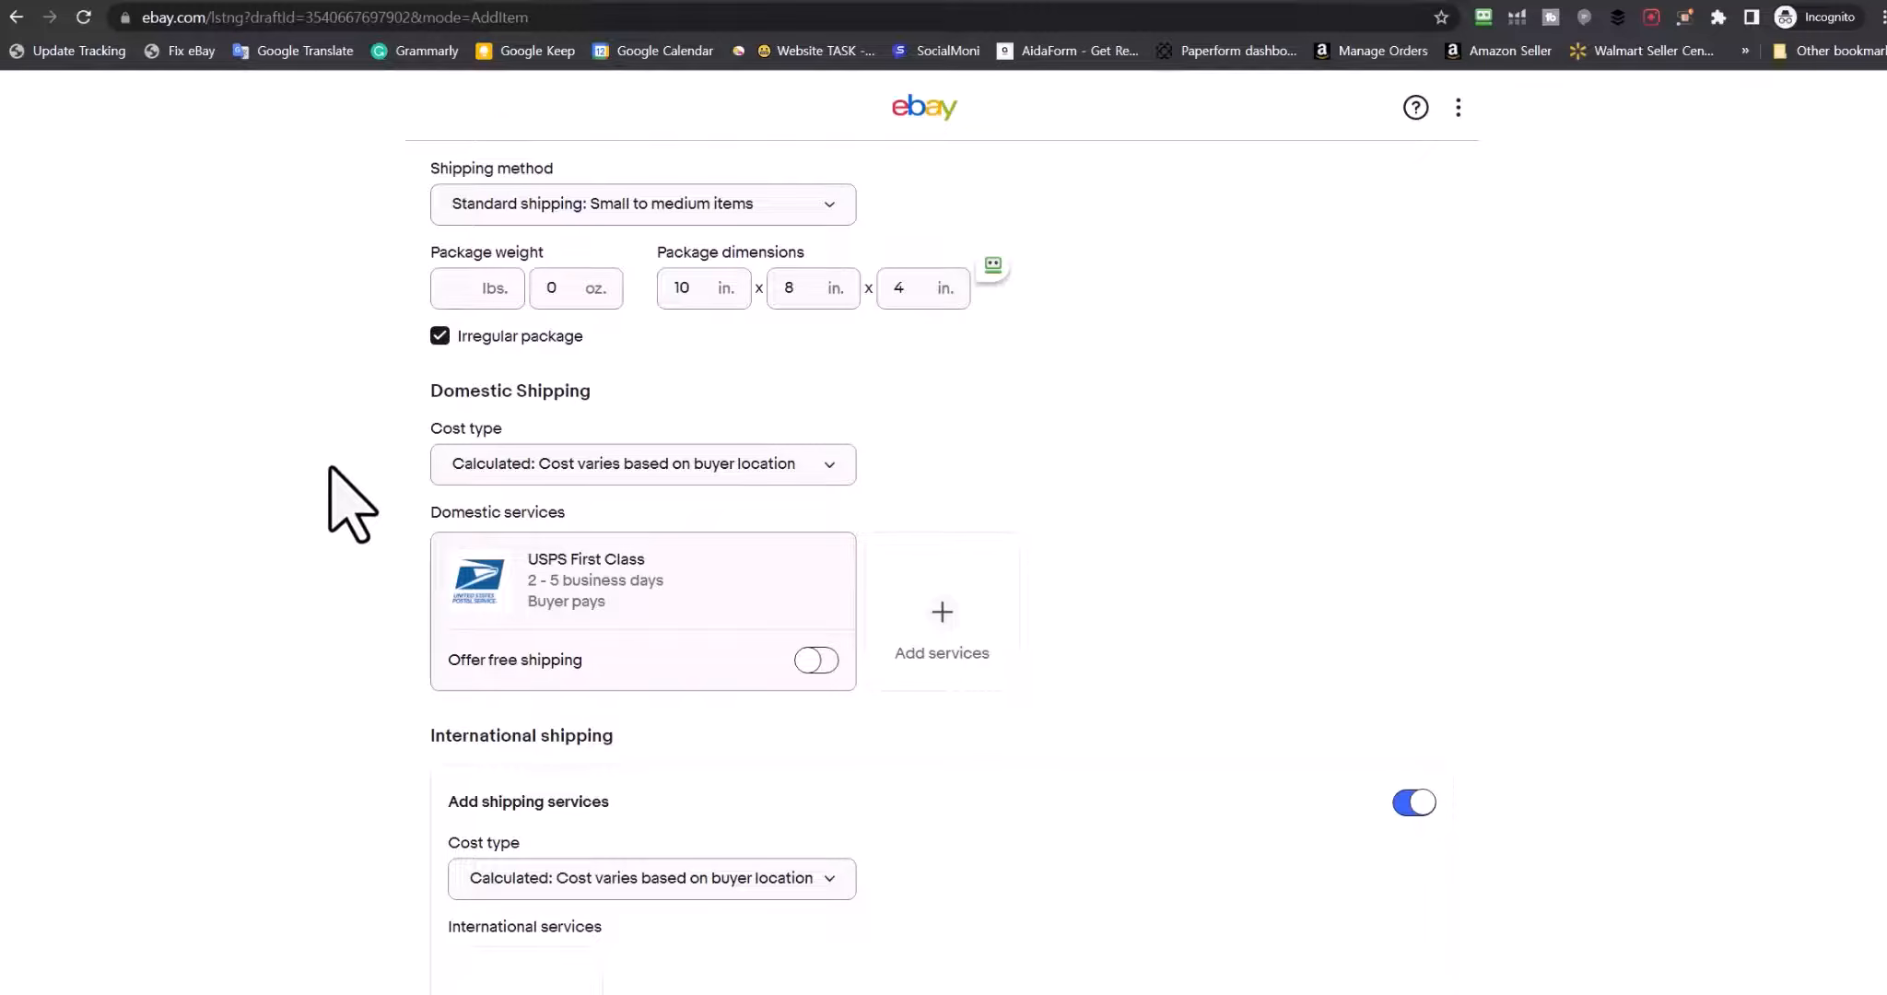
Untick irregular package and switch domestic shipping cost type to flat rate
left_click(435, 334)
left_click(470, 464)
left_click(553, 505)
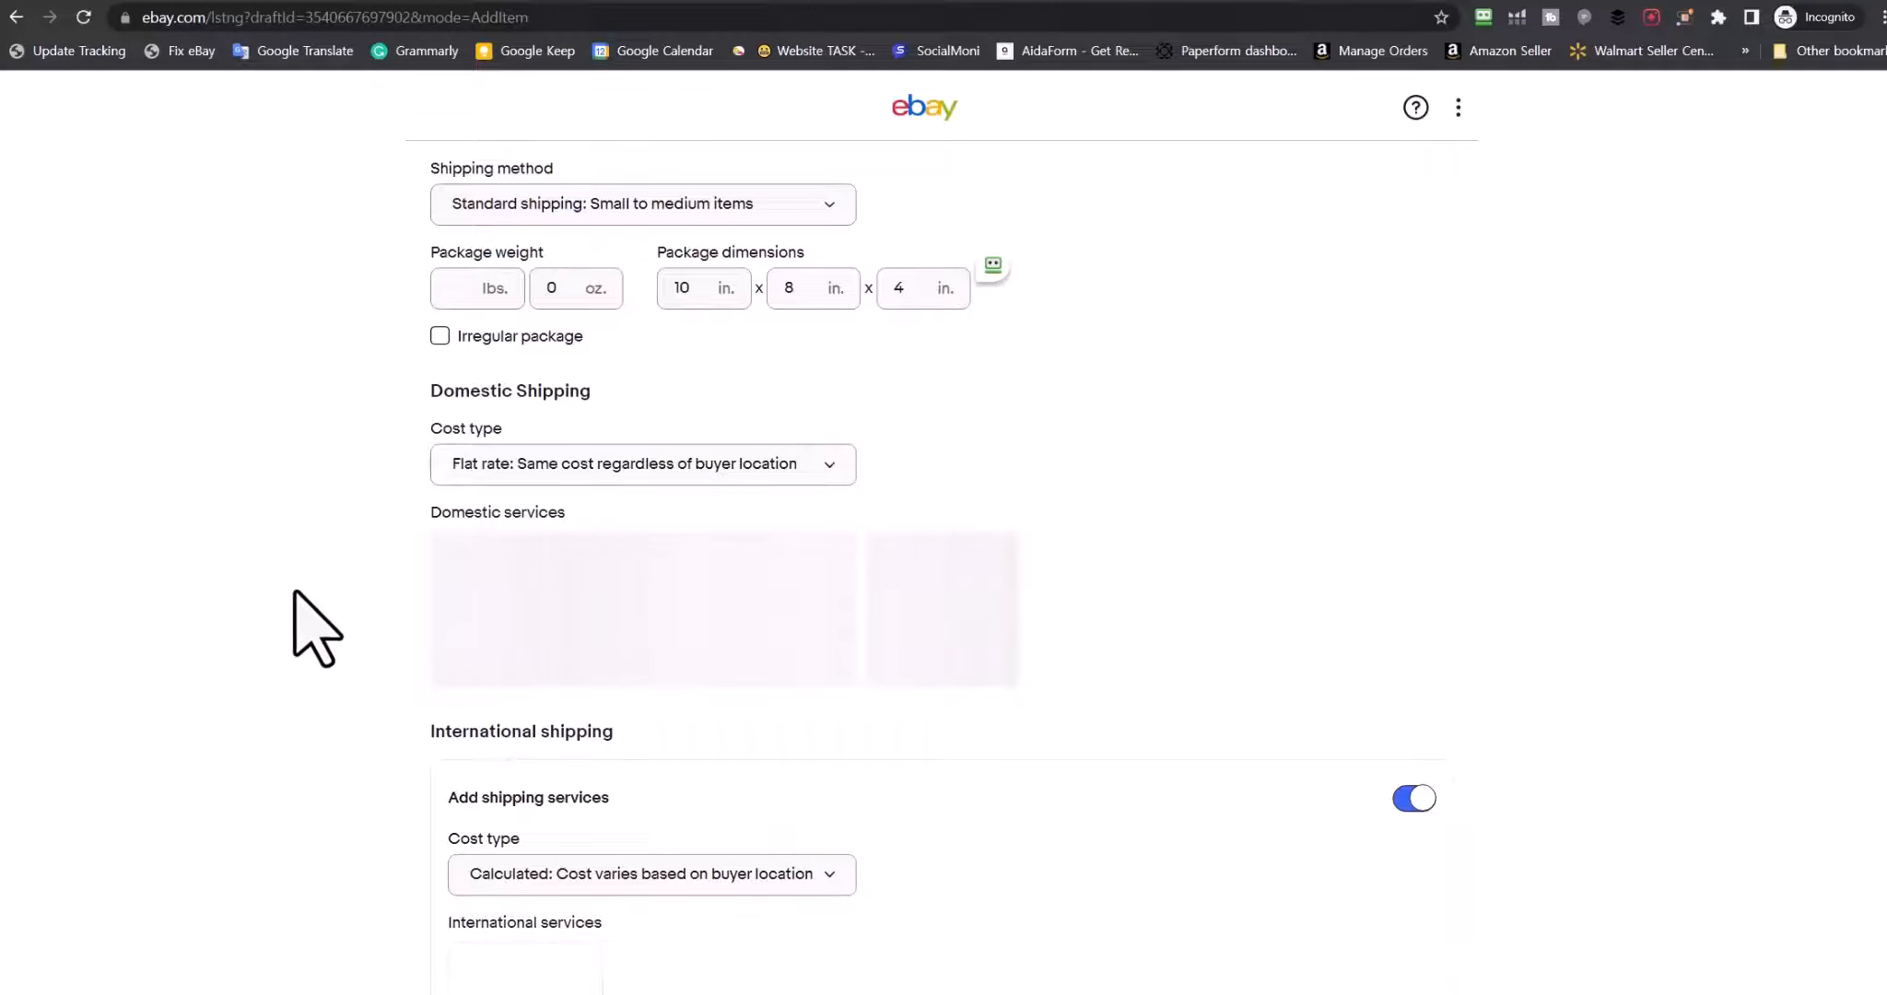
scroll(387, 516, "down", 2)
scroll(442, 442, "up", 2)
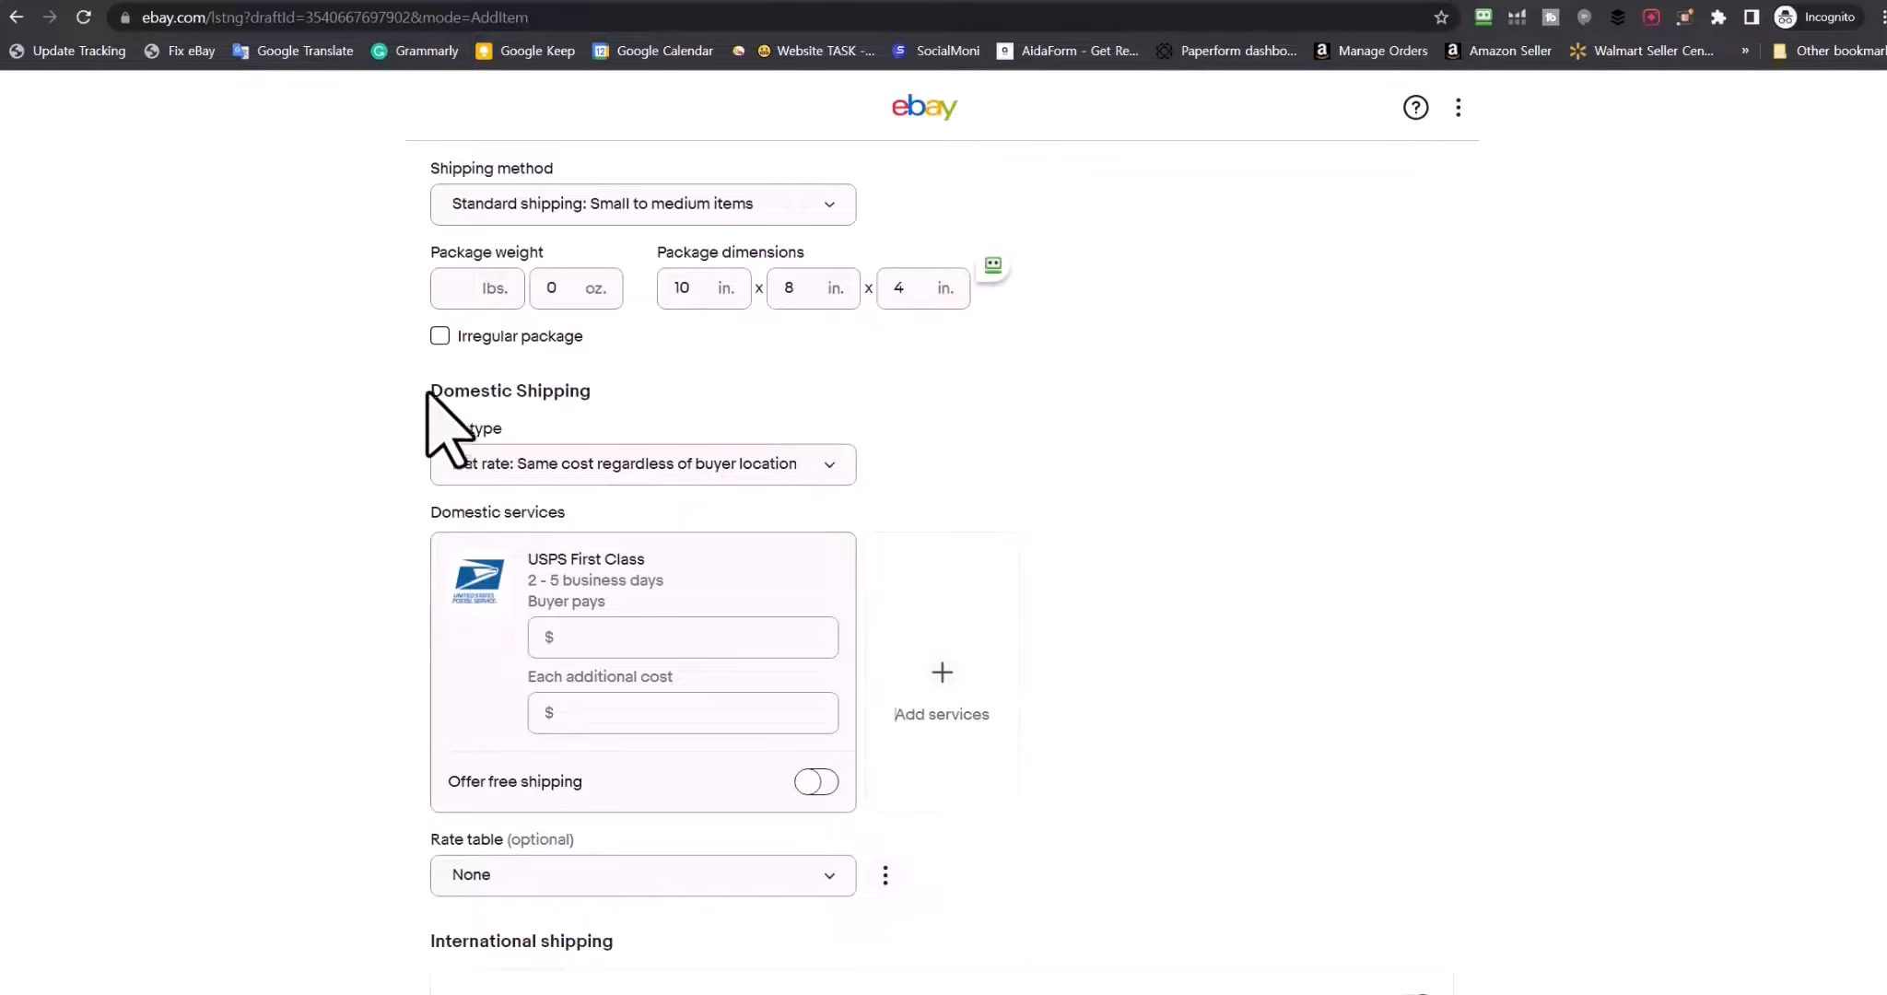
left_click_drag(427, 392, 590, 387)
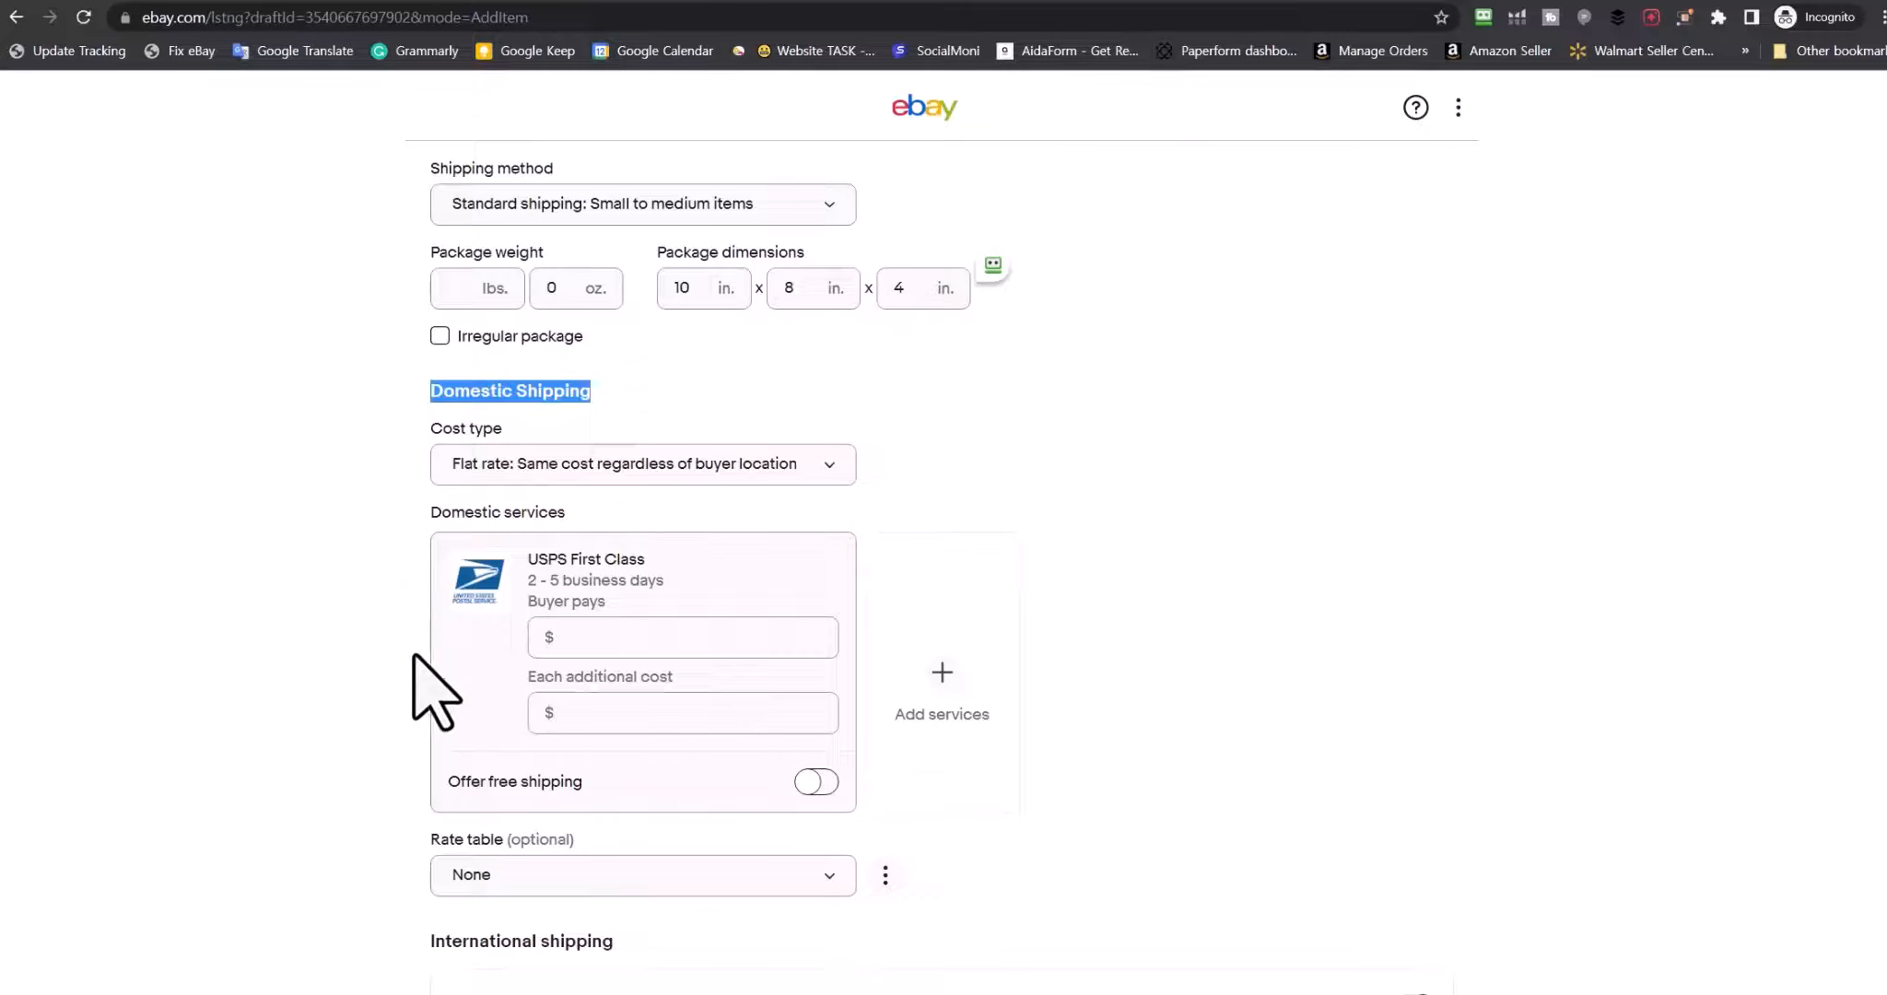
Toggle free domestic shipping on and off, then restore the Calculated cost type
left_click(631, 639)
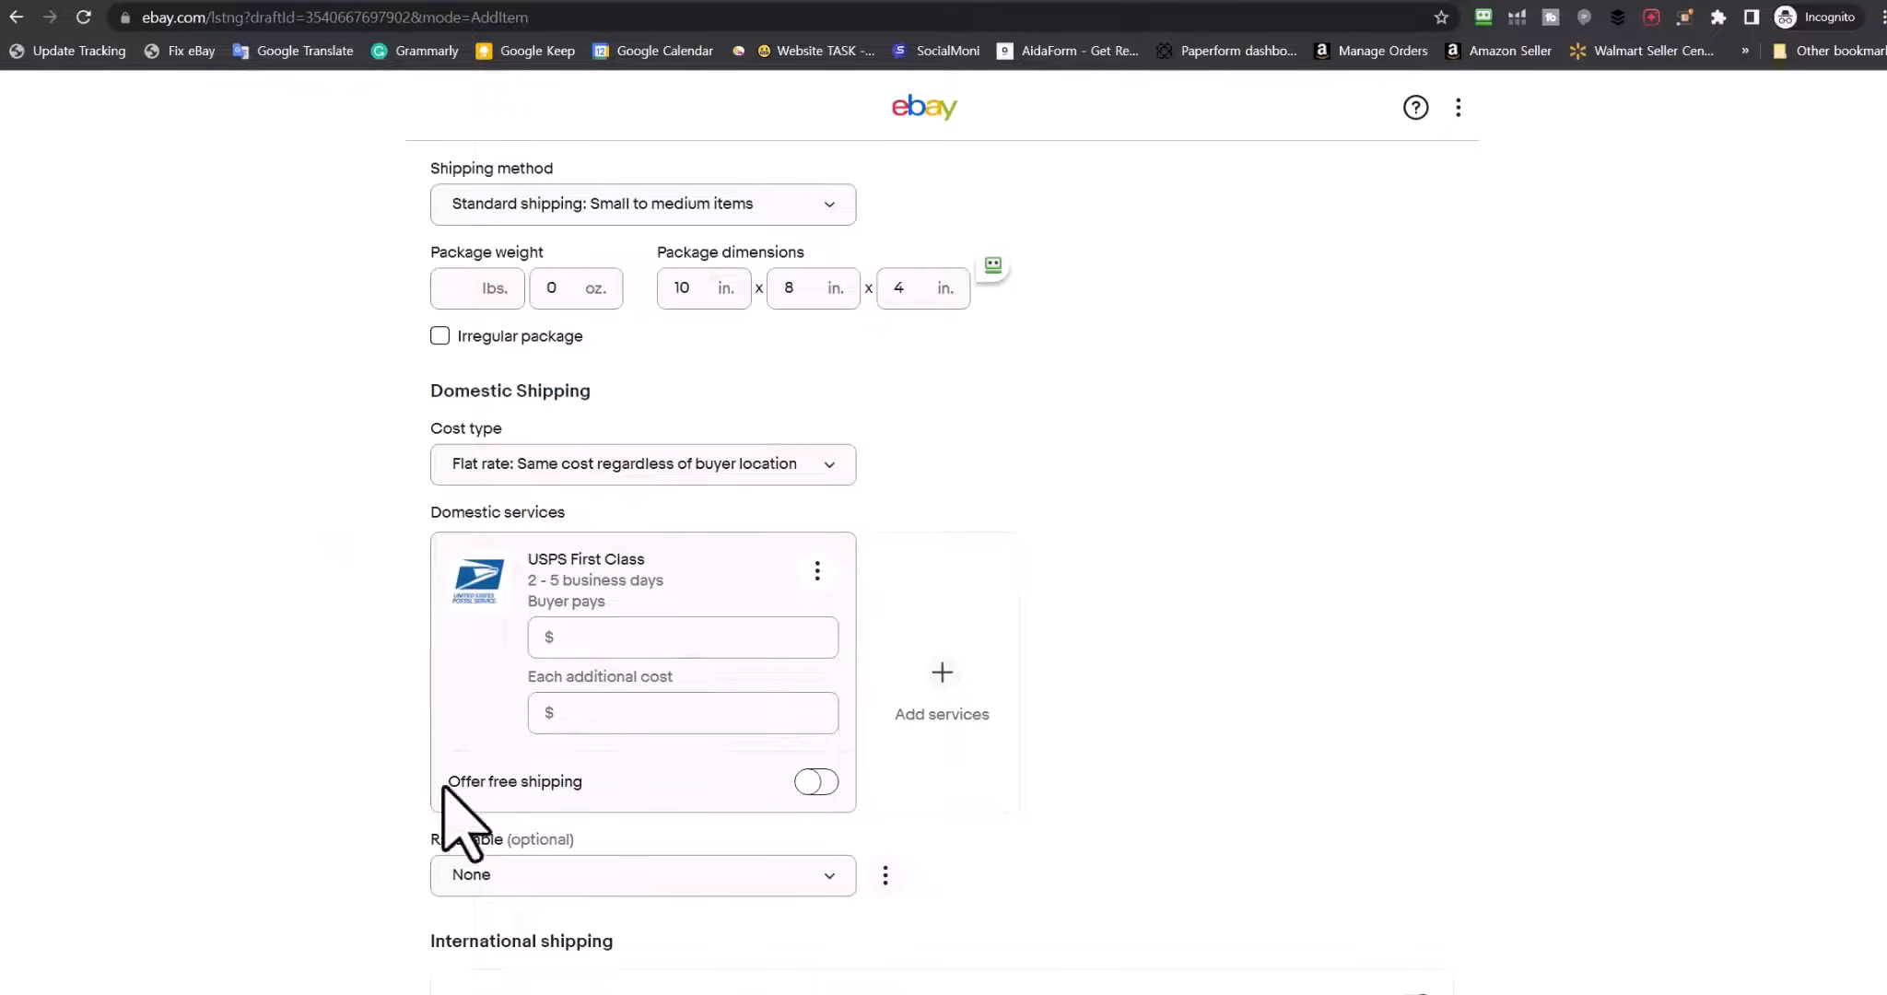
left_click(814, 781)
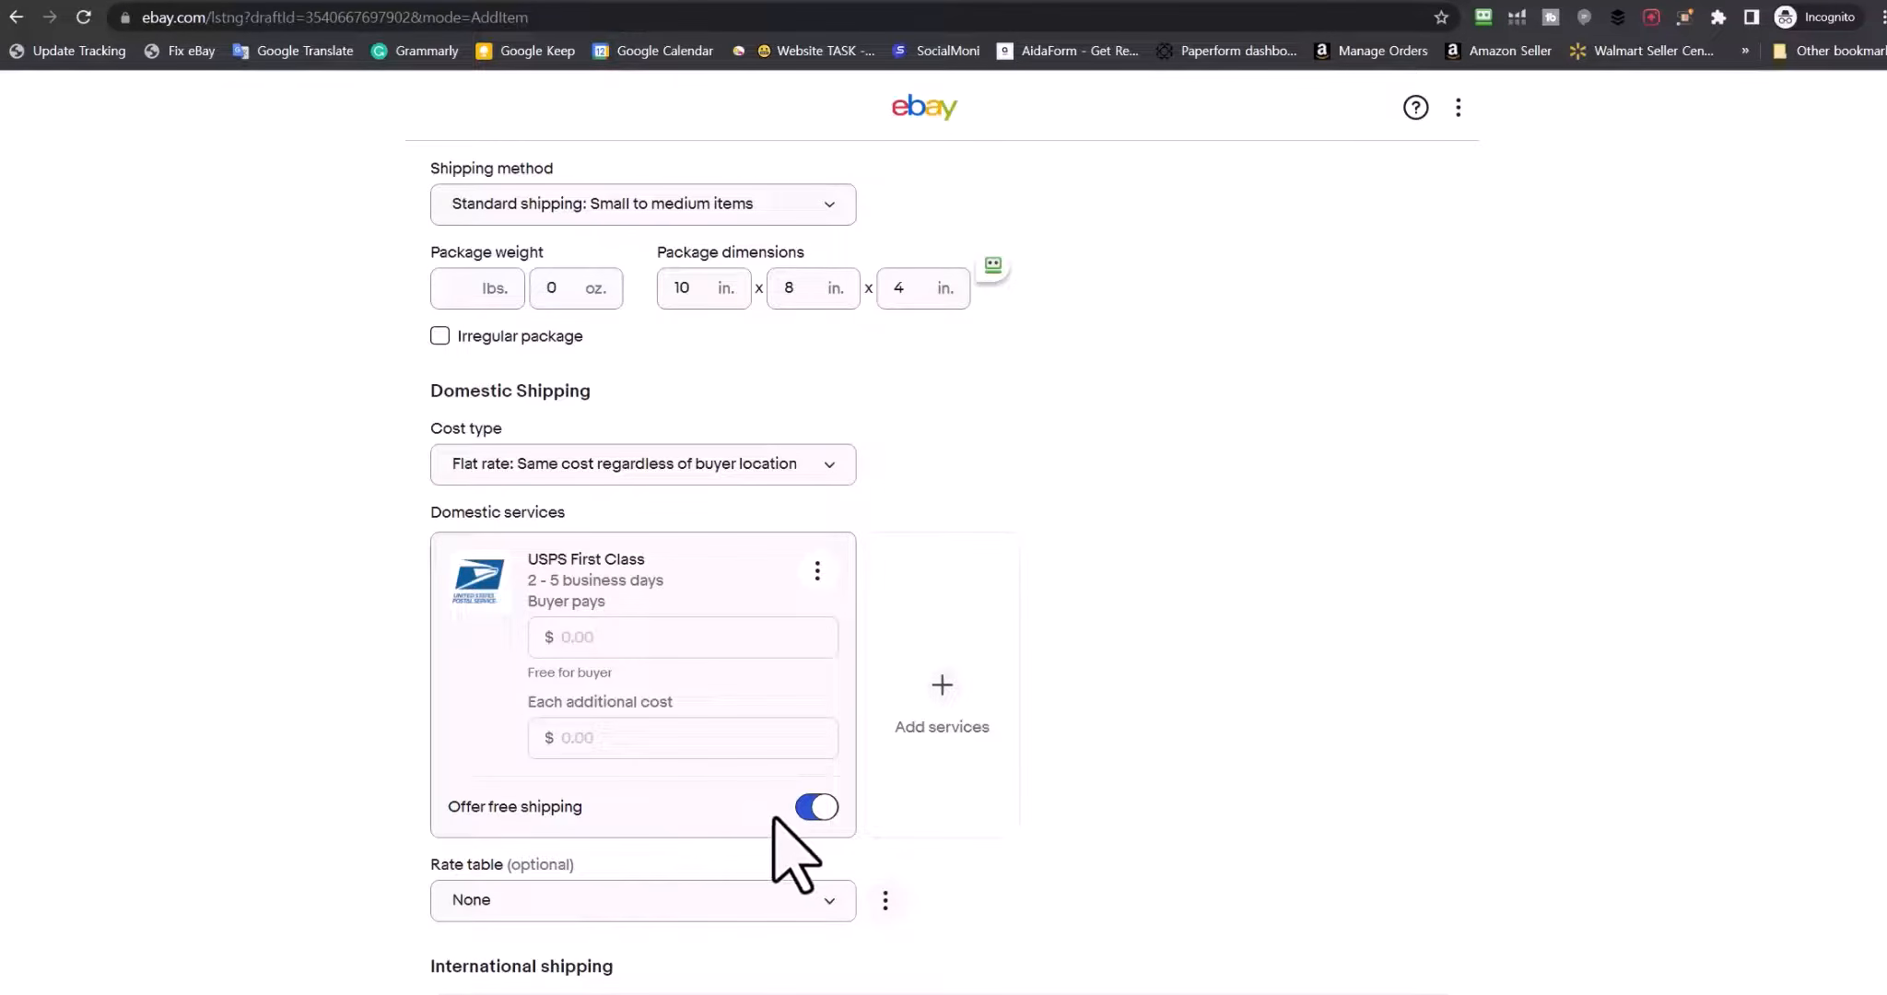
left_click(817, 807)
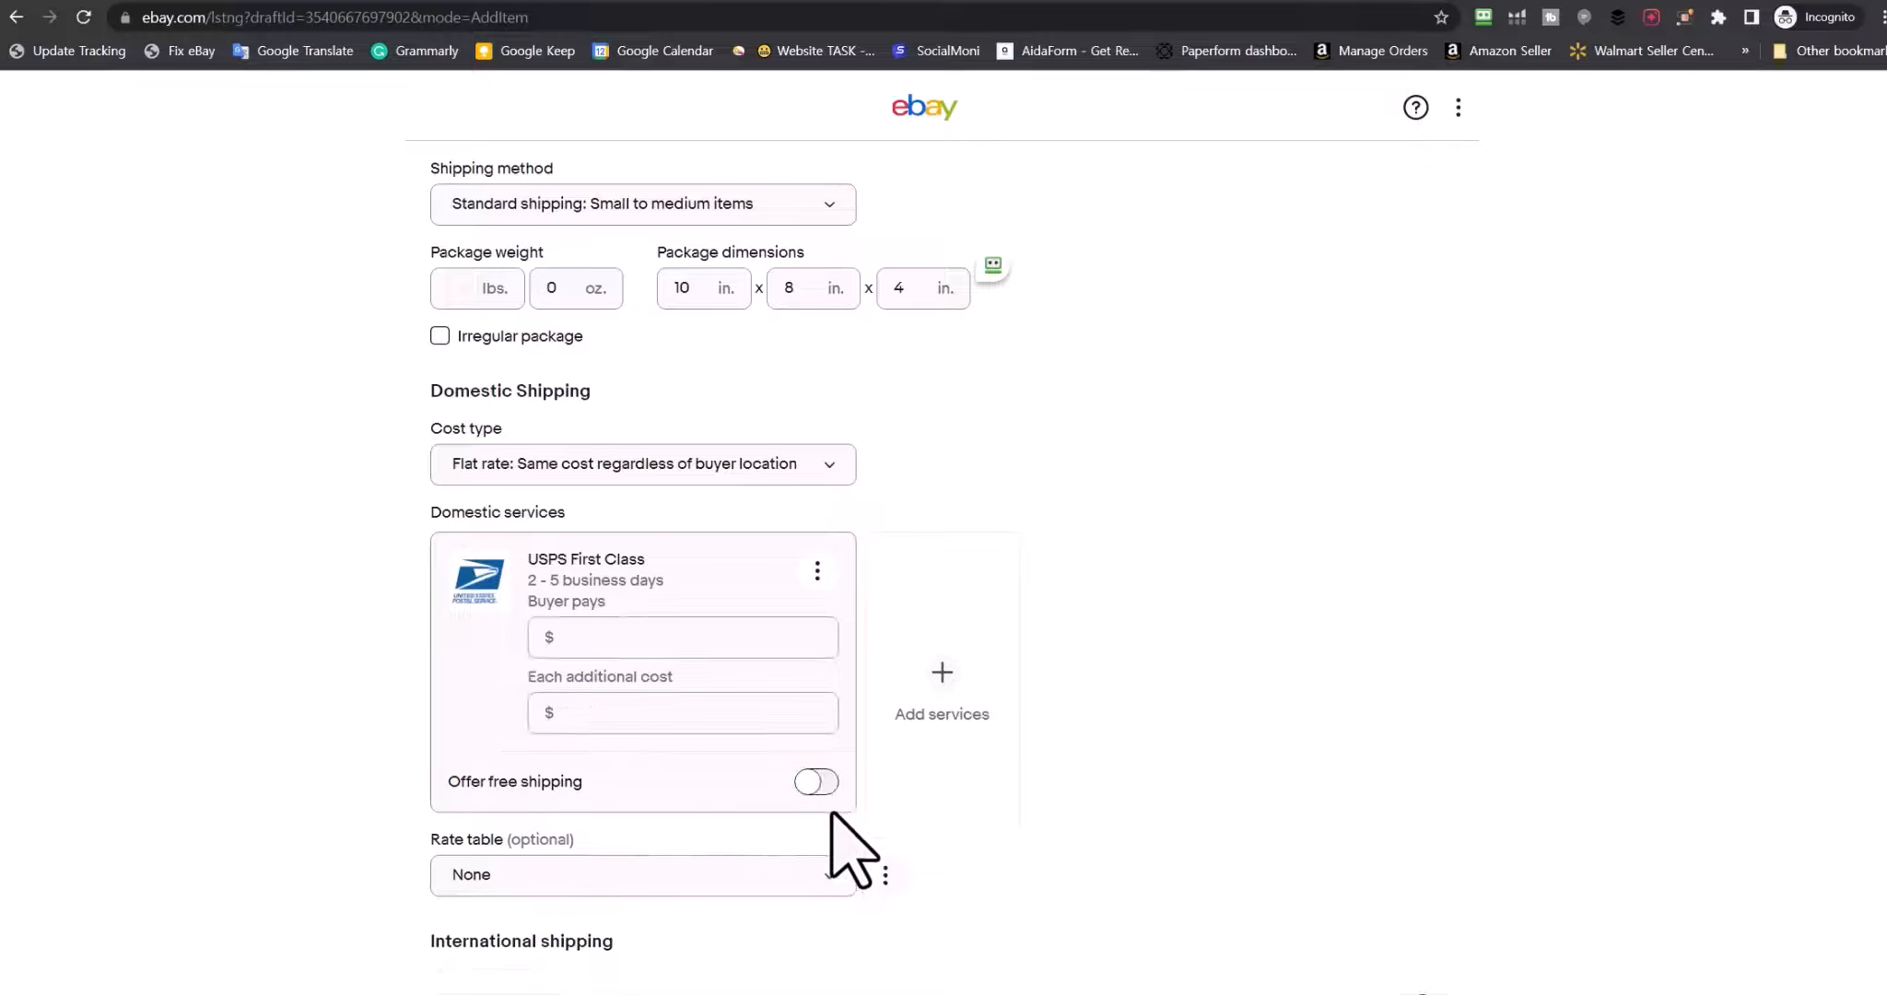
left_click(640, 634)
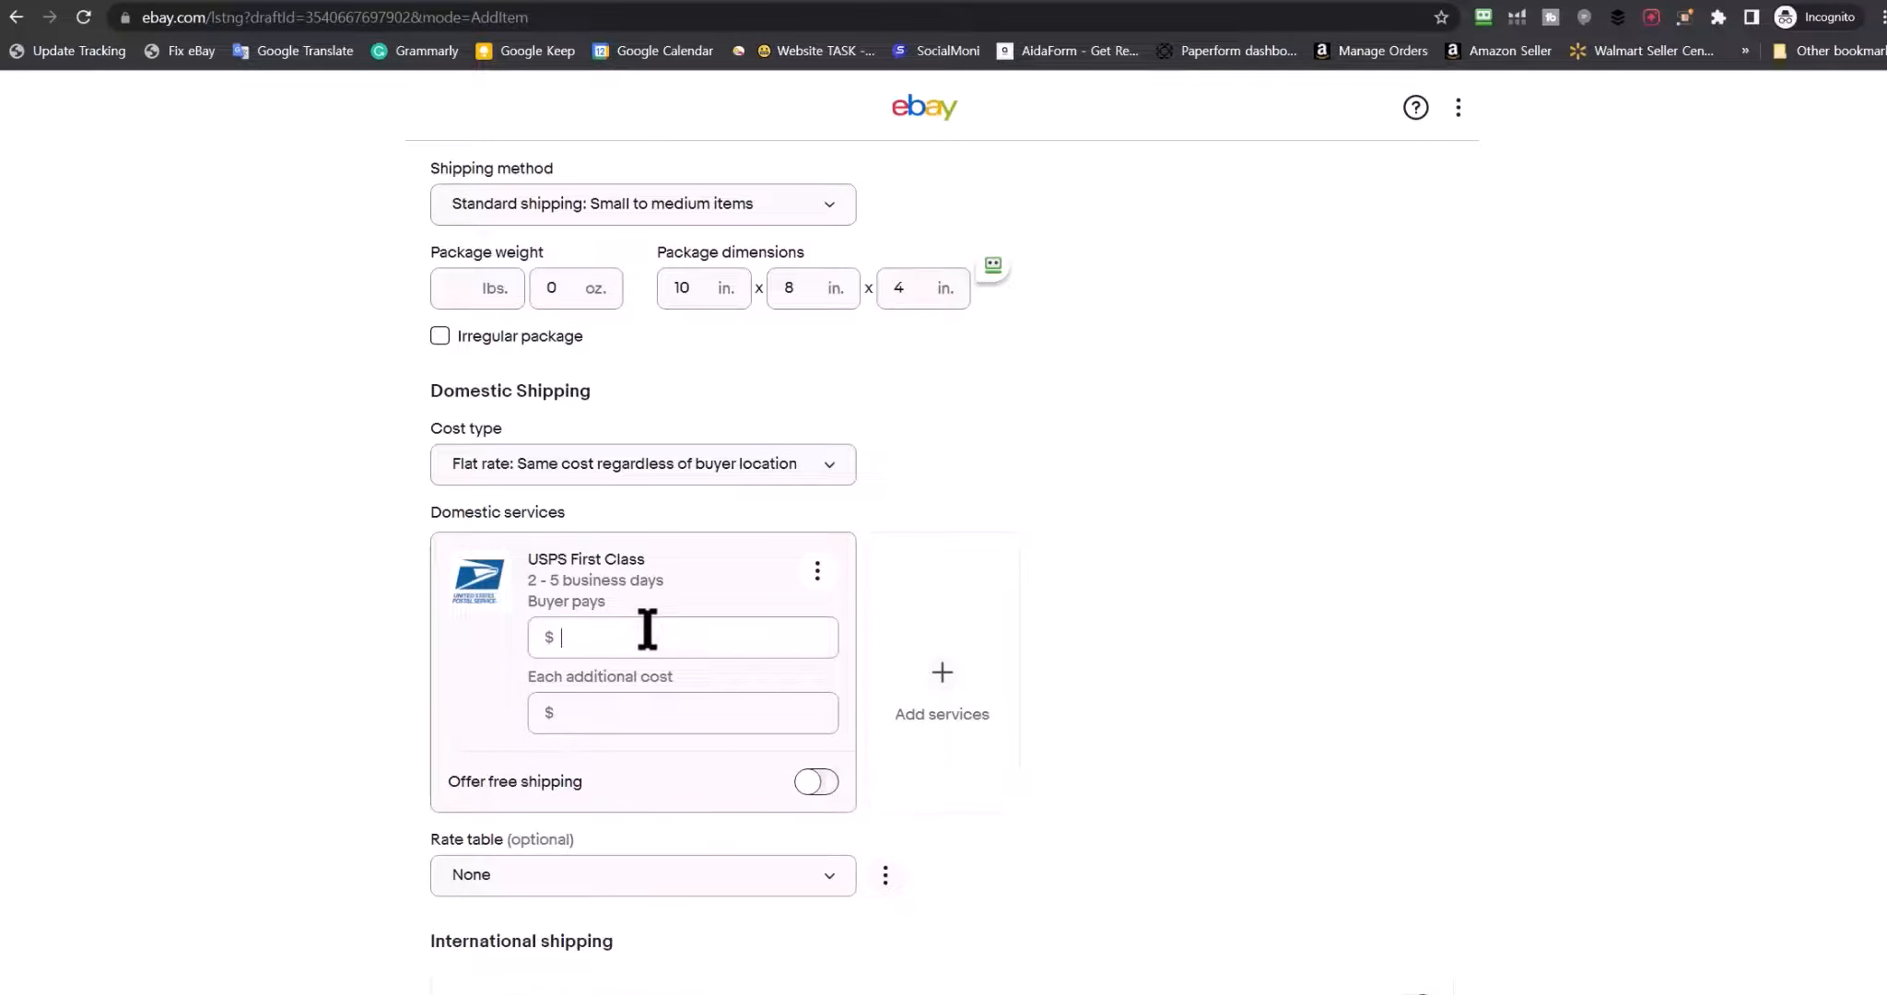
left_click(558, 467)
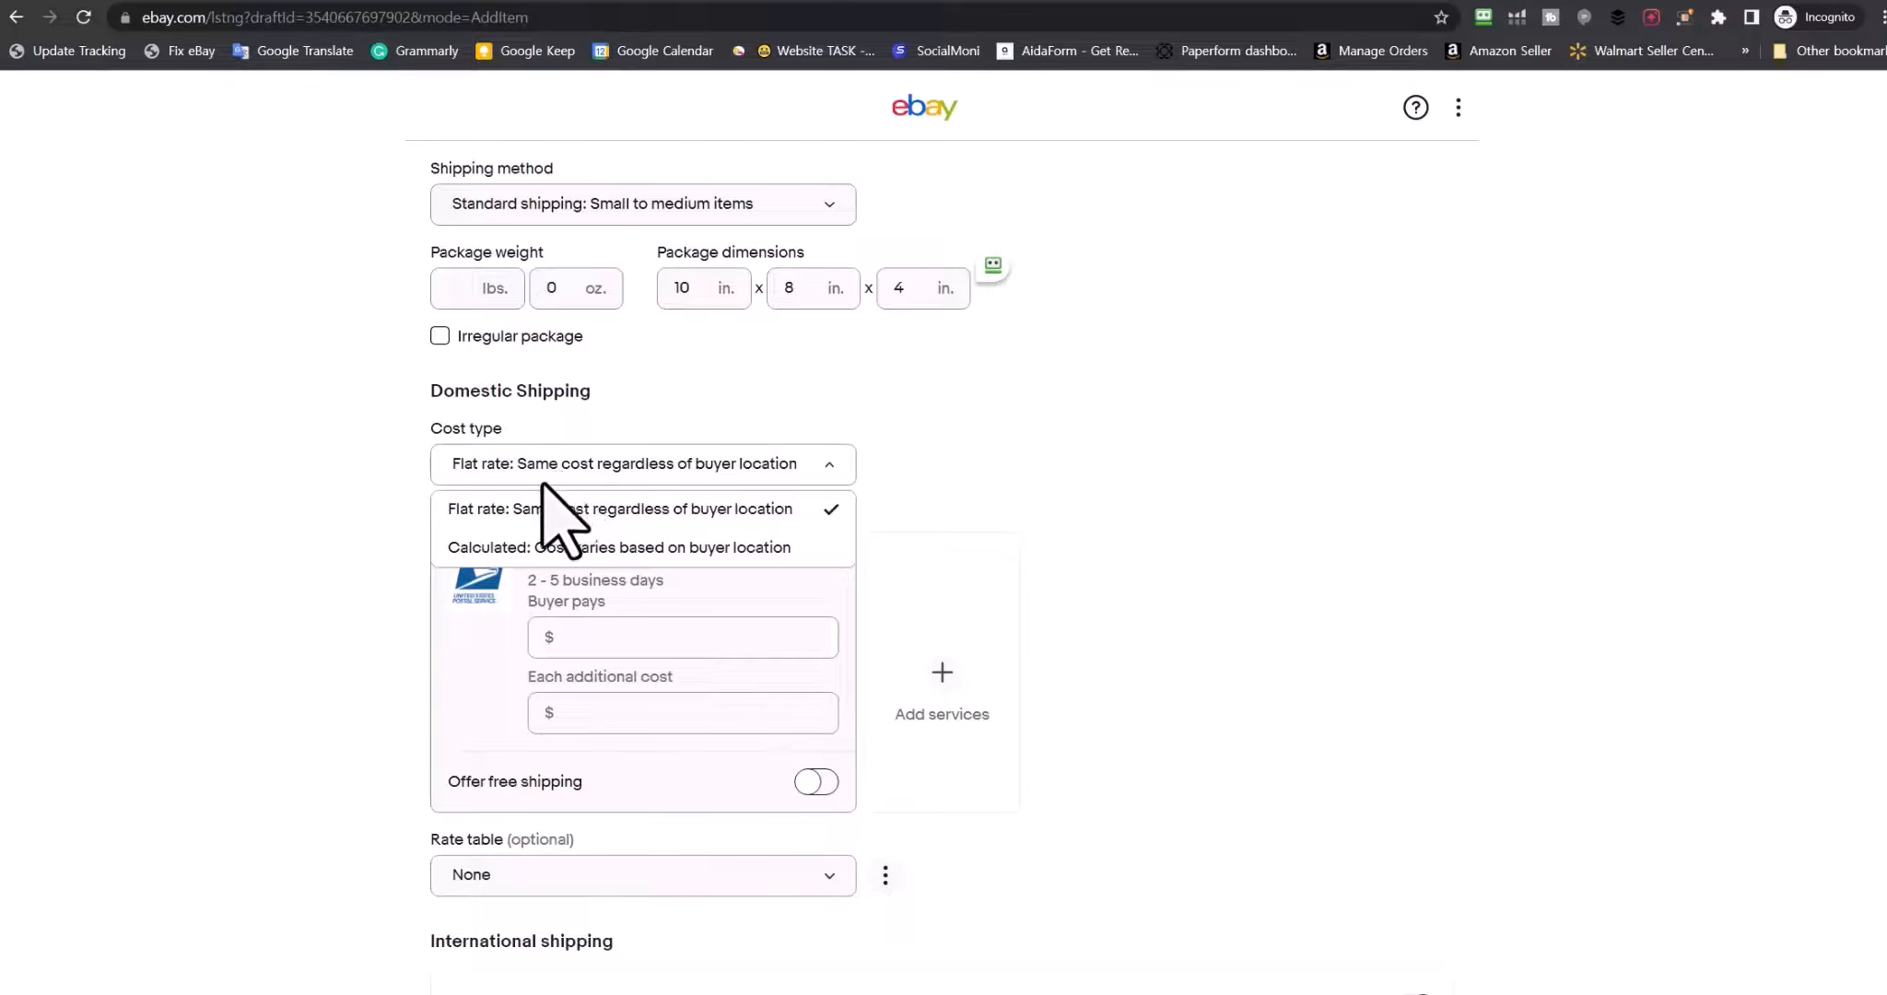
left_click(499, 548)
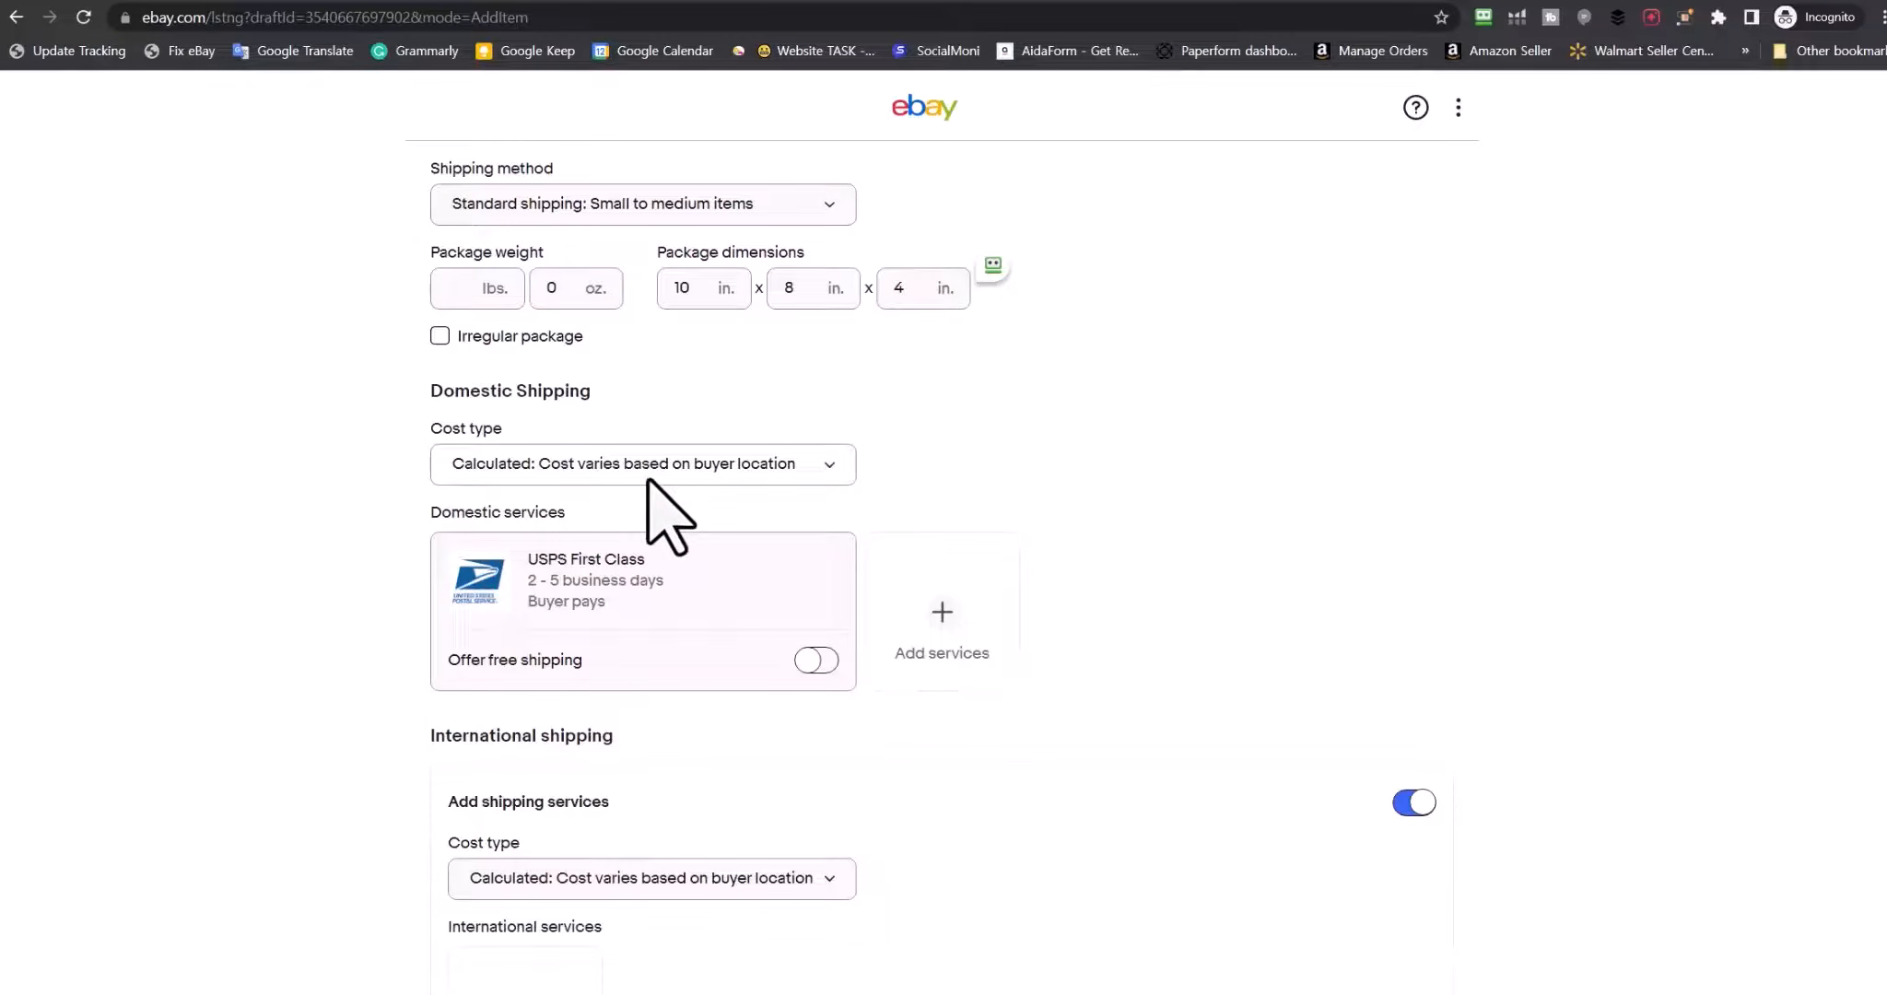
scroll(138, 623, "down", 3)
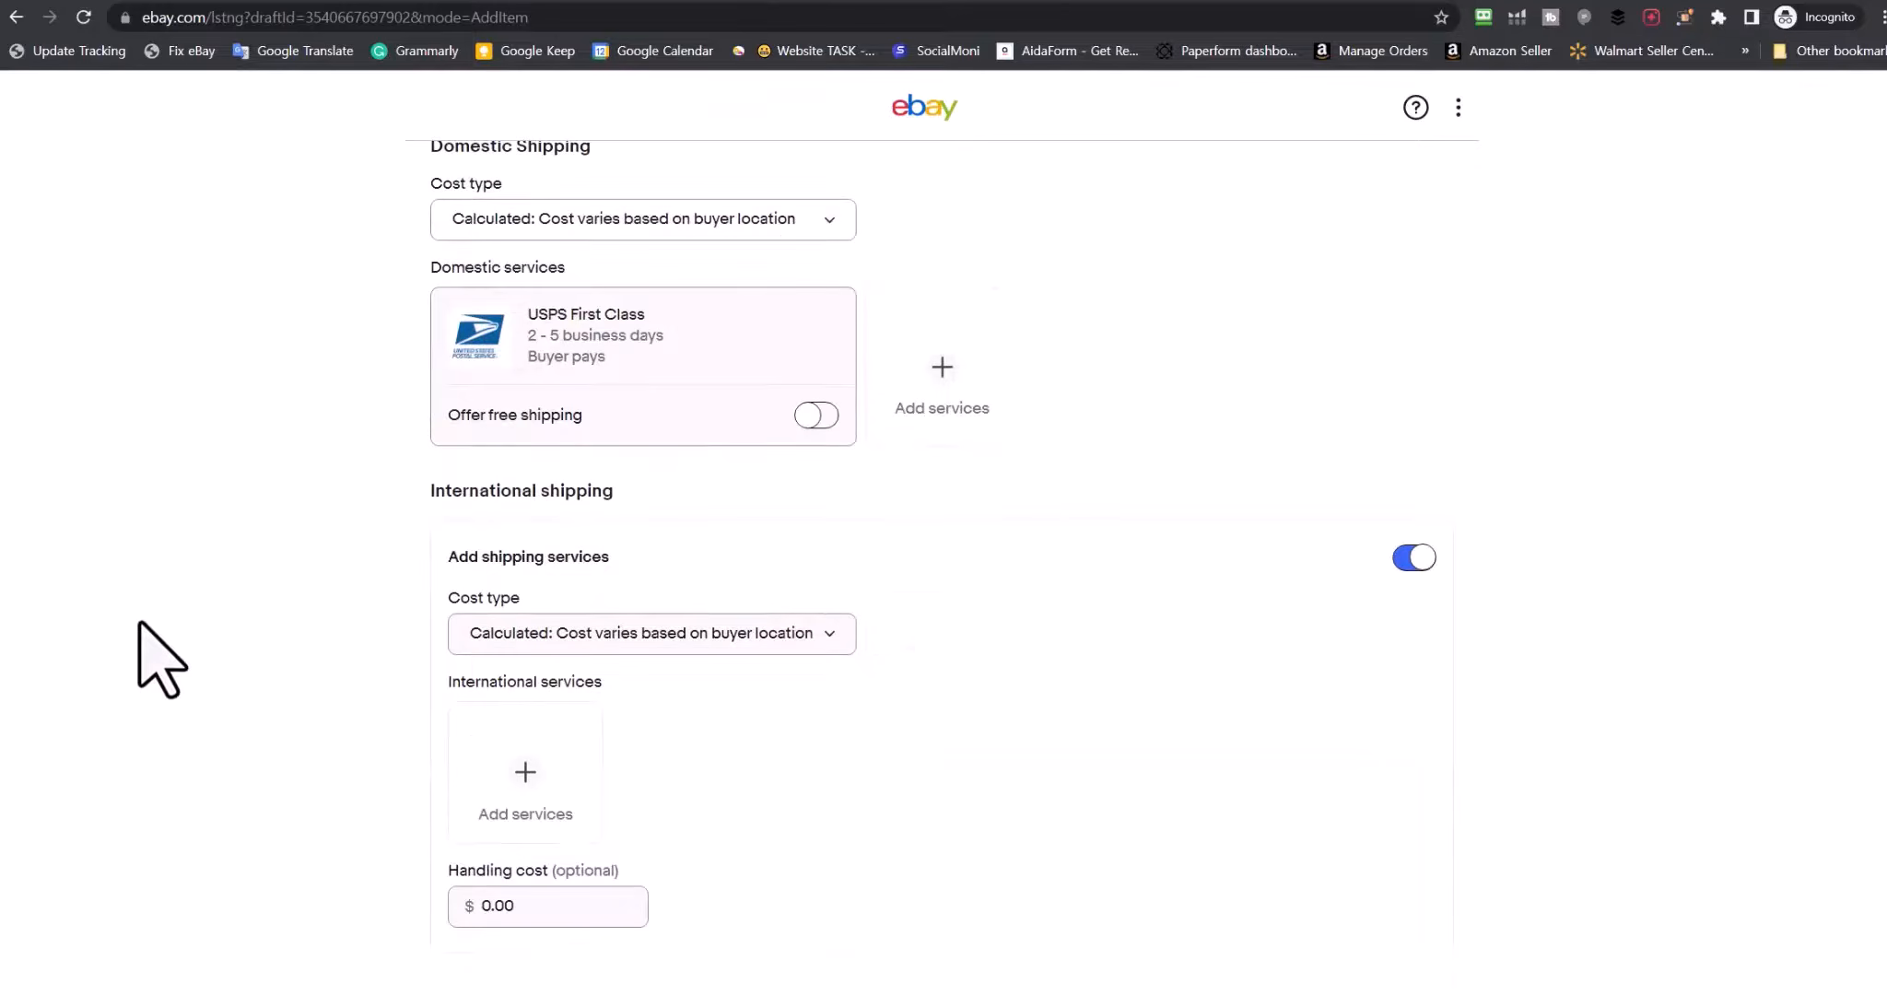
scroll(138, 623, "down", 3)
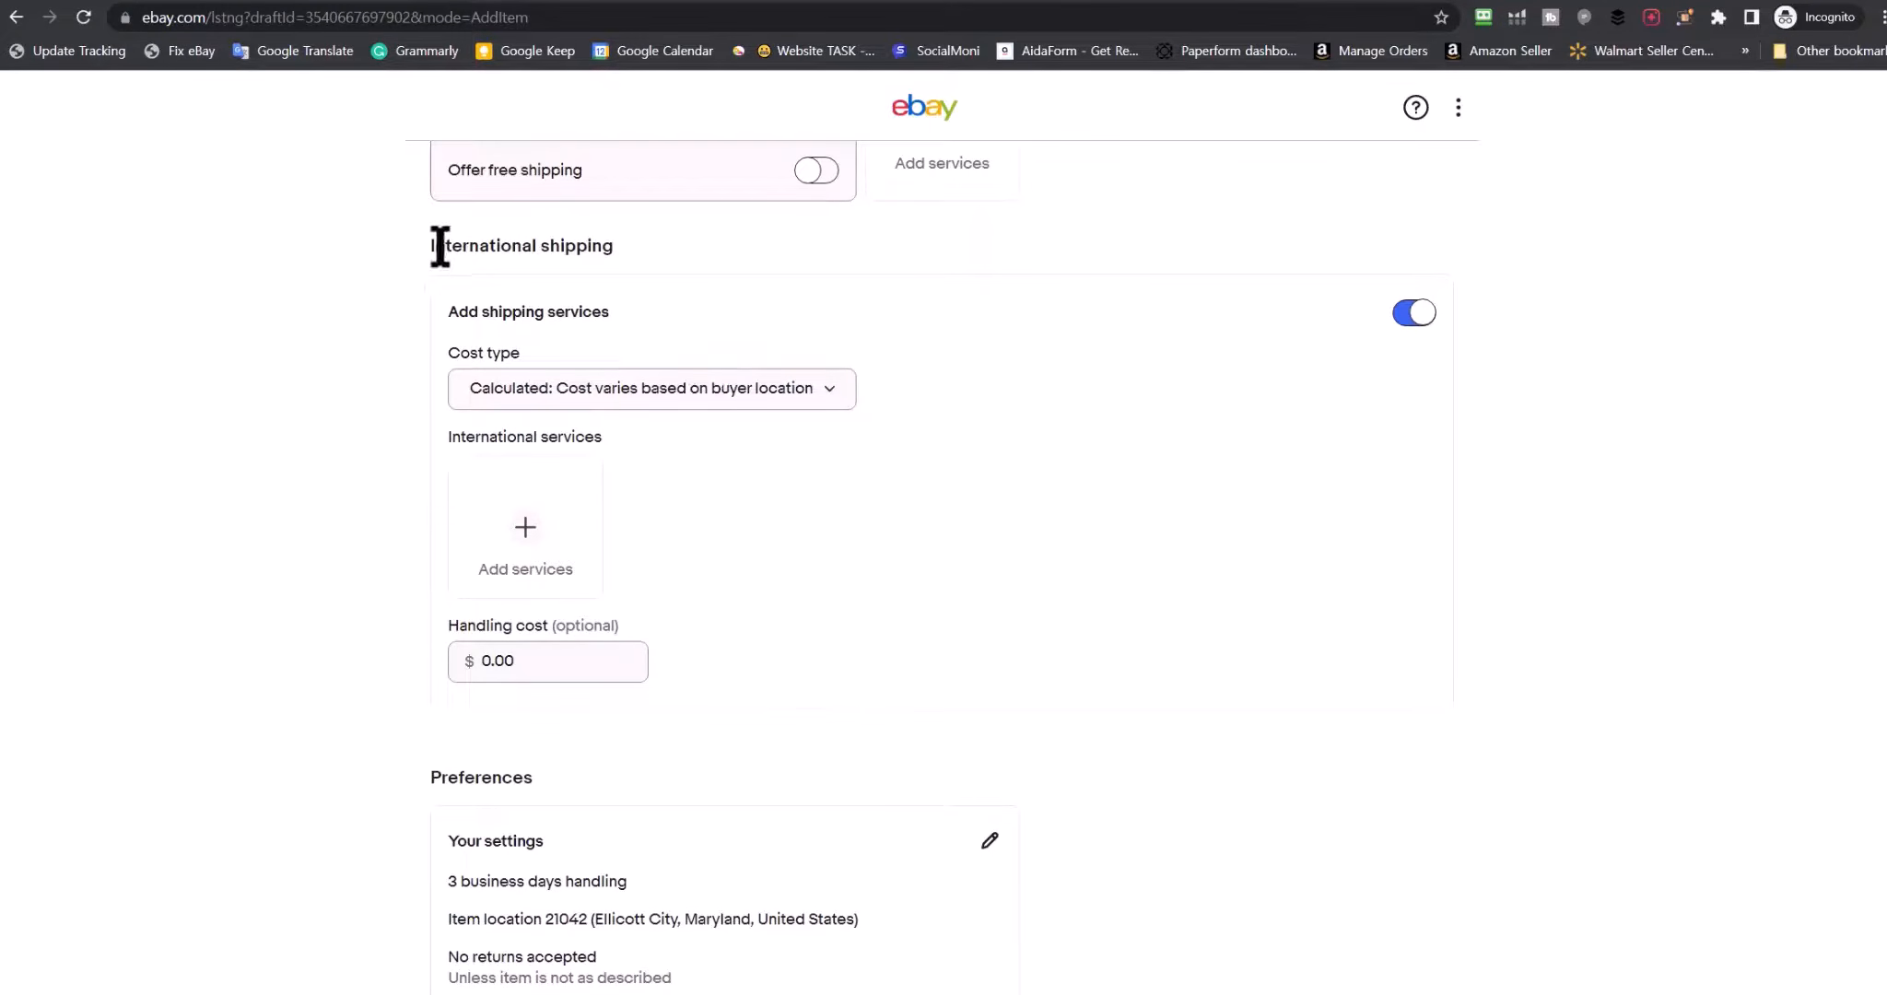
Add eBay International Standard Delivery as the international service, keeping the calculated cost type
left_click_drag(427, 245, 659, 255)
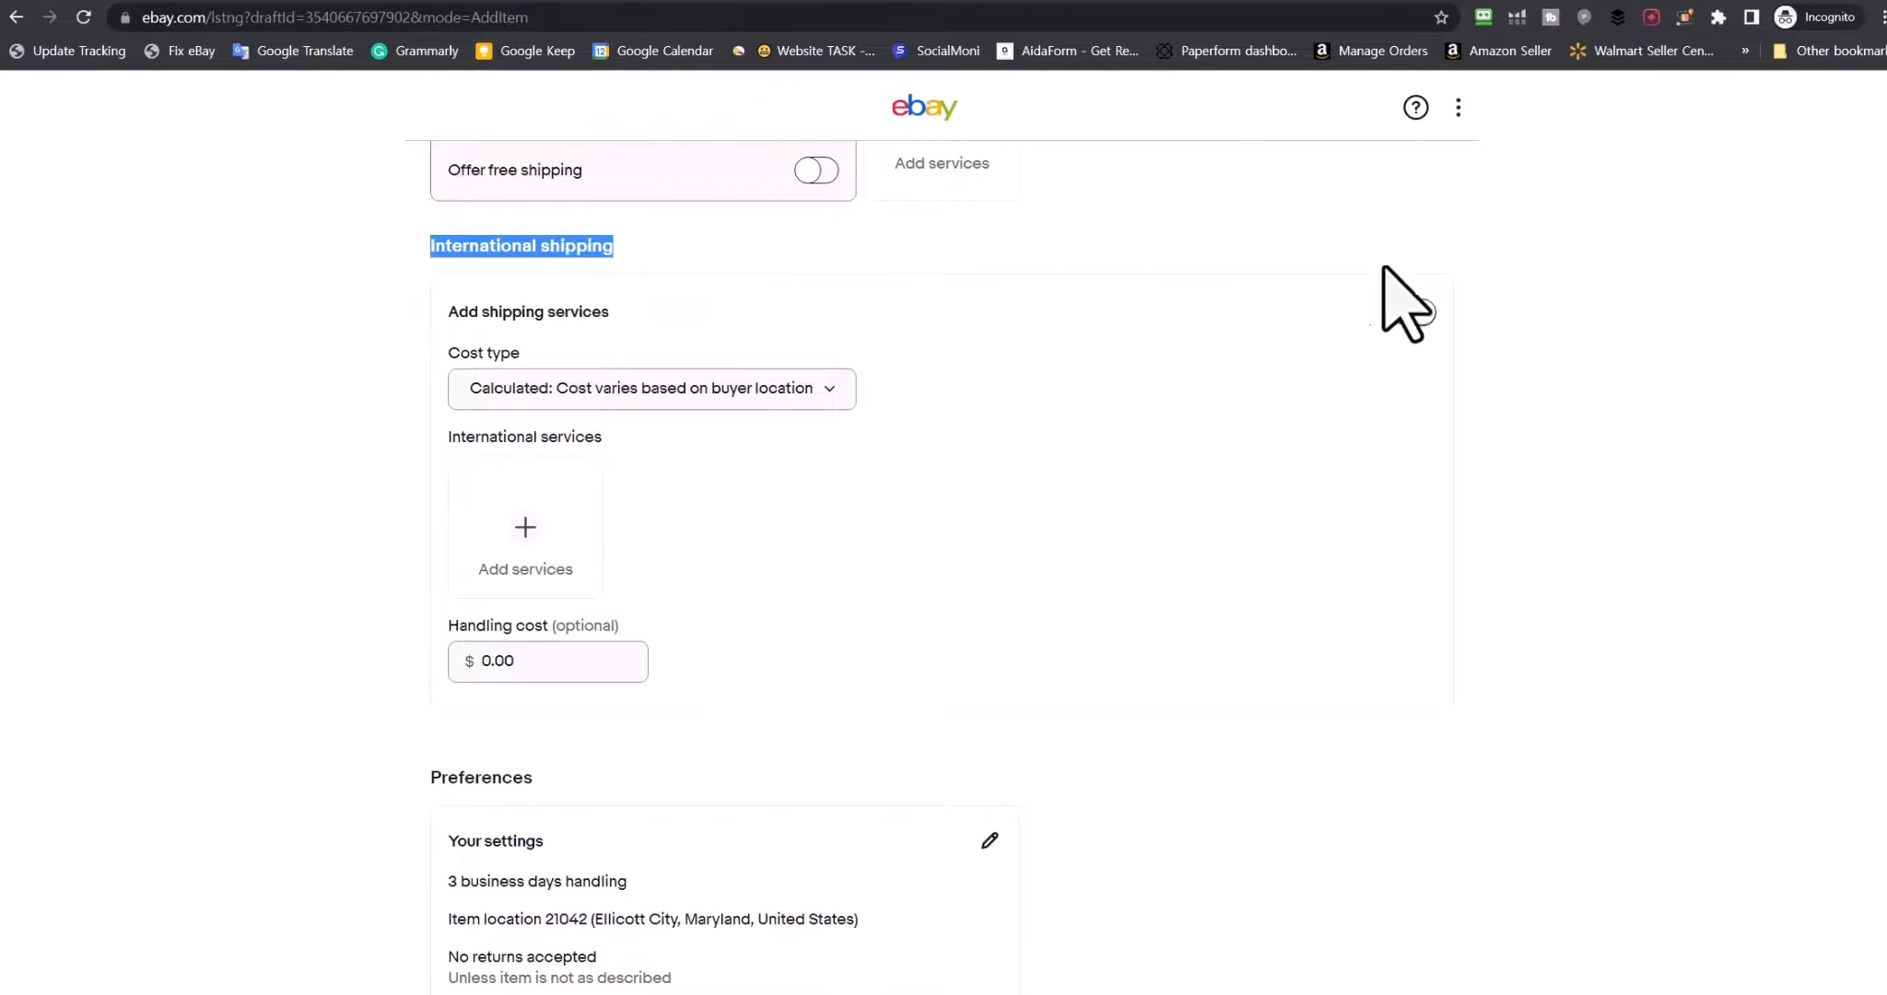
left_click(657, 388)
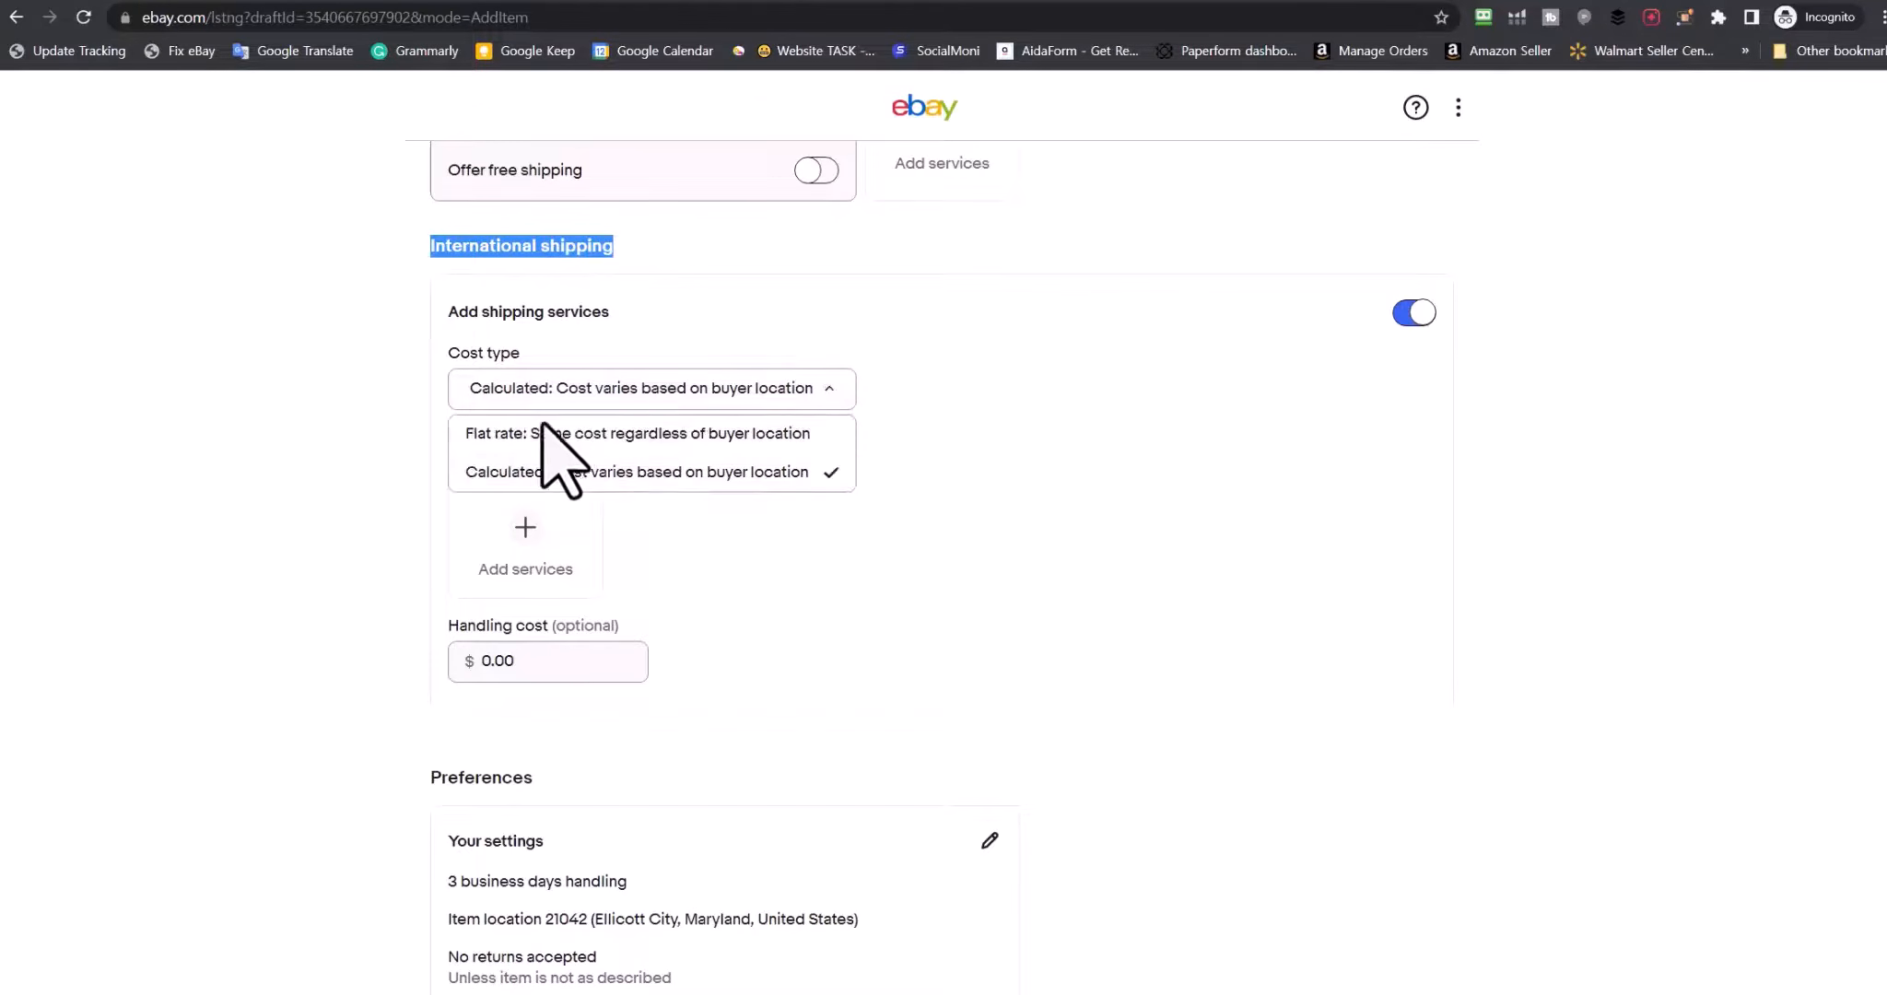
left_click(492, 472)
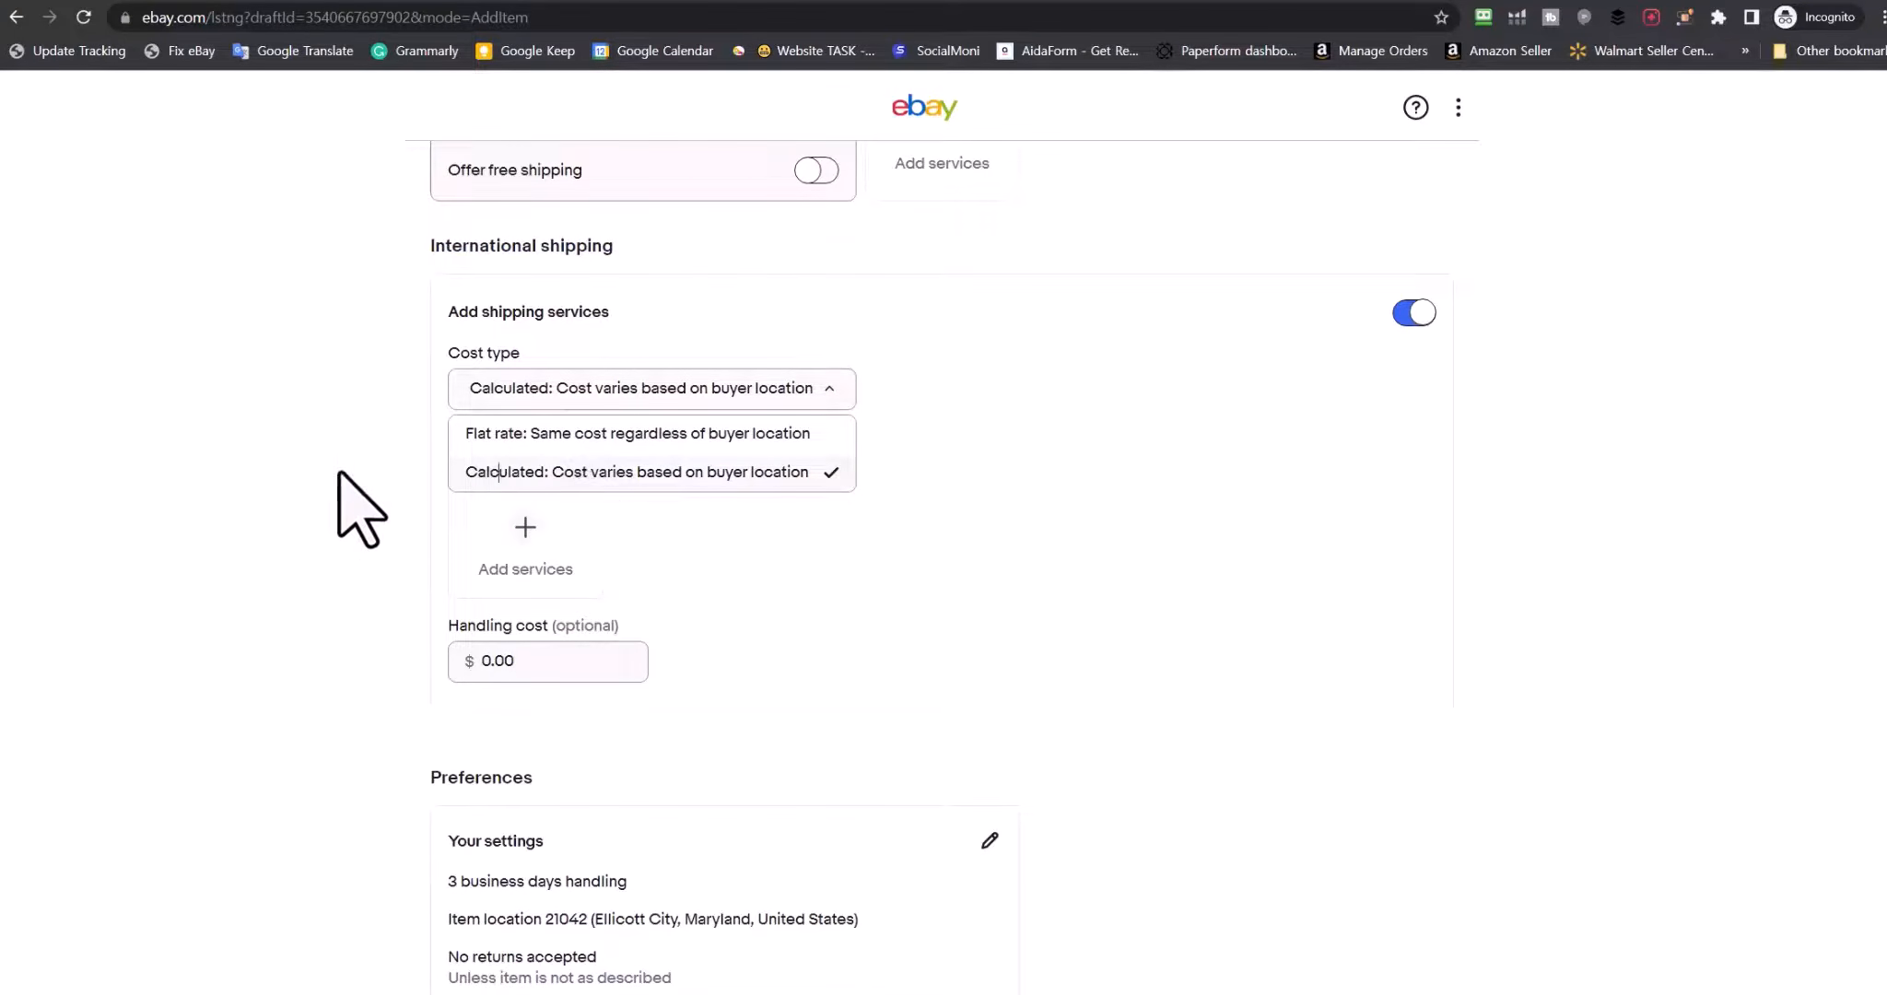
left_click(337, 473)
left_click(525, 525)
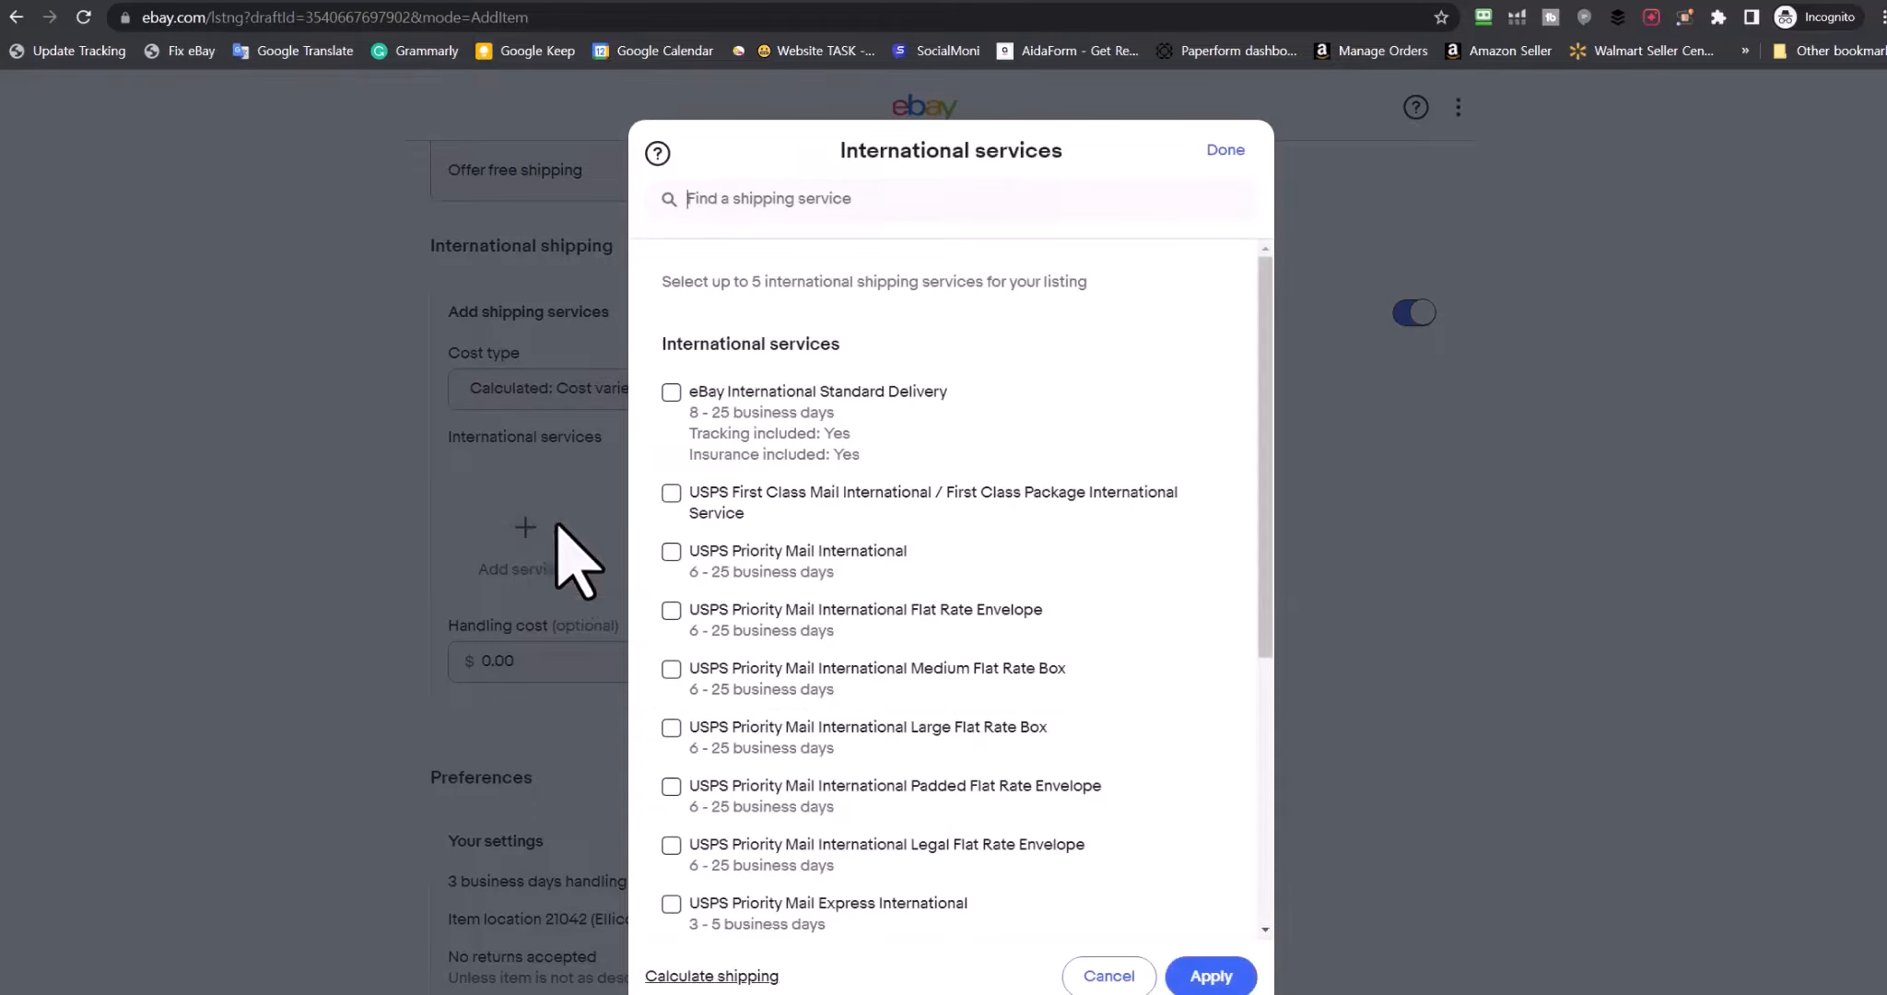
left_click(672, 393)
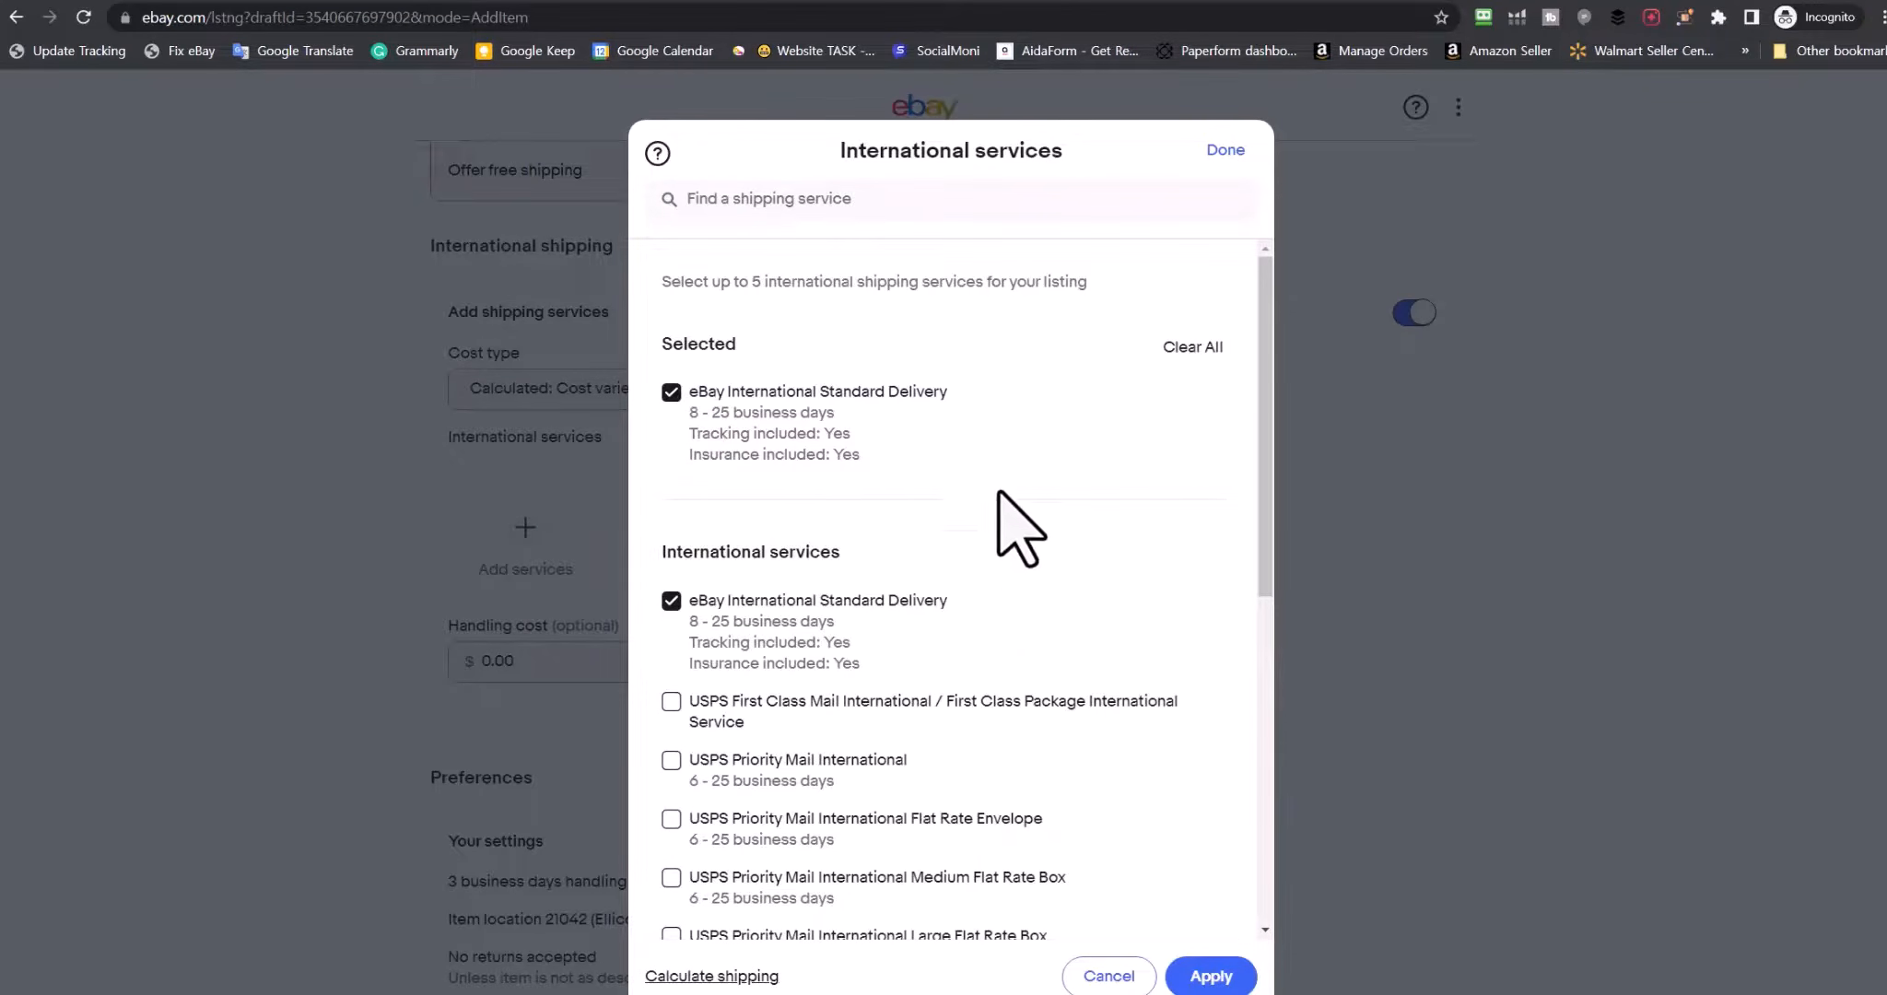
left_click(1188, 980)
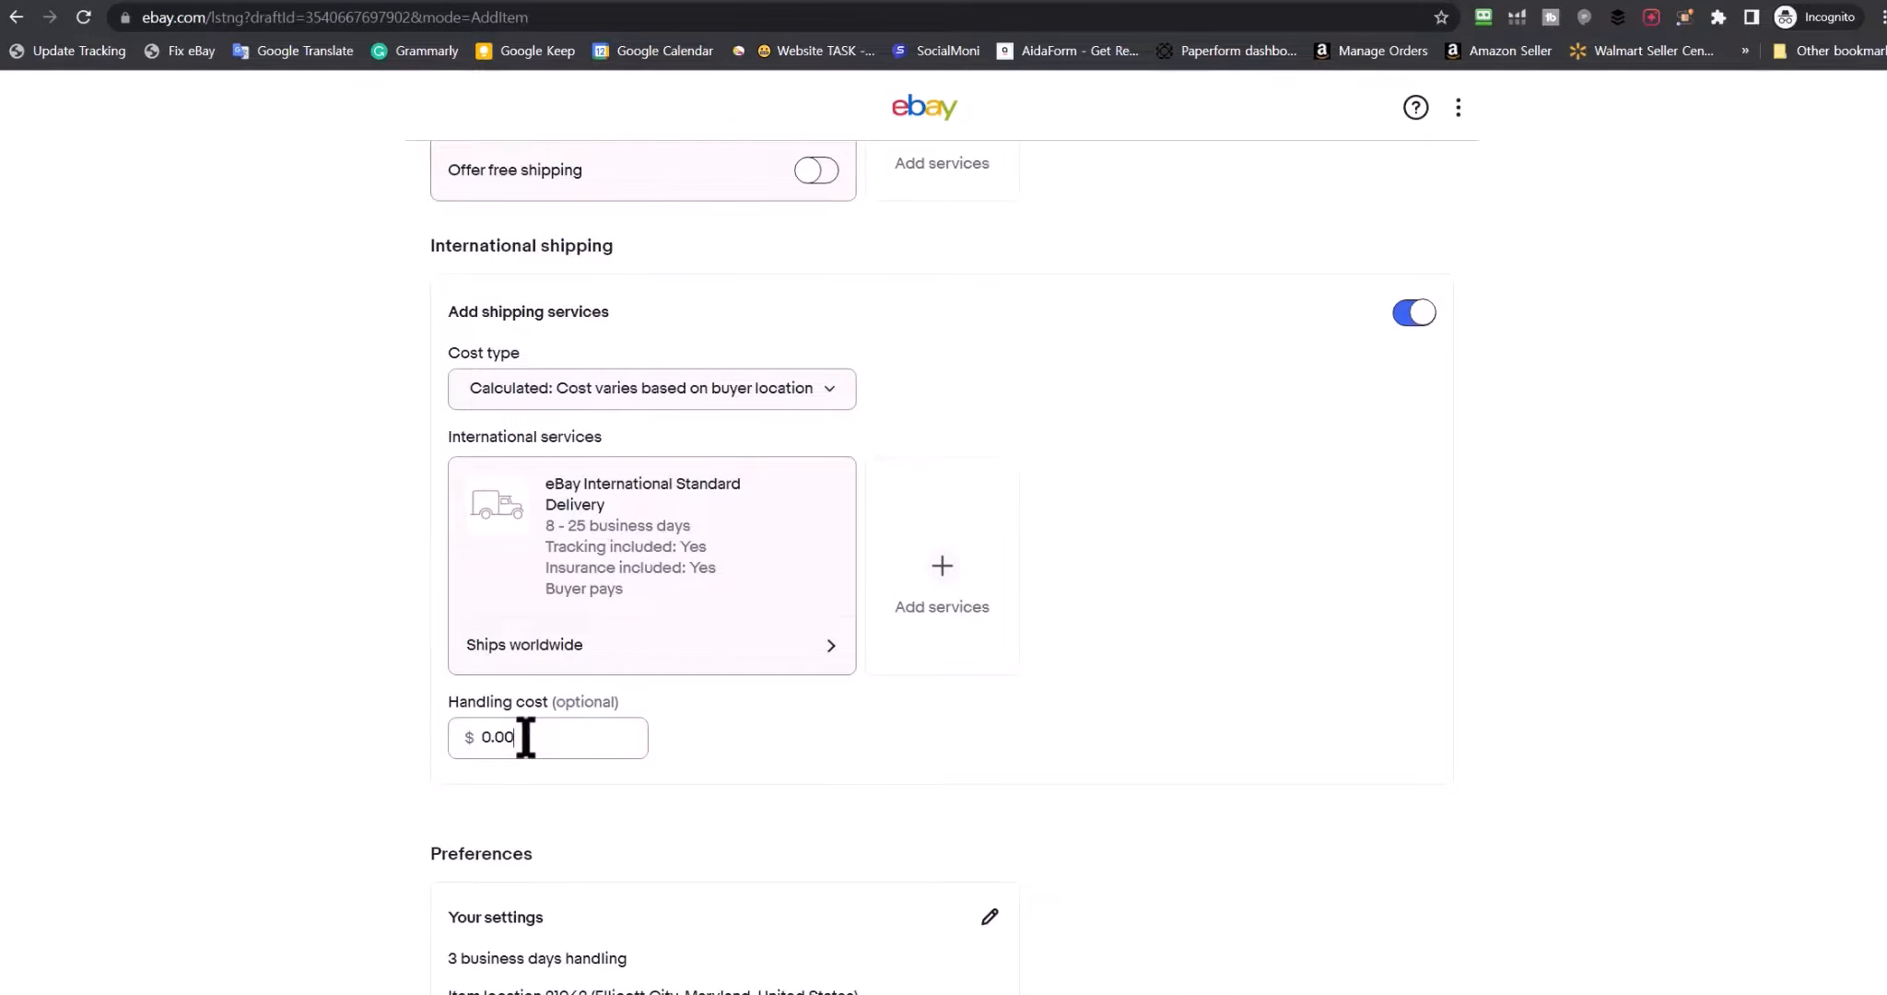
Leave the international handling cost at 0.00
scroll(240, 619, "up", 5)
scroll(277, 613, "down", 8)
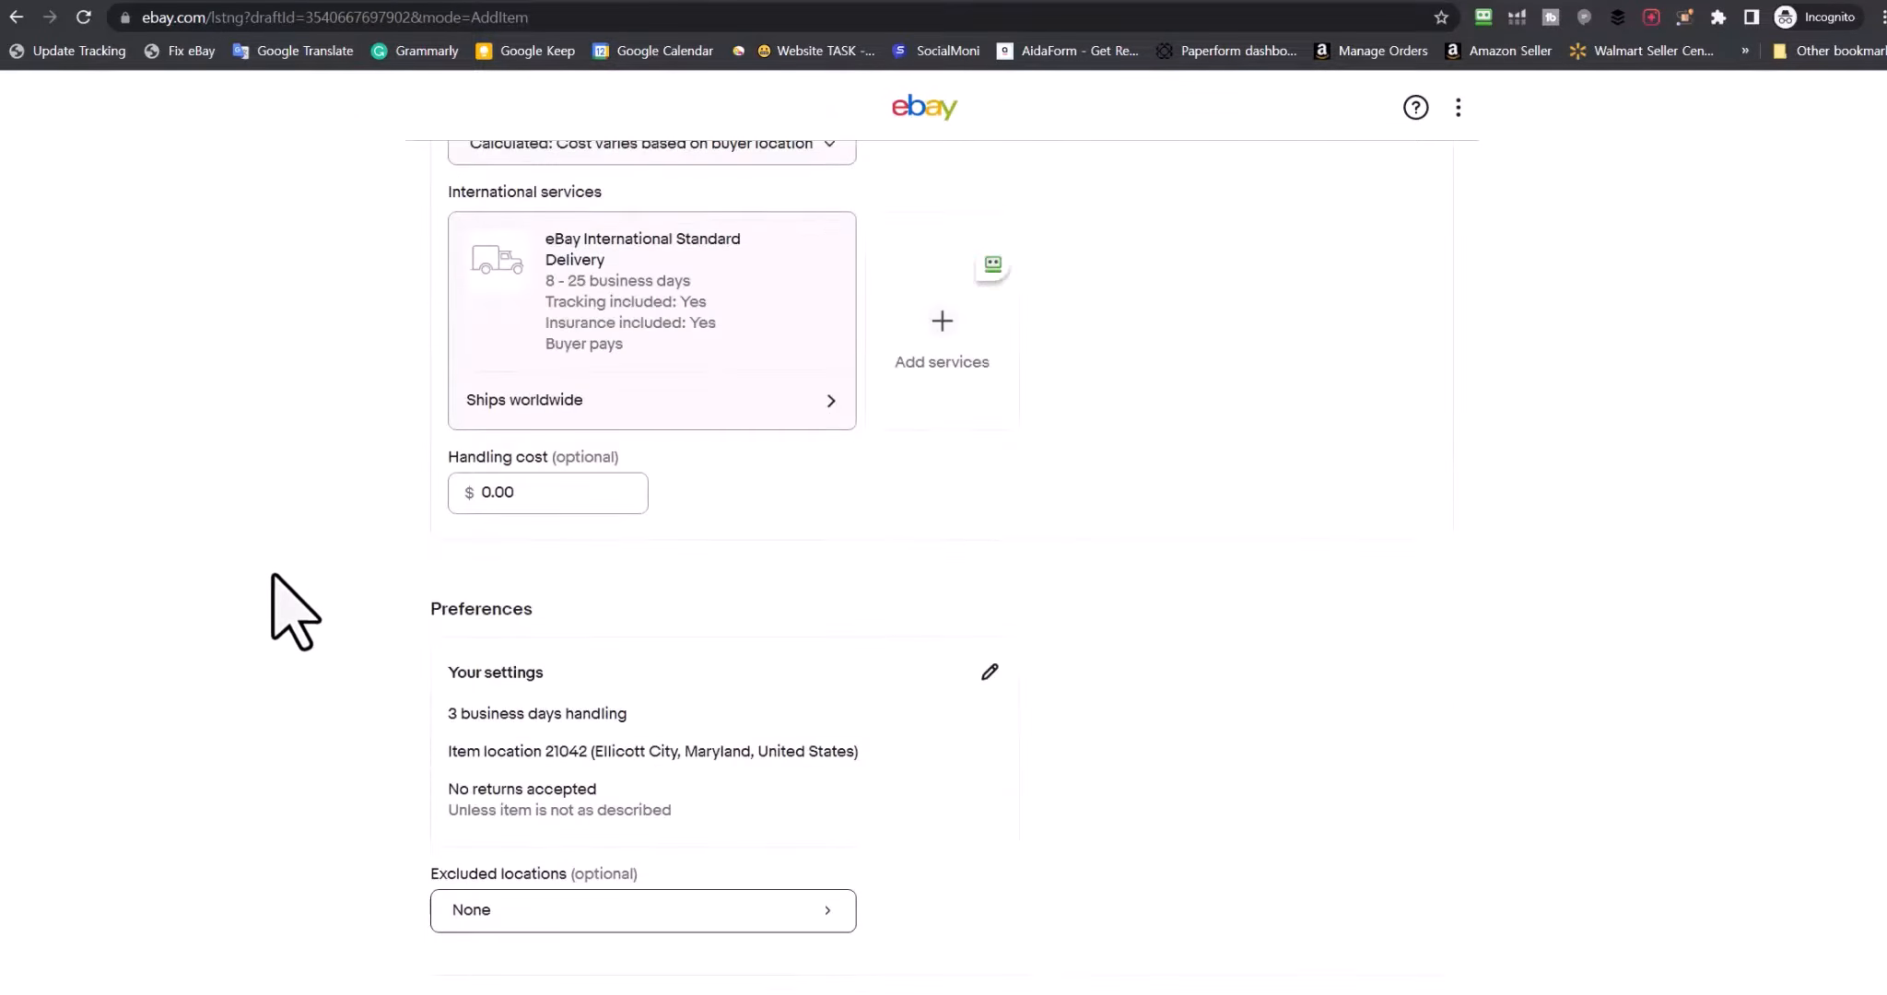
double_click(489, 493)
left_click(385, 516)
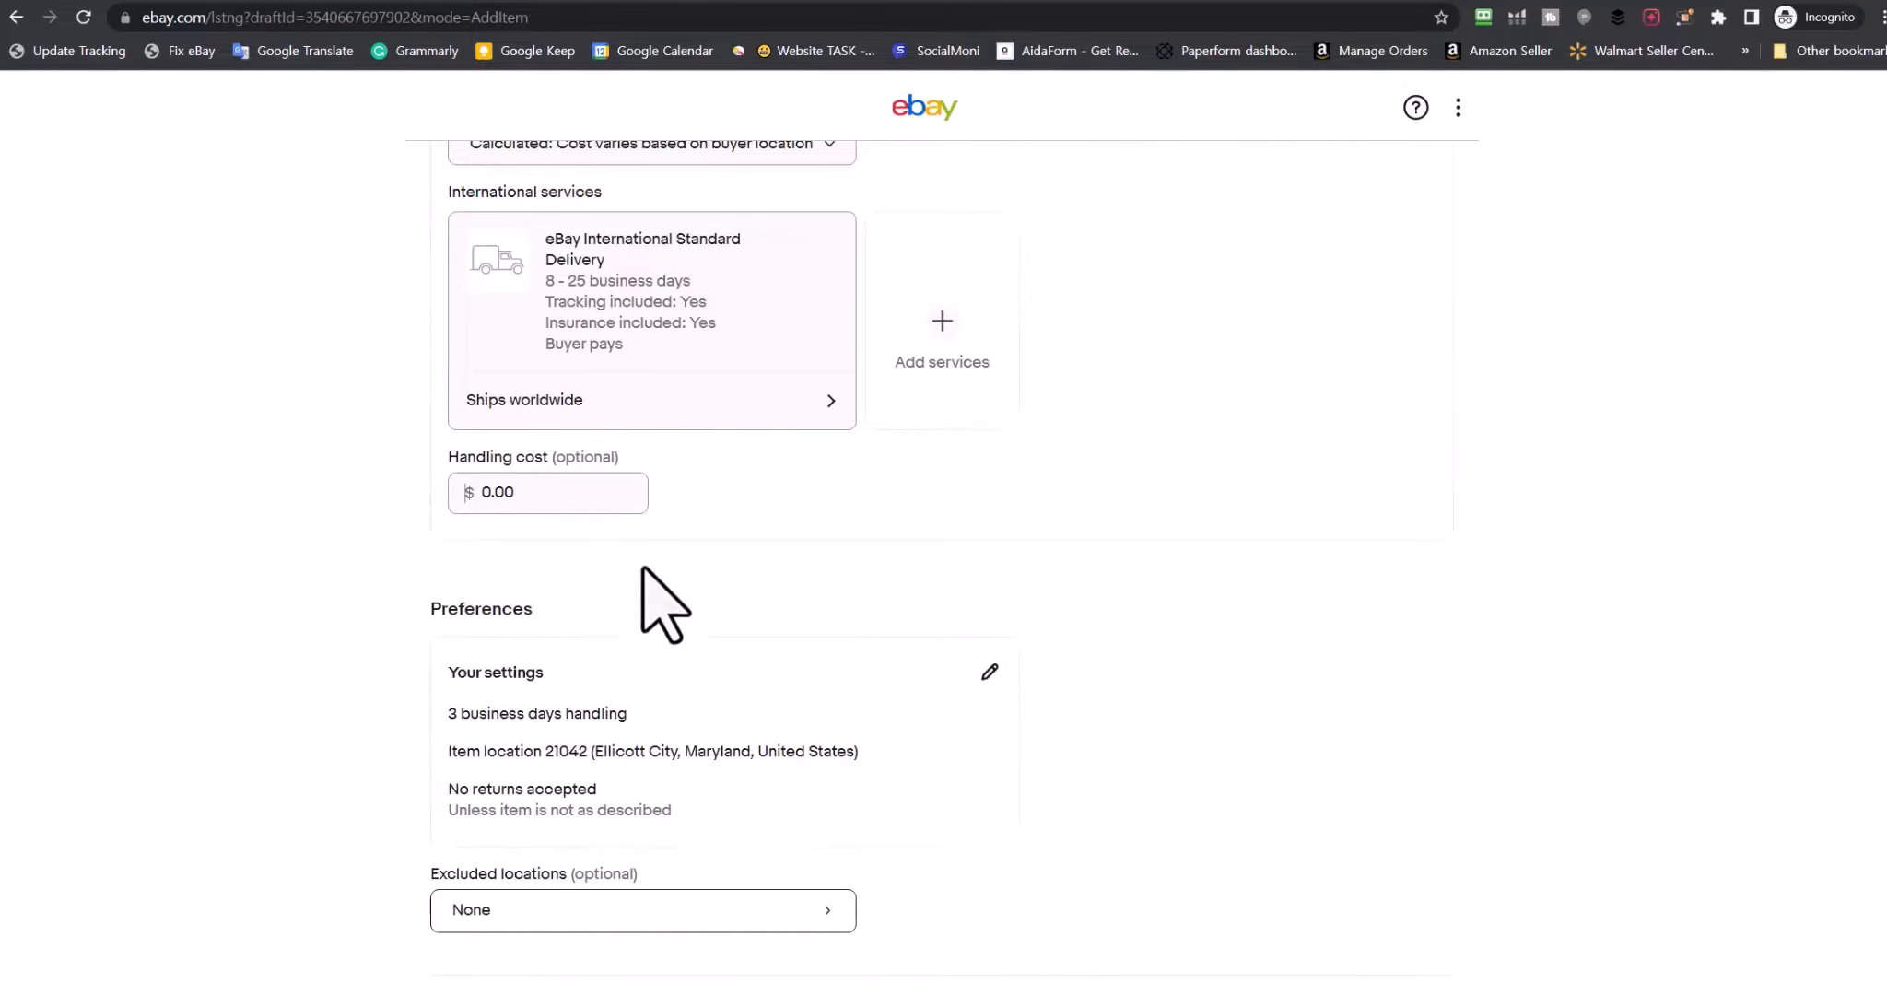
scroll(295, 566, "down", 3)
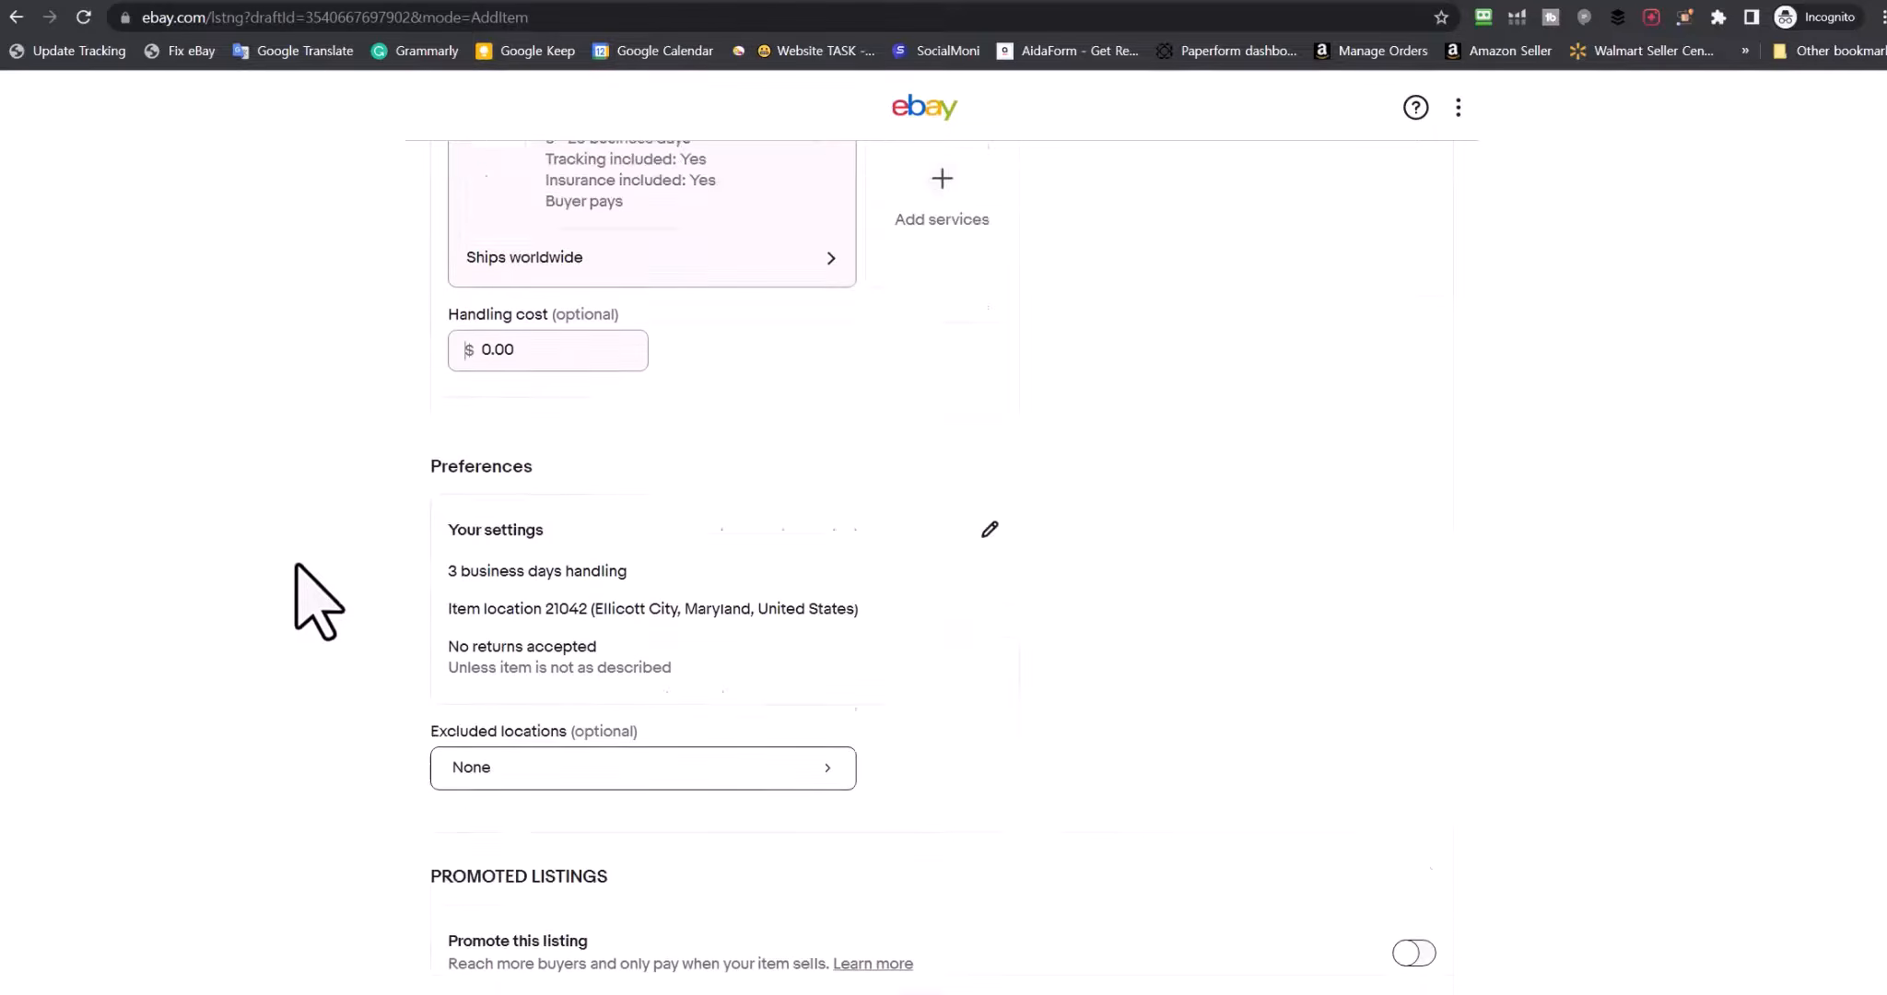
Set the handling time to Same business day
left_click(986, 431)
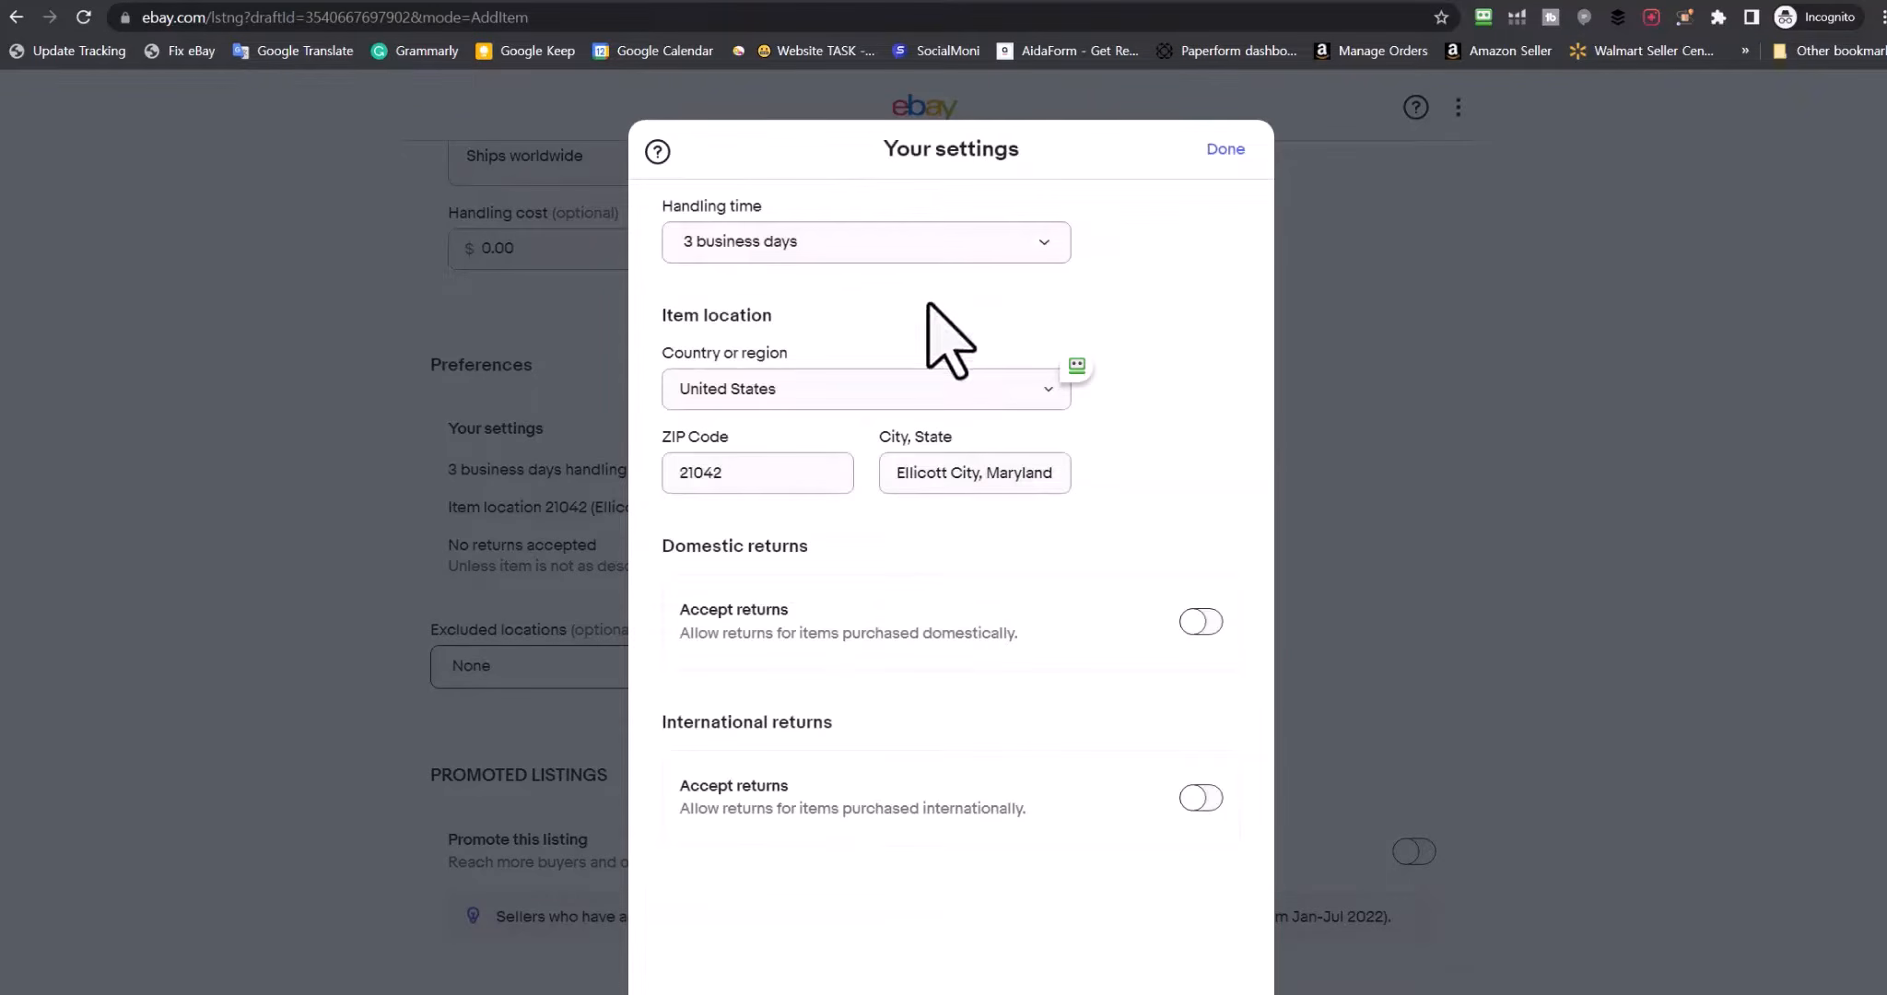
left_click(901, 245)
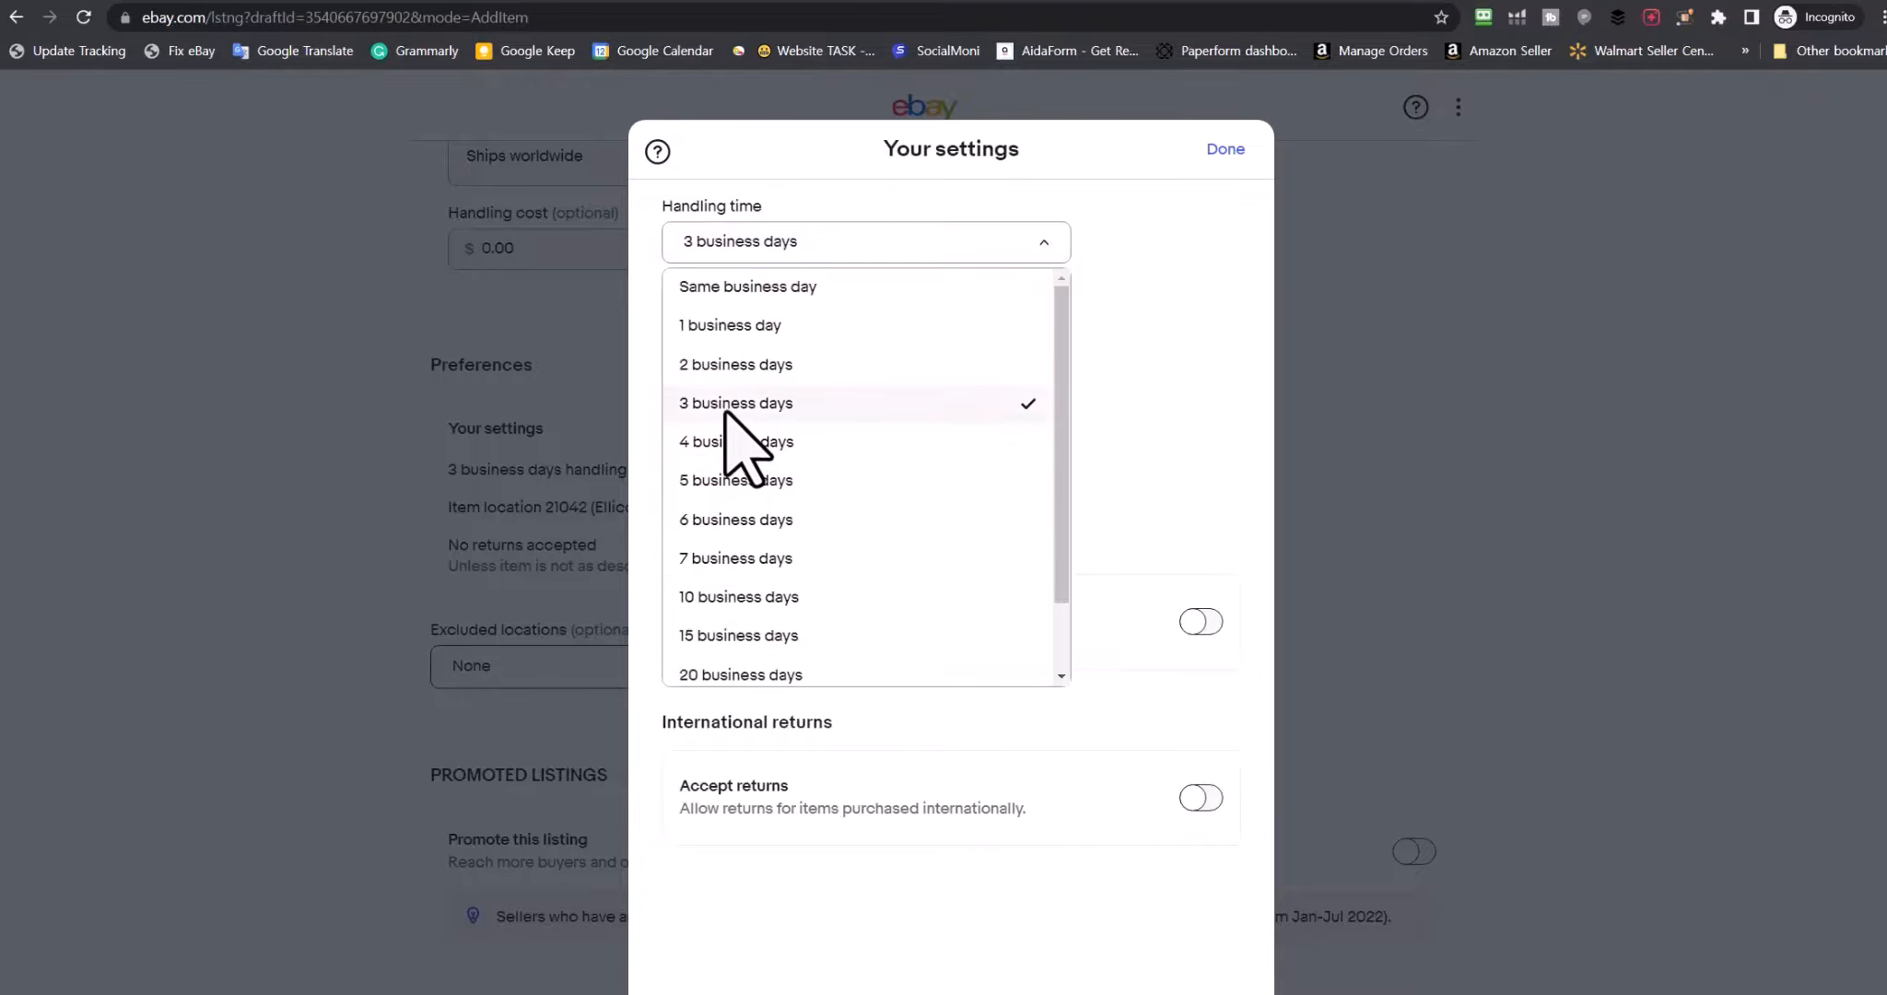
left_click(728, 326)
left_click(762, 251)
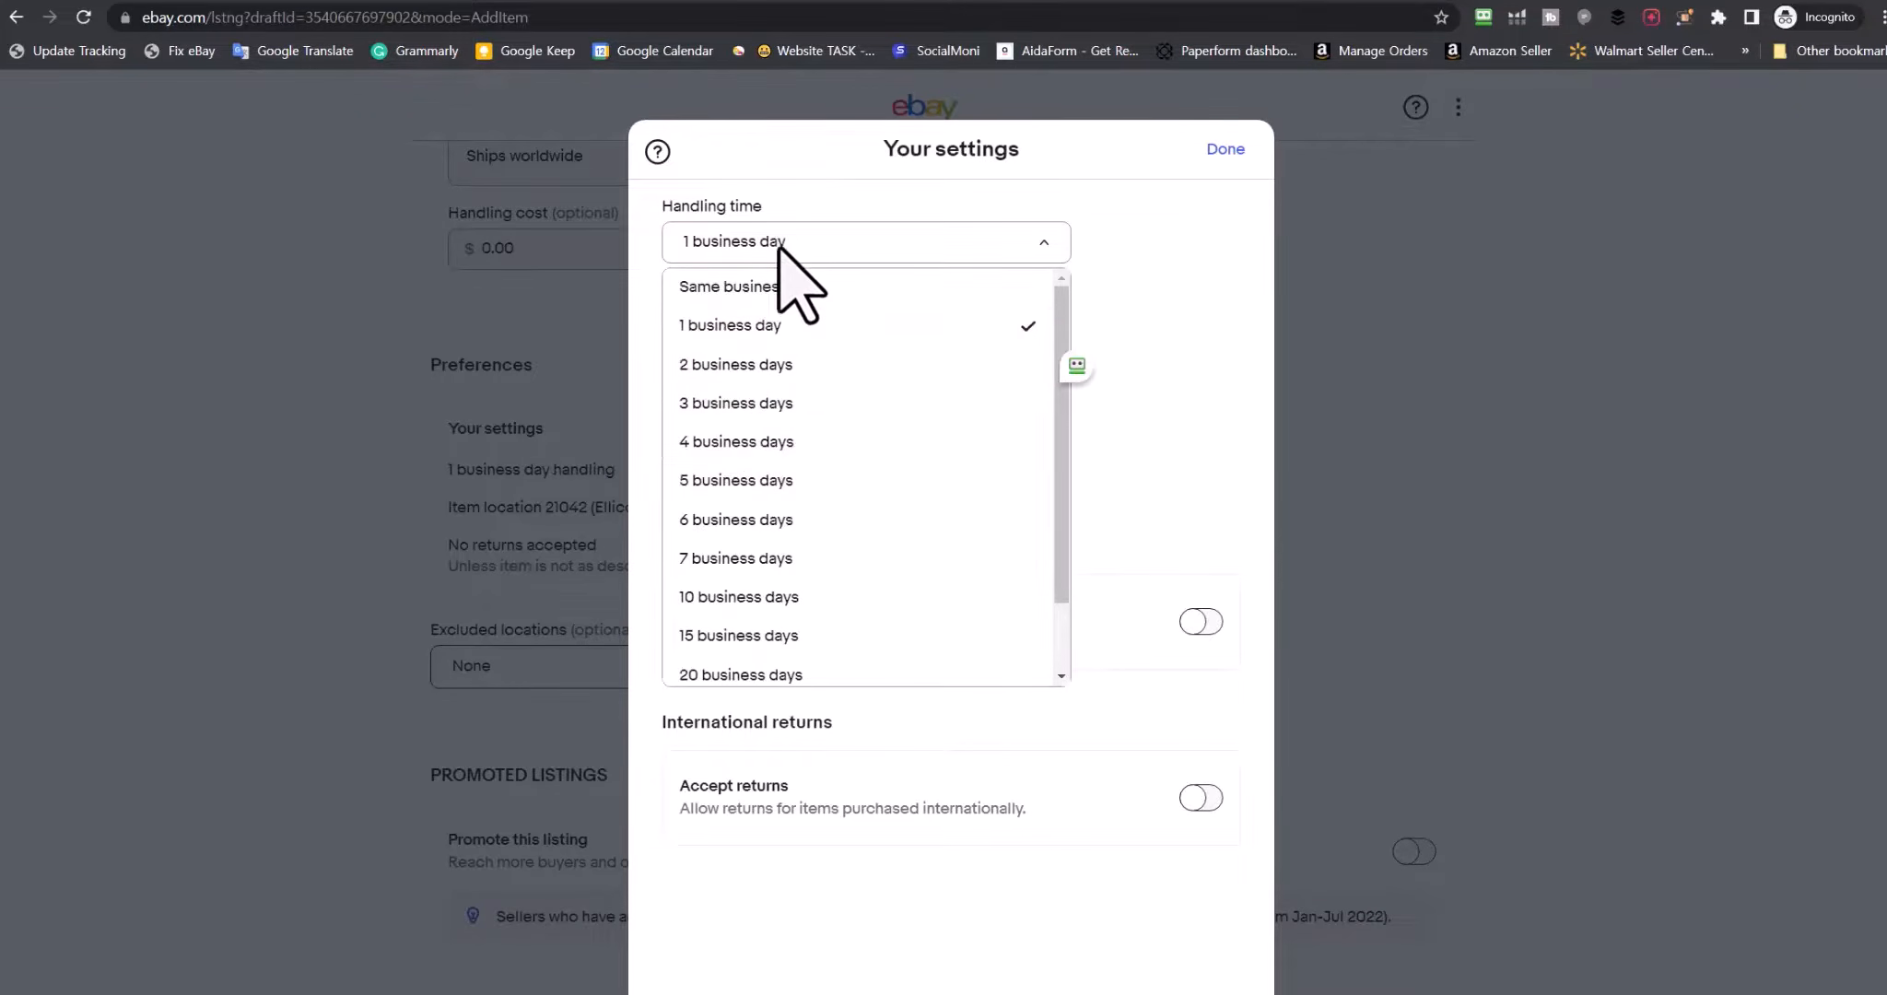
left_click(764, 289)
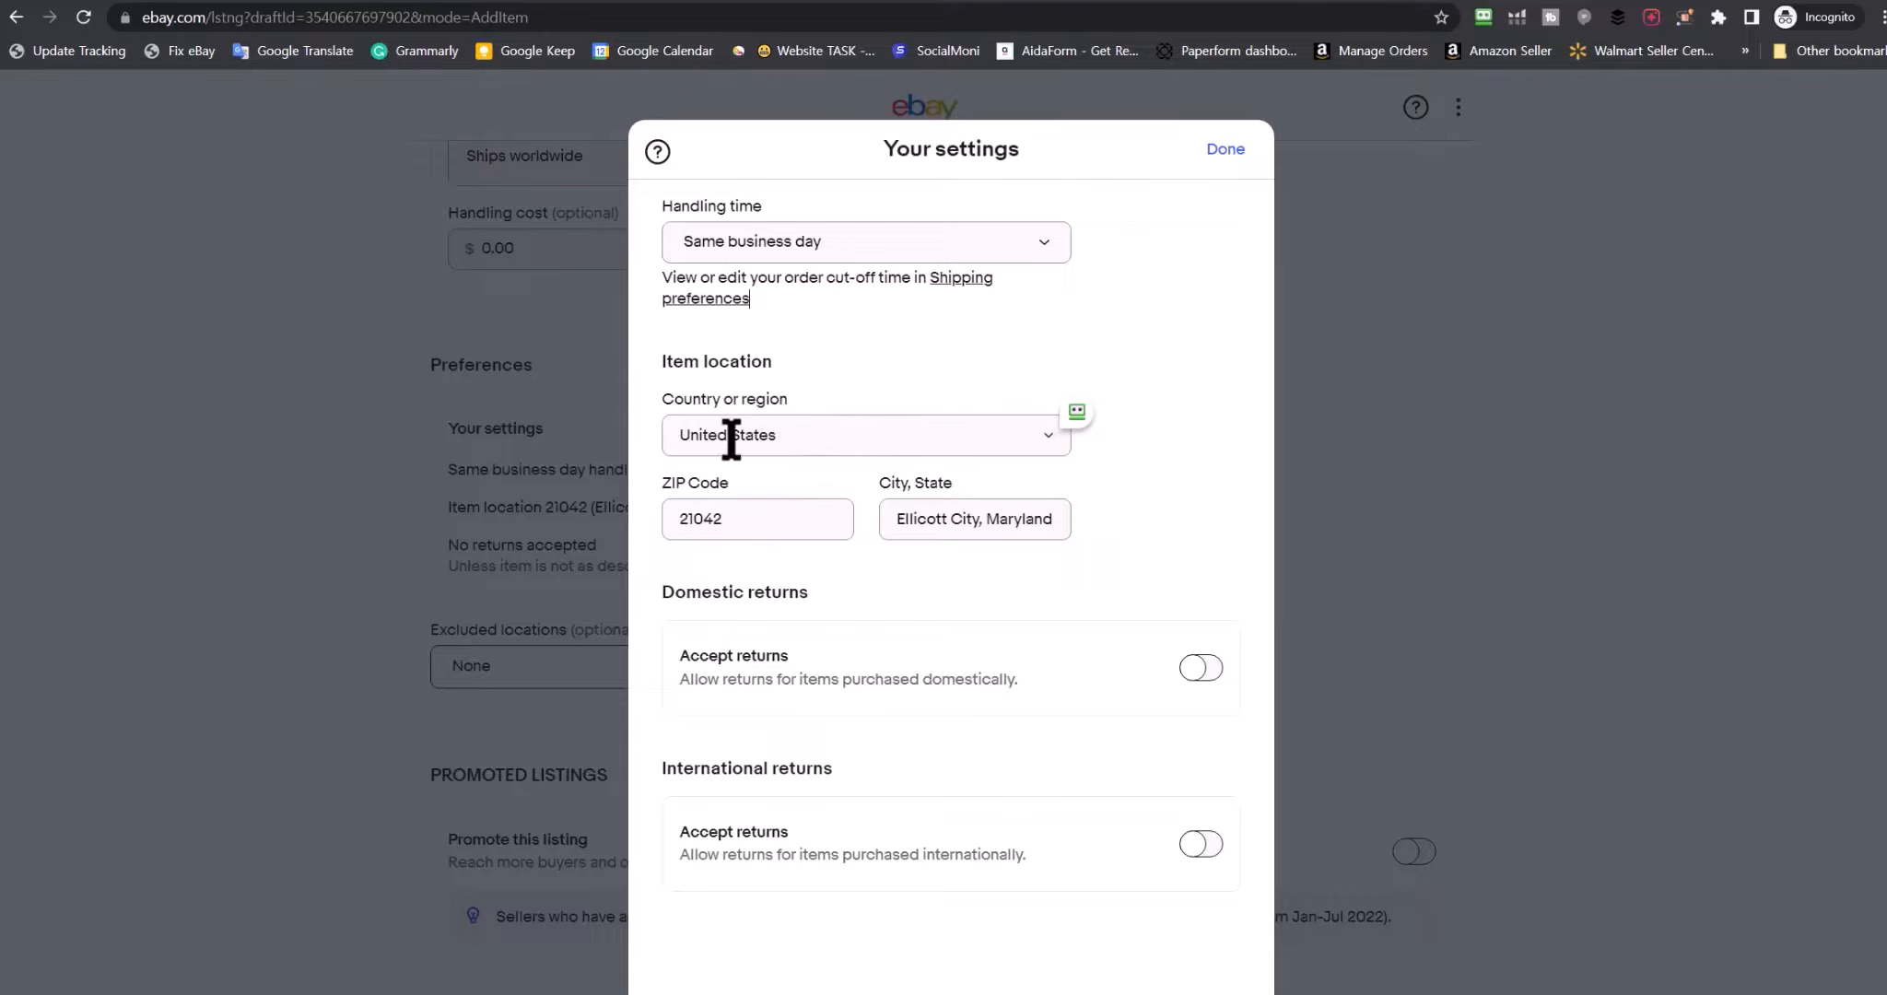
Accept domestic returns within 30 days, buyer pays return shipping, refunds as money back or replacement
left_click(1197, 668)
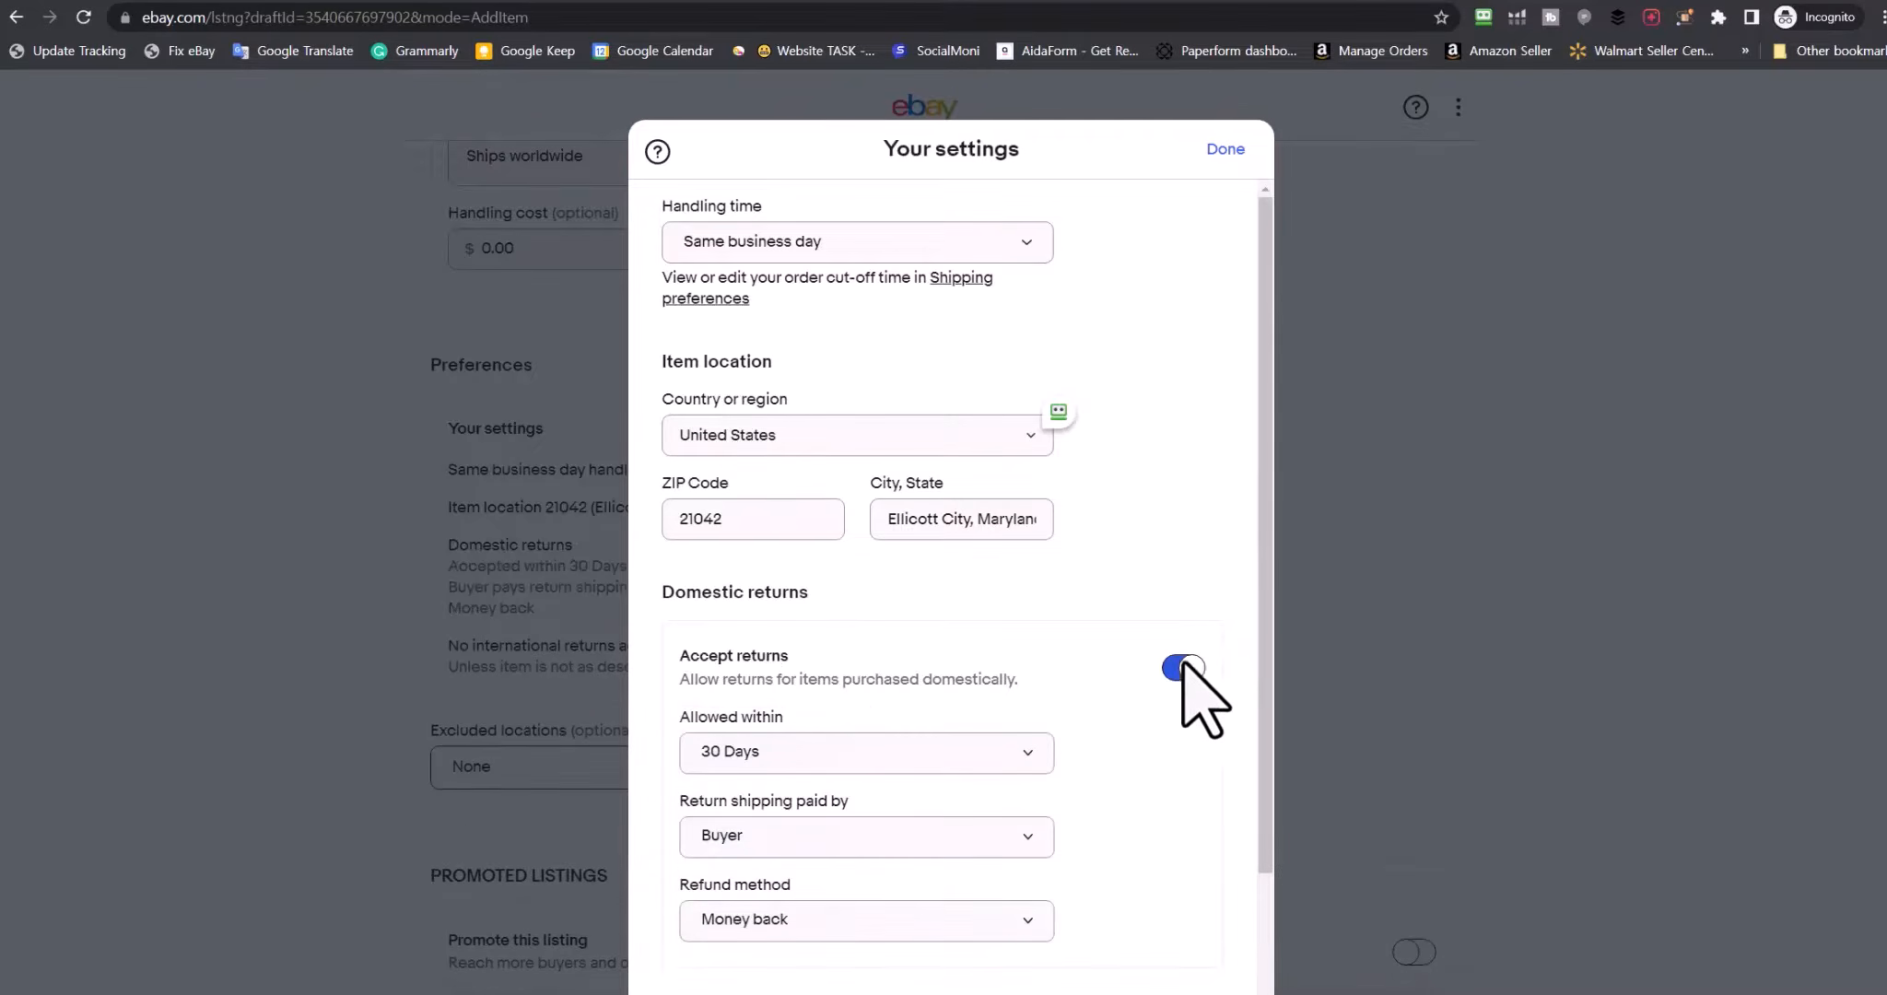
scroll(1129, 695, "down", 2)
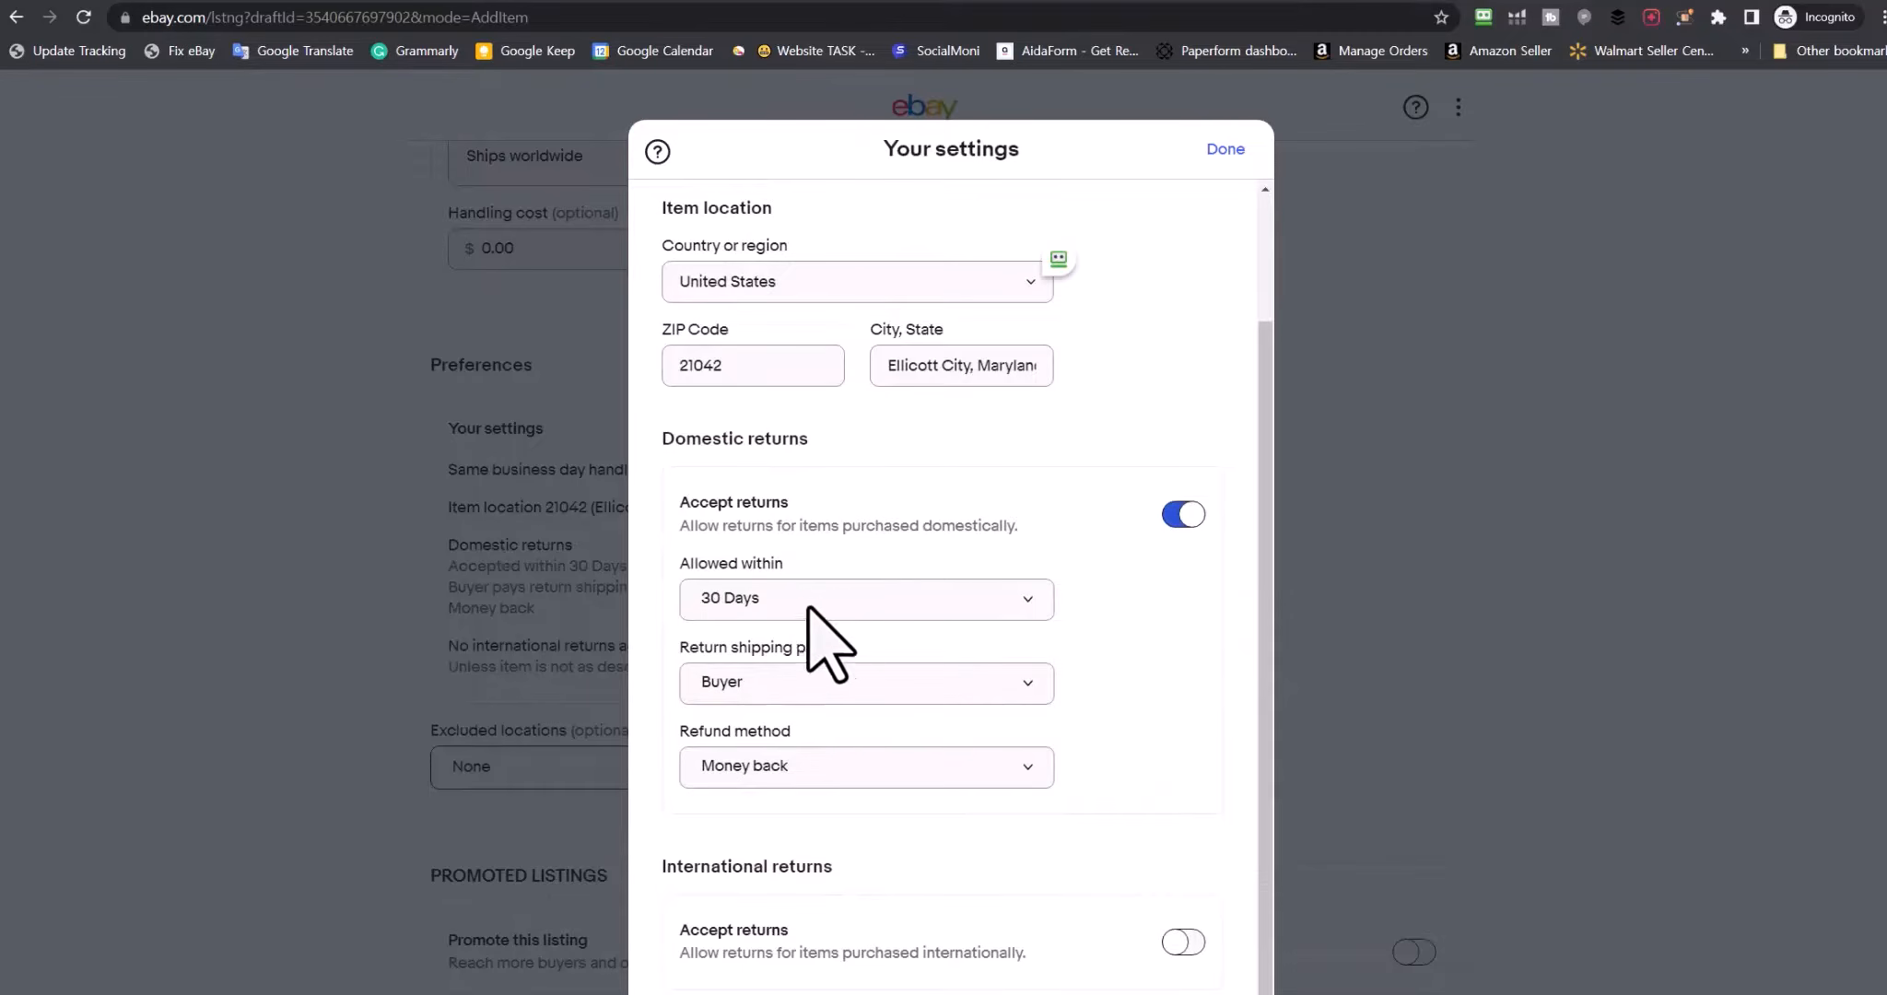
left_click(840, 601)
left_click(1168, 675)
left_click(834, 687)
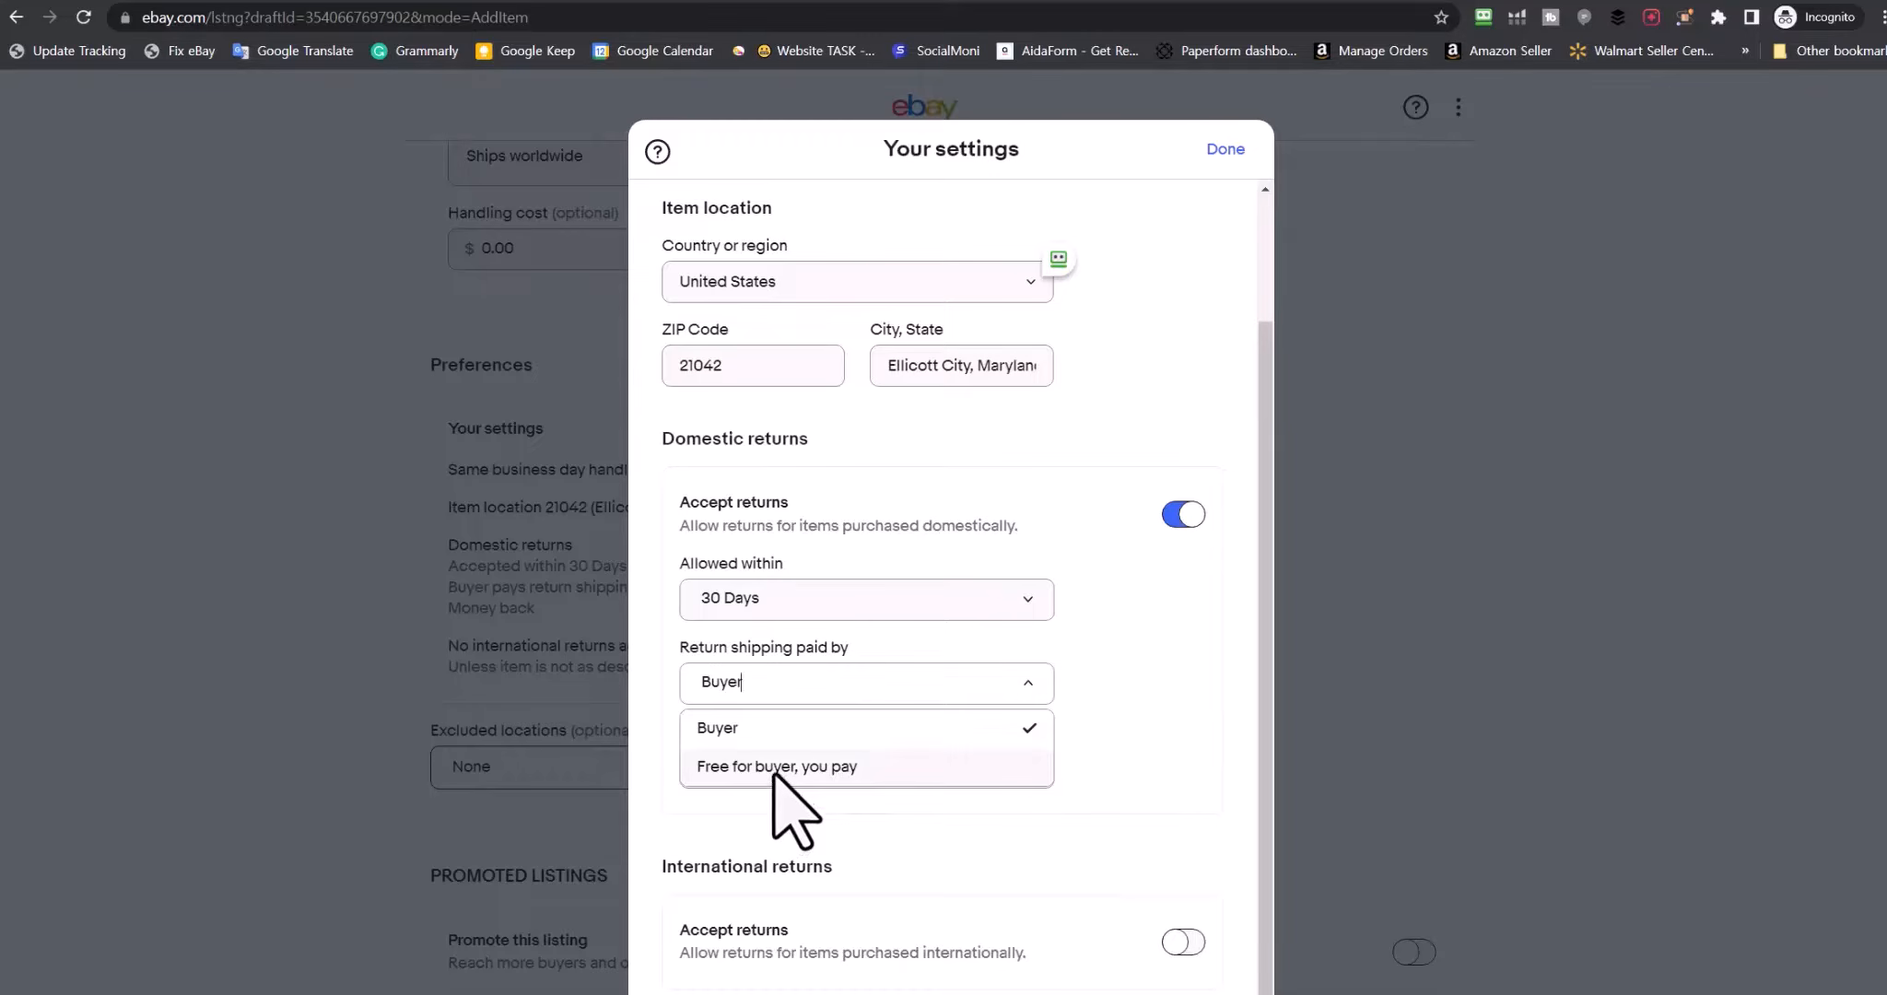
left_click(1030, 671)
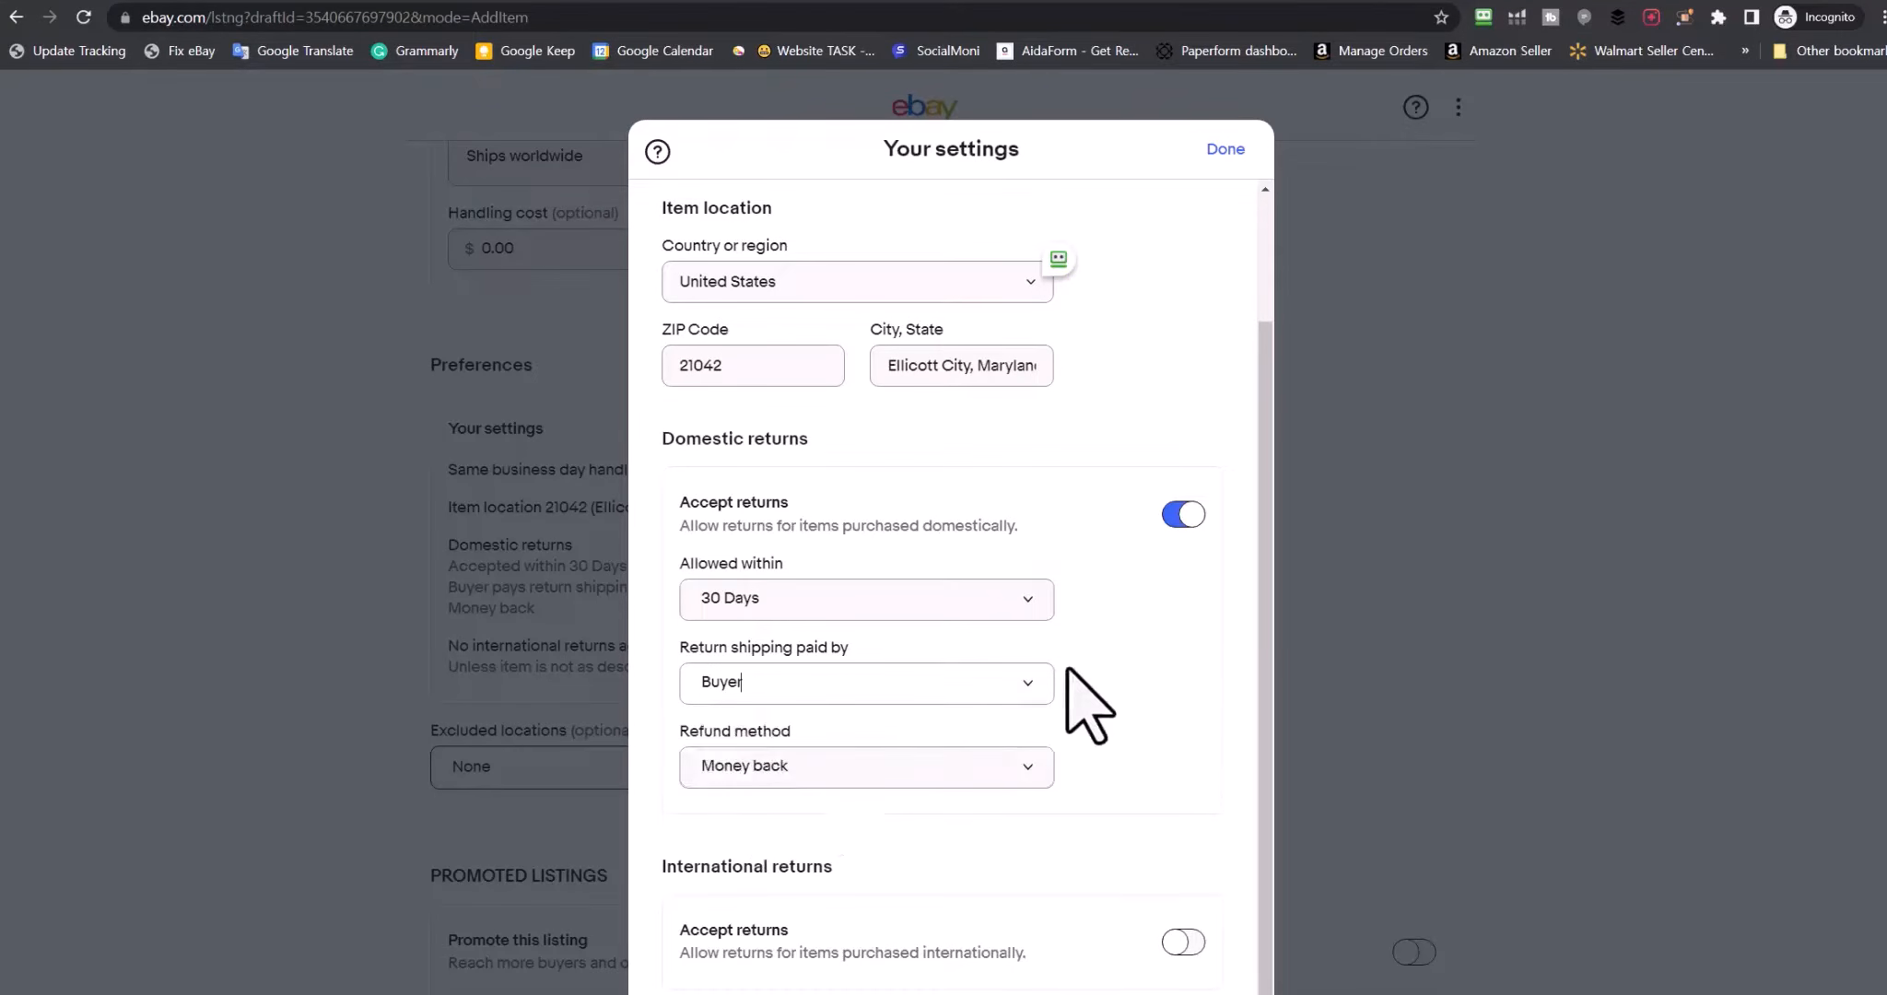
left_click(1033, 768)
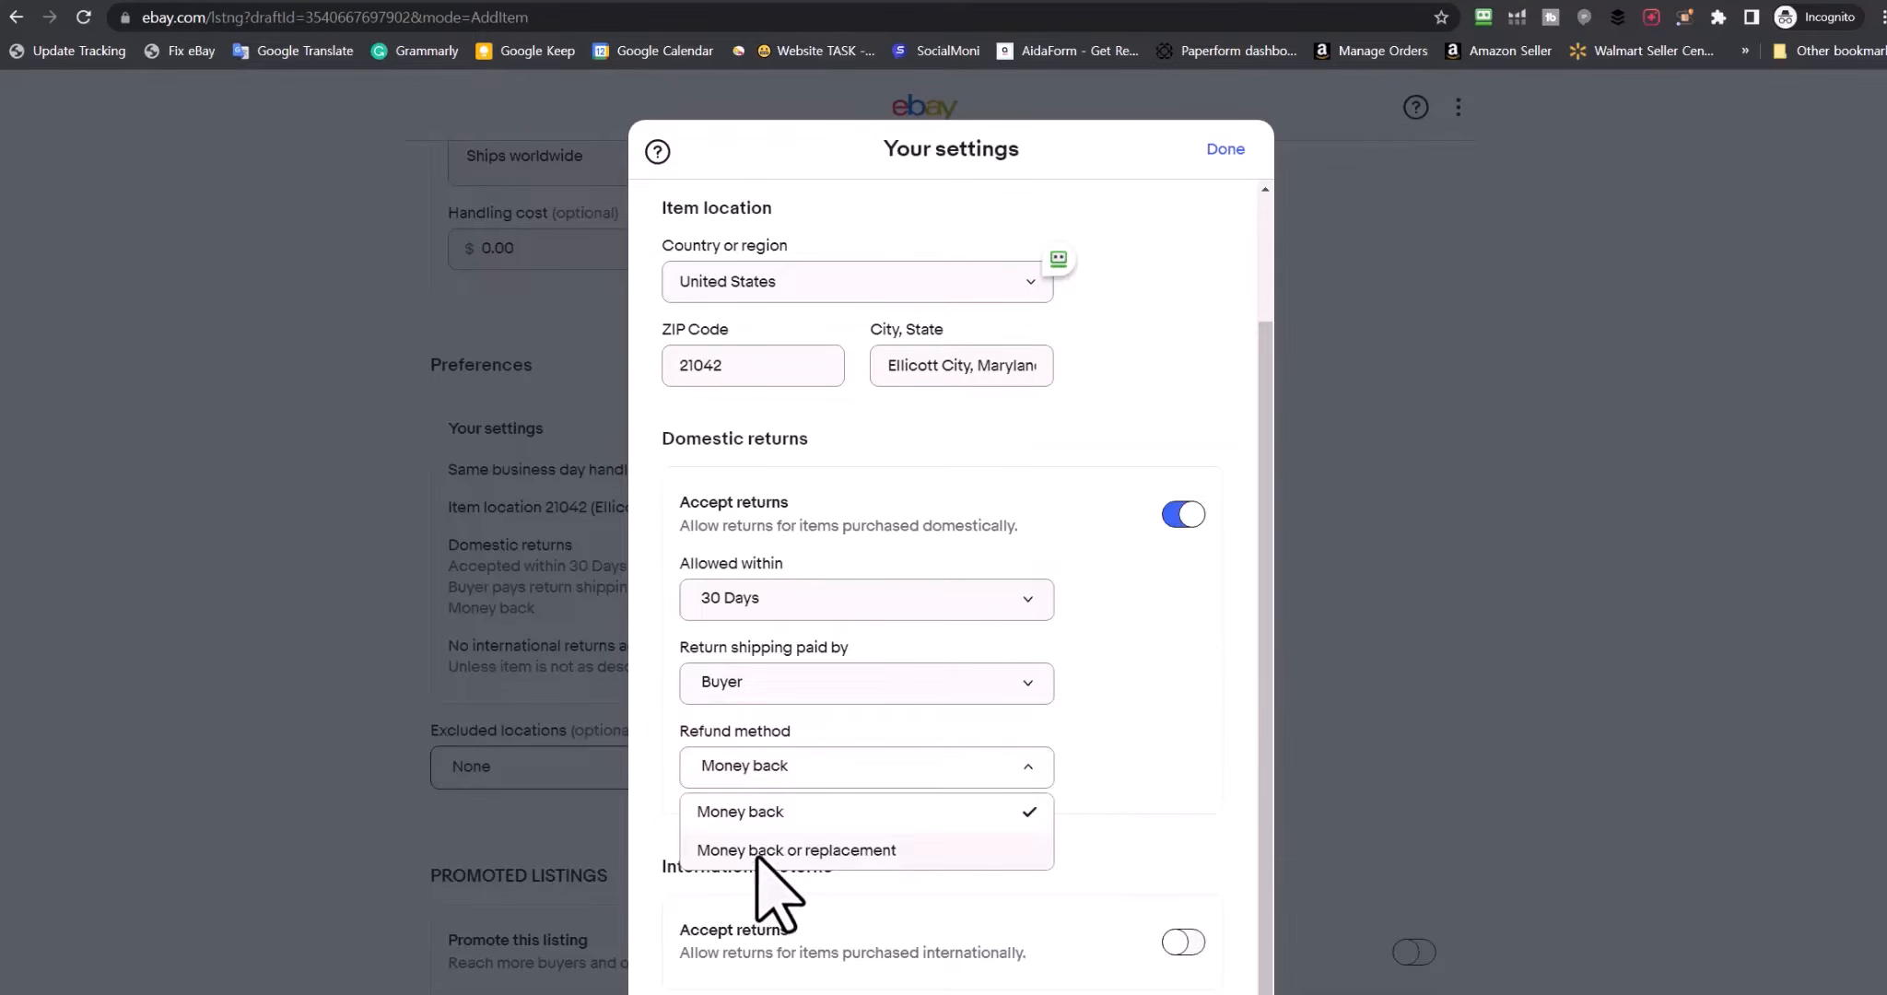
left_click(855, 849)
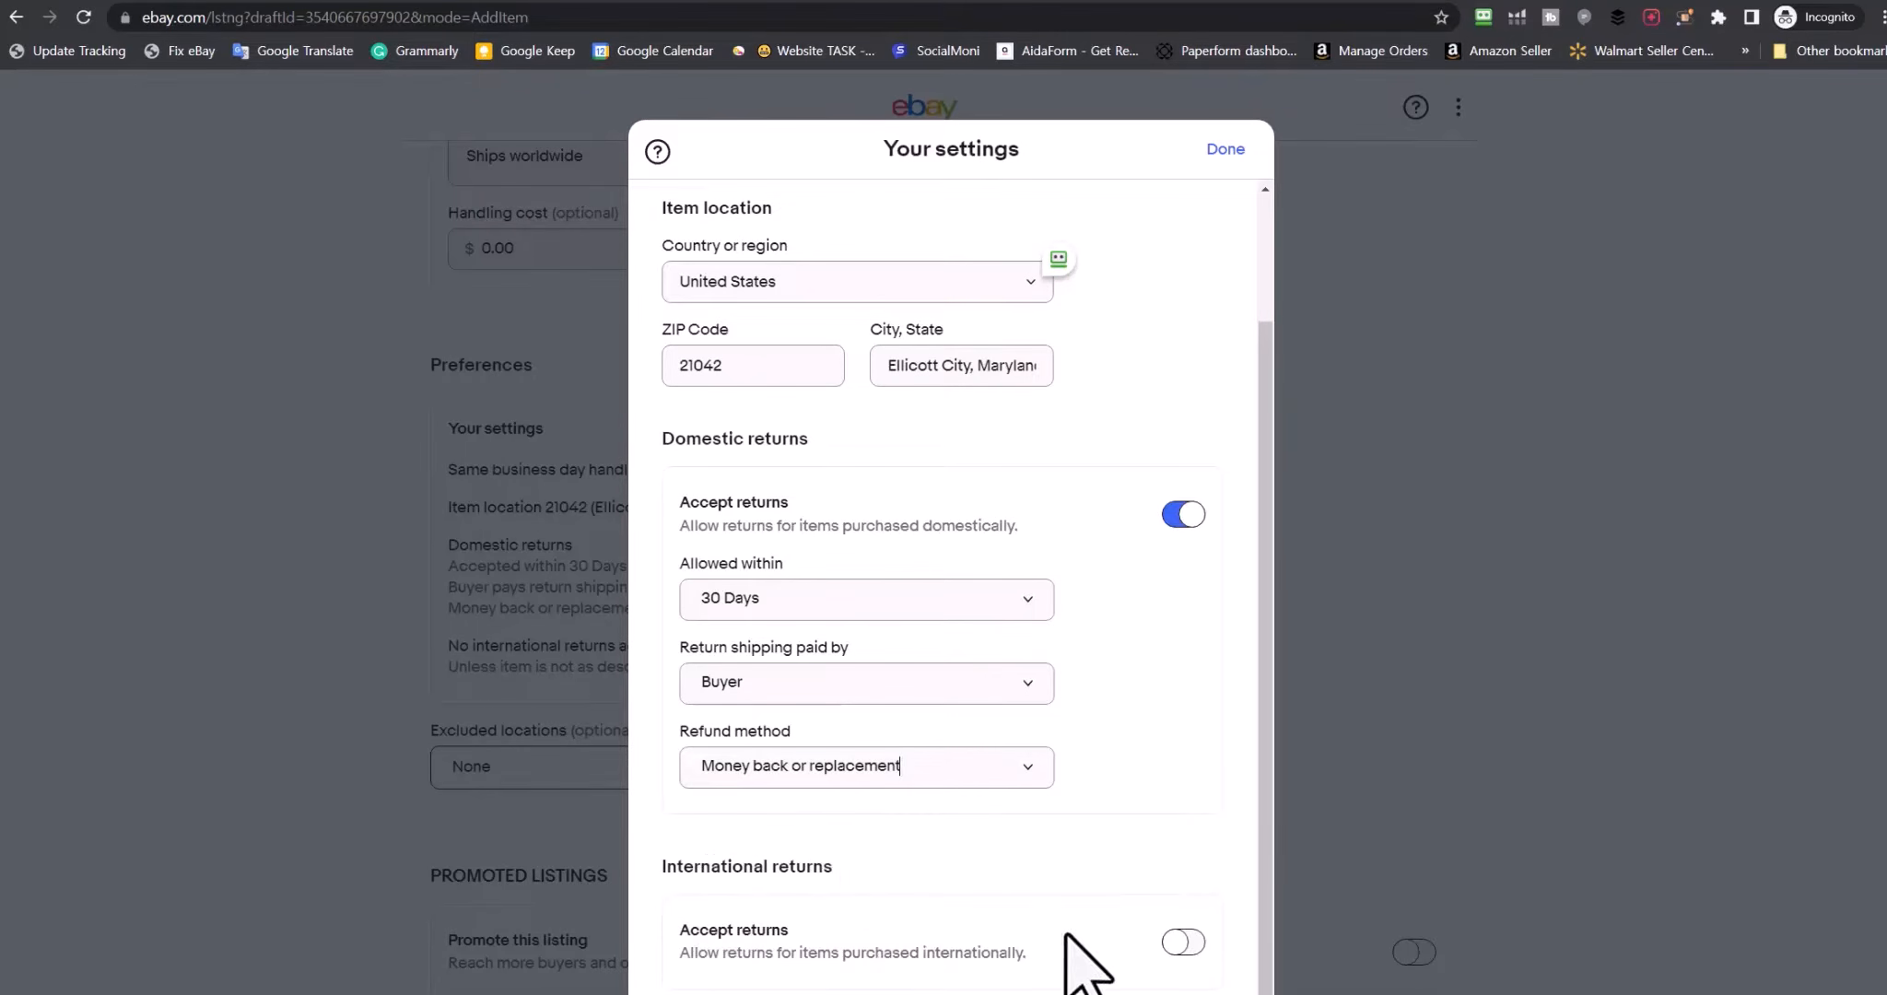
Accept international returns as well and save the handling and returns settings
left_click(1188, 945)
scroll(1235, 922, "down", 3)
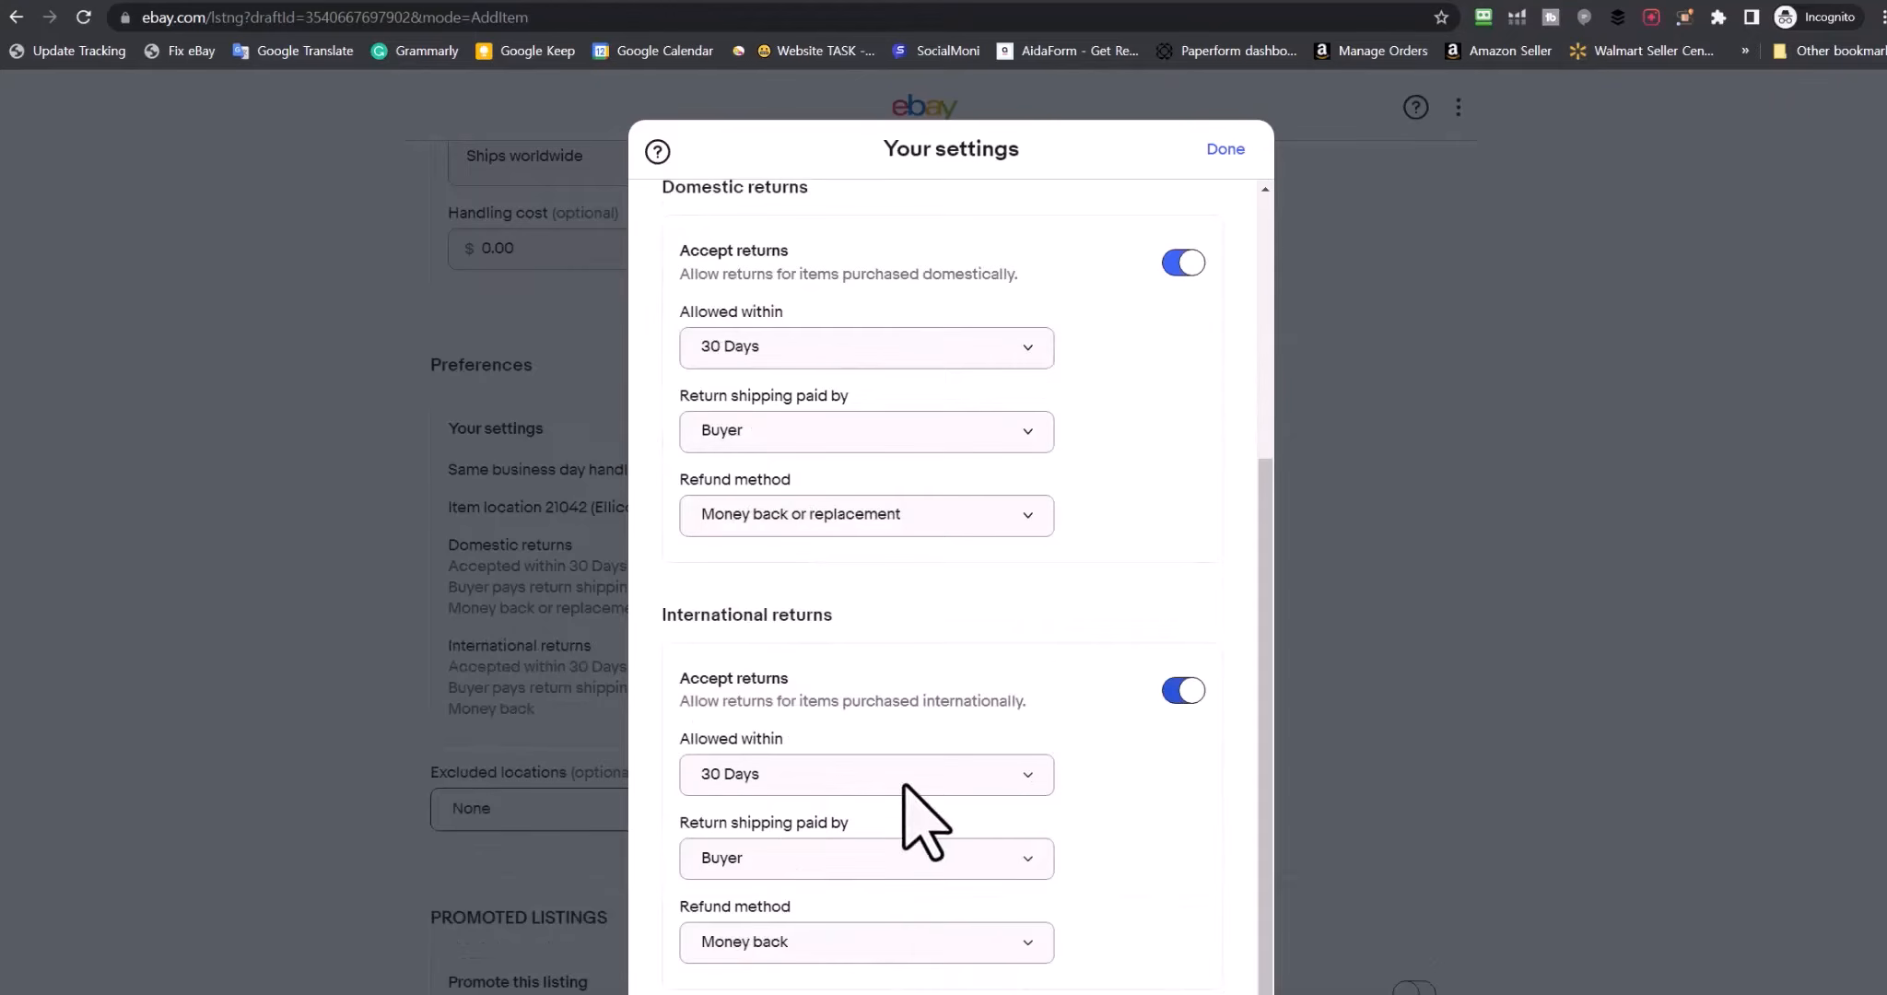
left_click(1227, 150)
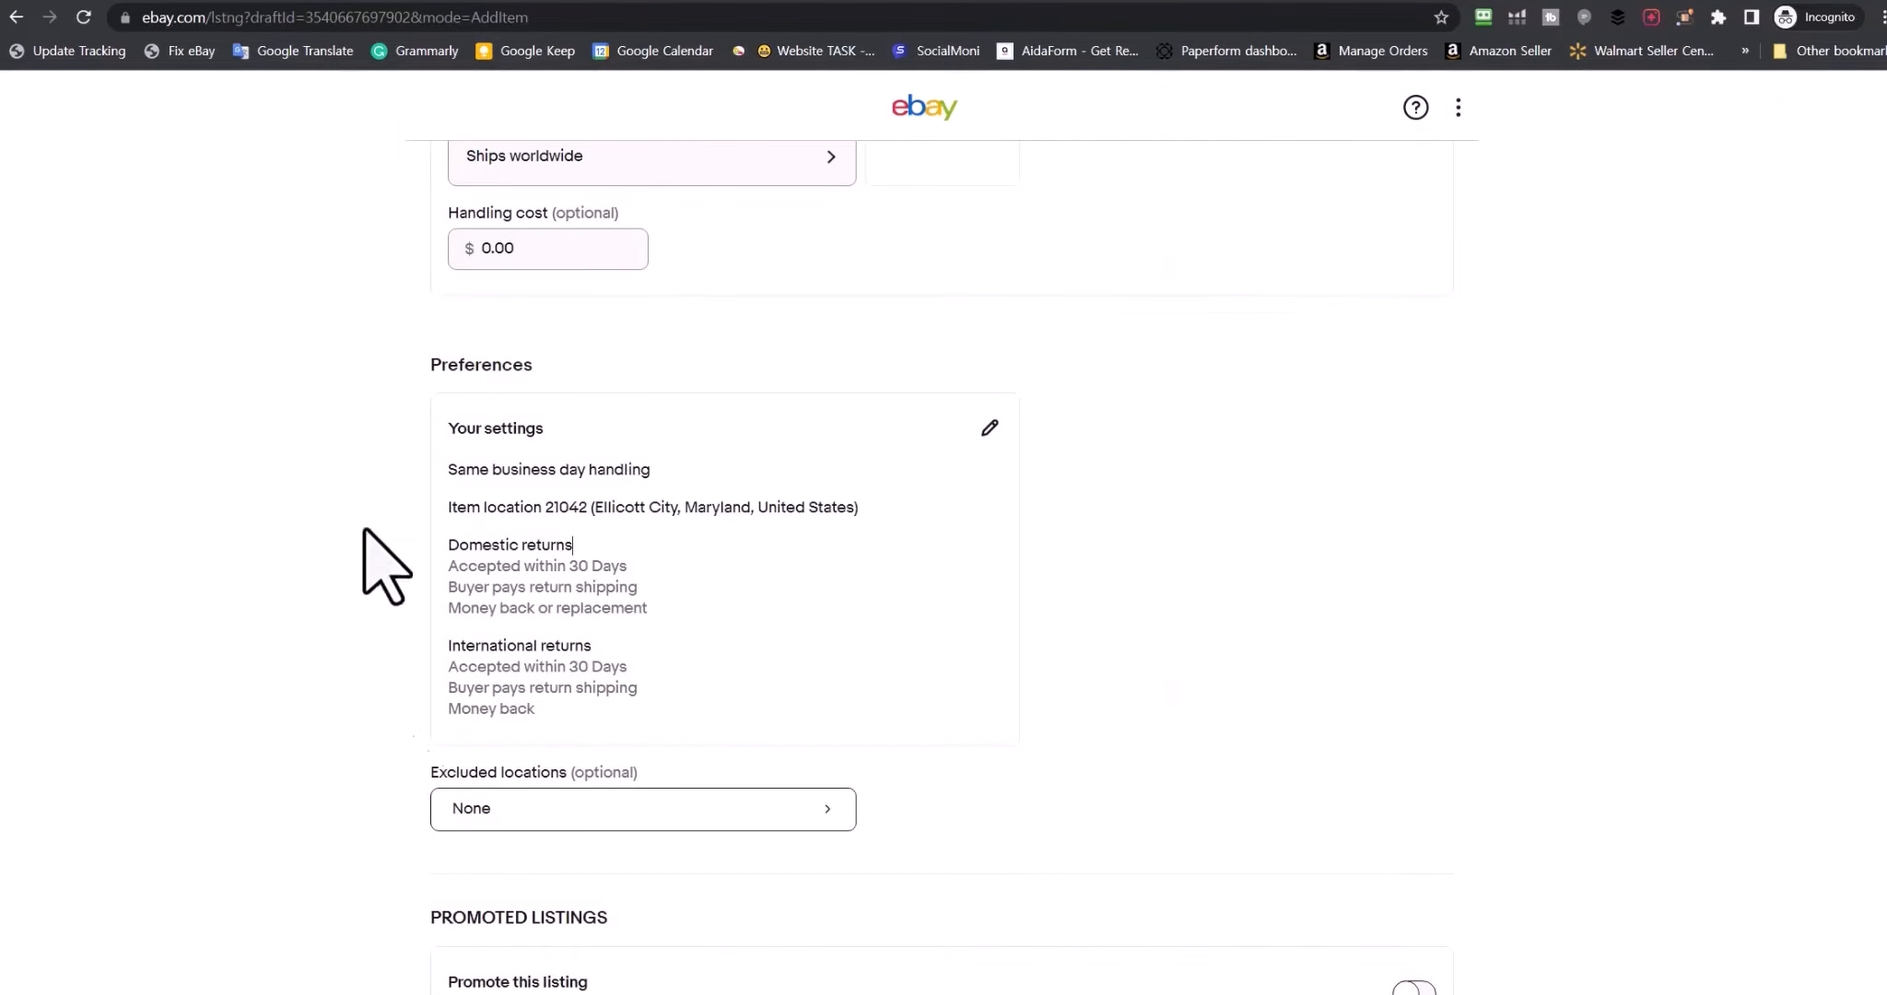
scroll(231, 569, "down", 5)
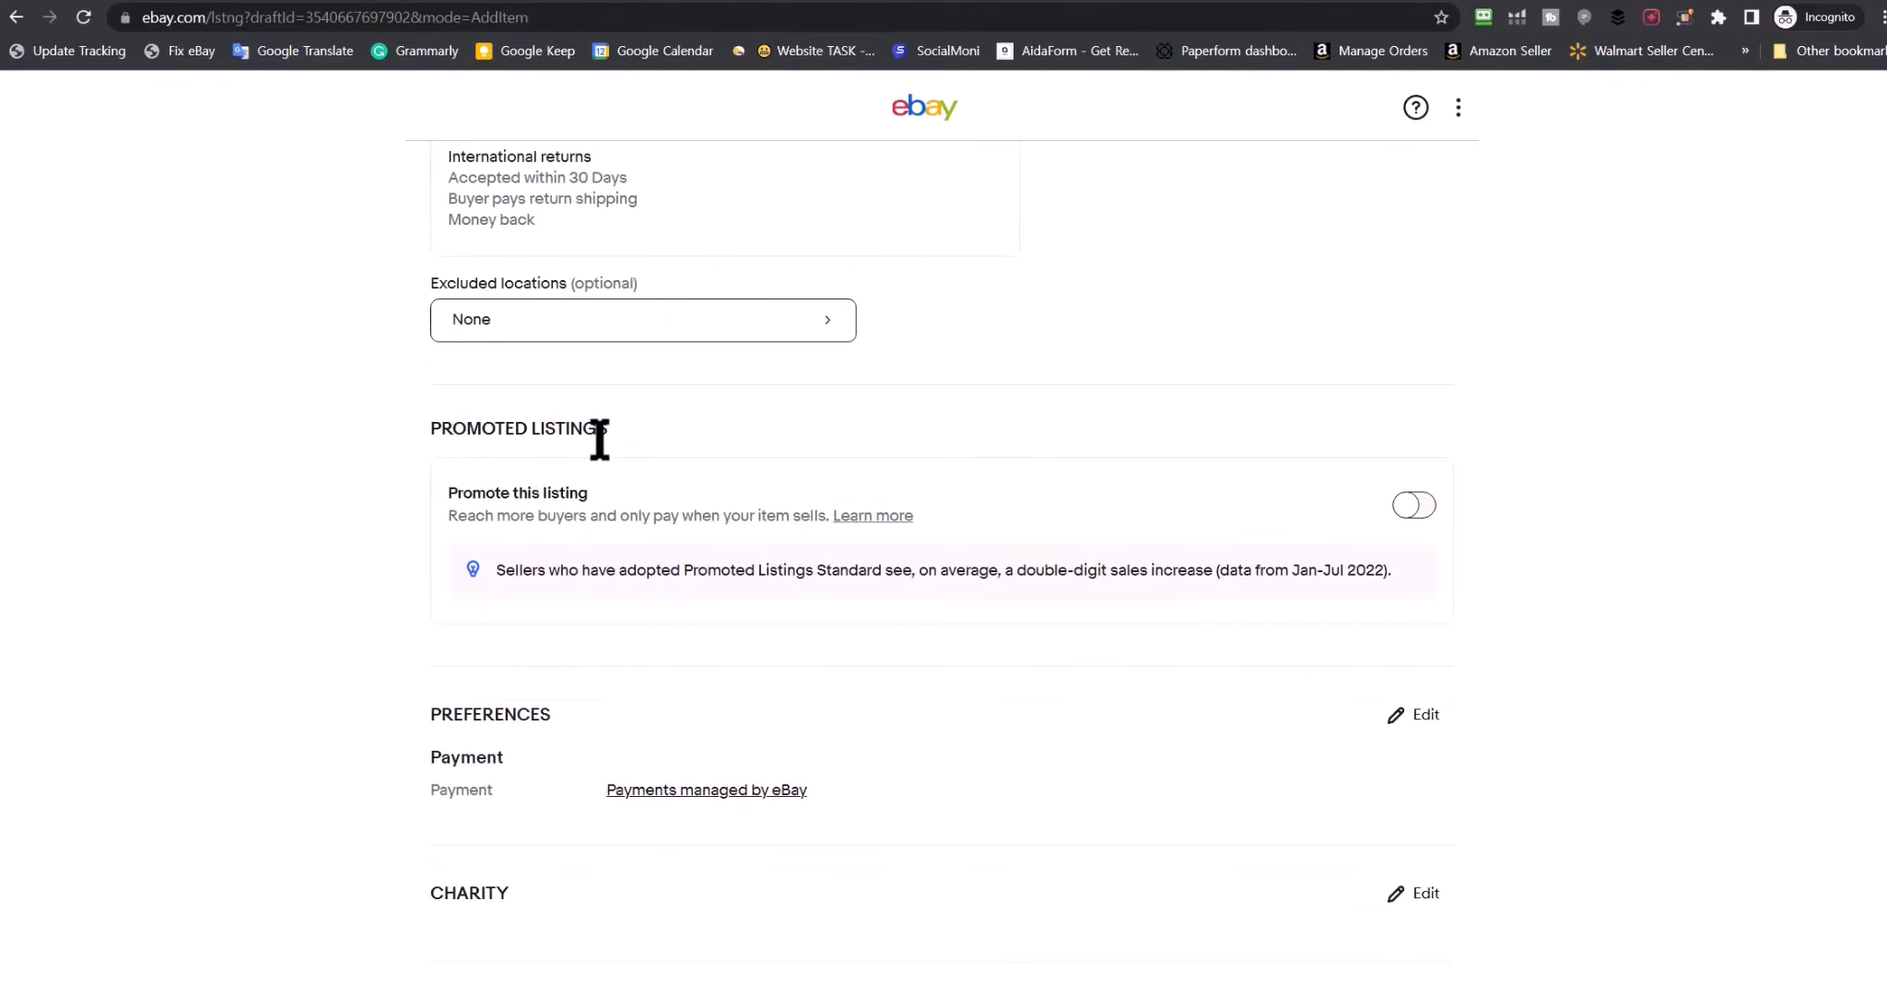
Switch on Promoted Listings, raise the ad rate from 5.4% to 7.0%, and check the campaign list
left_click(1411, 504)
scroll(747, 483, "down", 3)
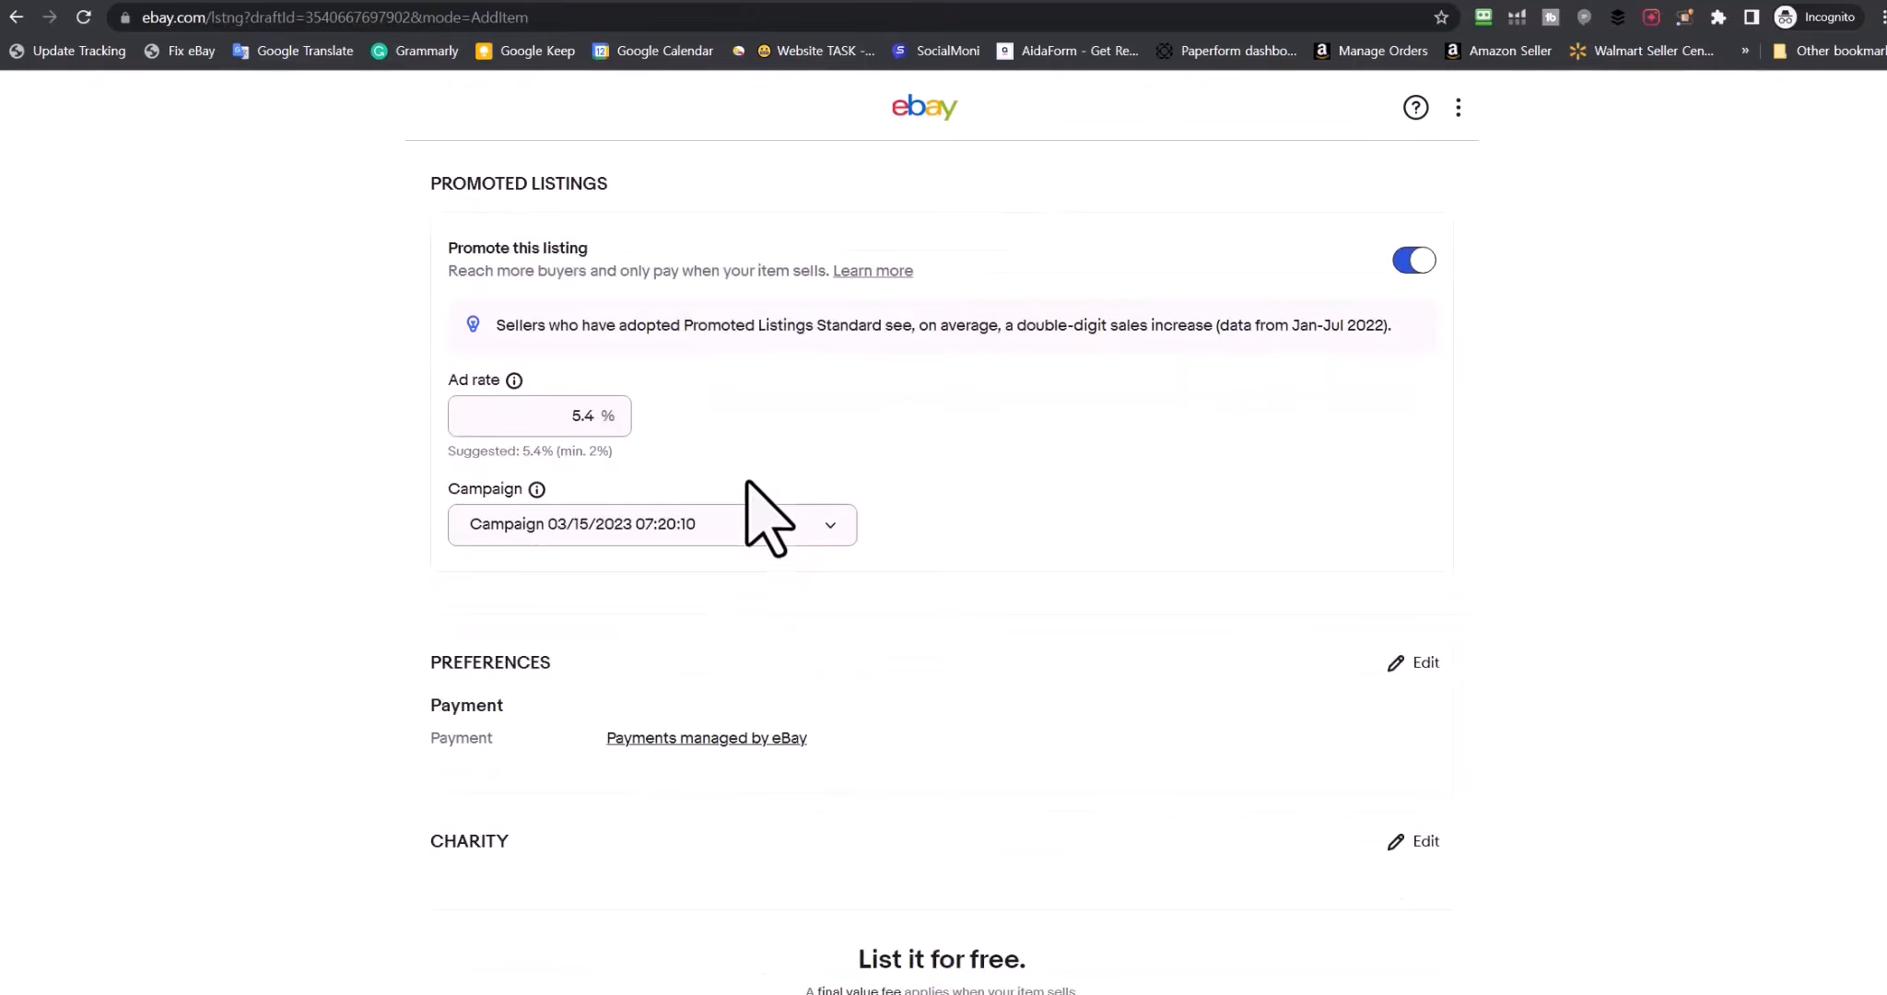
double_click(573, 417)
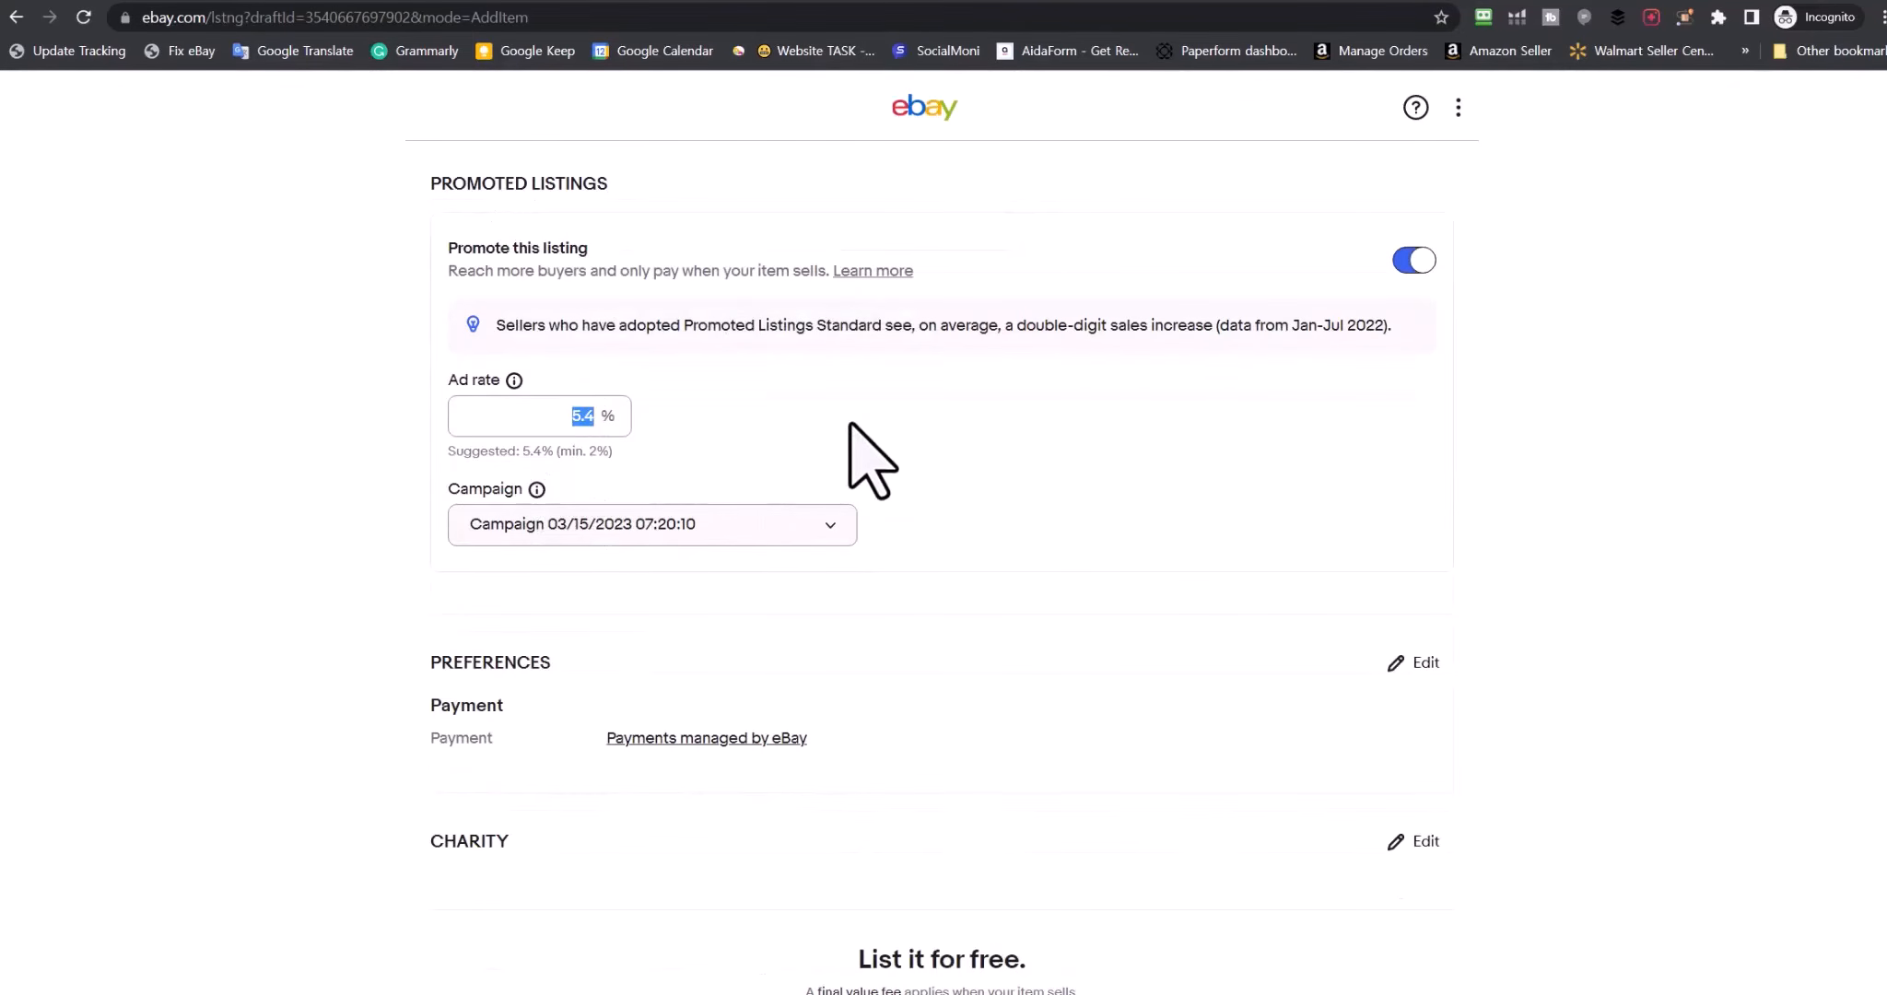
type("7.0")
left_click(817, 531)
scroll(463, 774, "down", 3)
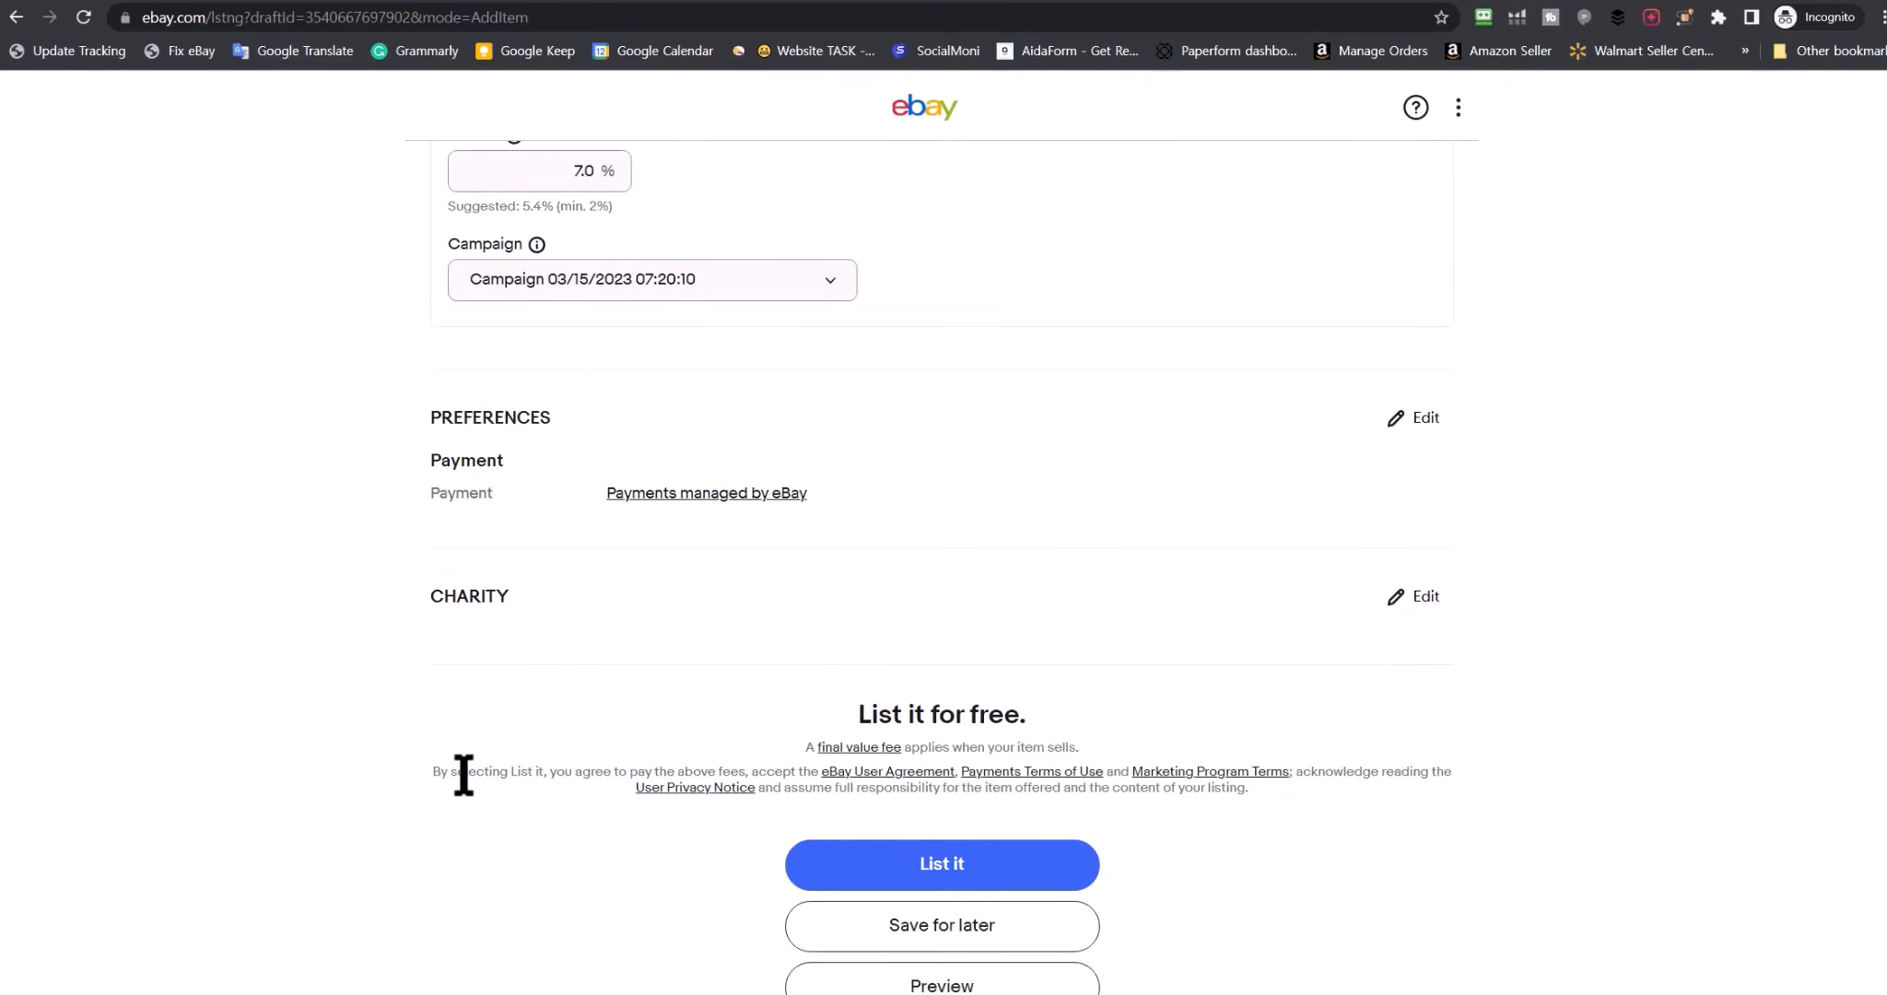